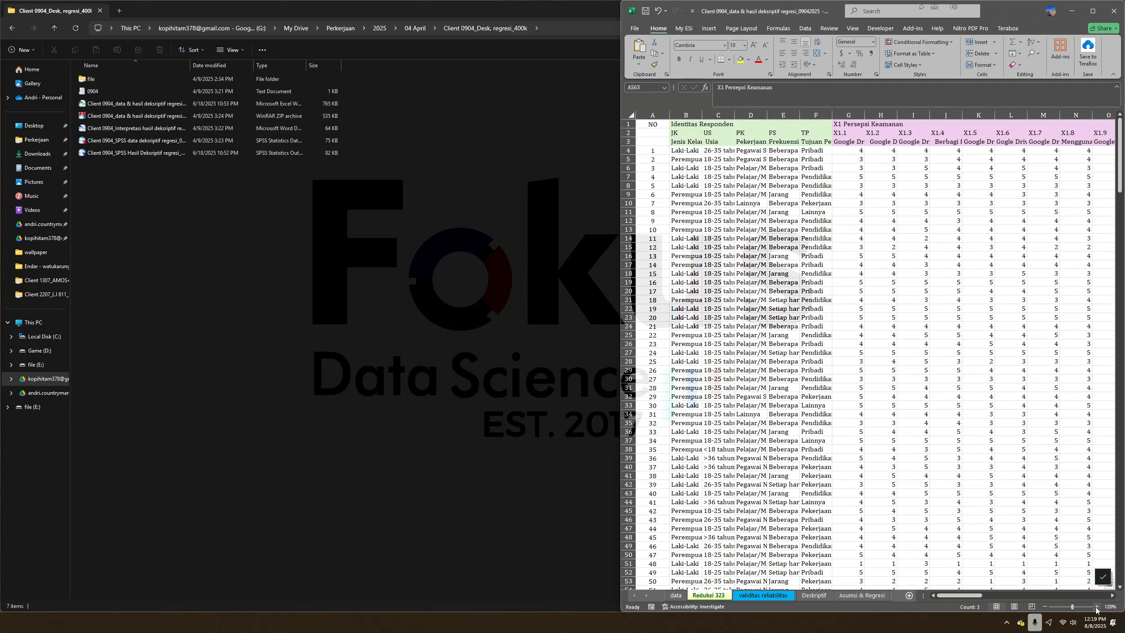
Examine the respondent identity columns and the X1 Persepsi Keamanan item scores on the Reduksi 323 sheet.
{"action": "left_click", "coordinate": [1097, 607]}
{"action": "left_click", "coordinate": [1097, 606]}
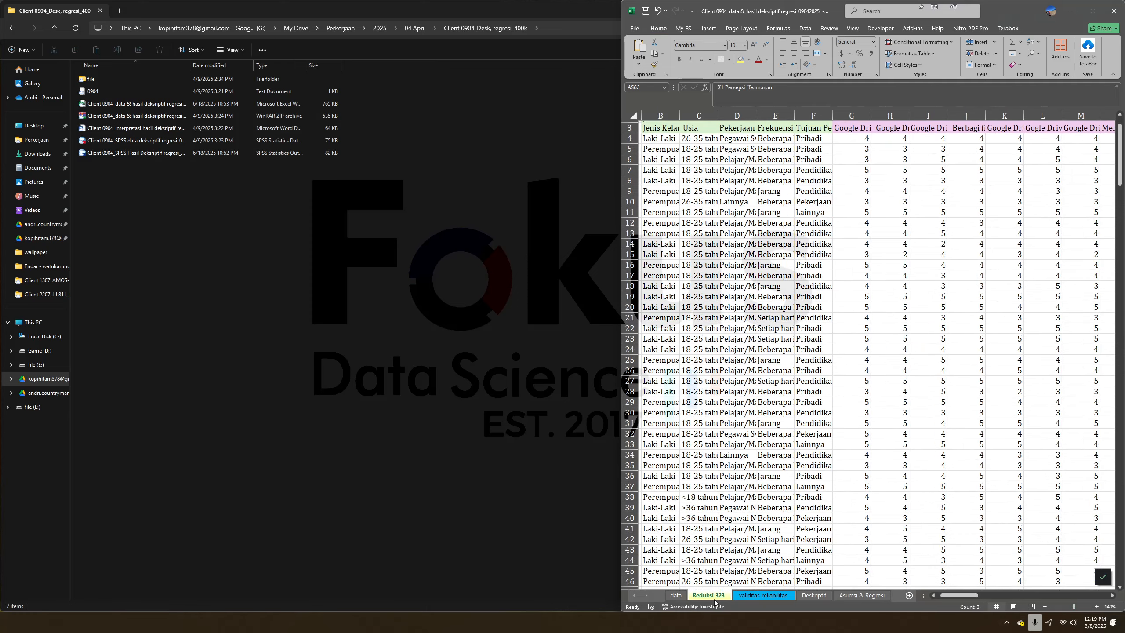
{"action": "scroll", "coordinate": [863, 515], "scroll_direction": "up", "scroll_amount": 1}
{"action": "left_click", "coordinate": [932, 595]}
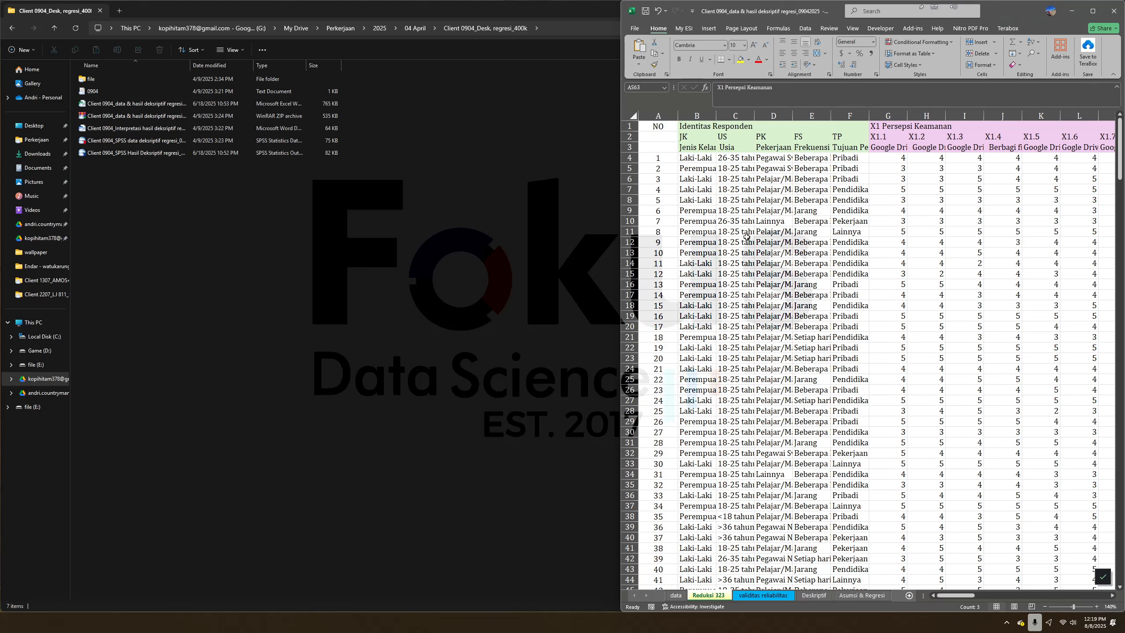
{"action": "left_click", "coordinate": [738, 178]}
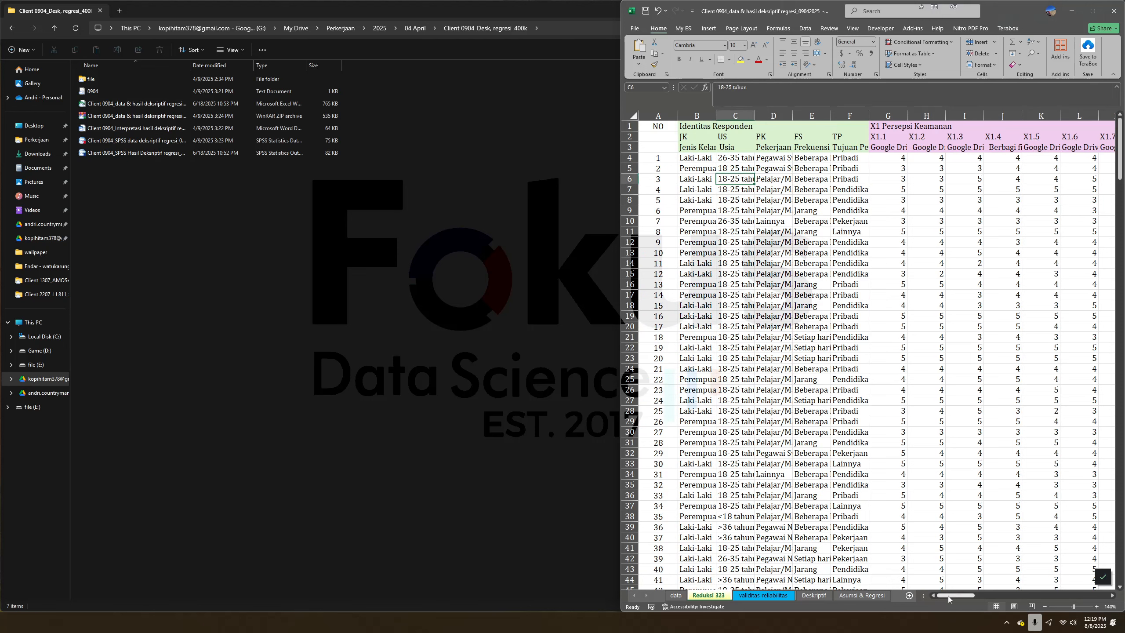
{"action": "left_click", "coordinate": [884, 183]}
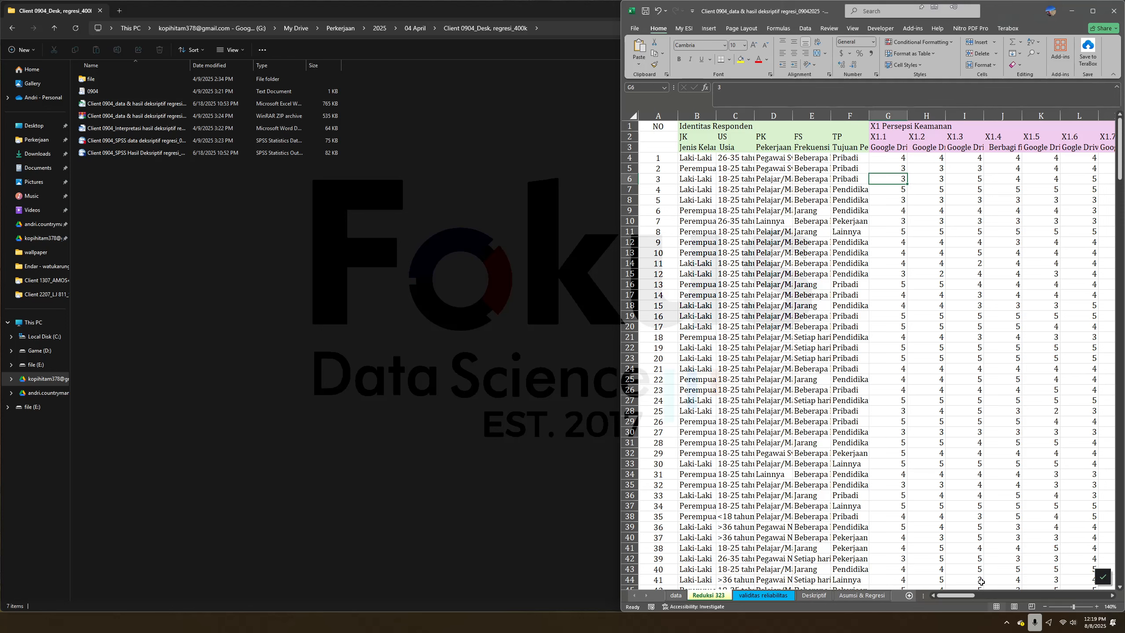
{"action": "mouse_move", "coordinate": [956, 595]}
{"action": "left_mouse_down"}
{"action": "mouse_move", "coordinate": [1015, 599]}
{"action": "mouse_move", "coordinate": [957, 596]}
{"action": "left_mouse_up"}
Look over the full response set on the data sheet, and return to the Reduksi 323 sheet.
{"action": "left_click", "coordinate": [673, 597]}
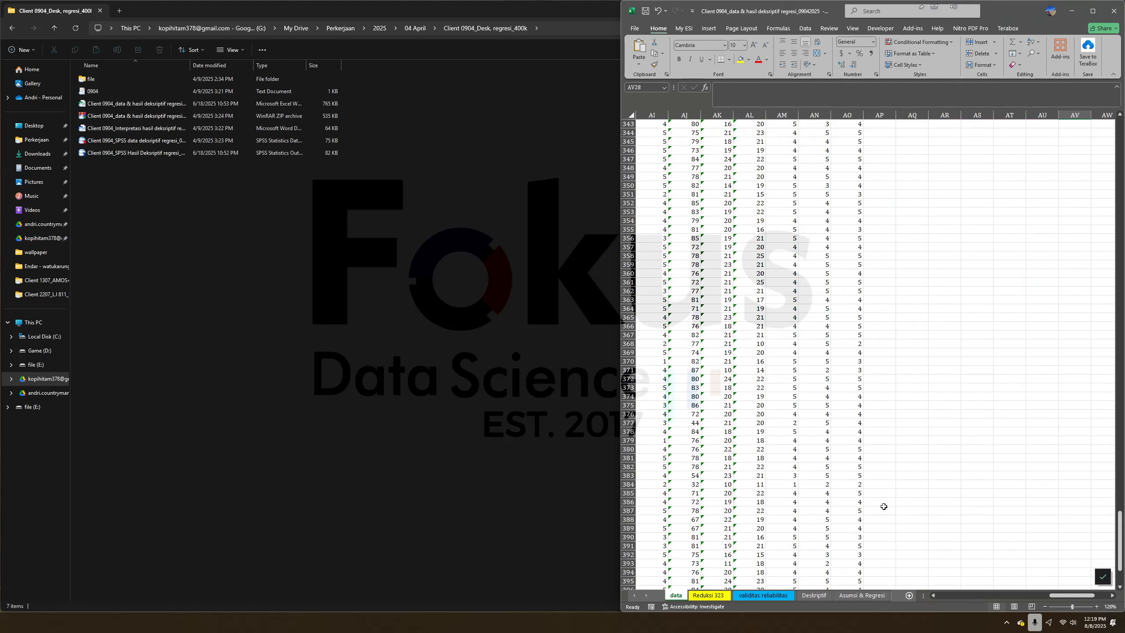
{"action": "scroll", "coordinate": [885, 509], "scroll_direction": "up", "scroll_amount": 20}
{"action": "scroll", "coordinate": [936, 514], "scroll_direction": "up", "scroll_amount": 5}
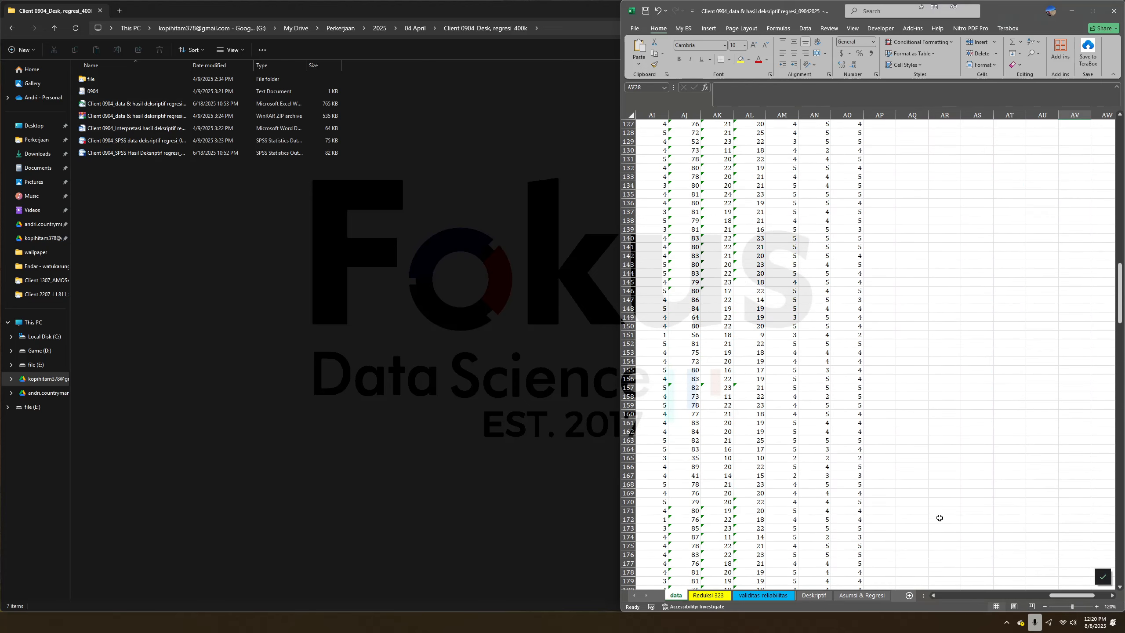
{"action": "key", "text": "ctrl+Up"}
{"action": "left_click_drag", "start_coordinate": [1082, 598], "coordinate": [1044, 605]}
{"action": "left_click", "coordinate": [709, 596]}
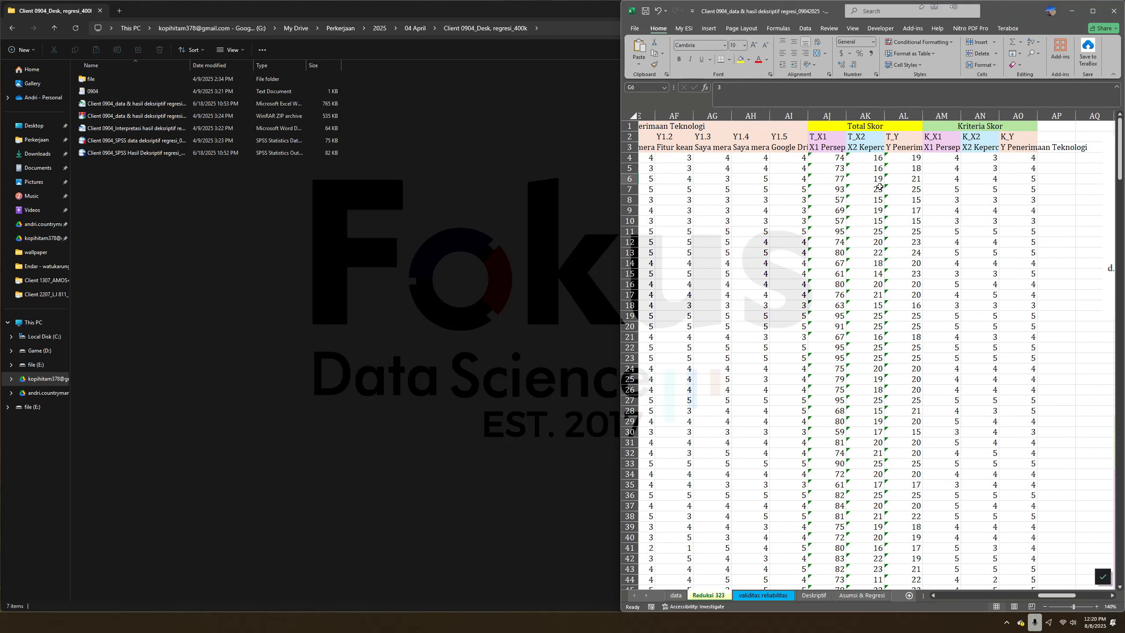
Select the T_X1 column, reduce the sheet zoom to 110%, and widen the Excel window to fit the item and score columns.
{"action": "left_click", "coordinate": [827, 114]}
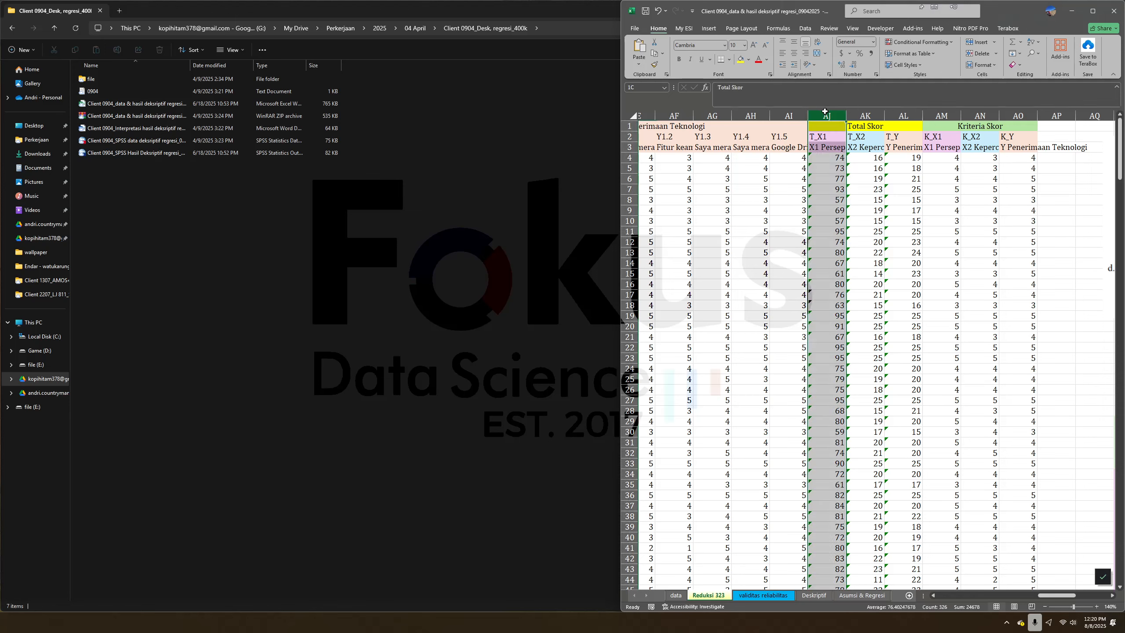
{"action": "left_click", "coordinate": [1045, 607]}
{"action": "left_click", "coordinate": [1044, 607]}
{"action": "left_click", "coordinate": [1044, 607]}
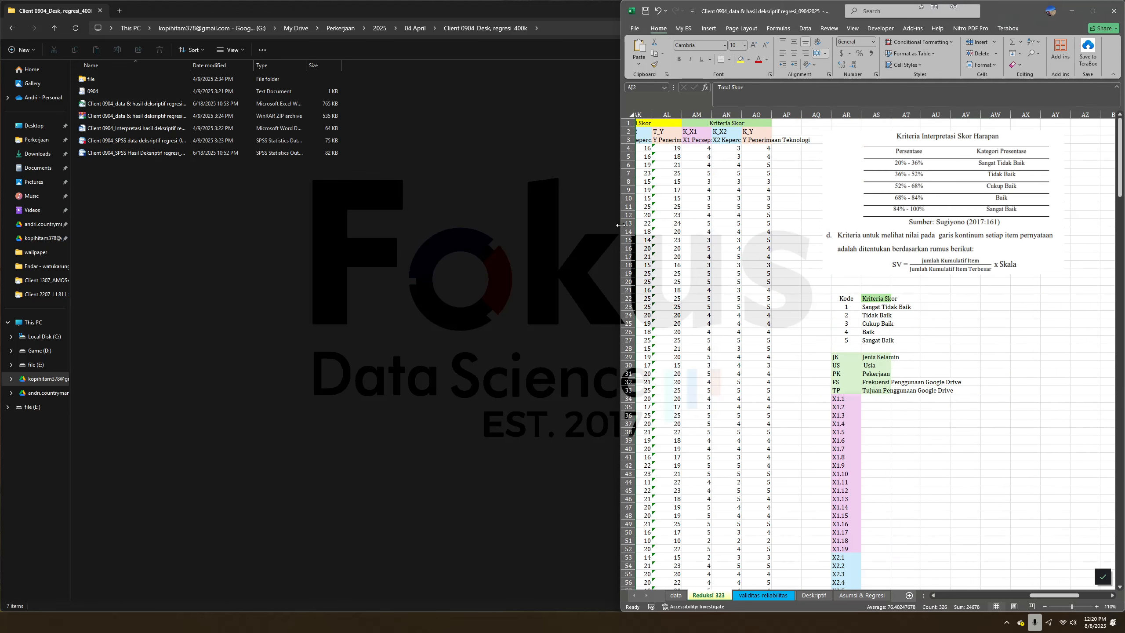
{"action": "left_click_drag", "start_coordinate": [622, 226], "coordinate": [171, 187]}
{"action": "left_click_drag", "start_coordinate": [1030, 595], "coordinate": [935, 594]}
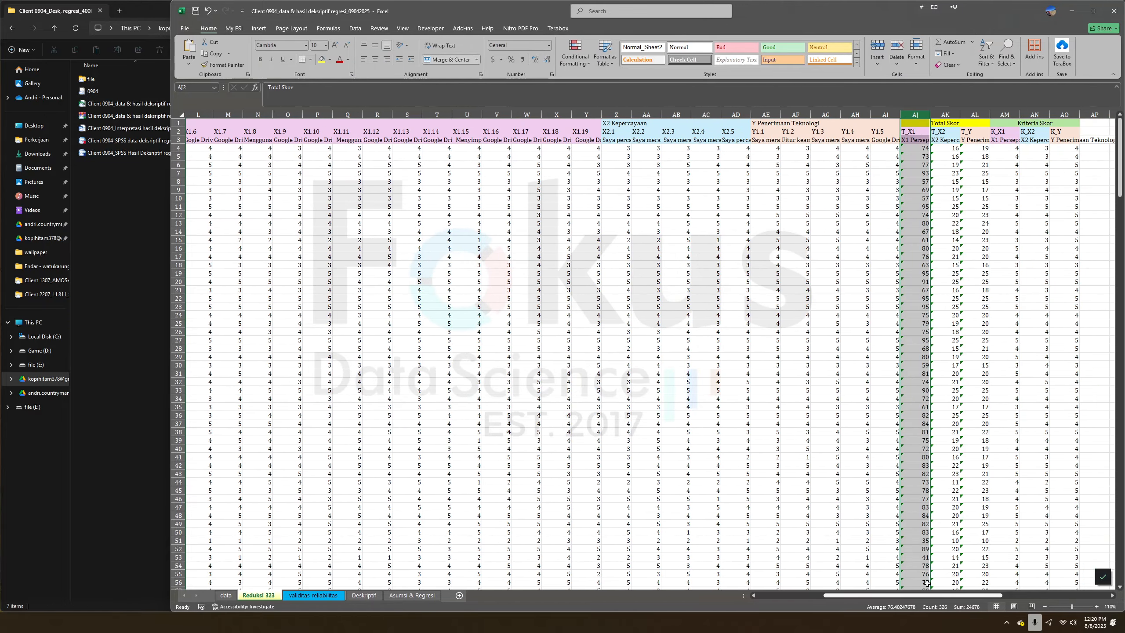
Inspect the SUM formula behind the first respondent's T_X1 total and the X1 item scores it adds up.
{"action": "left_click", "coordinate": [915, 131]}
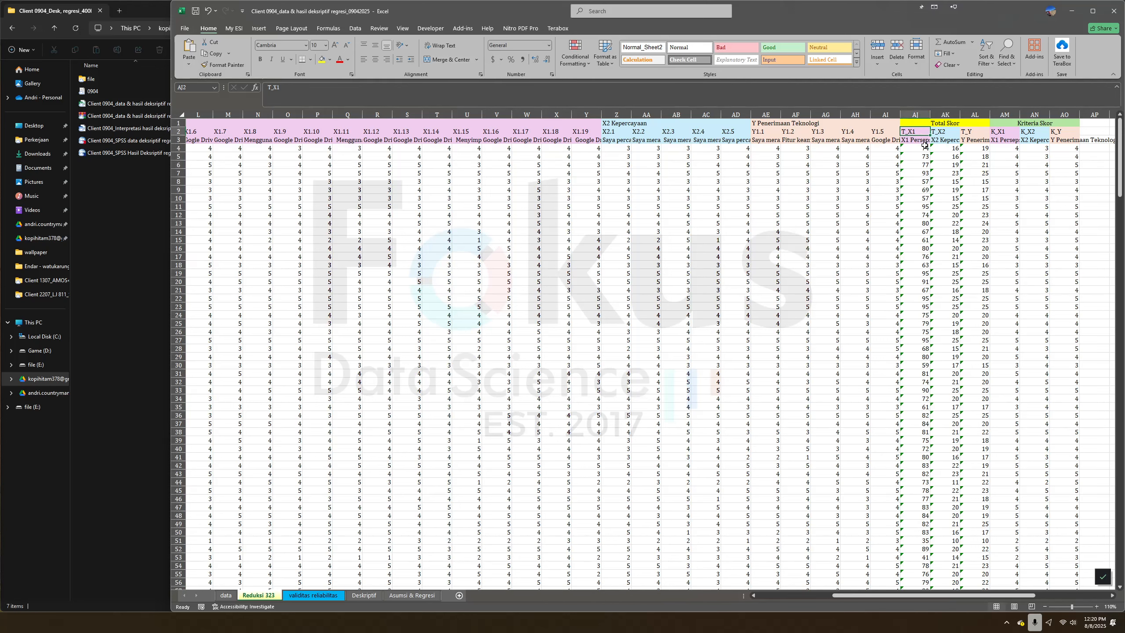
{"action": "left_click", "coordinate": [922, 149]}
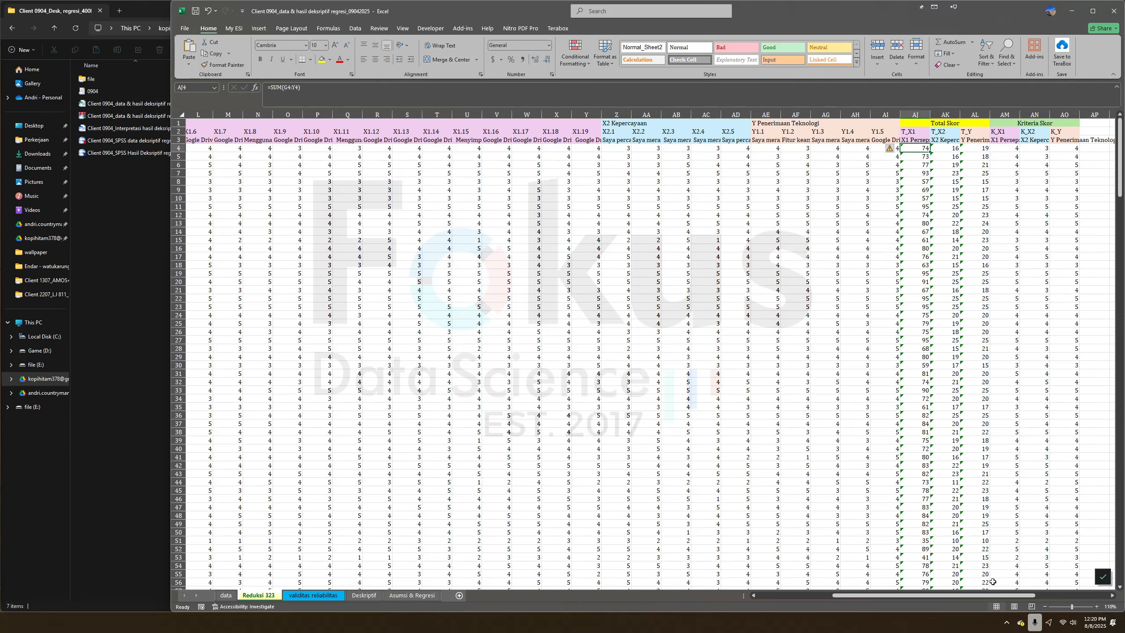
{"action": "left_click_drag", "start_coordinate": [990, 595], "coordinate": [888, 586]}
{"action": "left_click", "coordinate": [384, 148]}
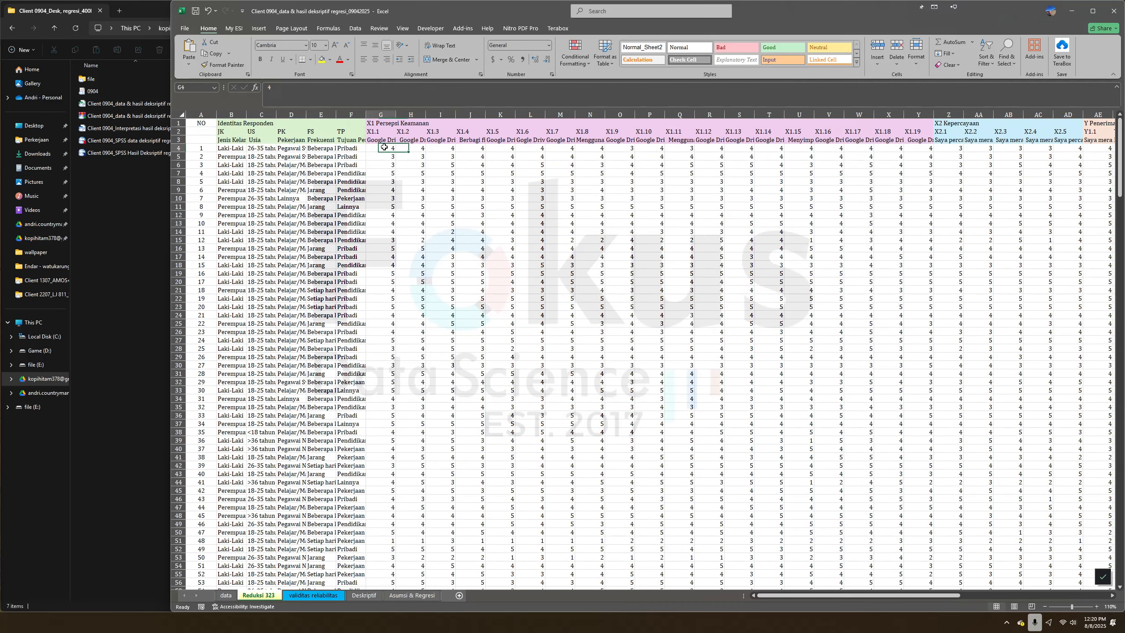
{"action": "left_click_drag", "start_coordinate": [385, 148], "coordinate": [922, 148]}
{"action": "left_click_drag", "start_coordinate": [932, 593], "coordinate": [1059, 594]}
{"action": "left_click", "coordinate": [687, 148]}
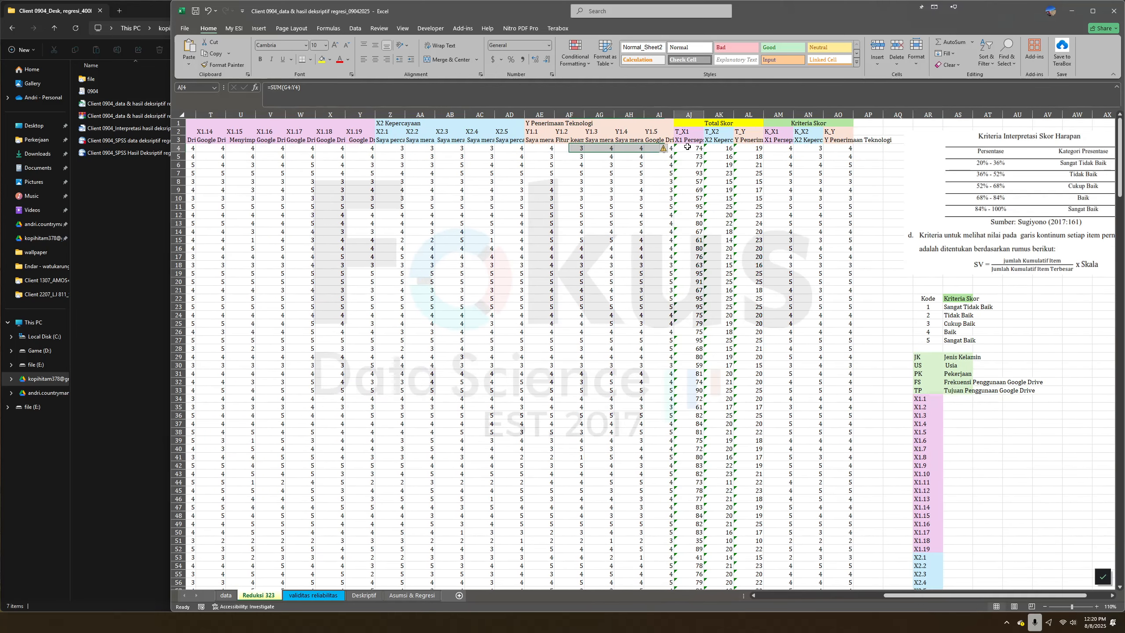
{"action": "double_click", "coordinate": [684, 148]}
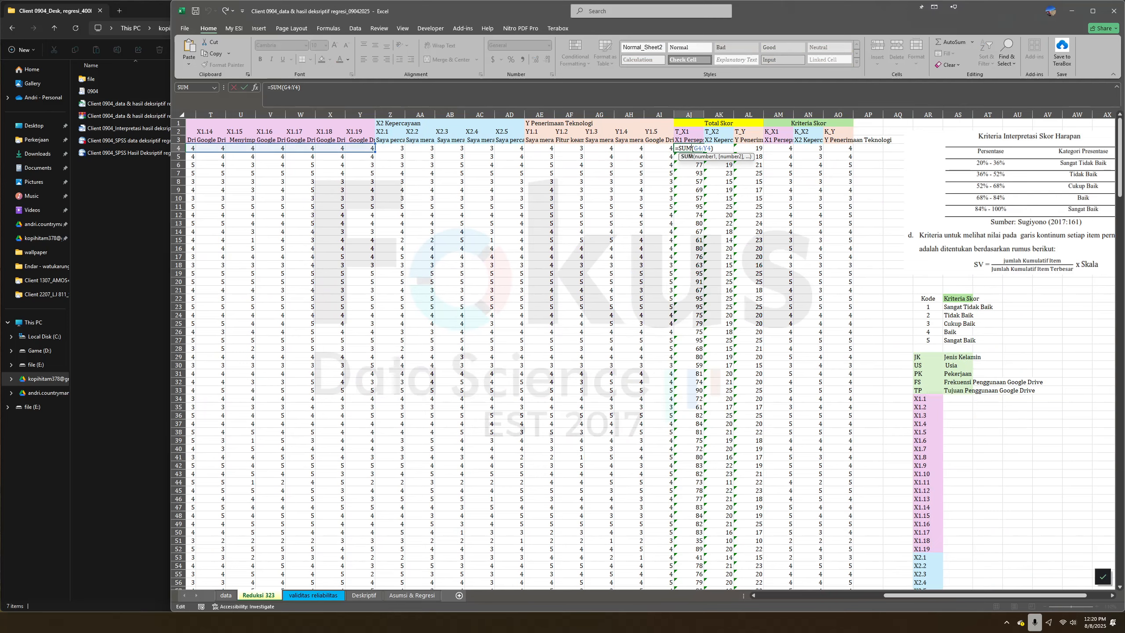
{"action": "key", "text": "Return"}
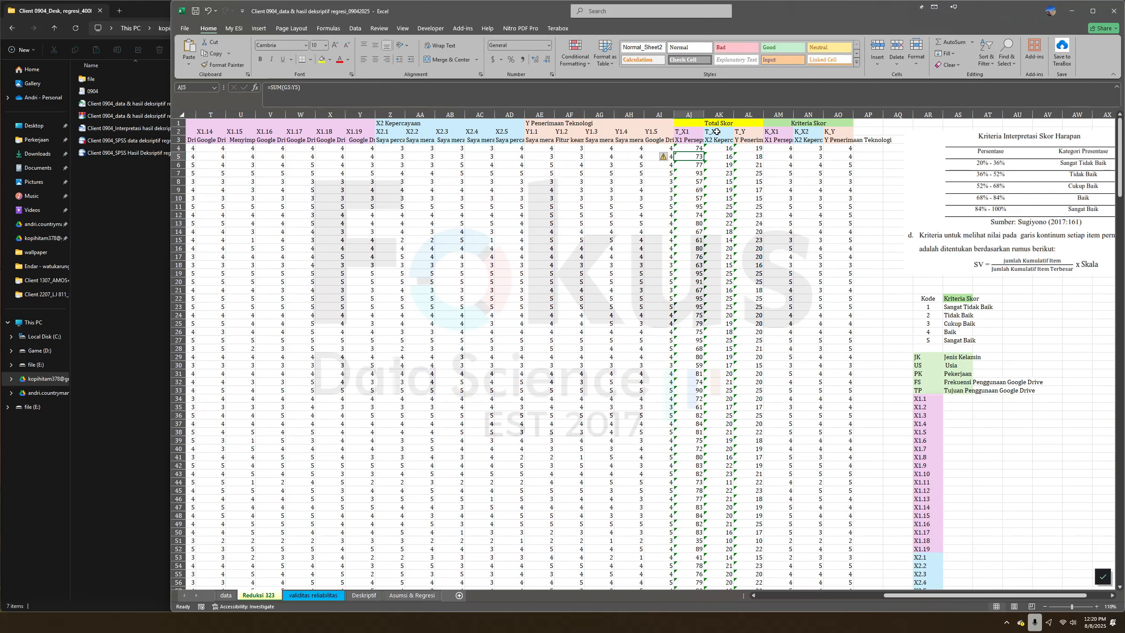
Examine the T_X2 and T_Y total columns and the IF formula that computes the first respondent's K_X1 criteria score.
{"action": "left_click_drag", "start_coordinate": [717, 134], "coordinate": [739, 133]}
{"action": "left_click", "coordinate": [747, 132]}
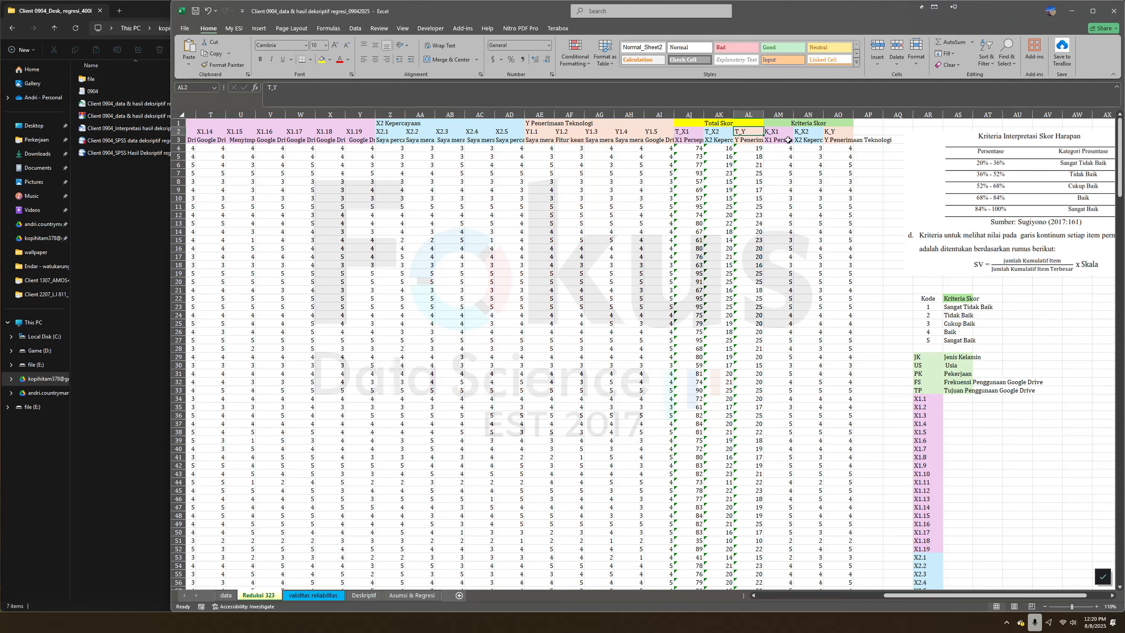
{"action": "left_click", "coordinate": [782, 149]}
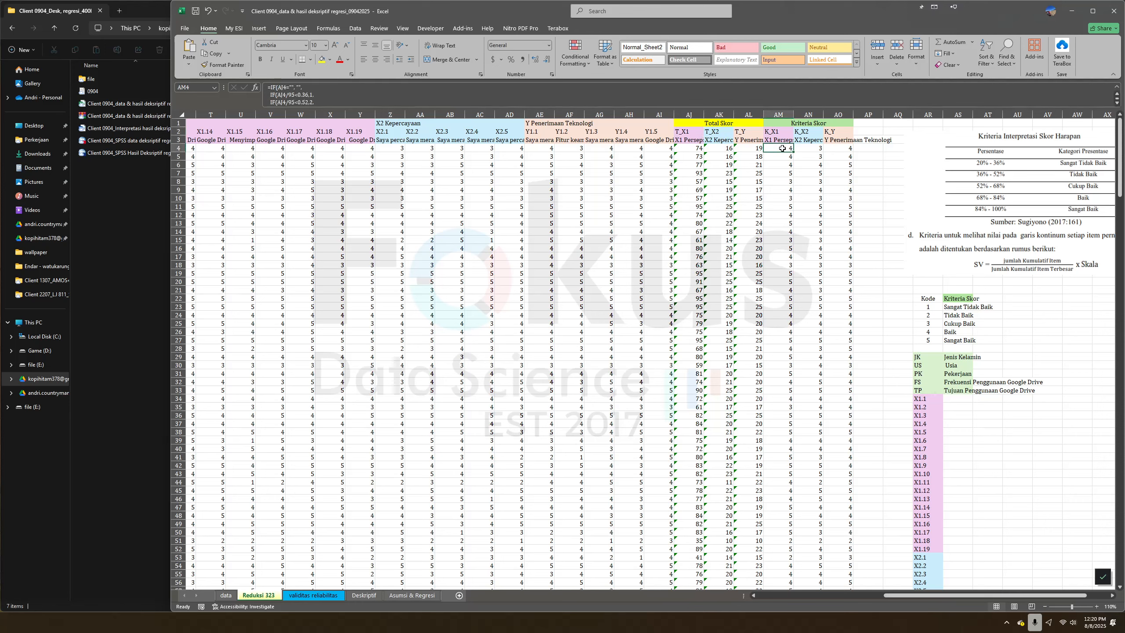
{"action": "left_click", "coordinate": [802, 148]}
{"action": "left_click", "coordinate": [791, 148]}
{"action": "scroll", "coordinate": [291, 89], "scroll_direction": "down", "scroll_amount": 1}
{"action": "scroll", "coordinate": [344, 93], "scroll_direction": "up", "scroll_amount": 2}
Review the Kriteria Interpretasi Skor Harapan picture and the Kode list of score criteria beneath it.
{"action": "left_click", "coordinate": [894, 175]}
{"action": "left_click", "coordinate": [1037, 190]}
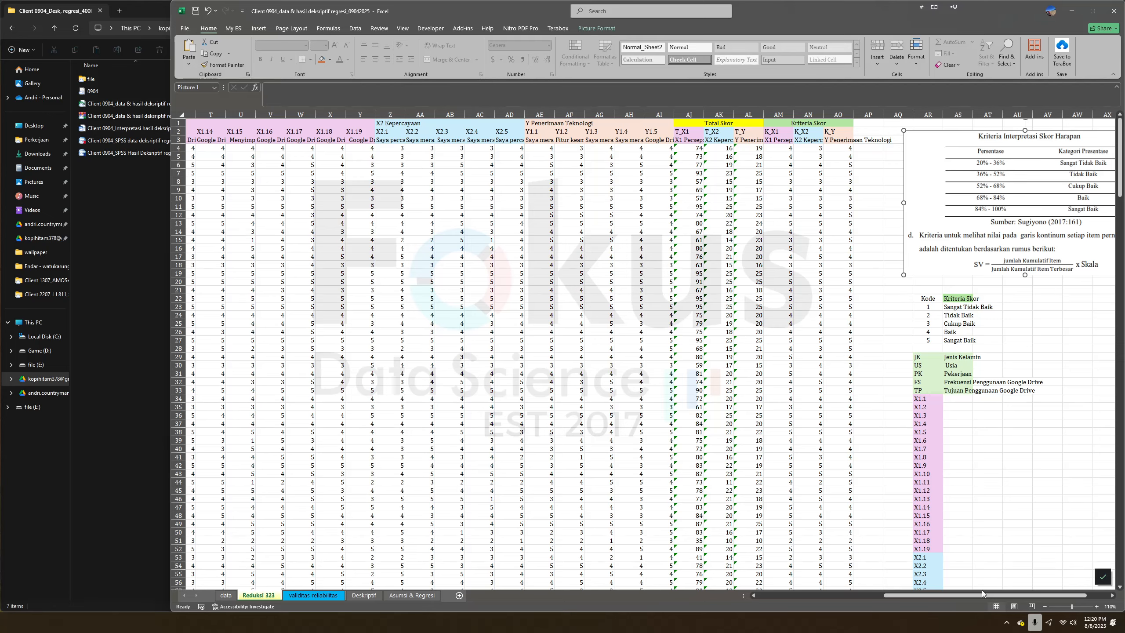
{"action": "mouse_move", "coordinate": [977, 596]}
{"action": "left_mouse_down"}
{"action": "mouse_move", "coordinate": [850, 595]}
{"action": "mouse_move", "coordinate": [897, 606]}
{"action": "mouse_move", "coordinate": [979, 596]}
{"action": "left_mouse_up"}
{"action": "left_click", "coordinate": [320, 122]}
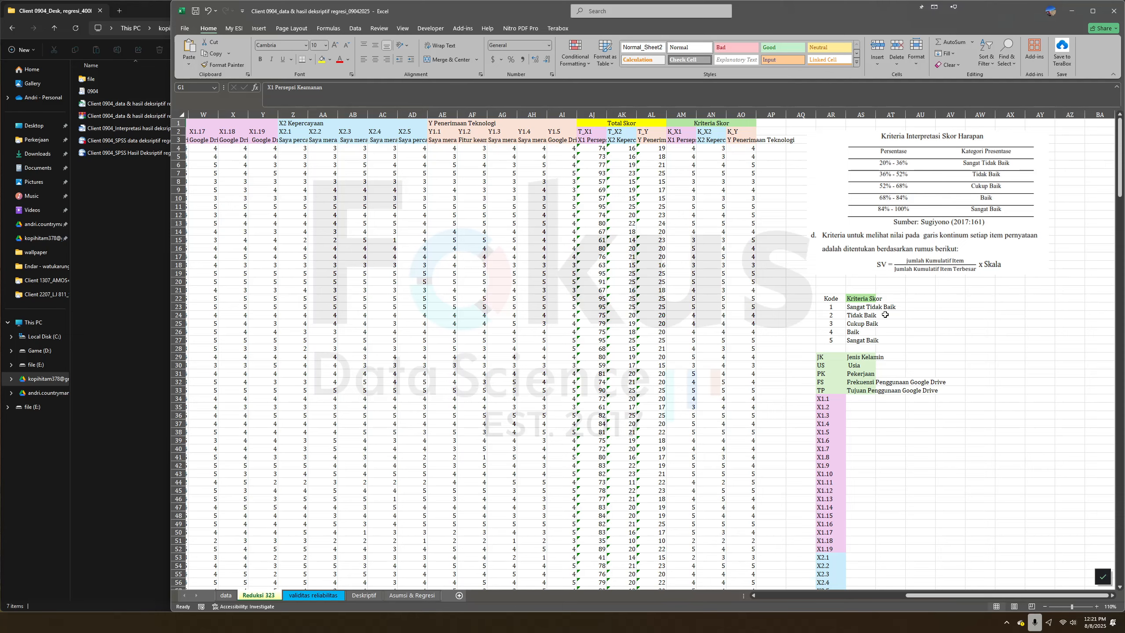
{"action": "left_click", "coordinate": [903, 219]}
{"action": "left_click", "coordinate": [877, 333]}
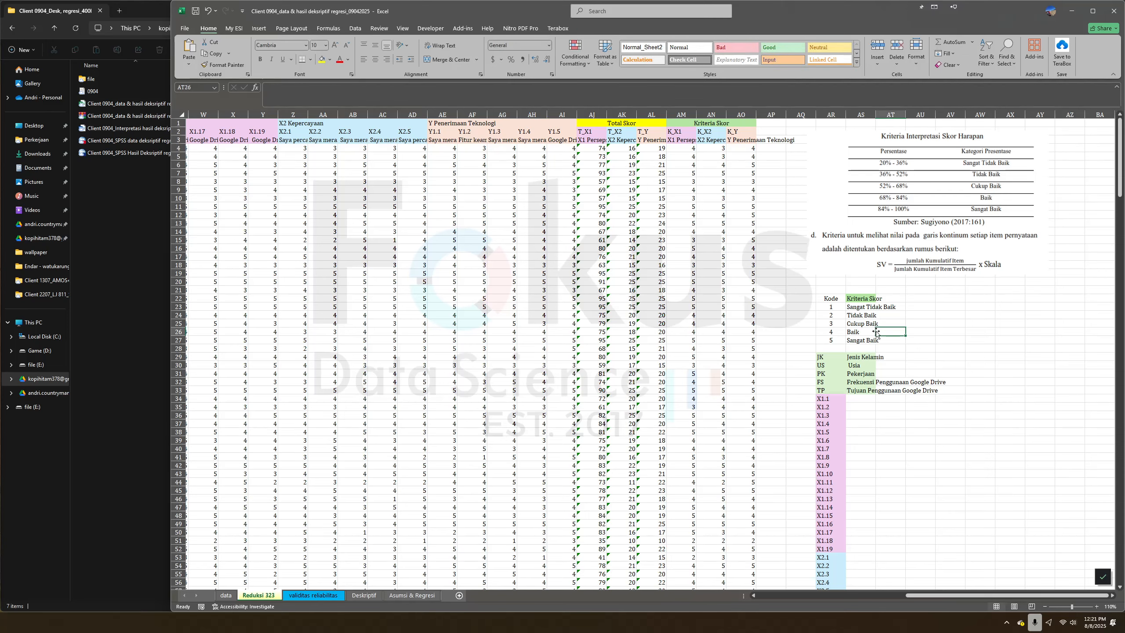
{"action": "left_click_drag", "start_coordinate": [832, 307], "coordinate": [861, 333]}
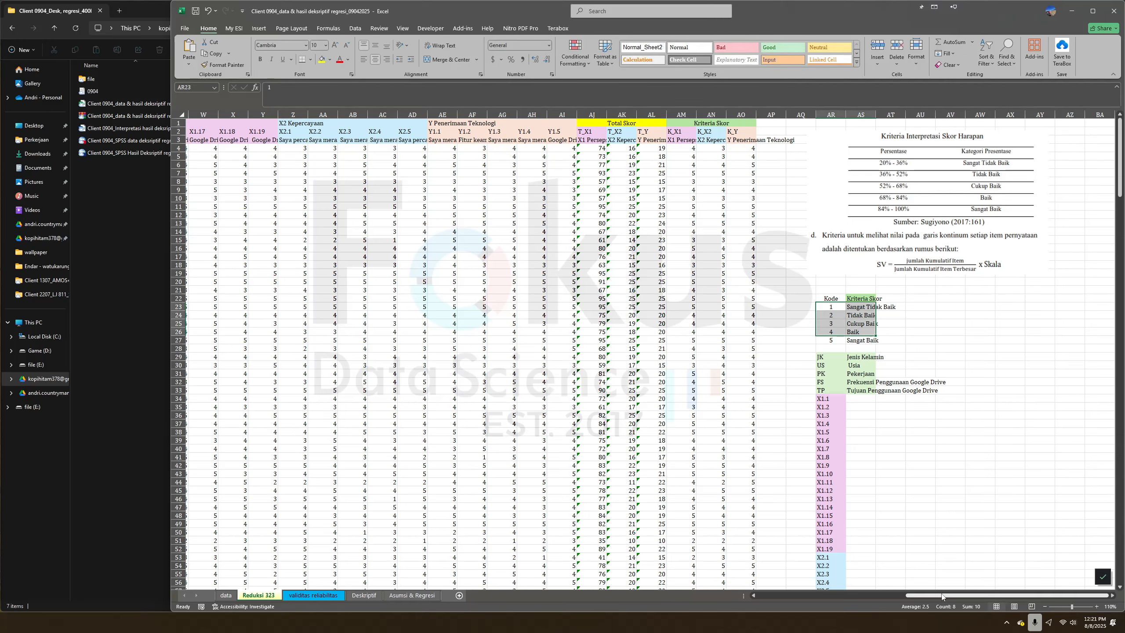
{"action": "mouse_move", "coordinate": [943, 596]}
{"action": "left_mouse_down"}
{"action": "mouse_move", "coordinate": [977, 596]}
{"action": "mouse_move", "coordinate": [937, 596]}
{"action": "left_mouse_up"}
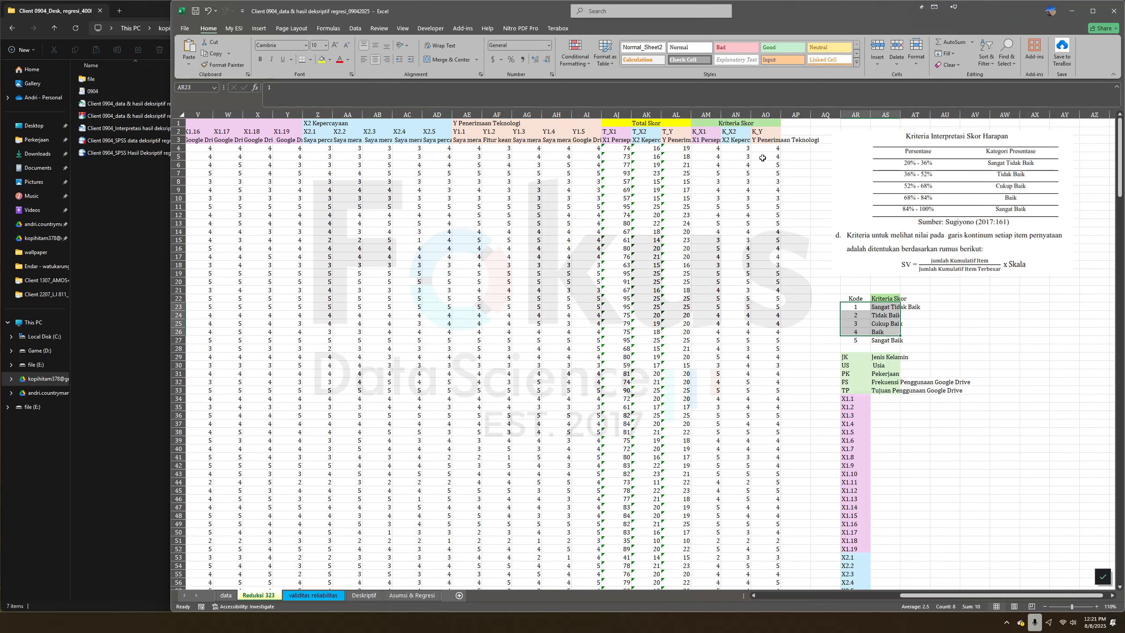
Check the first respondents' K_X1 criteria scores against the Baik entry in the Kode list.
{"action": "left_click", "coordinate": [710, 149]}
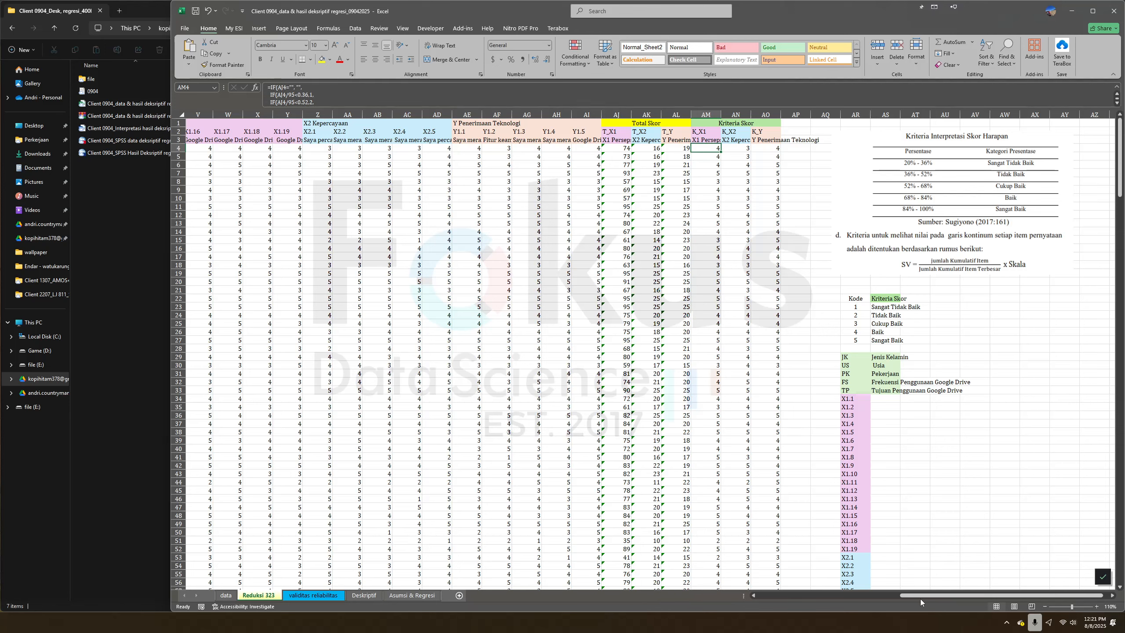
{"action": "left_click", "coordinate": [712, 140]}
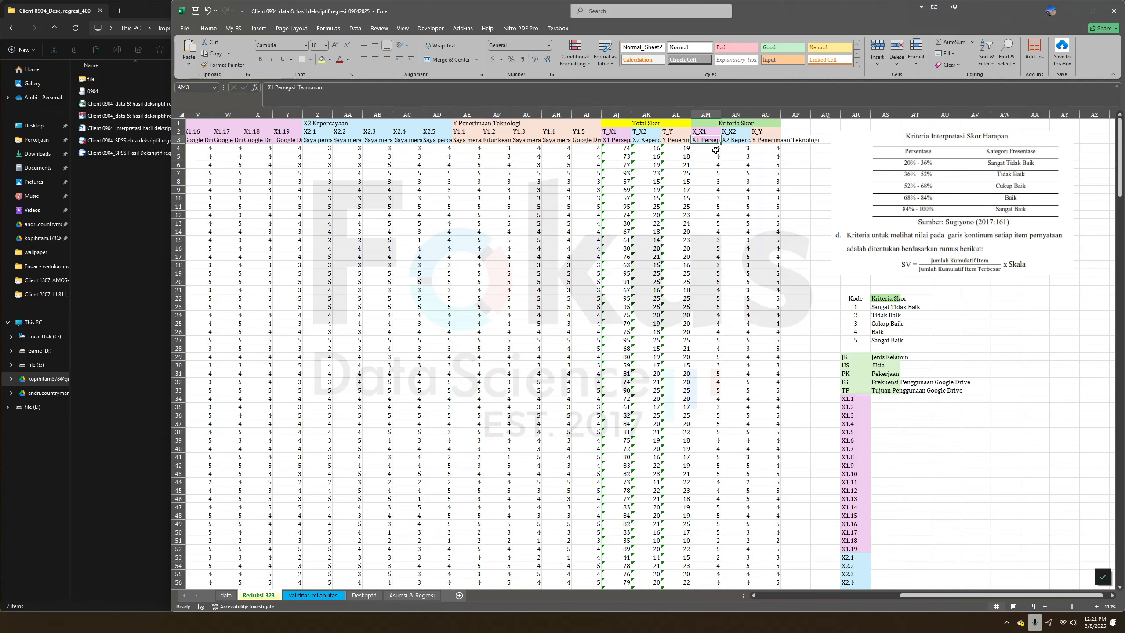
{"action": "left_click", "coordinate": [716, 151]}
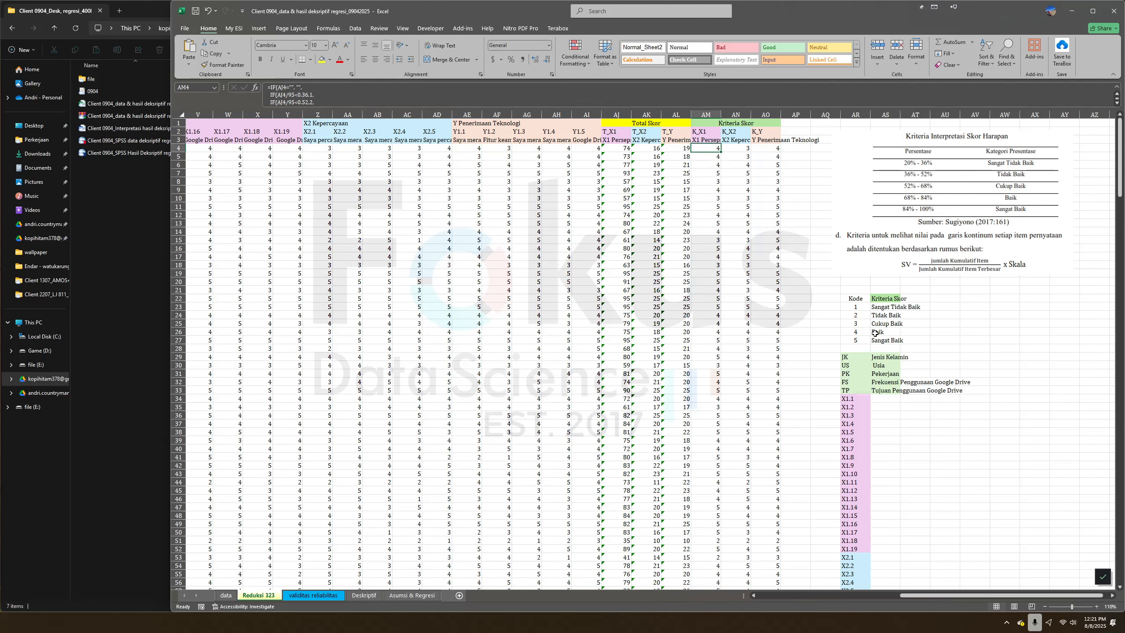
{"action": "left_click_drag", "start_coordinate": [875, 332], "coordinate": [855, 332]}
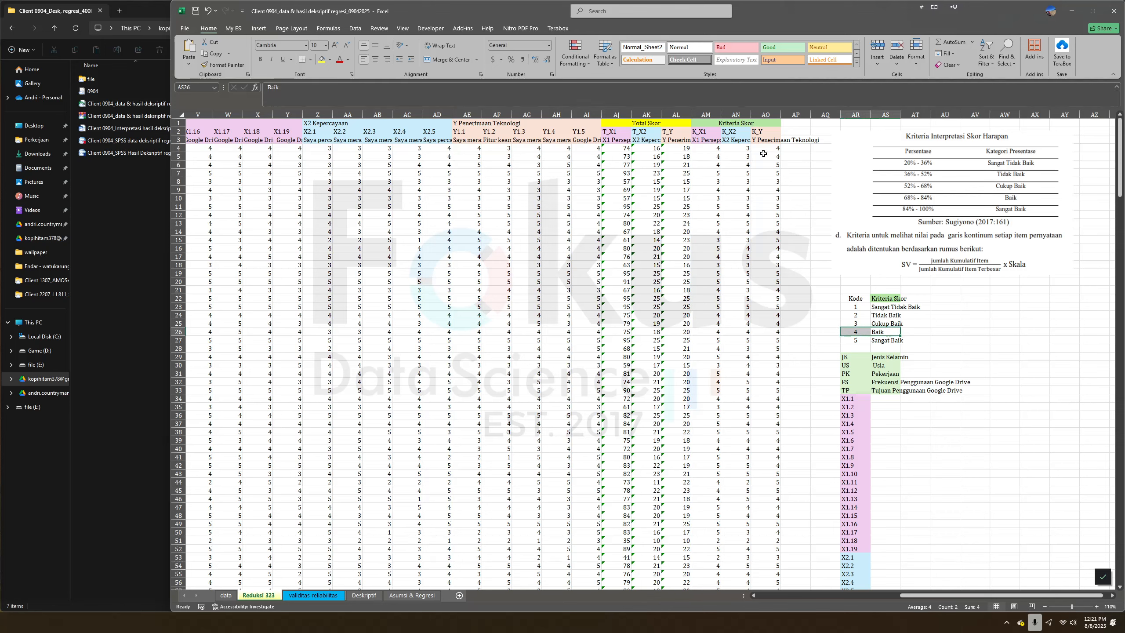
{"action": "left_click", "coordinate": [709, 149]}
{"action": "left_click", "coordinate": [711, 157]}
{"action": "left_click", "coordinate": [981, 324]}
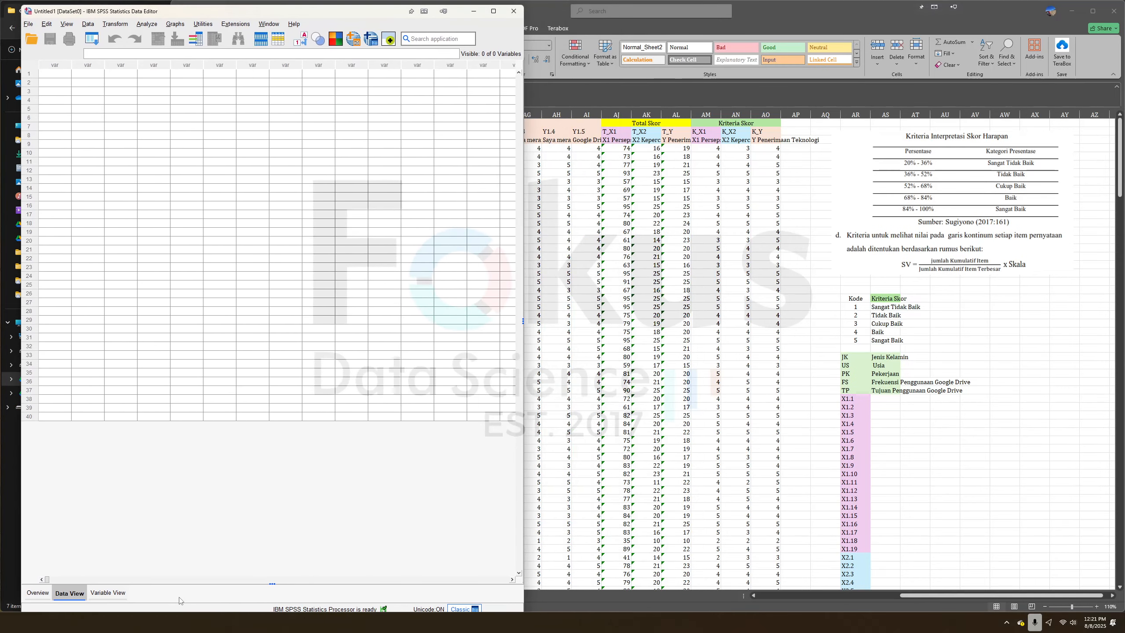
Show the Variable View of the empty SPSS dataset, and copy the vertical variable name list from JK to K_Y in Excel.
{"action": "left_click", "coordinate": [108, 593]}
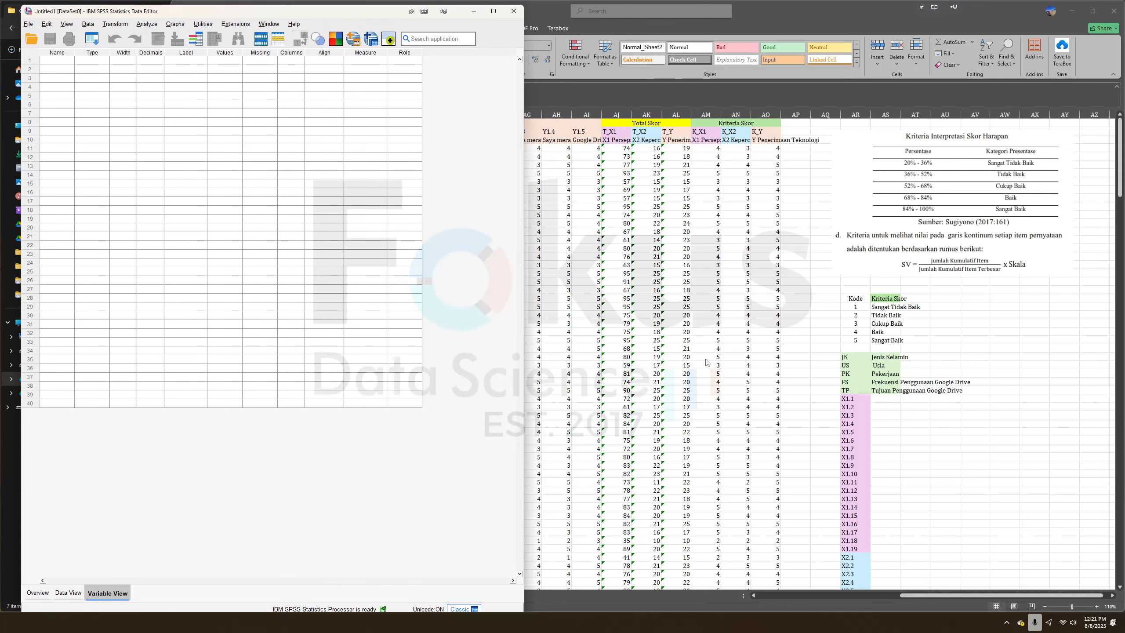
{"action": "left_click", "coordinate": [952, 365]}
{"action": "left_click", "coordinate": [857, 357]}
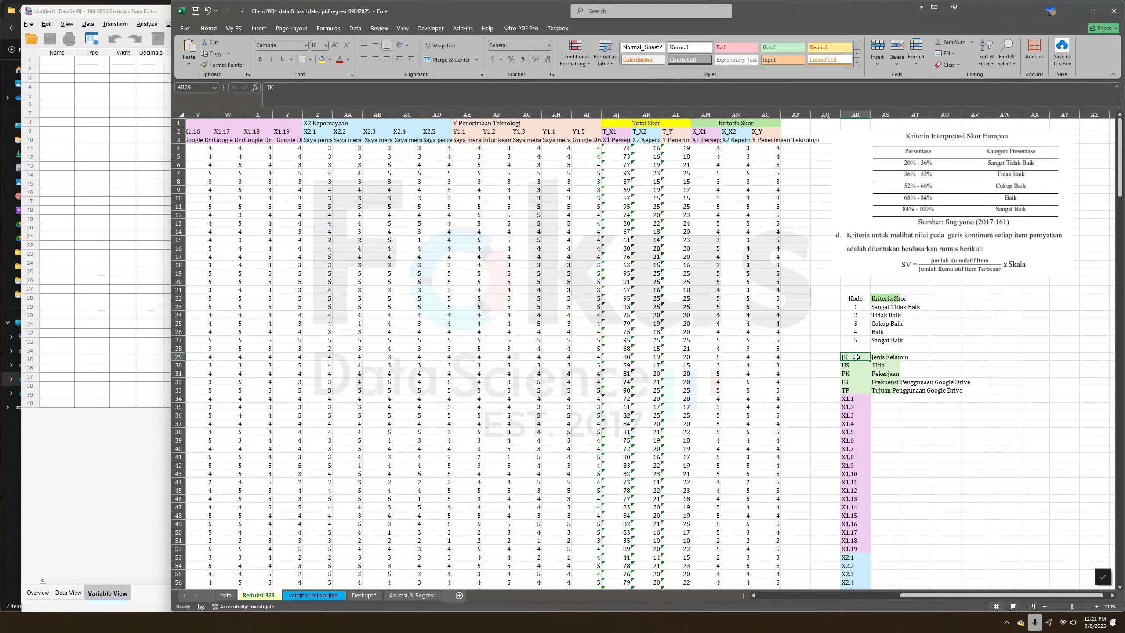
{"action": "scroll", "coordinate": [851, 408], "scroll_direction": "down", "scroll_amount": 10}
{"action": "left_click_drag", "start_coordinate": [855, 357], "coordinate": [855, 432]}
{"action": "right_click", "coordinate": [857, 432]}
{"action": "left_click", "coordinate": [882, 140]}
{"action": "scroll", "coordinate": [882, 146], "scroll_direction": "up", "scroll_amount": 10}
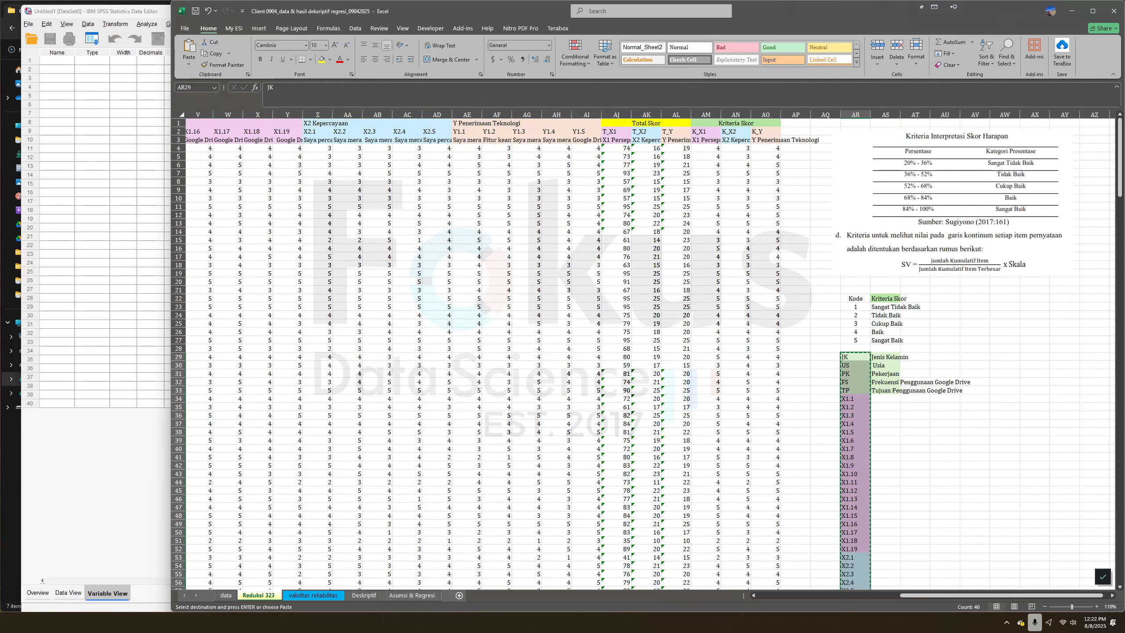
Paste the copied variable names into the Name column of the SPSS Variable View, starting at the first row.
{"action": "left_click", "coordinate": [48, 63]}
{"action": "right_click", "coordinate": [51, 61]}
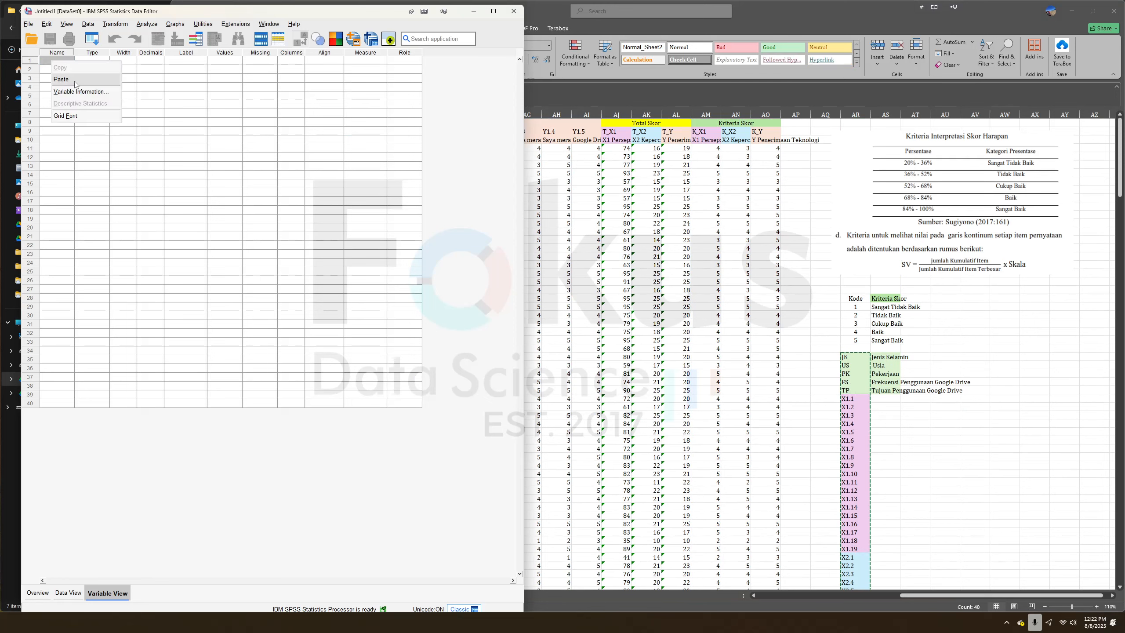
{"action": "left_click", "coordinate": [73, 80]}
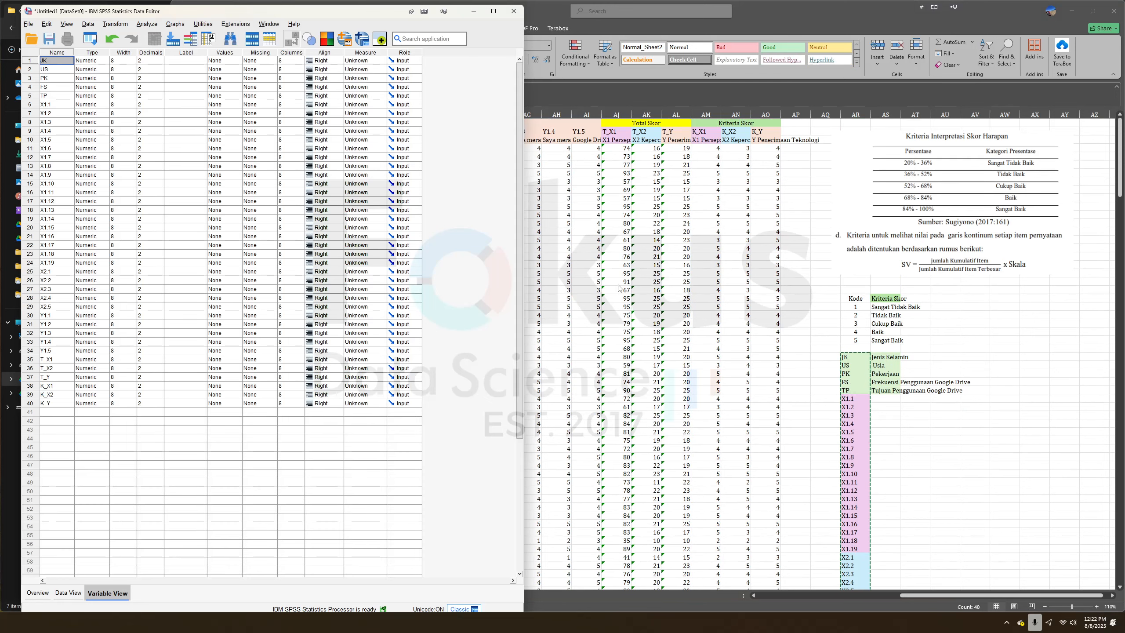
Check the first respondent's text answers for JK to TP in Excel, and set the JK variable's type to String with 128 bytes in SPSS.
{"action": "left_click", "coordinate": [828, 275]}
{"action": "left_click_drag", "start_coordinate": [981, 596], "coordinate": [788, 595]}
{"action": "left_click_drag", "start_coordinate": [232, 148], "coordinate": [346, 149]}
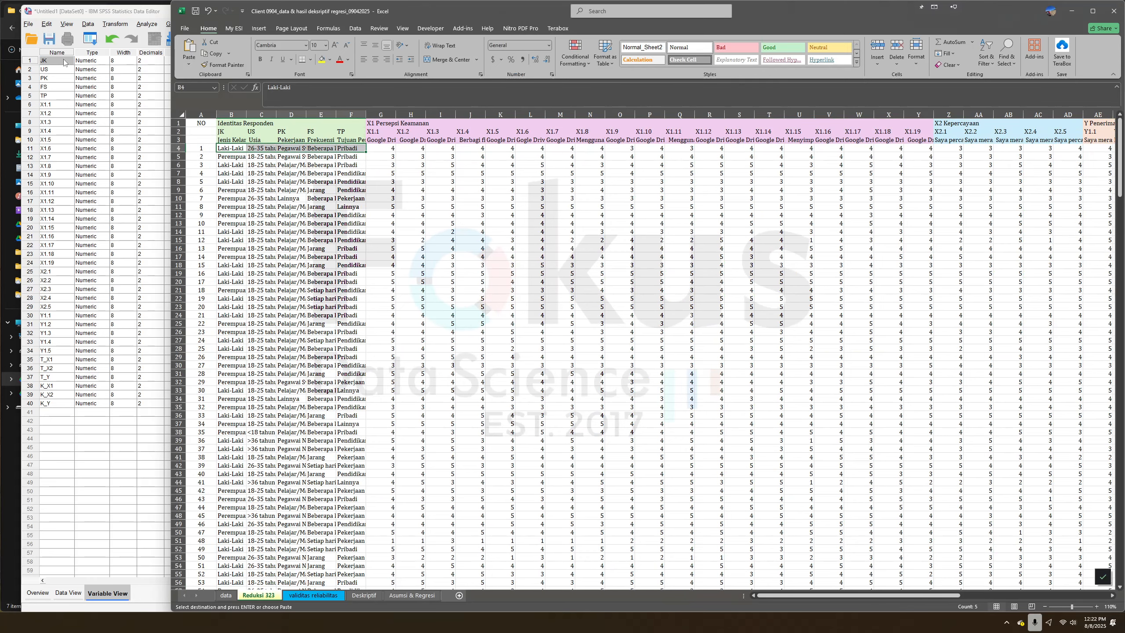
{"action": "left_click", "coordinate": [65, 62]}
{"action": "left_click", "coordinate": [105, 63]}
{"action": "left_click", "coordinate": [107, 60]}
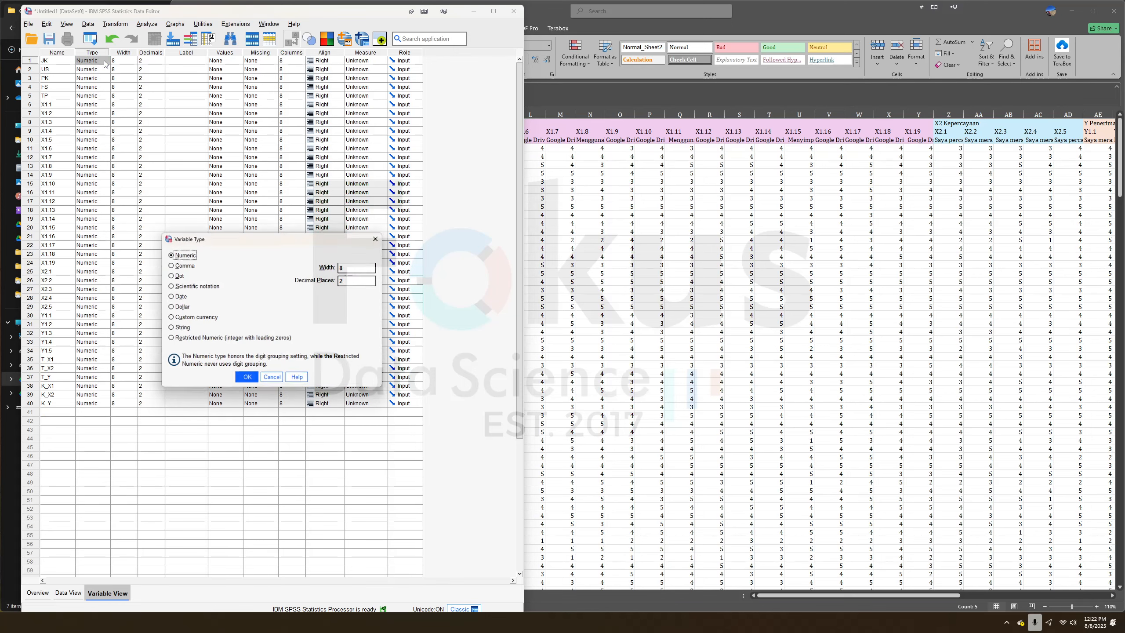
{"action": "left_click", "coordinate": [170, 328]}
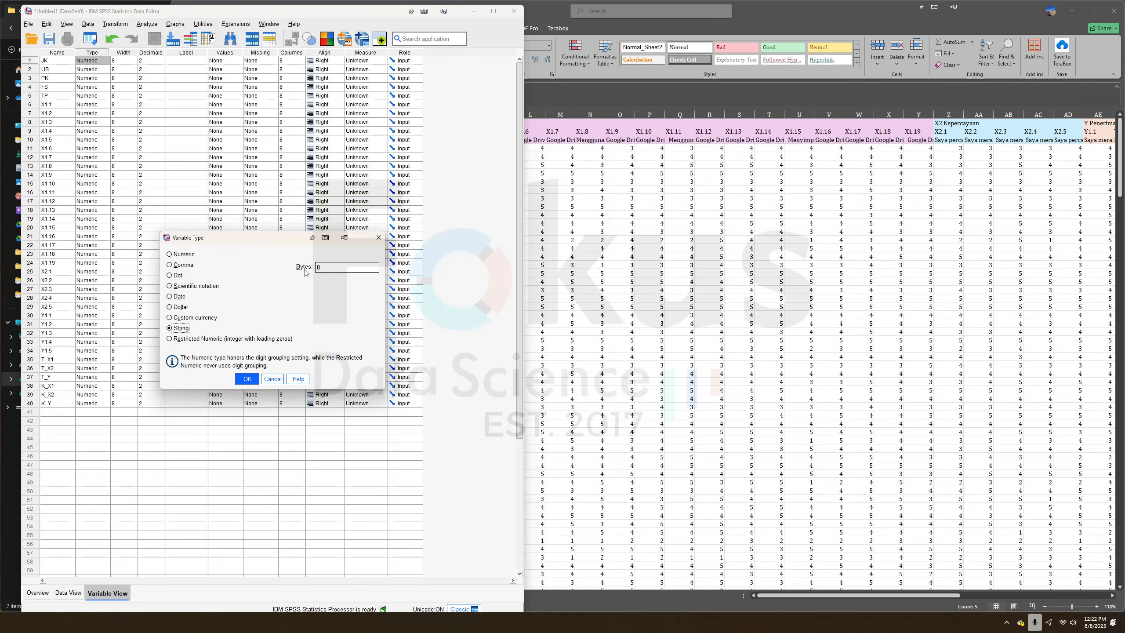
{"action": "double_click", "coordinate": [327, 266]}
{"action": "type", "text": "128"}
{"action": "left_click", "coordinate": [246, 379]}
Copy the String type from JK to the variables US, PK, FS and TP.
{"action": "left_click", "coordinate": [84, 70]}
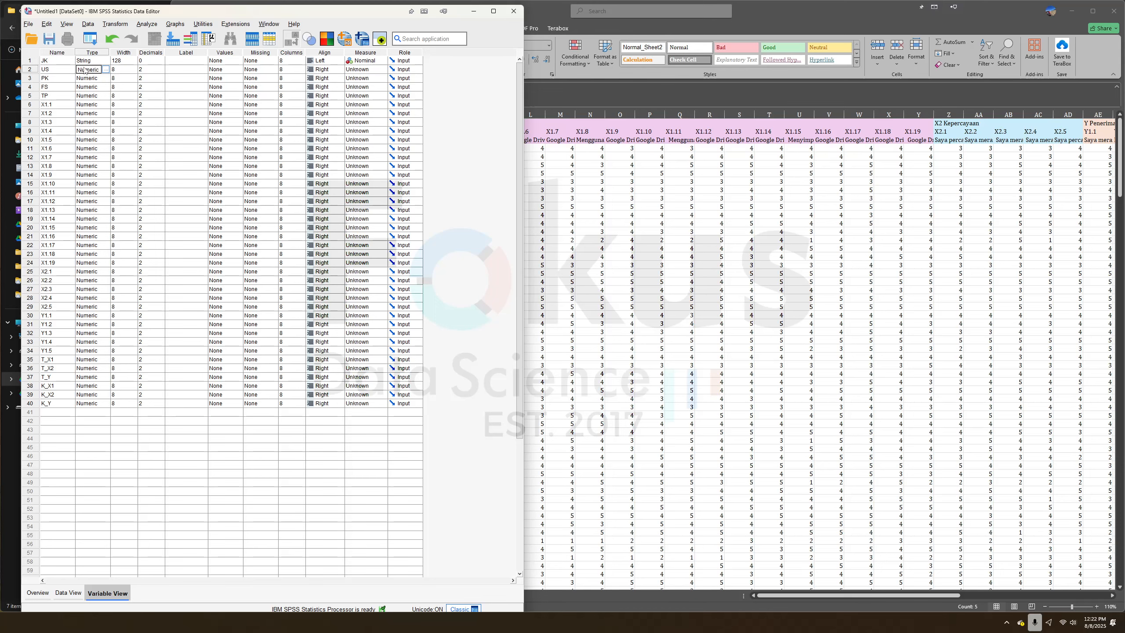
{"action": "left_click", "coordinate": [94, 62]}
{"action": "right_click", "coordinate": [94, 62]}
{"action": "left_click", "coordinate": [112, 76]}
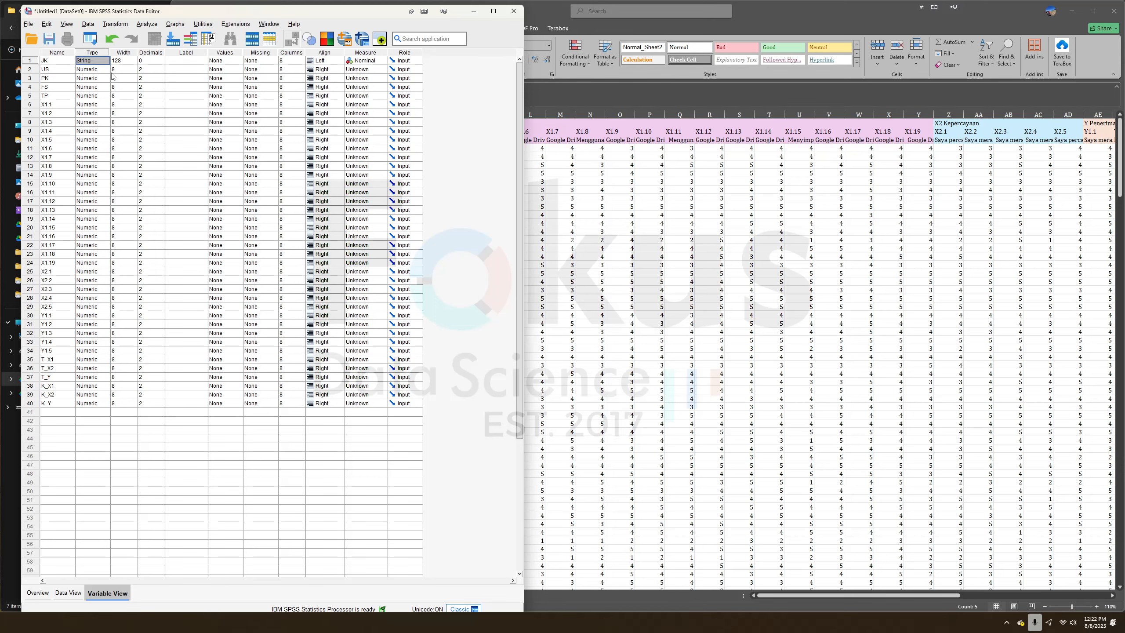
{"action": "left_click_drag", "start_coordinate": [92, 72], "coordinate": [94, 95]}
{"action": "right_click", "coordinate": [94, 95]}
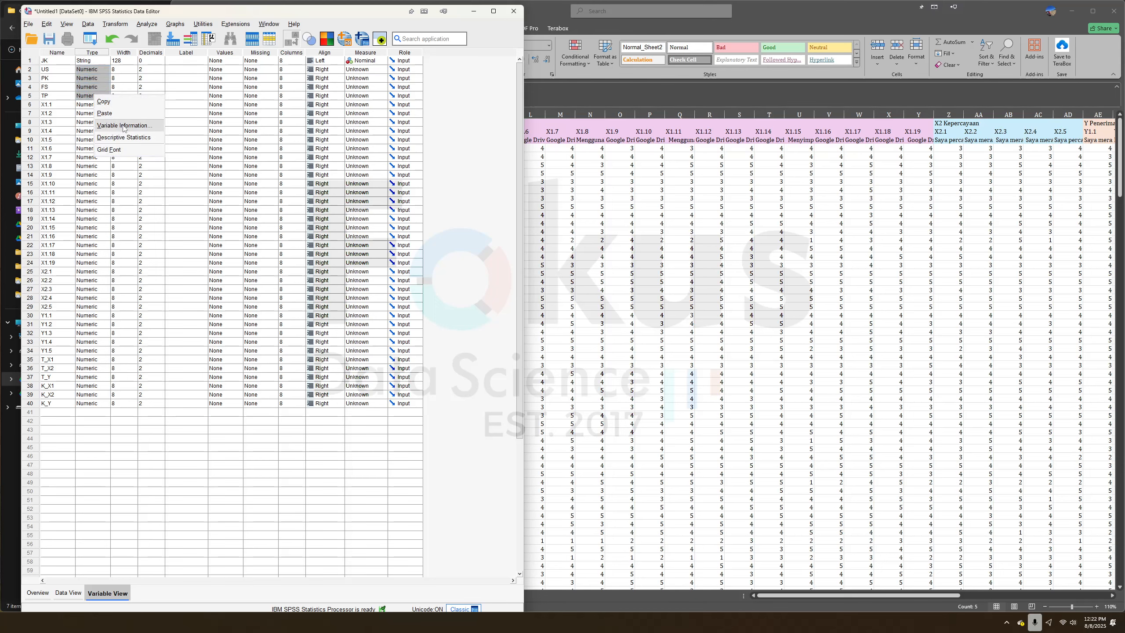
{"action": "left_click", "coordinate": [123, 116]}
Copy JK's width of 128 to the variables US, PK, FS and TP.
{"action": "left_click", "coordinate": [122, 61]}
{"action": "right_click", "coordinate": [126, 63]}
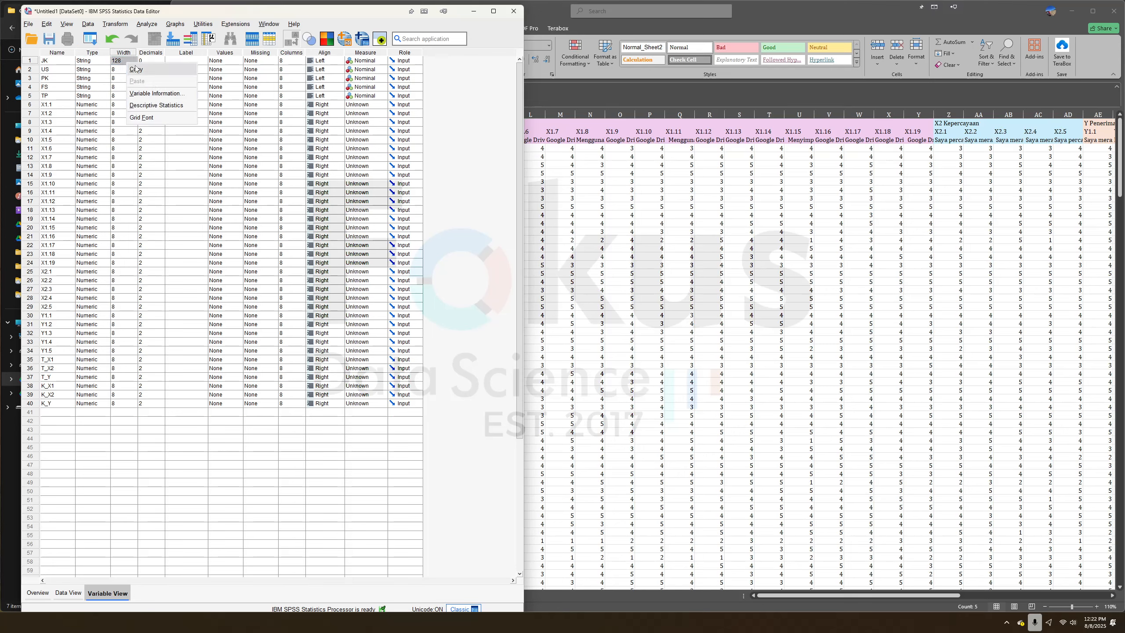
{"action": "left_click", "coordinate": [136, 69]}
{"action": "left_click_drag", "start_coordinate": [118, 69], "coordinate": [119, 95]}
{"action": "right_click", "coordinate": [128, 95]}
{"action": "left_click", "coordinate": [139, 112]}
Copy the Excel descriptions from Jenis Kelamin to Tujuan Penggunaan Google Drive into the Label column for JK to TP in SPSS.
{"action": "left_click", "coordinate": [758, 255]}
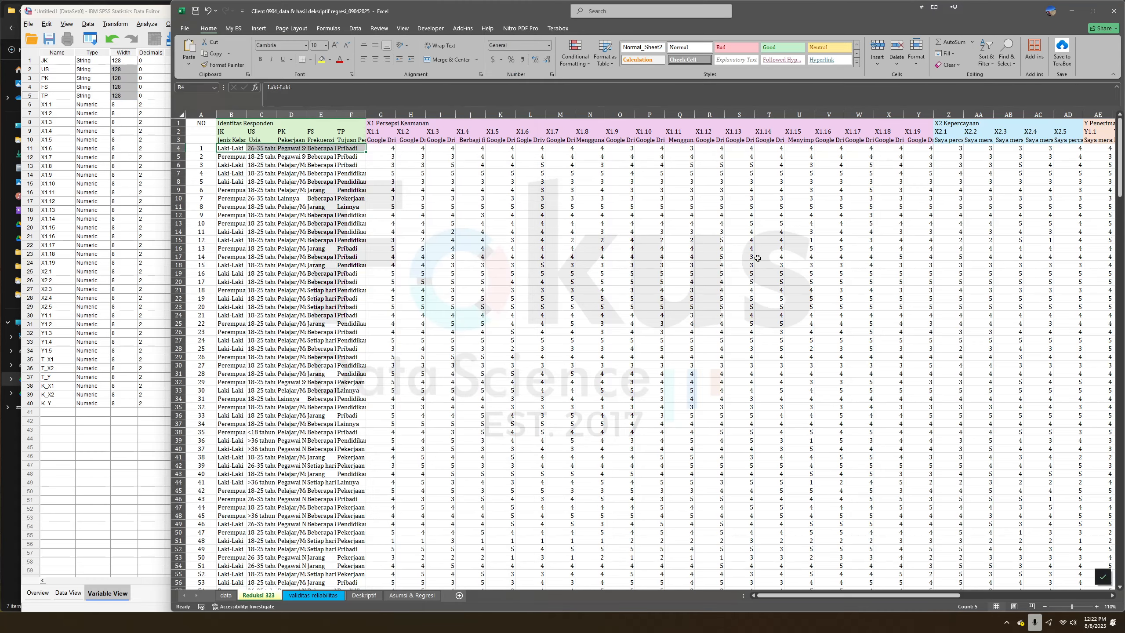
{"action": "left_click_drag", "start_coordinate": [830, 597], "coordinate": [973, 596]}
{"action": "left_click_drag", "start_coordinate": [882, 357], "coordinate": [880, 390]}
{"action": "key", "text": "ctrl+c"}
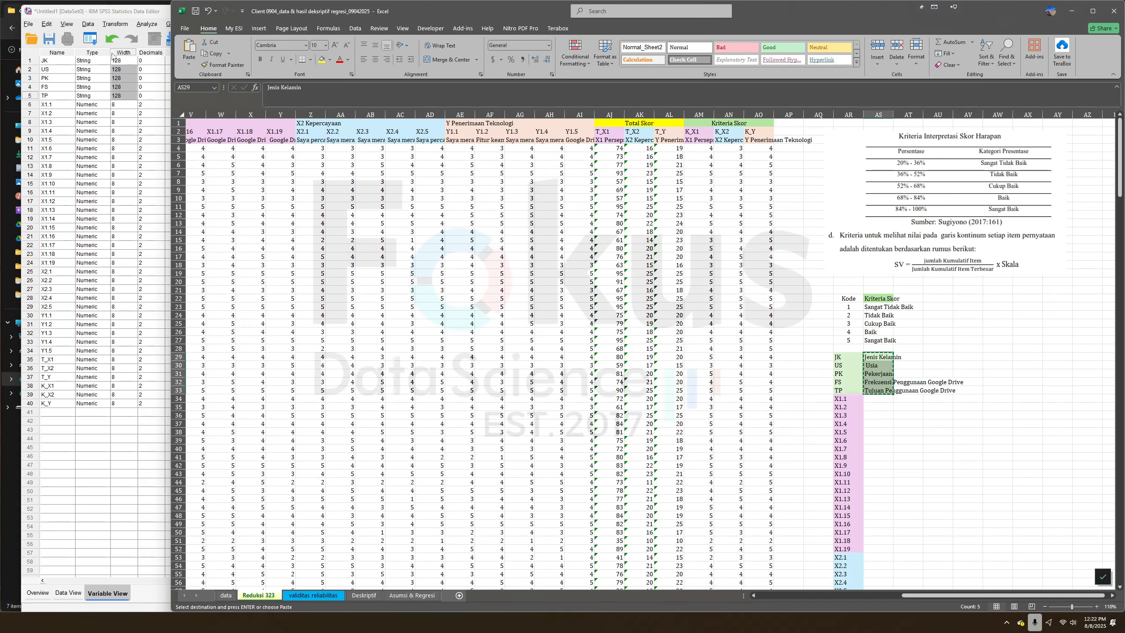
{"action": "left_click", "coordinate": [155, 65]}
{"action": "right_click", "coordinate": [179, 60]}
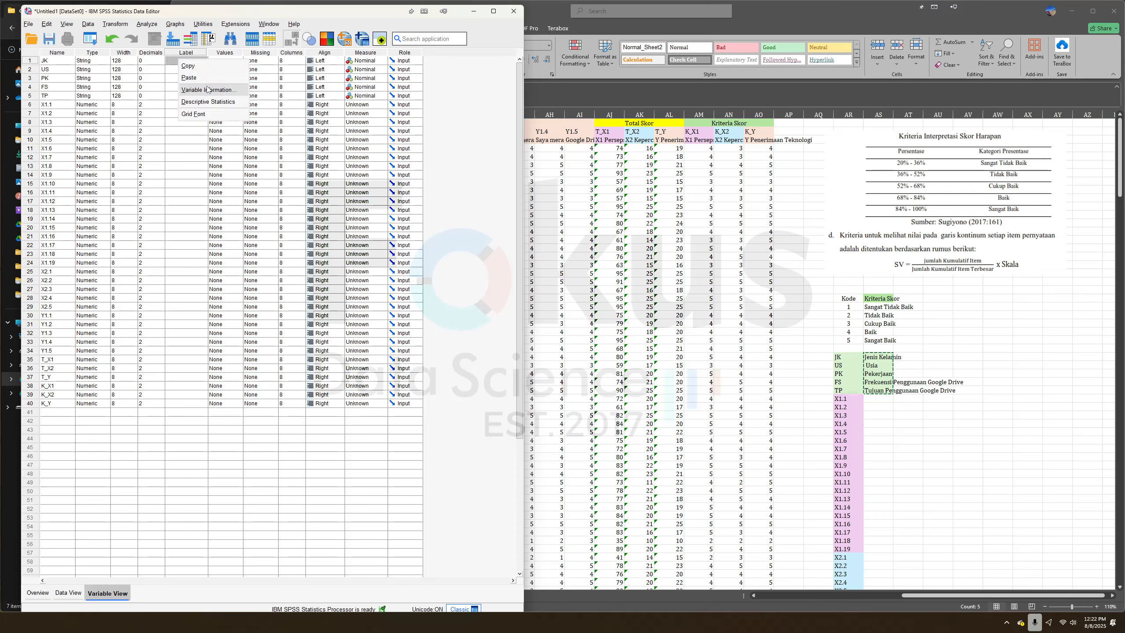
{"action": "left_click", "coordinate": [207, 77]}
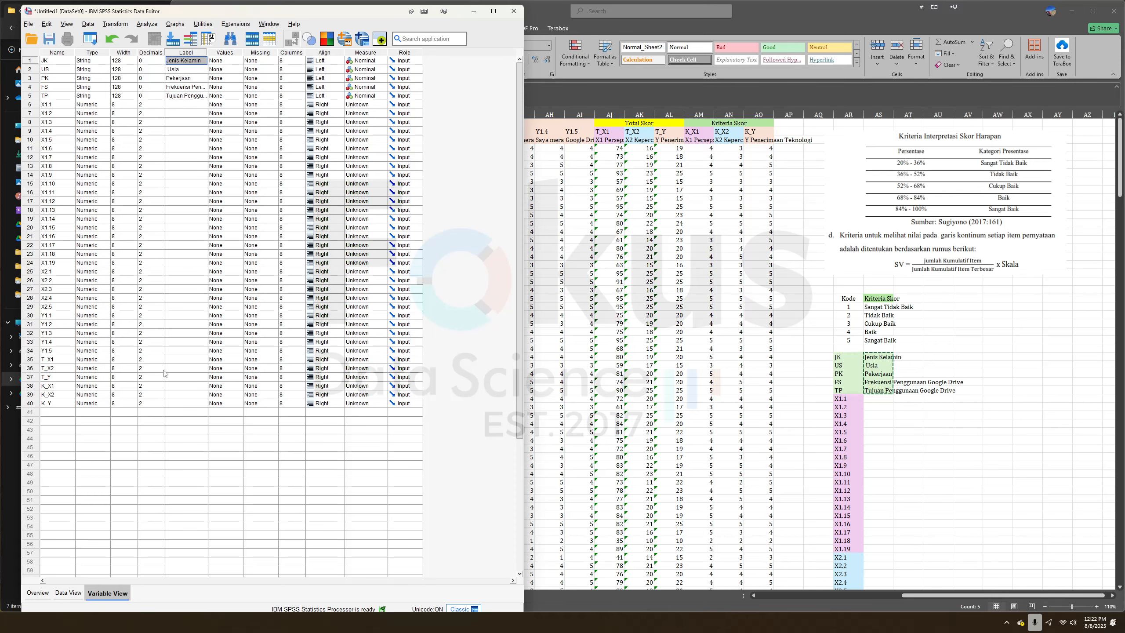
Copy the Excel descriptions beside T_X1 to K_Y into the Label column of the same variables in SPSS.
{"action": "left_click", "coordinate": [881, 452]}
{"action": "scroll", "coordinate": [893, 443], "scroll_direction": "down", "scroll_amount": 12}
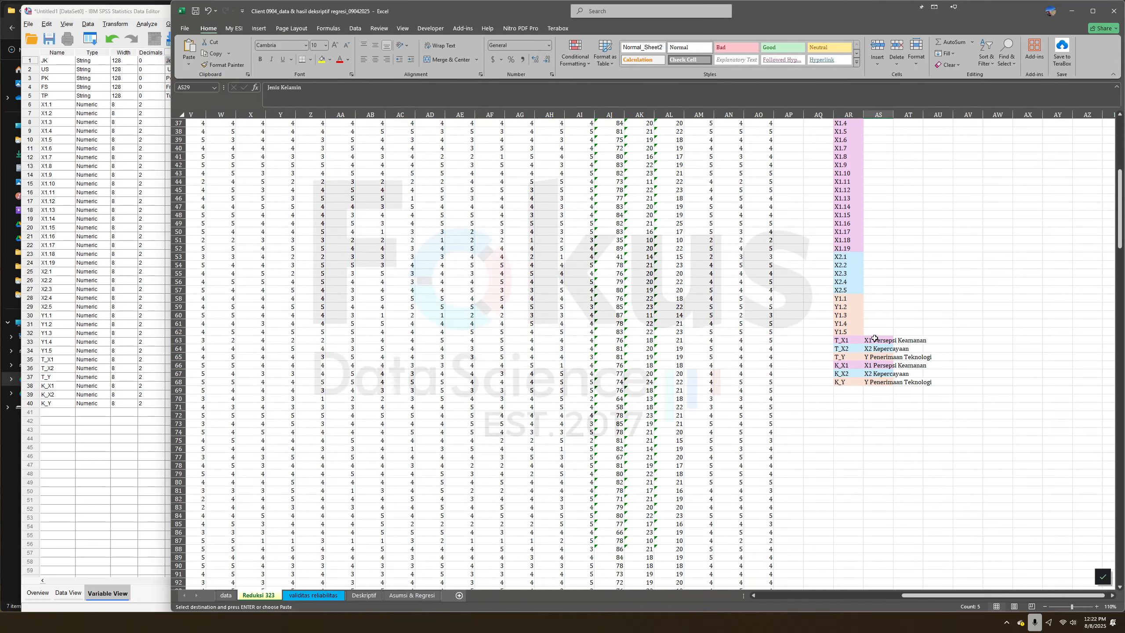
{"action": "left_click_drag", "start_coordinate": [879, 340], "coordinate": [875, 381]}
{"action": "right_click", "coordinate": [876, 380]}
{"action": "left_click", "coordinate": [912, 132]}
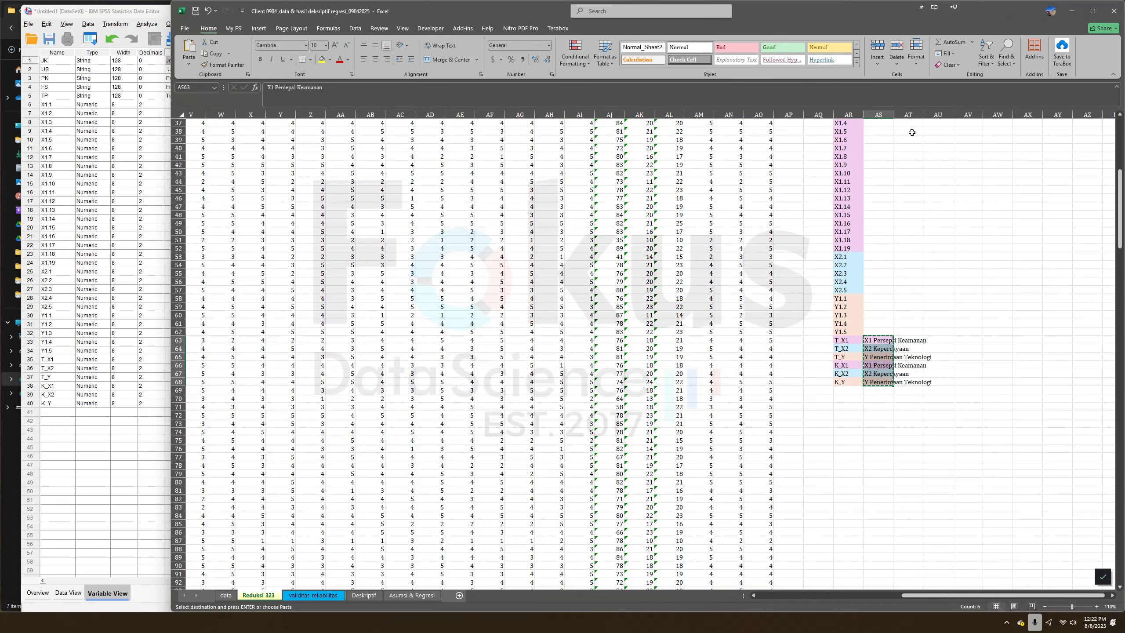
{"action": "left_click", "coordinate": [66, 430]}
{"action": "left_click", "coordinate": [175, 359]}
{"action": "right_click", "coordinate": [174, 360]}
{"action": "left_click", "coordinate": [181, 375]}
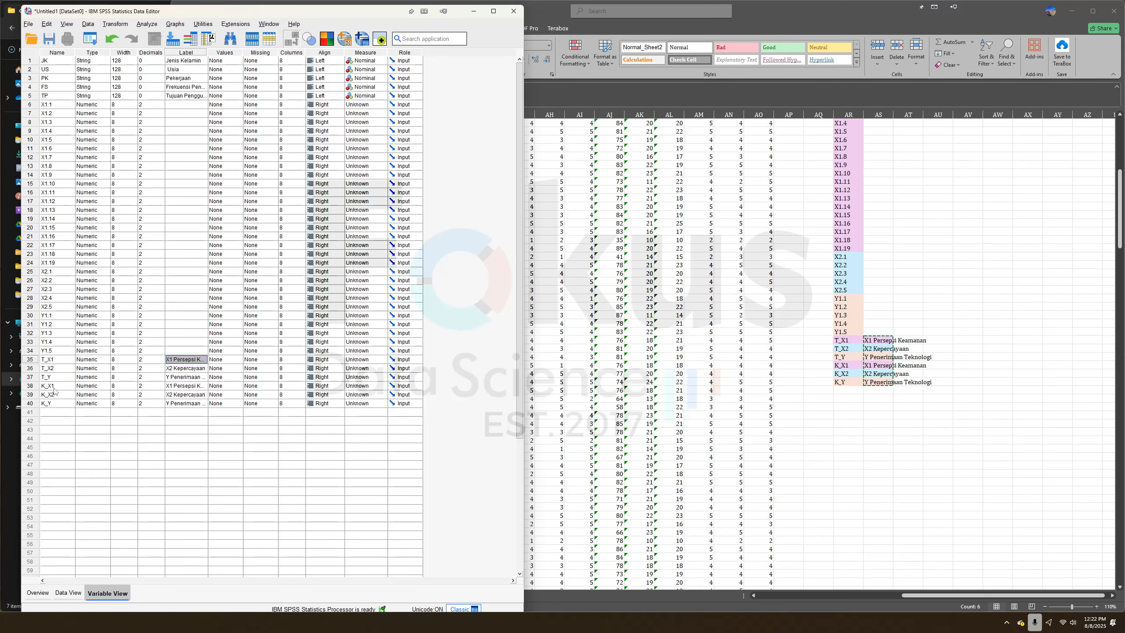
Show the SPSS Data View, and copy all respondent data from JK to K_Y in Excel, rows 4 to 326, without the headers.
{"action": "left_click", "coordinate": [68, 593]}
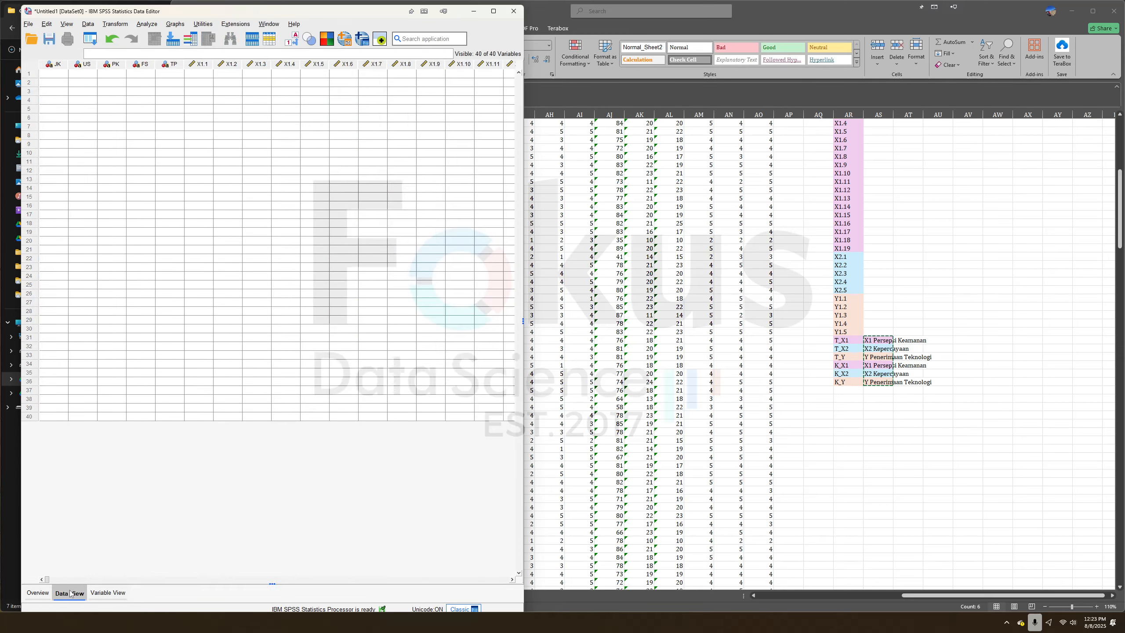
{"action": "left_click", "coordinate": [731, 322]}
{"action": "scroll", "coordinate": [741, 311], "scroll_direction": "up", "scroll_amount": 8}
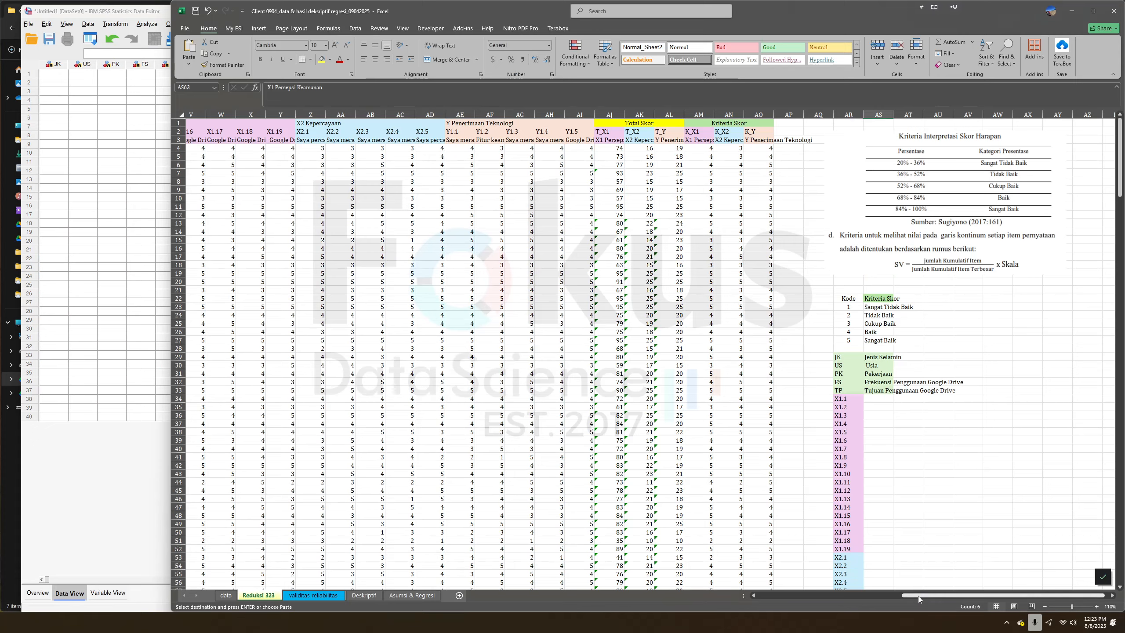
{"action": "left_click_drag", "start_coordinate": [918, 596], "coordinate": [774, 596]}
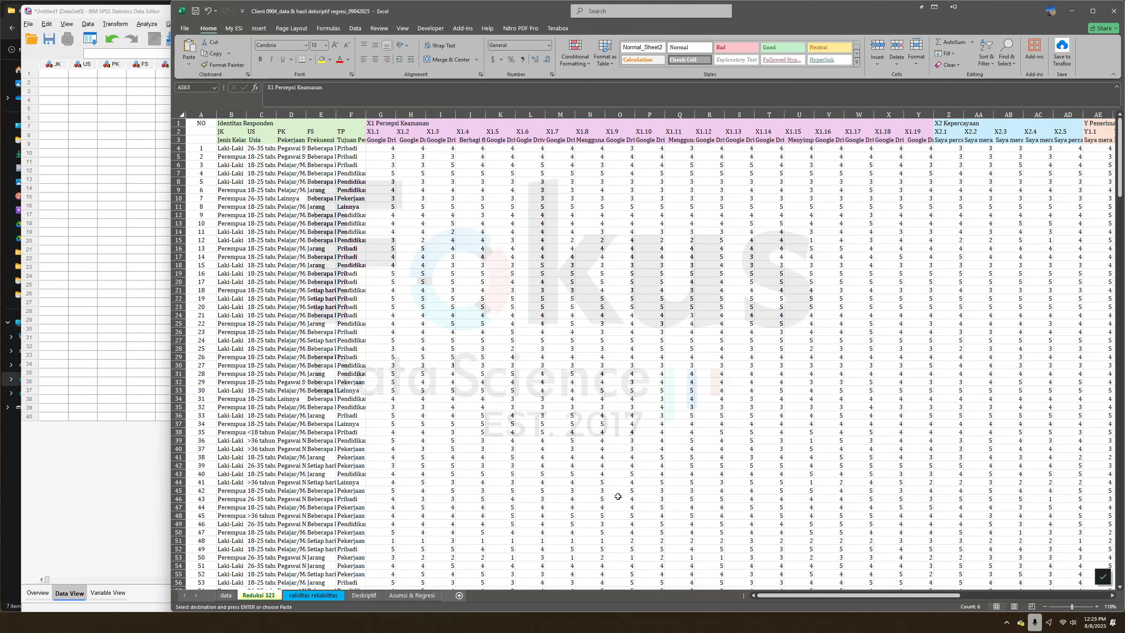
{"action": "left_click", "coordinate": [224, 147]}
{"action": "scroll", "coordinate": [859, 585], "scroll_direction": "right", "scroll_amount": 10}
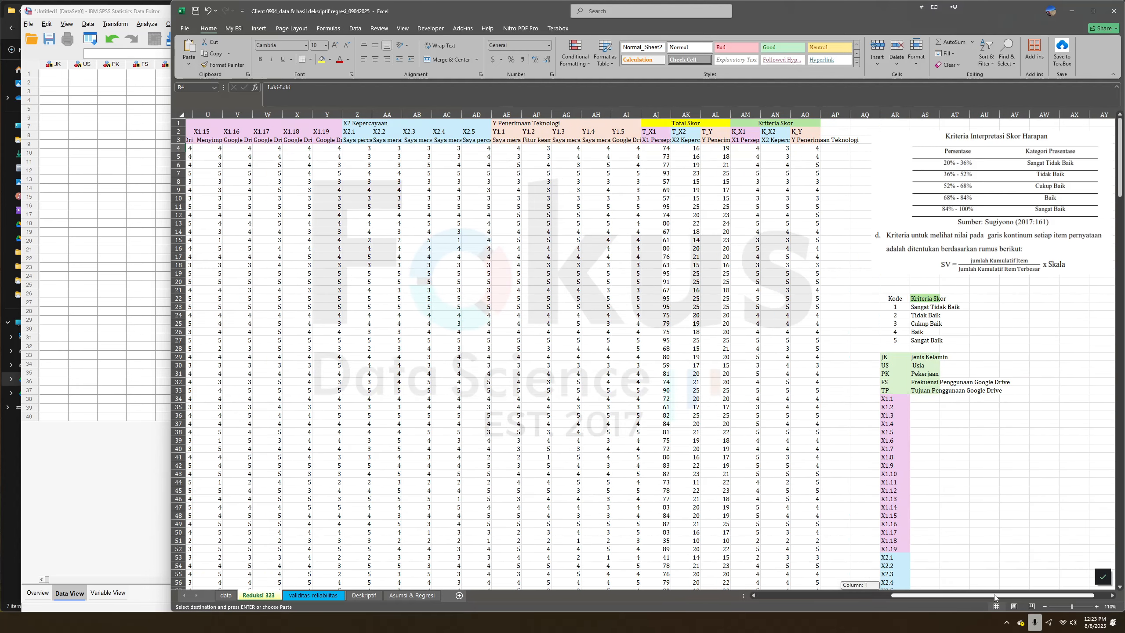
{"action": "scroll", "coordinate": [846, 498], "scroll_direction": "down", "scroll_amount": 20}
{"action": "scroll", "coordinate": [854, 497], "scroll_direction": "down", "scroll_amount": 20}
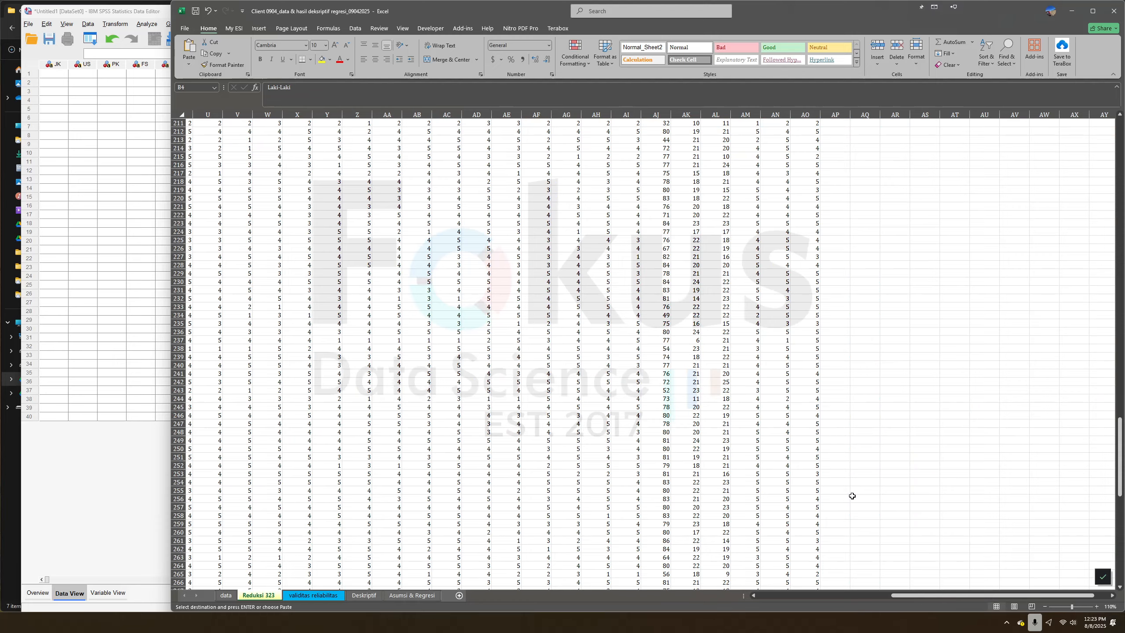
{"action": "left_click", "coordinate": [804, 333], "text": "shift"}
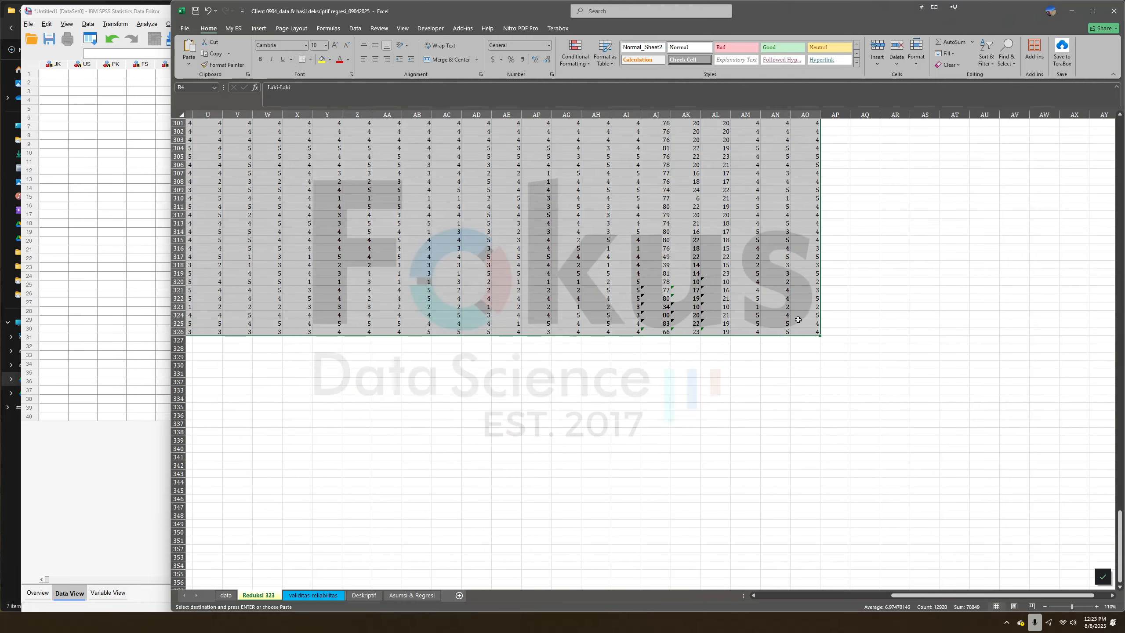
{"action": "right_click", "coordinate": [805, 334]}
{"action": "left_click", "coordinate": [805, 348]}
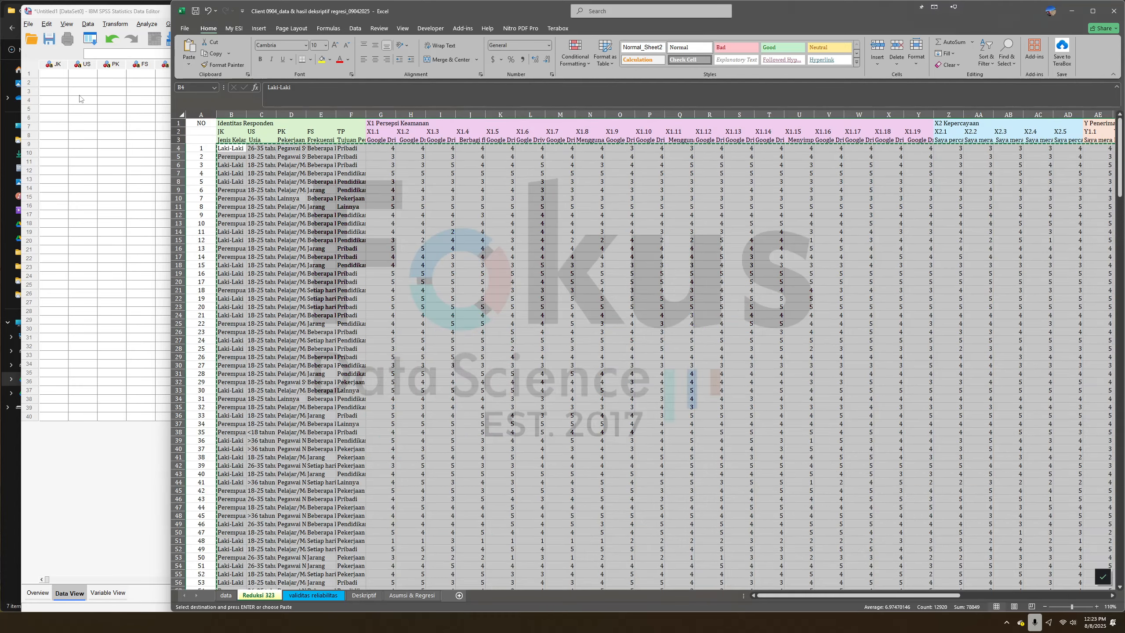
Paste the copied data into the SPSS Data View from the first JK cell, and check the columns through K_Y.
{"action": "left_click", "coordinate": [53, 76]}
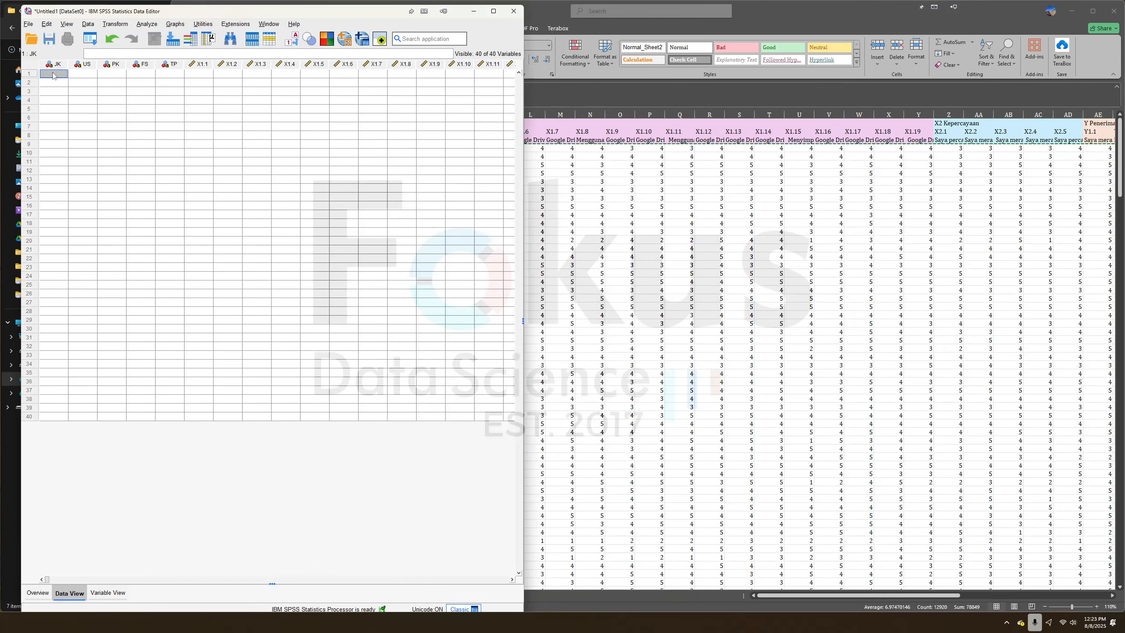
{"action": "right_click", "coordinate": [55, 76]}
{"action": "left_click", "coordinate": [81, 127]}
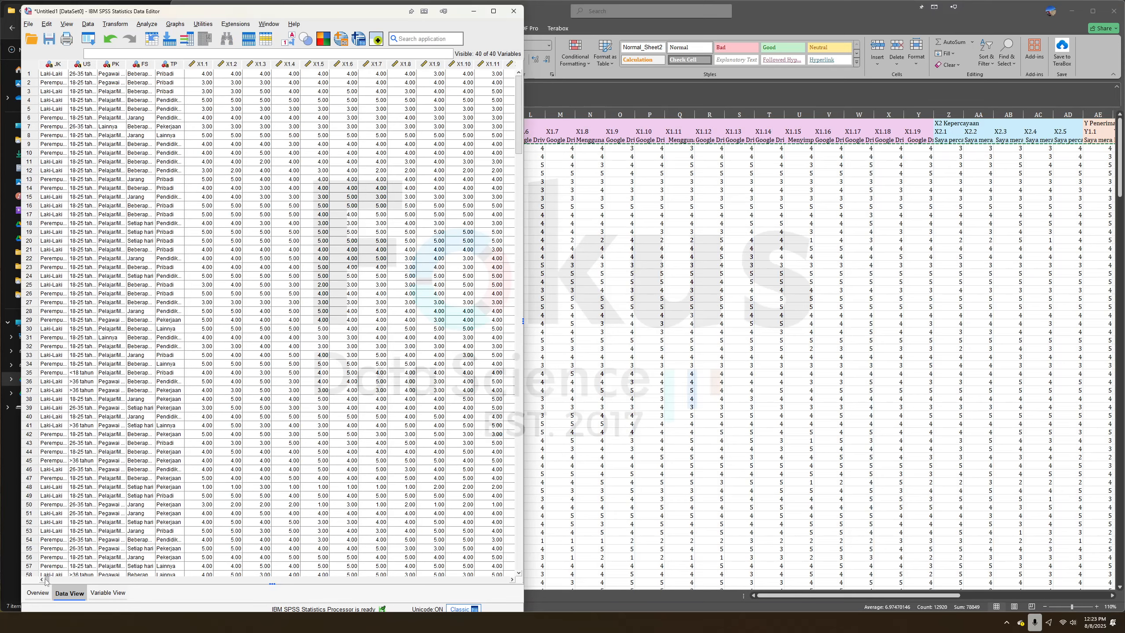
{"action": "left_click_drag", "start_coordinate": [53, 581], "coordinate": [420, 581]}
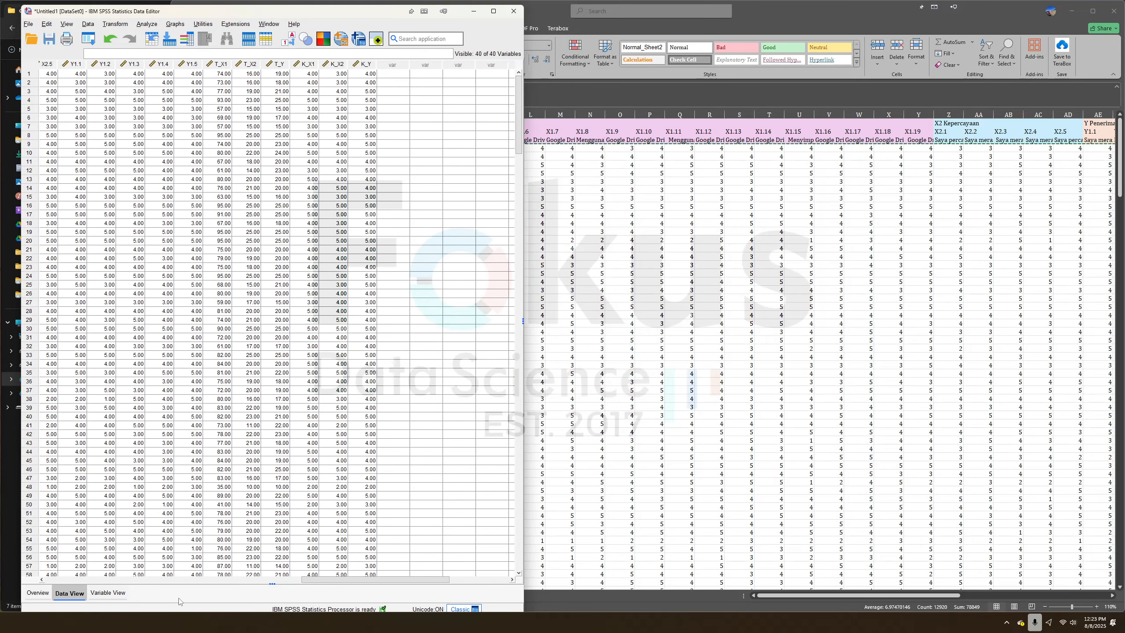
Open the value labels of the K_X1 variable in the Variable View and add five empty rows.
{"action": "left_click", "coordinate": [108, 593]}
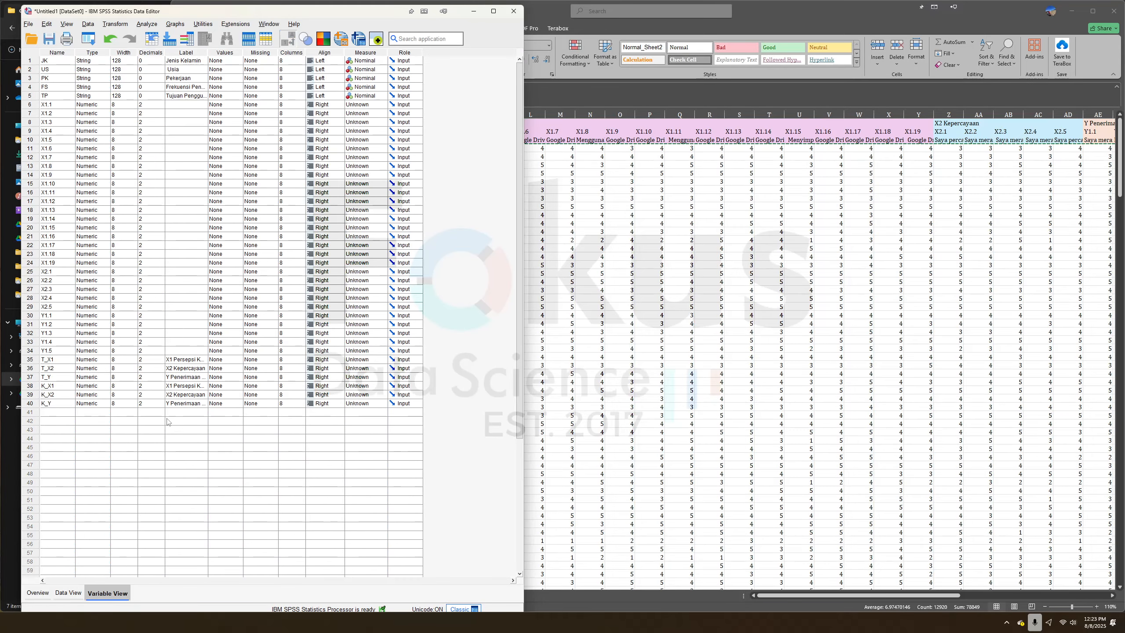
{"action": "left_click", "coordinate": [27, 379]}
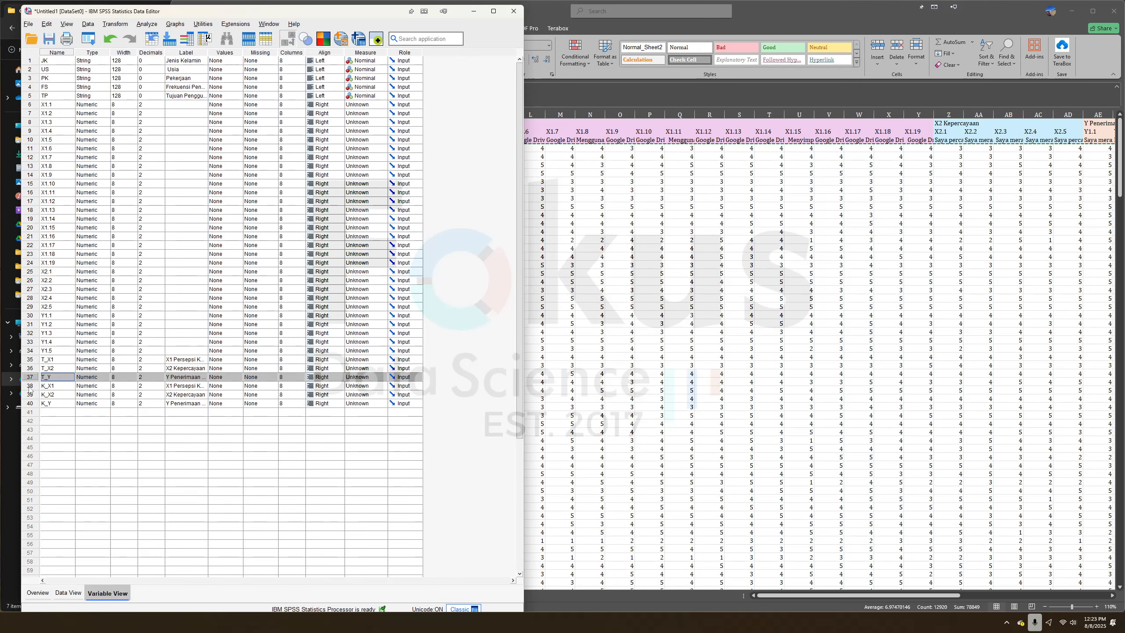
{"action": "left_click", "coordinate": [30, 386]}
{"action": "double_click", "coordinate": [238, 387]}
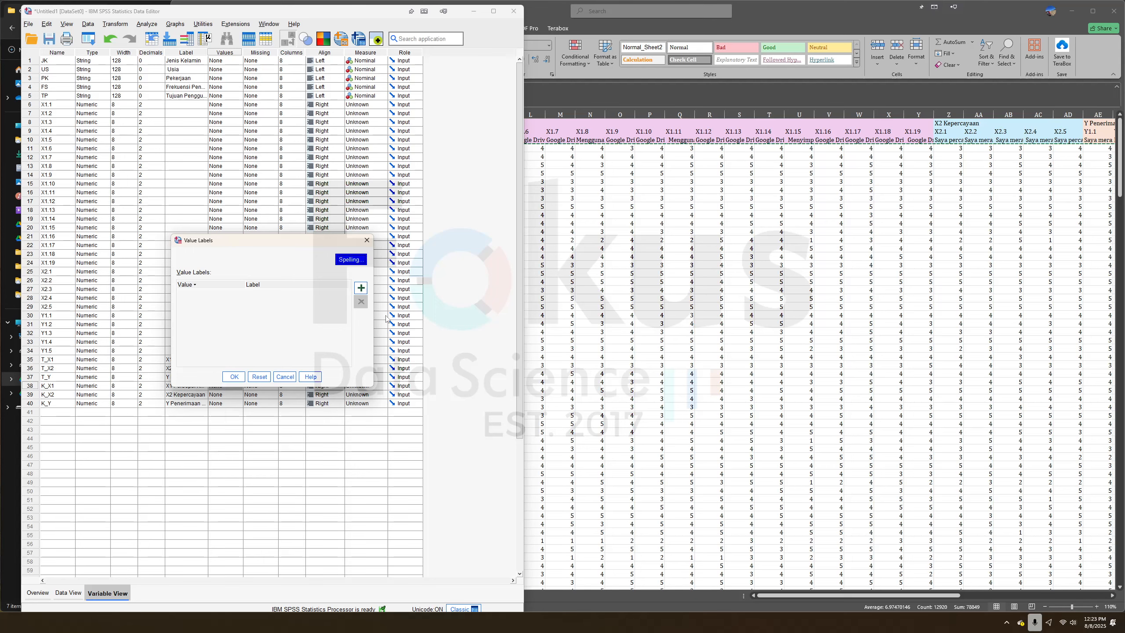
{"action": "left_click", "coordinate": [362, 288]}
{"action": "left_click", "coordinate": [363, 288]}
{"action": "left_click", "coordinate": [363, 288]}
{"action": "left_click", "coordinate": [362, 288]}
{"action": "left_click", "coordinate": [362, 289]}
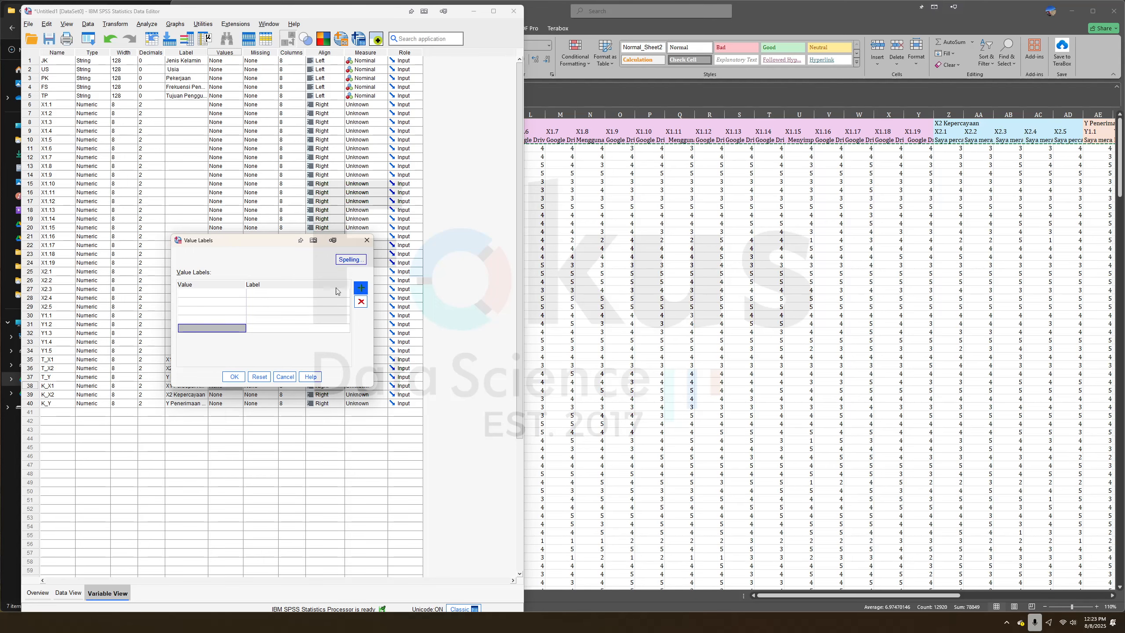
Enter the values 1, 2, 3, 4 and 5 in the rows of K_X1's value labels.
{"action": "left_click", "coordinate": [195, 293]}
{"action": "type", "text": "1"}
{"action": "left_click", "coordinate": [194, 301]}
{"action": "type", "text": "2"}
{"action": "left_click", "coordinate": [195, 310]}
{"action": "type", "text": "3"}
{"action": "left_click", "coordinate": [195, 319]}
{"action": "type", "text": "4"}
{"action": "left_click", "coordinate": [194, 327]}
{"action": "type", "text": "5"}
Narrow the Excel window so that its Kode list and the SPSS Value Labels dialog are visible together.
{"action": "left_click", "coordinate": [277, 294]}
{"action": "left_click", "coordinate": [786, 350]}
{"action": "left_click_drag", "start_coordinate": [900, 599], "coordinate": [1048, 599]}
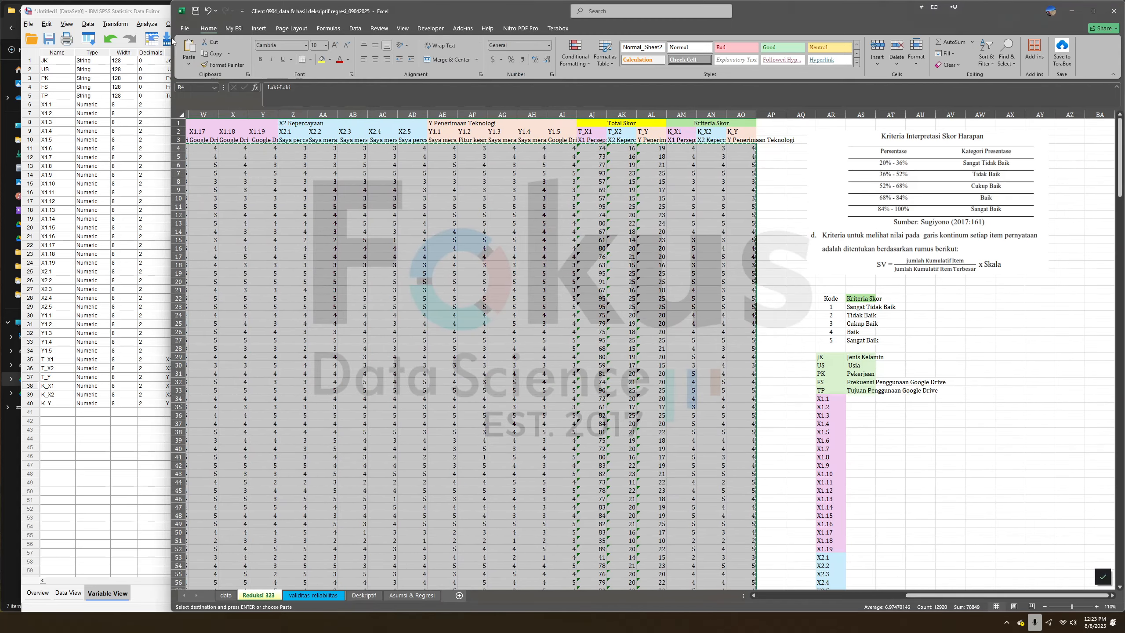
{"action": "left_click_drag", "start_coordinate": [170, 65], "coordinate": [459, 66]}
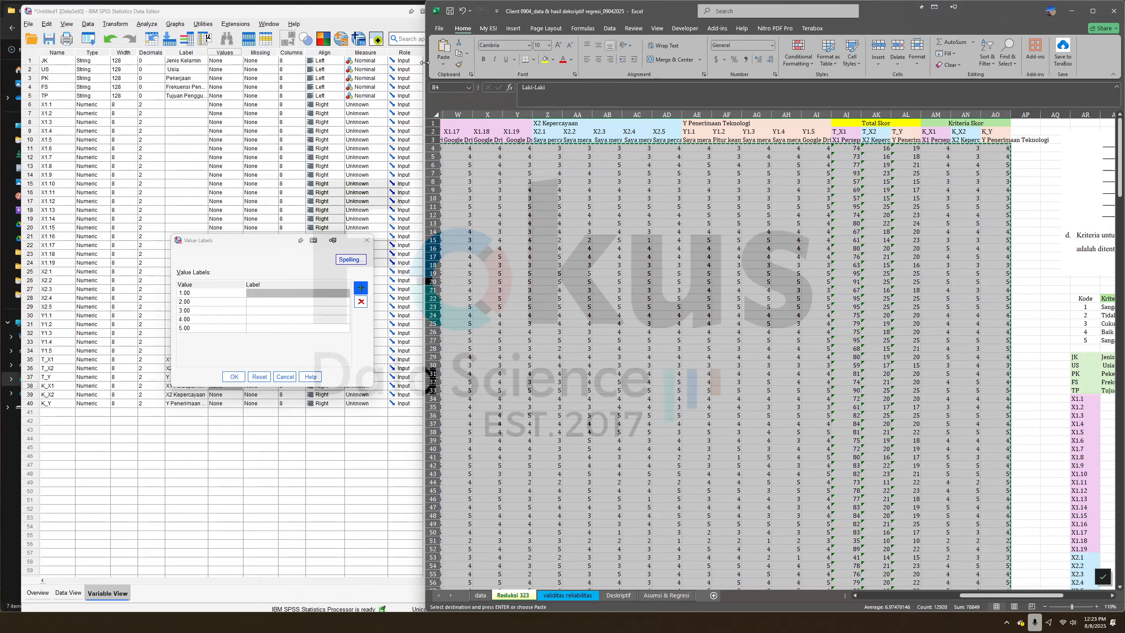
{"action": "left_click", "coordinate": [786, 265]}
{"action": "left_click_drag", "start_coordinate": [999, 596], "coordinate": [1038, 597]}
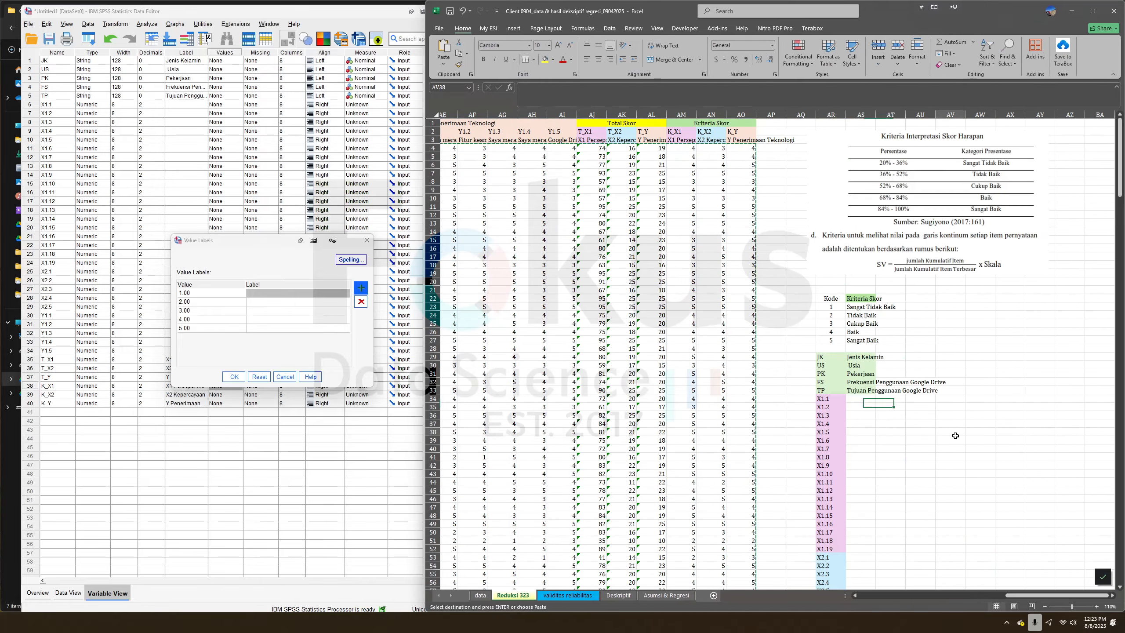
Copy Sangat Tidak Baik, Tidak Baik and Cukup Baik from the Kode list as the labels for values 1, 2 and 3.
{"action": "left_click", "coordinate": [856, 307]}
{"action": "key", "text": "ctrl+c"}
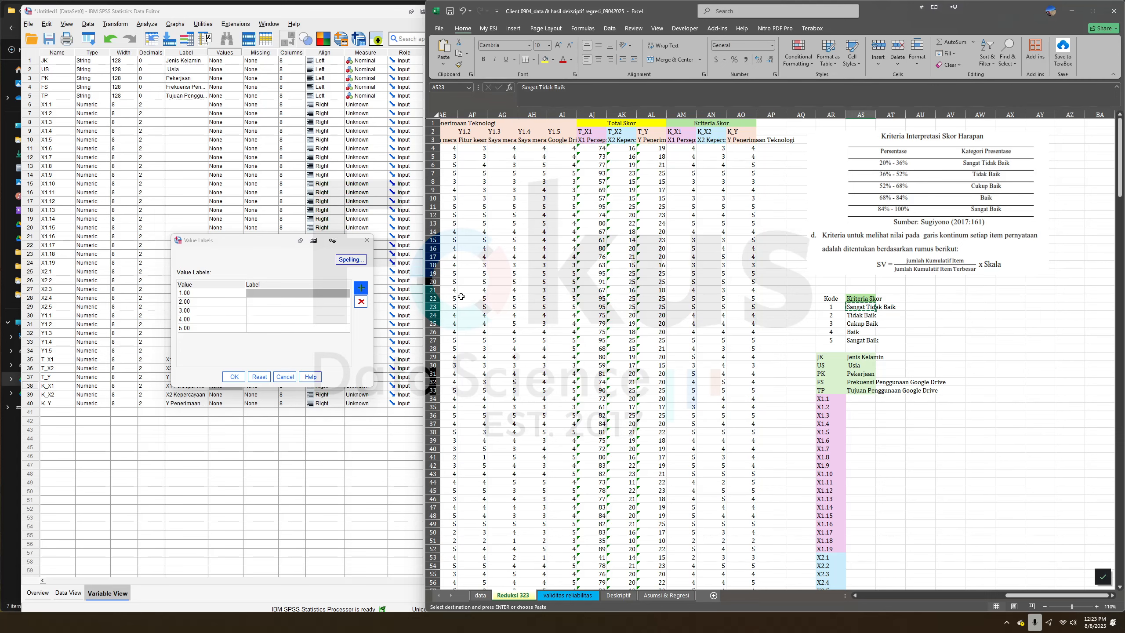
{"action": "left_click", "coordinate": [298, 292]}
{"action": "key", "text": "ctrl+v"}
{"action": "left_click", "coordinate": [861, 315]}
{"action": "key", "text": "ctrl+c"}
{"action": "left_click", "coordinate": [313, 307]}
{"action": "key", "text": "ctrl+v"}
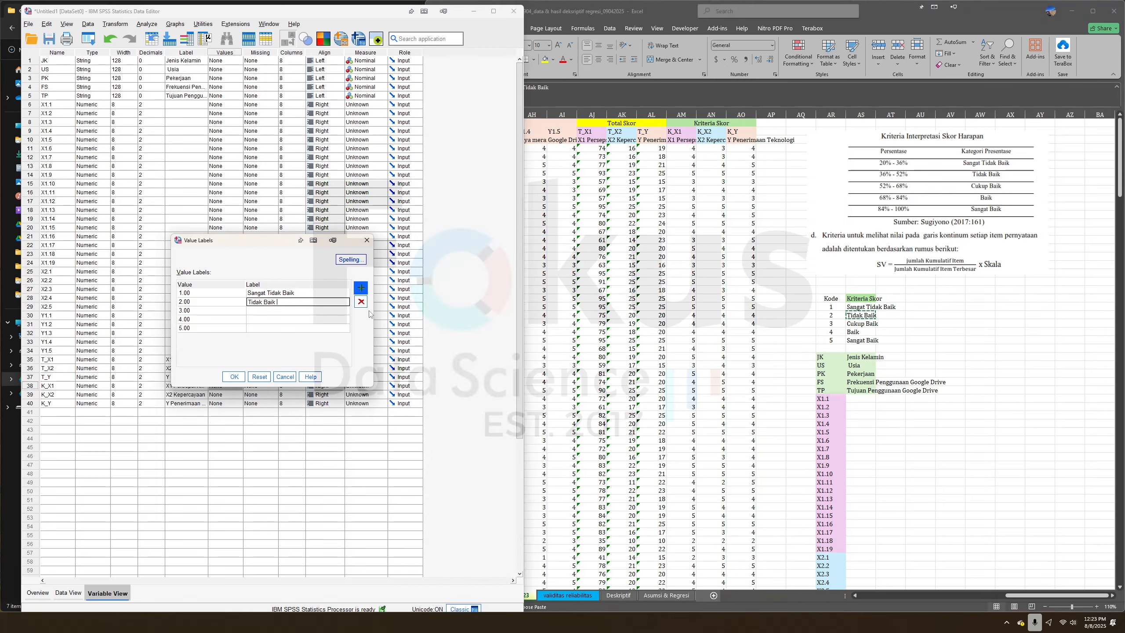
{"action": "left_click", "coordinate": [861, 323]}
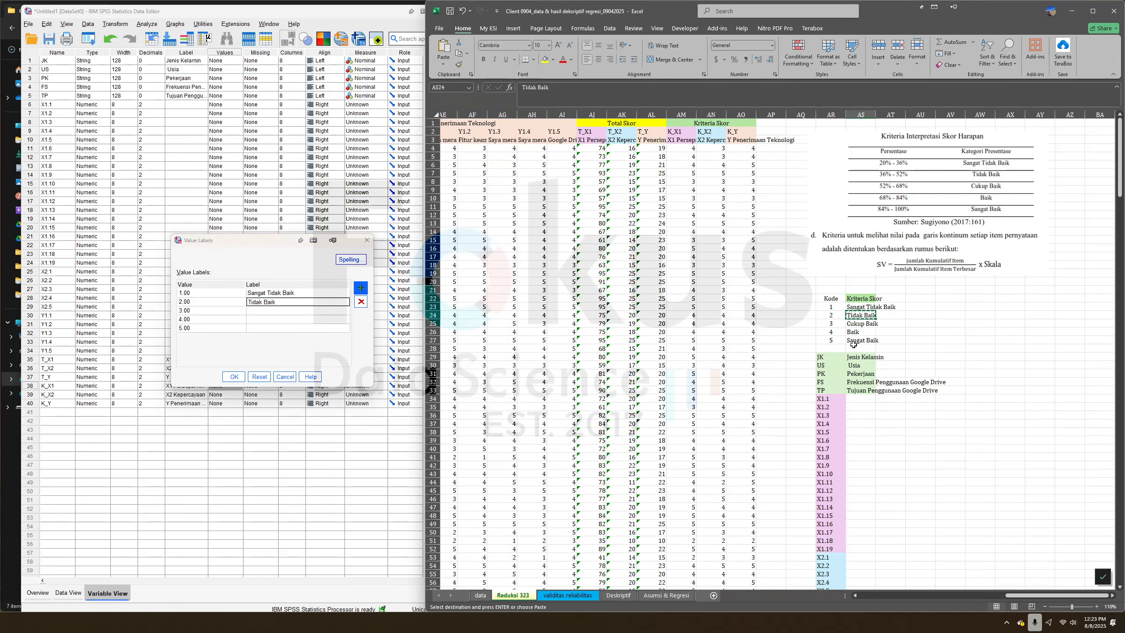
{"action": "left_click", "coordinate": [276, 310]}
{"action": "key", "text": "ctrl+v"}
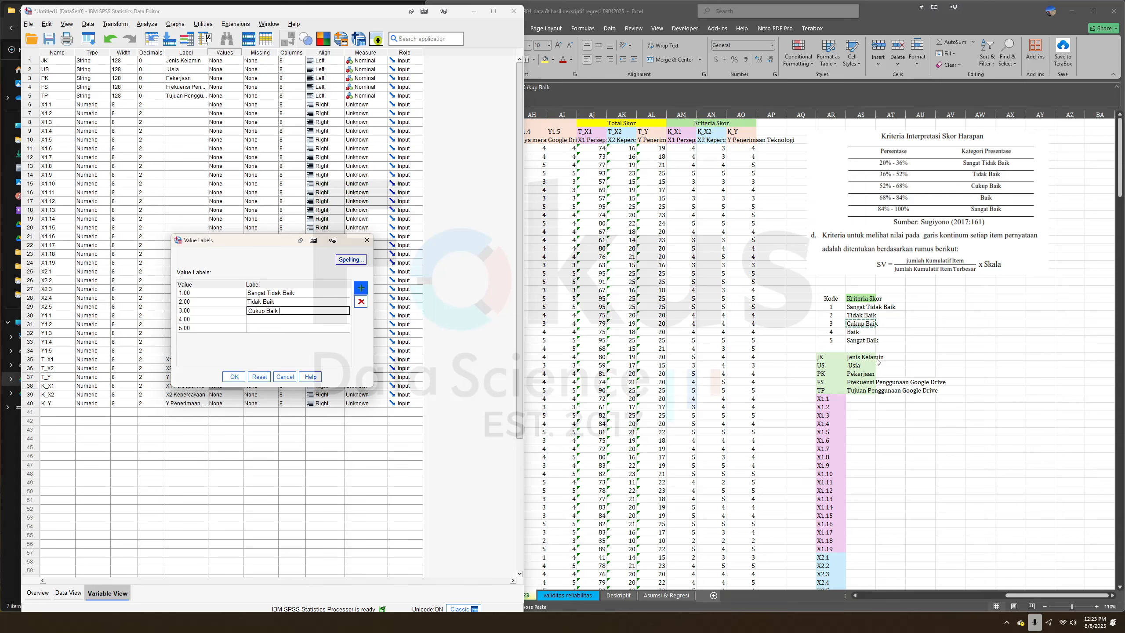
Copy Baik and Sangat Baik from the Kode list as the labels for values 4 and 5, and apply K_X1's value labels.
{"action": "left_click", "coordinate": [869, 333]}
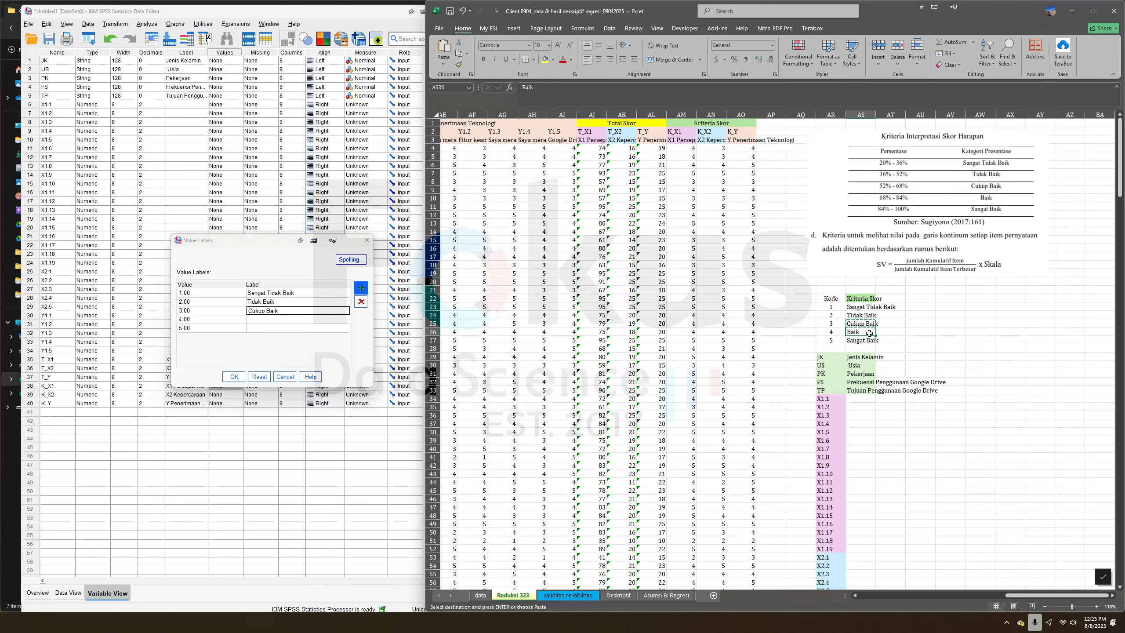
{"action": "left_click", "coordinate": [271, 319]}
{"action": "key", "text": "ctrl+v"}
{"action": "left_click", "coordinate": [861, 339]}
{"action": "key", "text": "ctrl+c"}
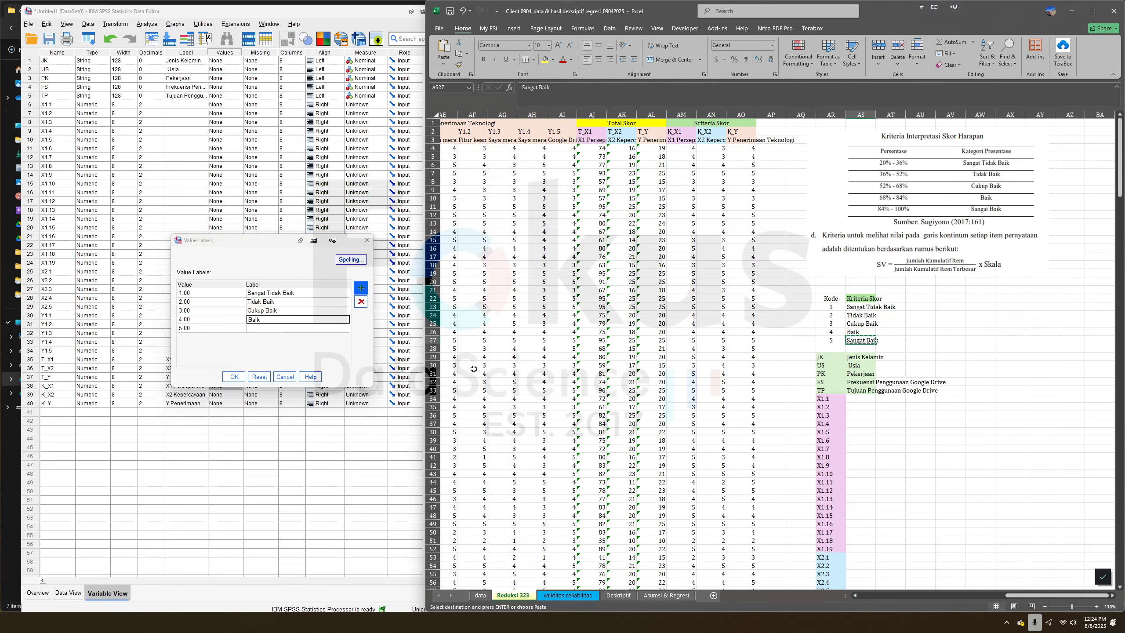
{"action": "left_click", "coordinate": [271, 328]}
{"action": "key", "text": "ctrl+v"}
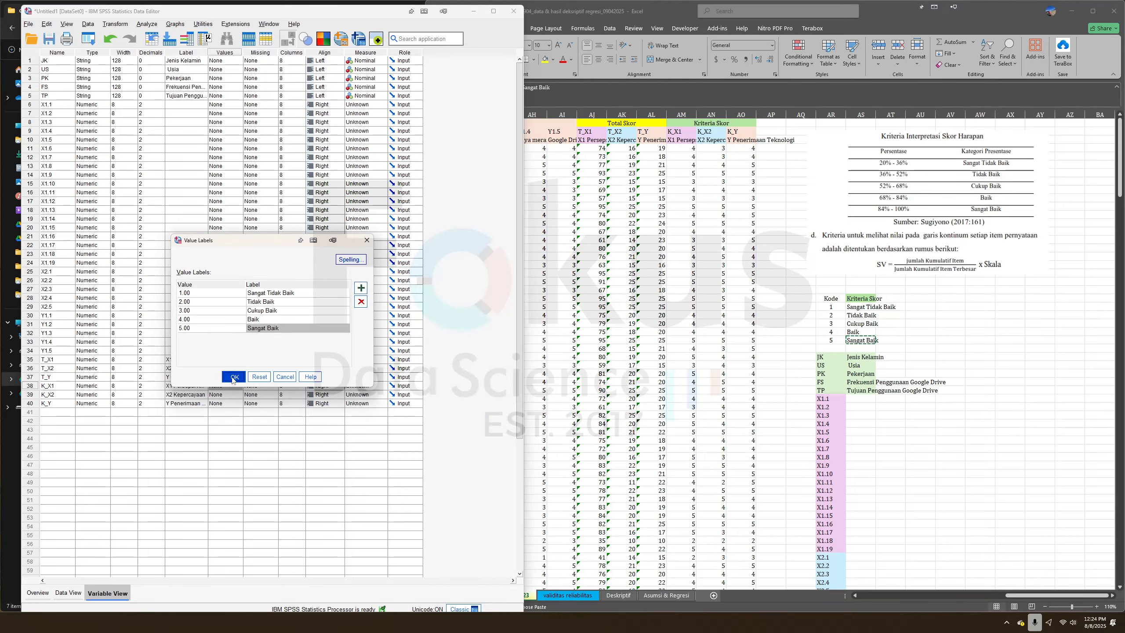
{"action": "left_click", "coordinate": [234, 377]}
{"action": "left_click_drag", "start_coordinate": [263, 471], "coordinate": [263, 466]}
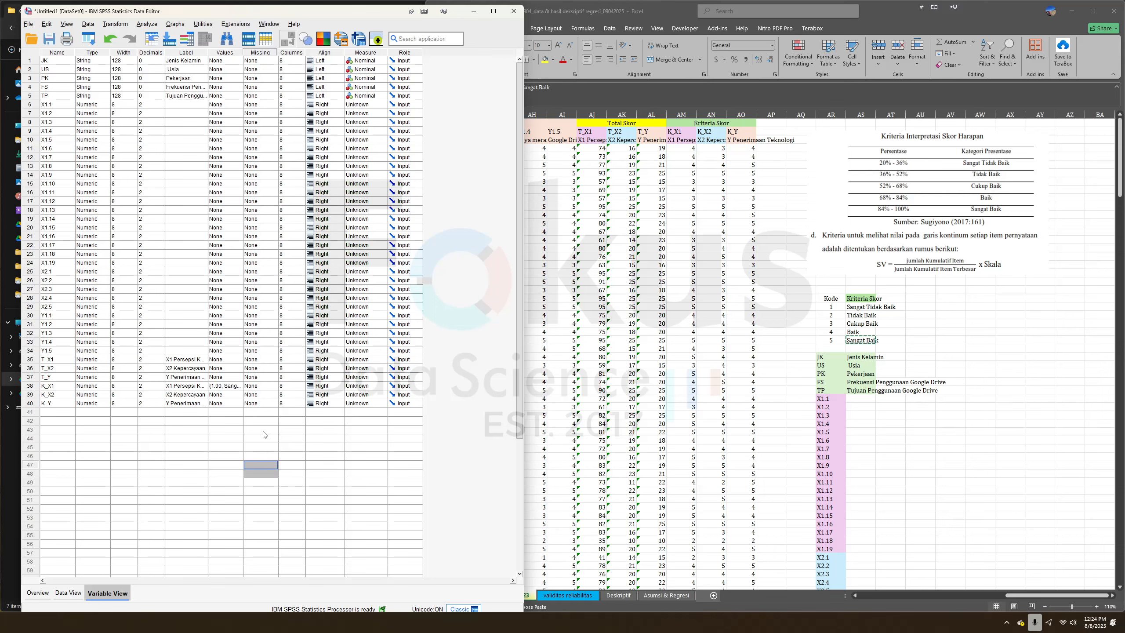
Copy K_X1's value labels to the K_X2 and K_Y variables and show the labelled responses in the Data View.
{"action": "left_click", "coordinate": [223, 386]}
{"action": "key", "text": "ctrl+c"}
{"action": "right_click", "coordinate": [231, 389]}
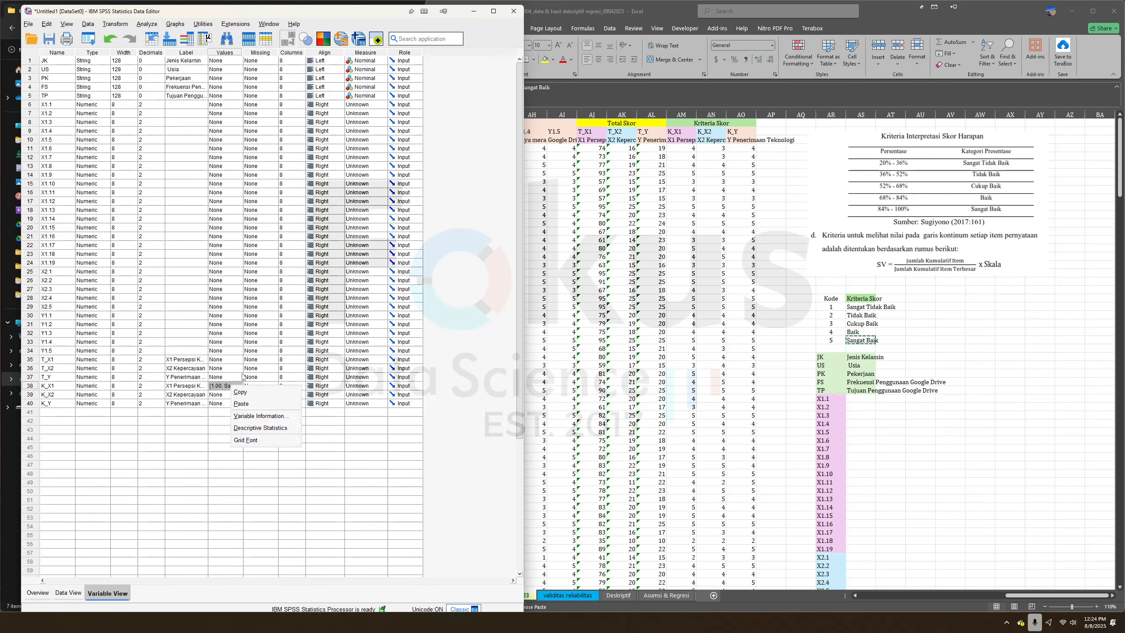
{"action": "left_click", "coordinate": [246, 391]}
{"action": "left_click_drag", "start_coordinate": [228, 396], "coordinate": [231, 403]}
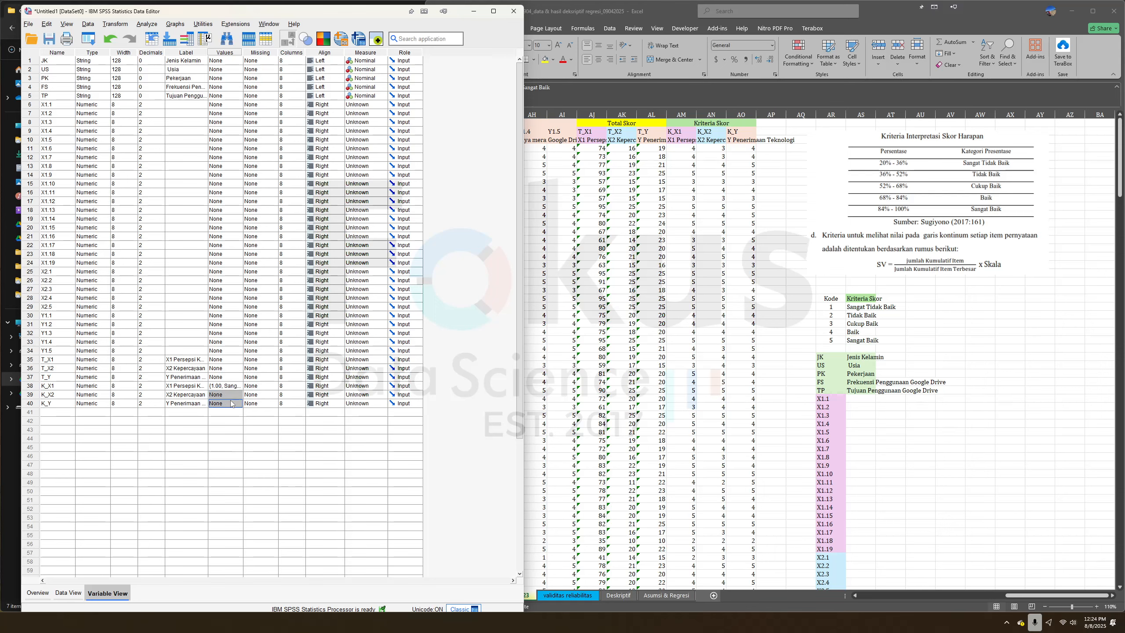
{"action": "right_click", "coordinate": [230, 404]}
{"action": "left_click", "coordinate": [255, 421]}
{"action": "left_click", "coordinate": [68, 593]}
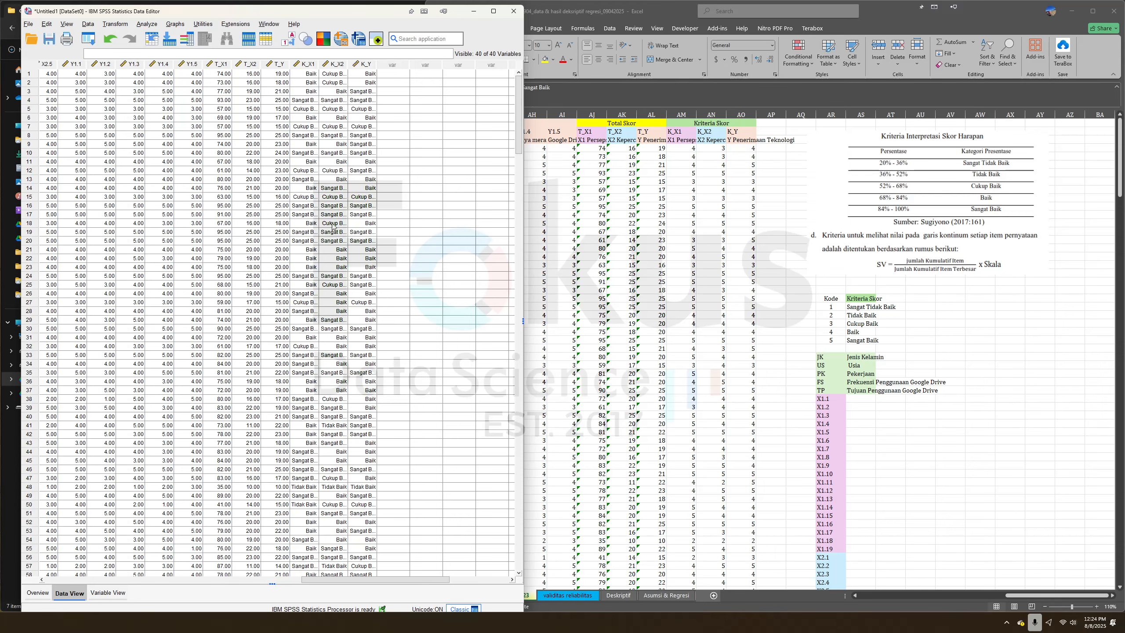
Switch to the Excel workbook and open its Deskriptif sheet.
{"action": "left_click", "coordinate": [14, 537]}
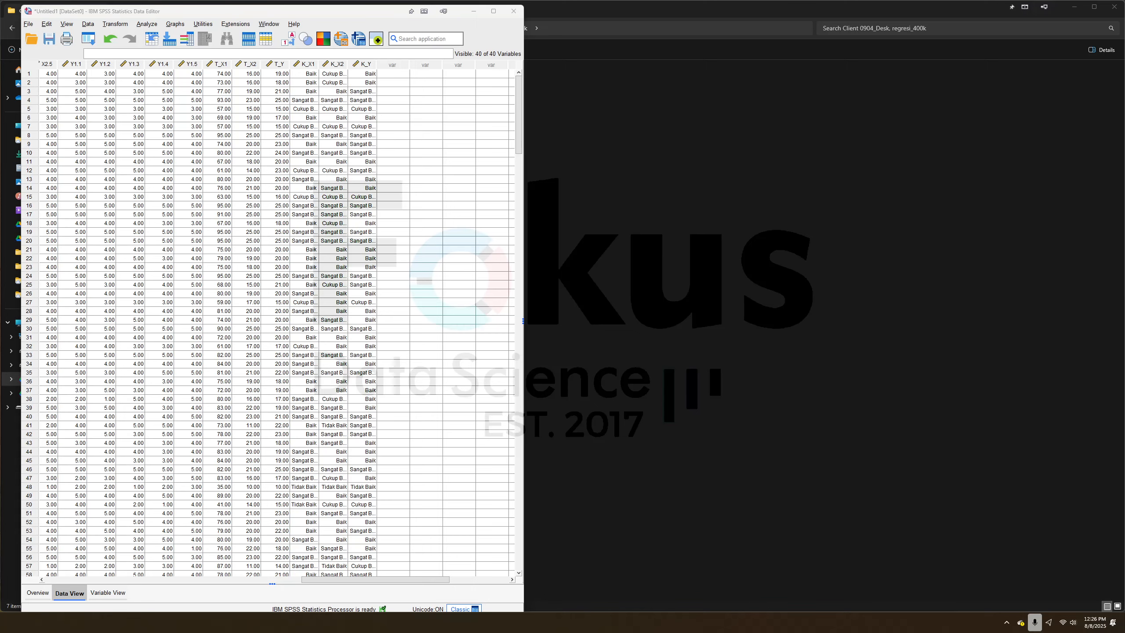
{"action": "left_click", "coordinate": [858, 588]}
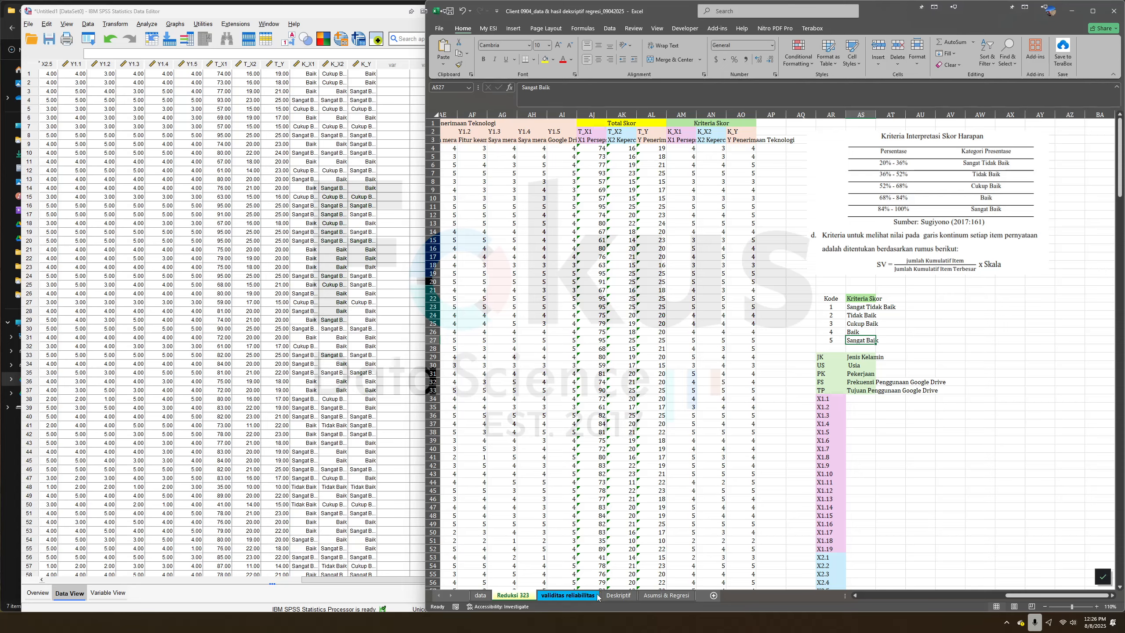
{"action": "left_click", "coordinate": [622, 595]}
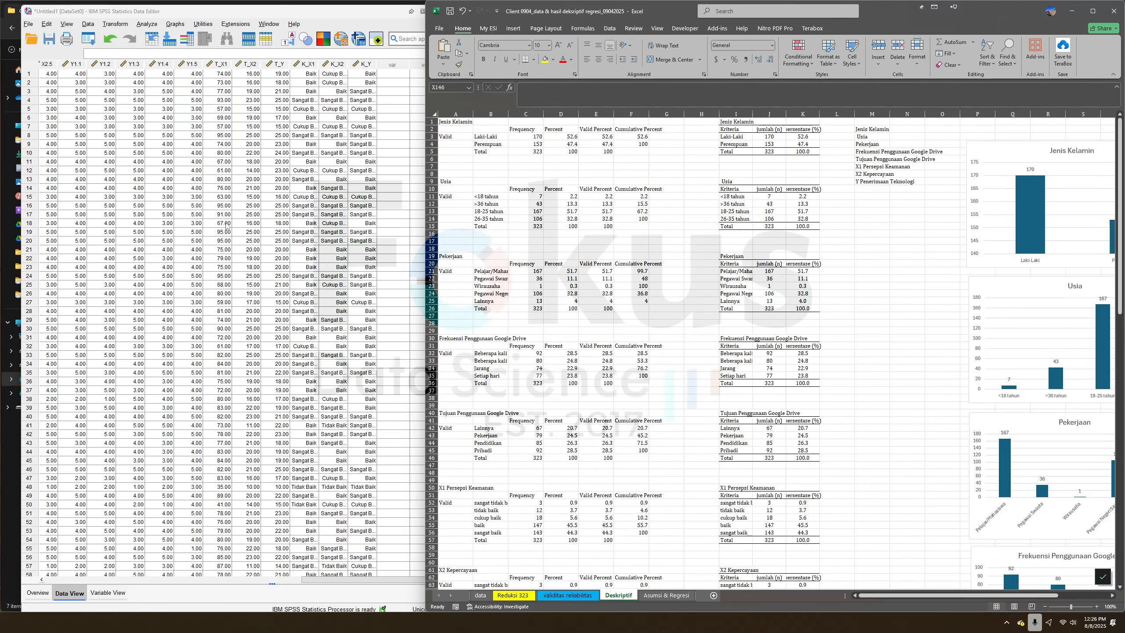
Start a Frequencies analysis in SPSS and add the variables JK, US, PK, FS and TP.
{"action": "left_click_drag", "start_coordinate": [329, 580], "coordinate": [299, 580]}
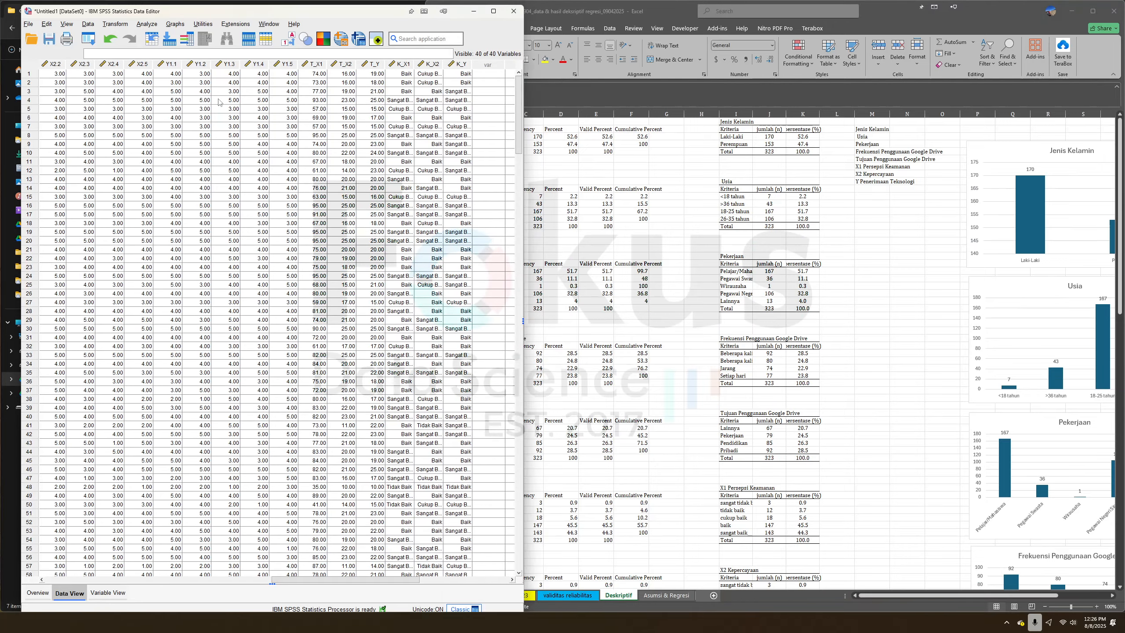
{"action": "left_click", "coordinate": [146, 24]}
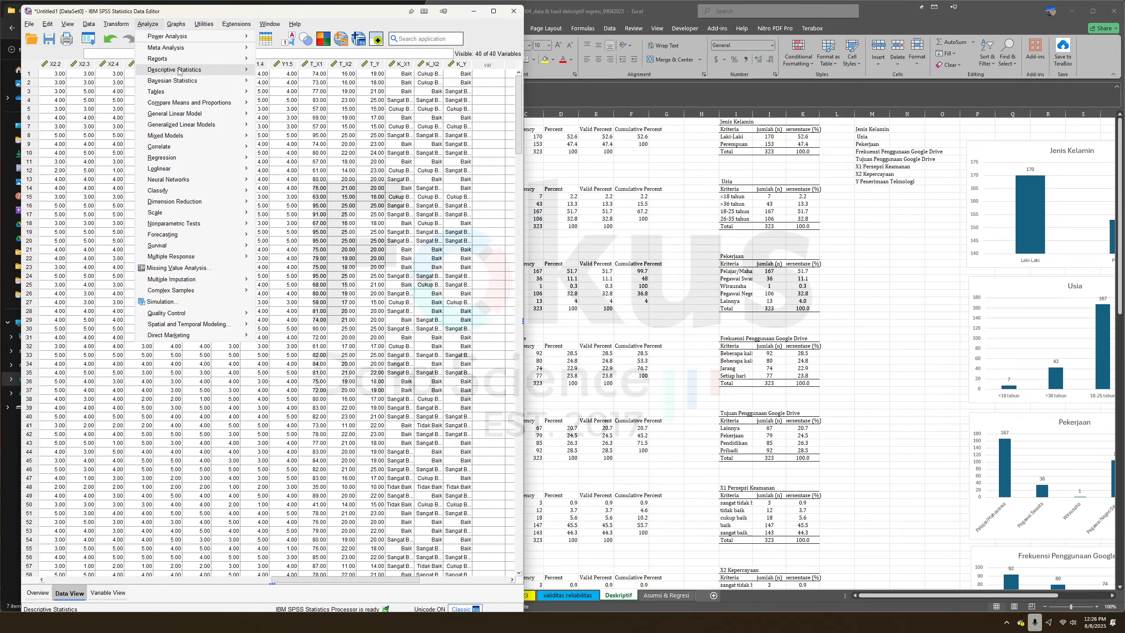
{"action": "mouse_move", "coordinate": [230, 72]}
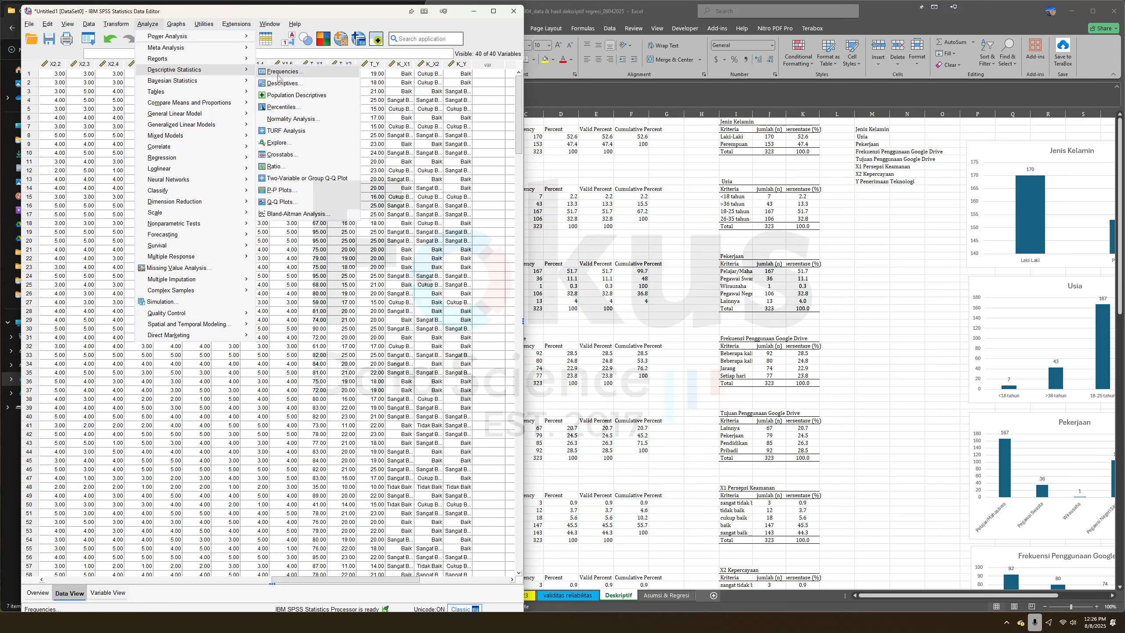
{"action": "left_click", "coordinate": [279, 75]}
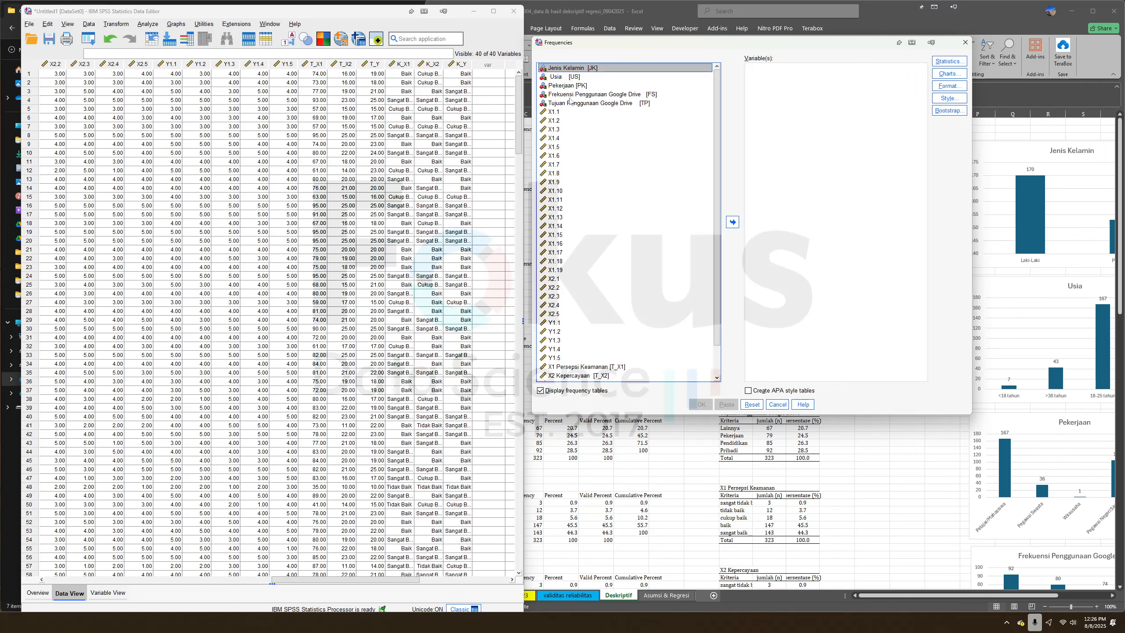
{"action": "left_click", "coordinate": [594, 104], "text": "shift"}
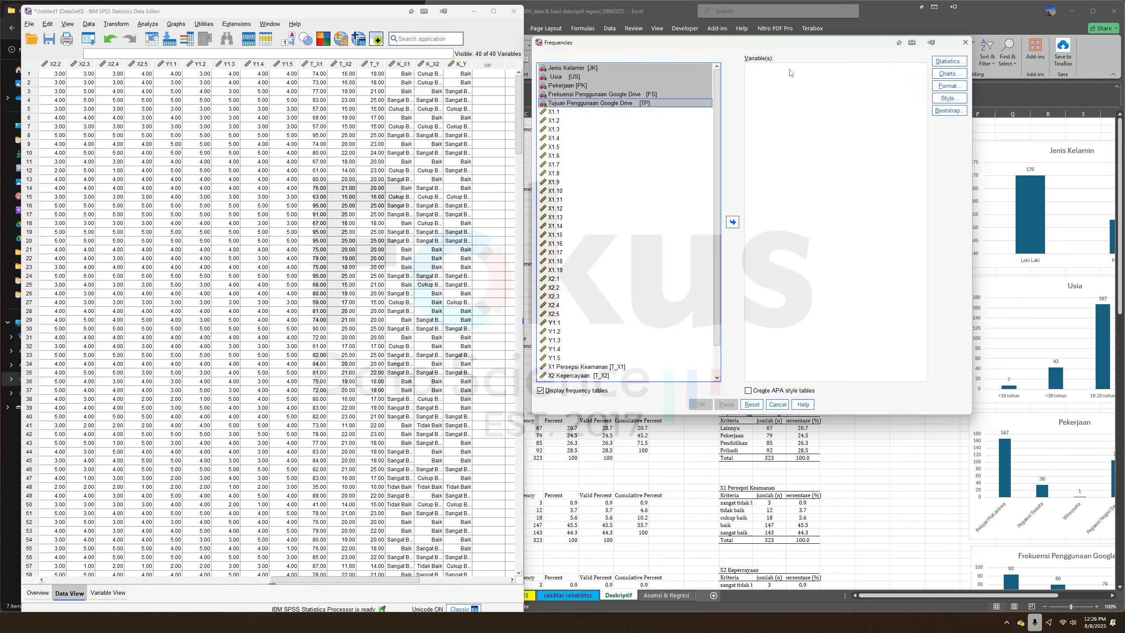
{"action": "left_click", "coordinate": [733, 221]}
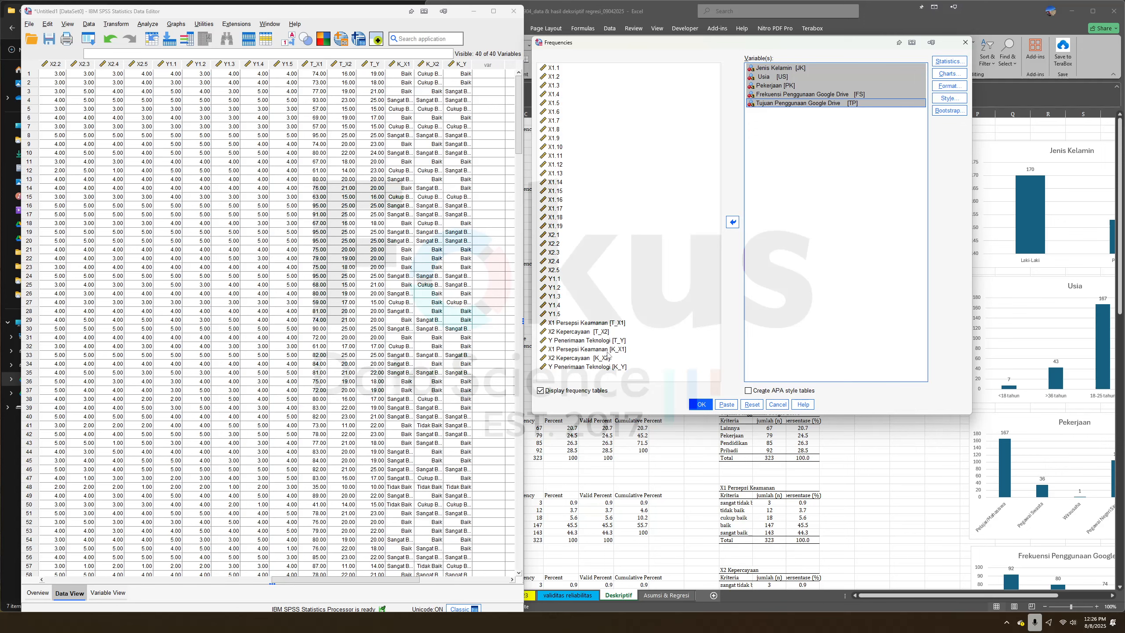
Add the criteria variables K_X1, K_X2 and K_Y to the Frequencies analysis.
{"action": "left_click", "coordinate": [592, 350]}
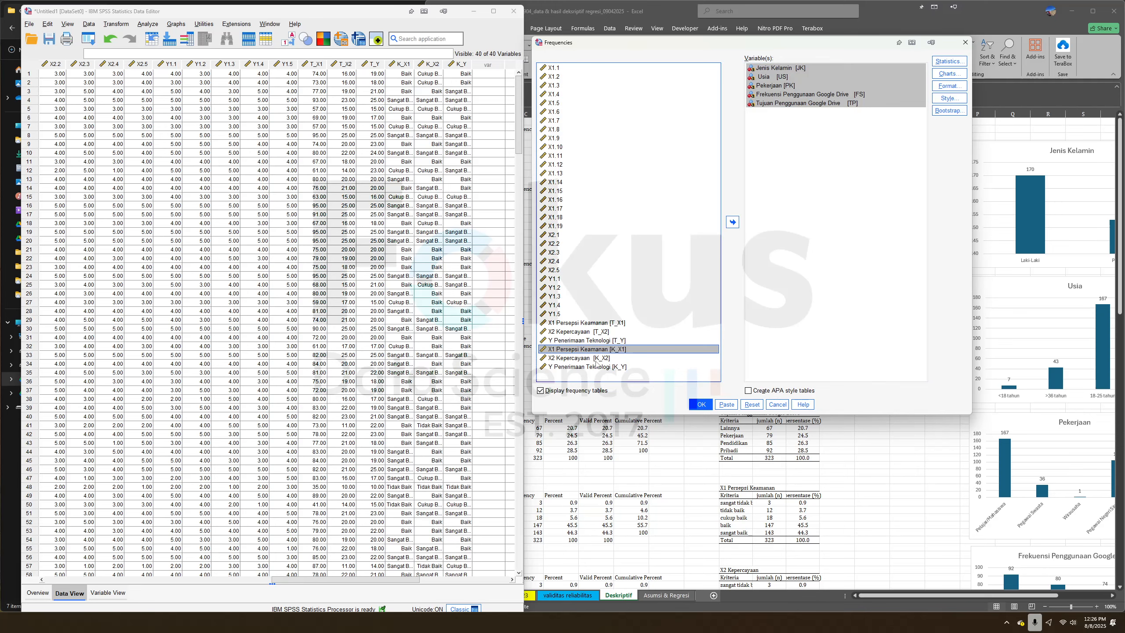
{"action": "left_click", "coordinate": [625, 368], "text": "shift"}
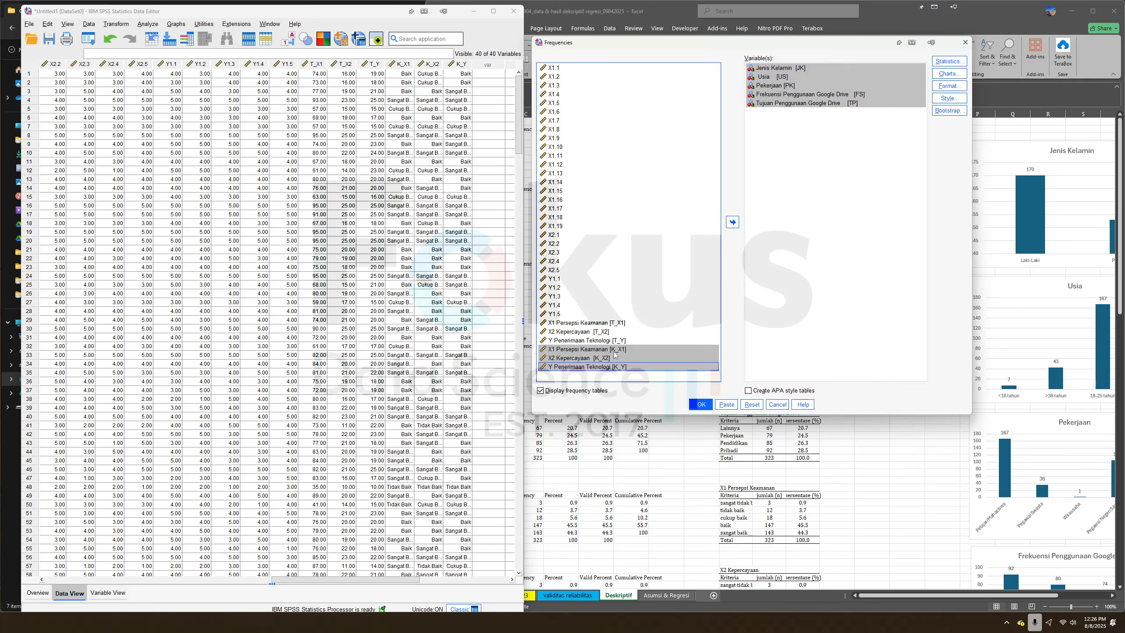
{"action": "left_click", "coordinate": [733, 223]}
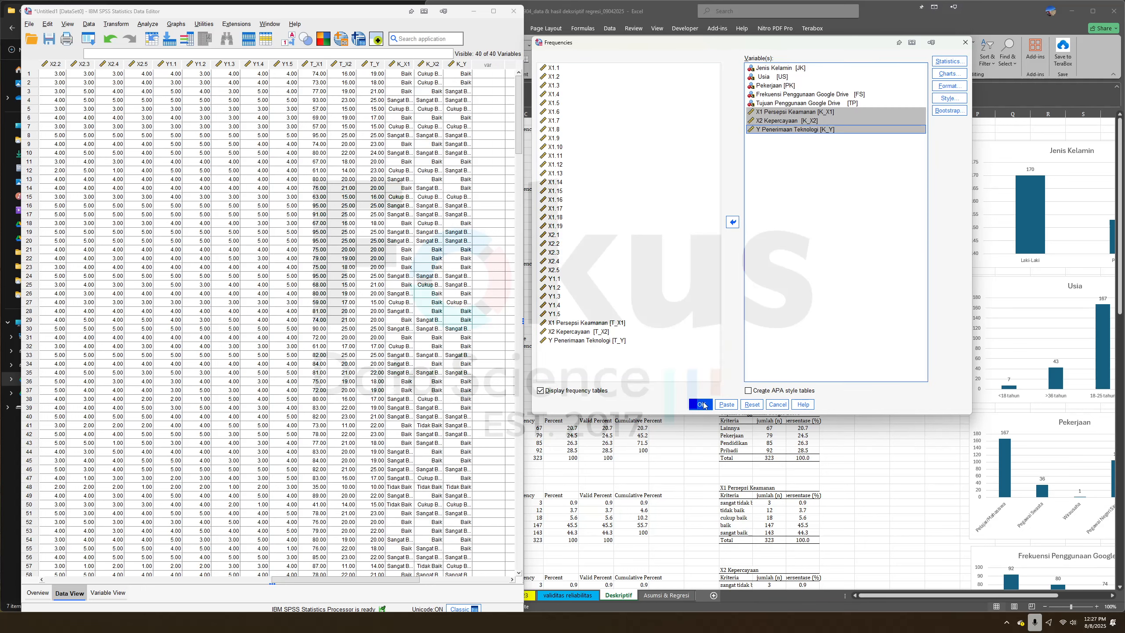
Include bar charts of frequencies in the Frequencies analysis and run it.
{"action": "left_click", "coordinate": [947, 74]}
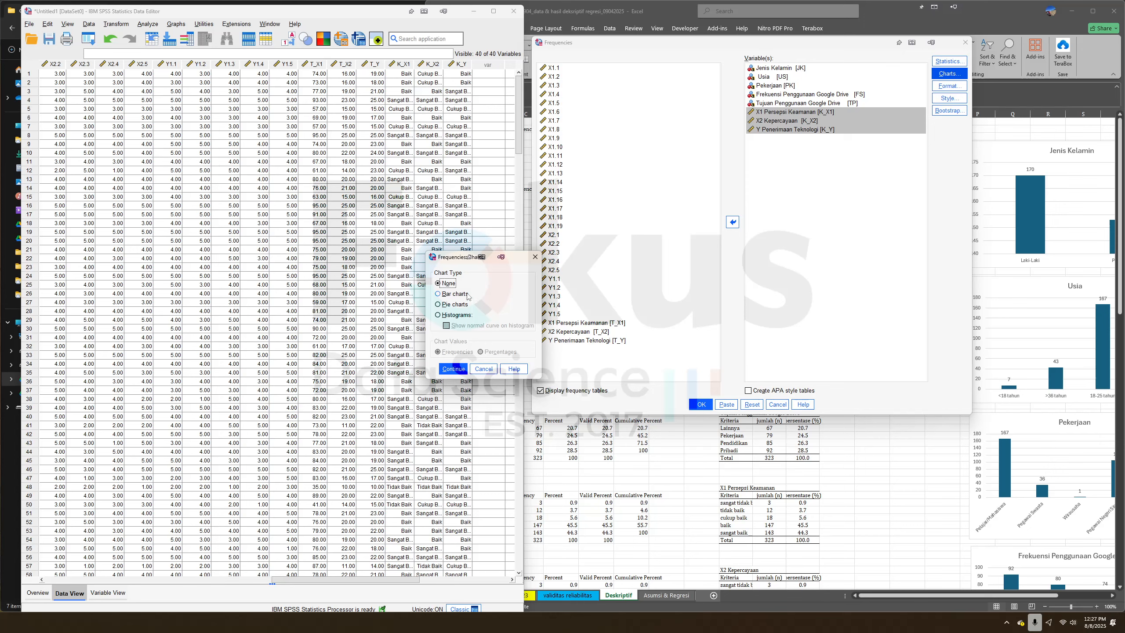
{"action": "left_click", "coordinate": [438, 294]}
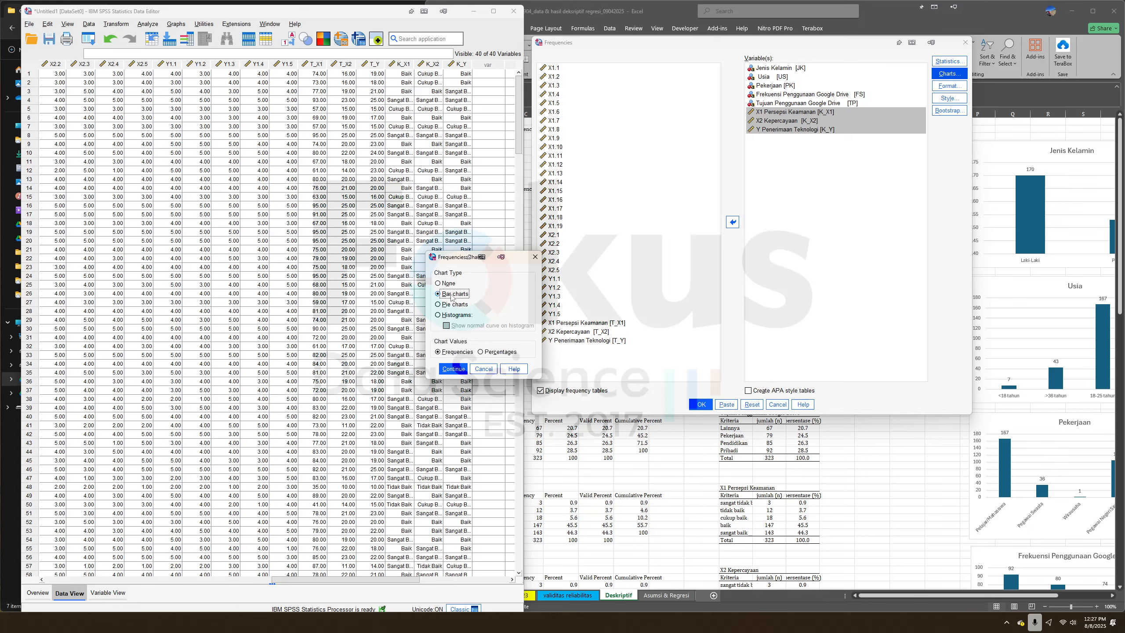
{"action": "left_click", "coordinate": [462, 370]}
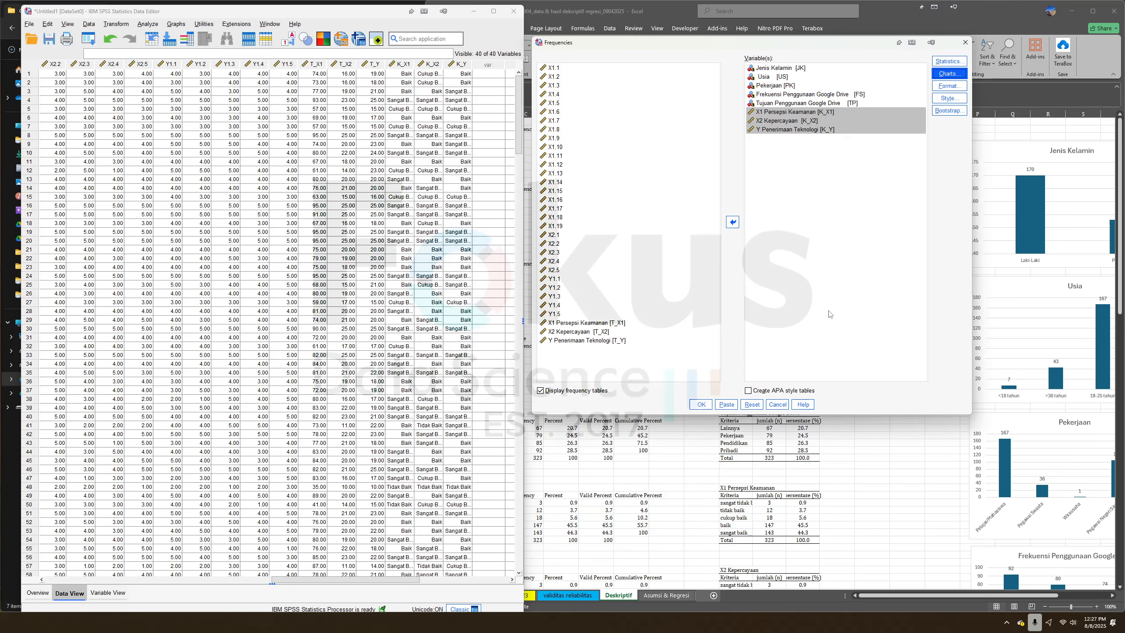
{"action": "left_click", "coordinate": [701, 405]}
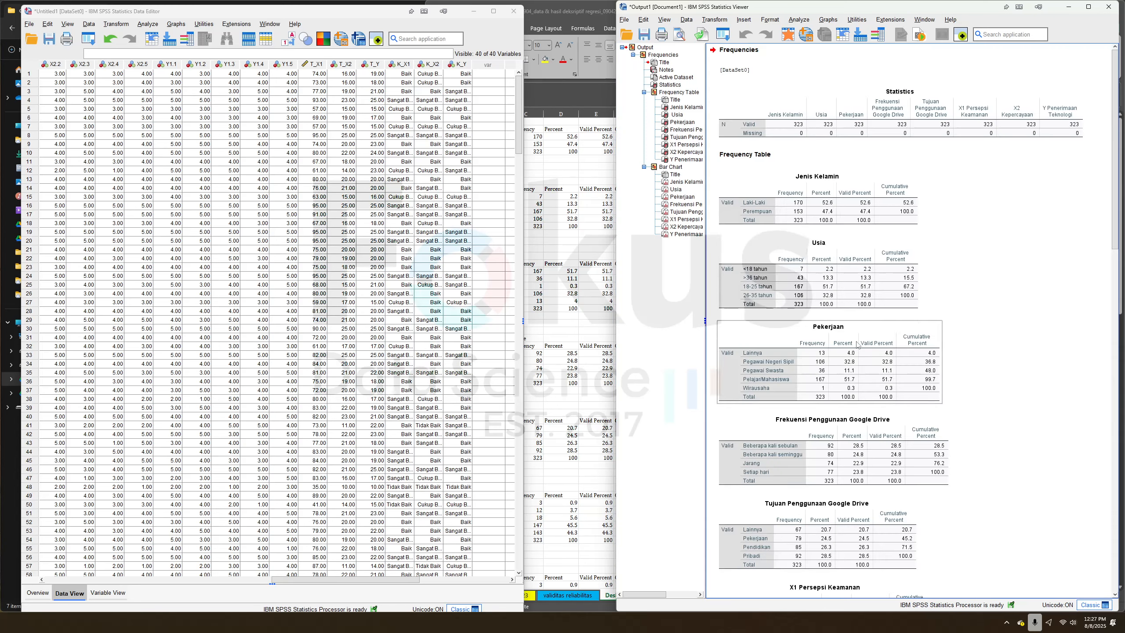
Review the frequency tables and bar charts in the SPSS output.
{"action": "scroll", "coordinate": [843, 385], "scroll_direction": "down", "scroll_amount": 10}
{"action": "scroll", "coordinate": [854, 370], "scroll_direction": "down", "scroll_amount": 15}
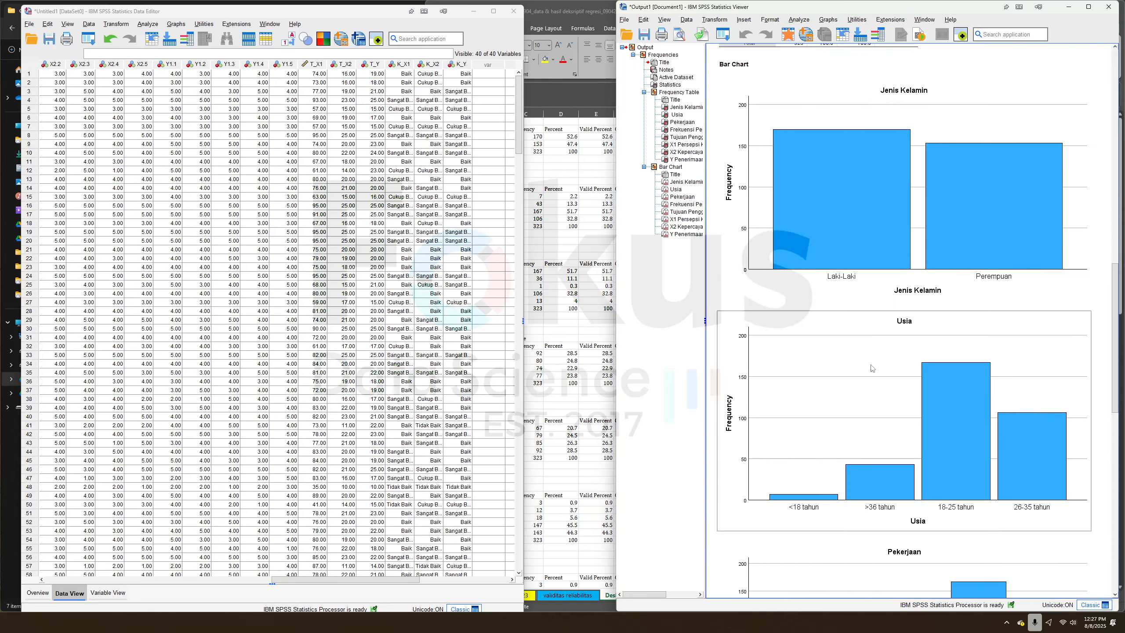
{"action": "scroll", "coordinate": [874, 405], "scroll_direction": "down", "scroll_amount": 15}
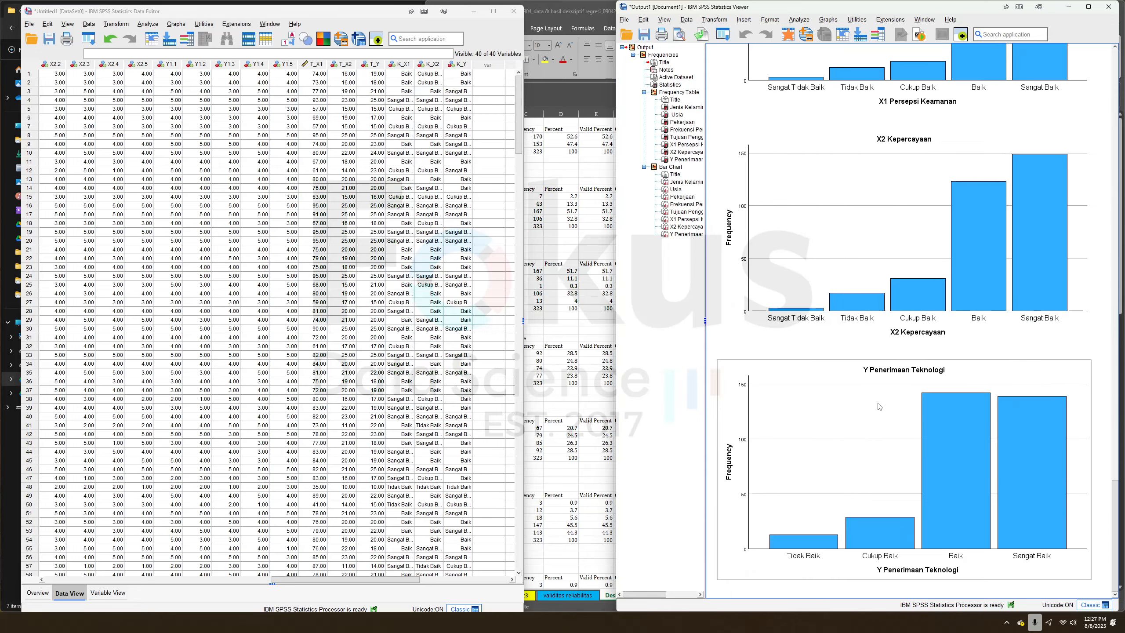
{"action": "scroll", "coordinate": [886, 360], "scroll_direction": "up", "scroll_amount": 8}
{"action": "scroll", "coordinate": [886, 360], "scroll_direction": "up", "scroll_amount": 15}
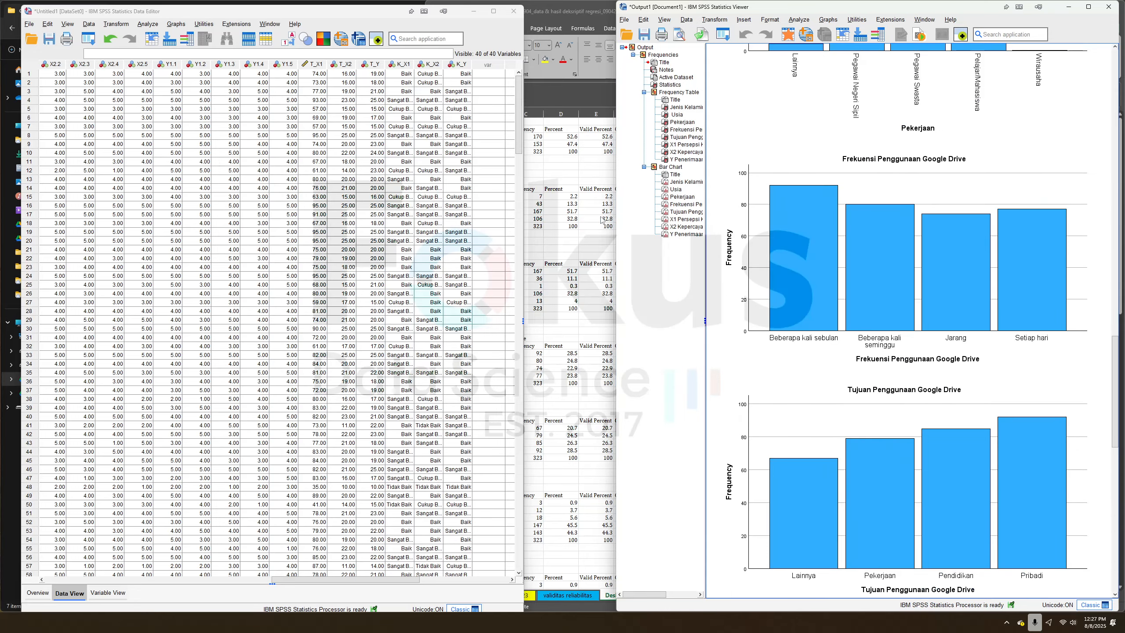
{"action": "scroll", "coordinate": [889, 292], "scroll_direction": "up", "scroll_amount": 10}
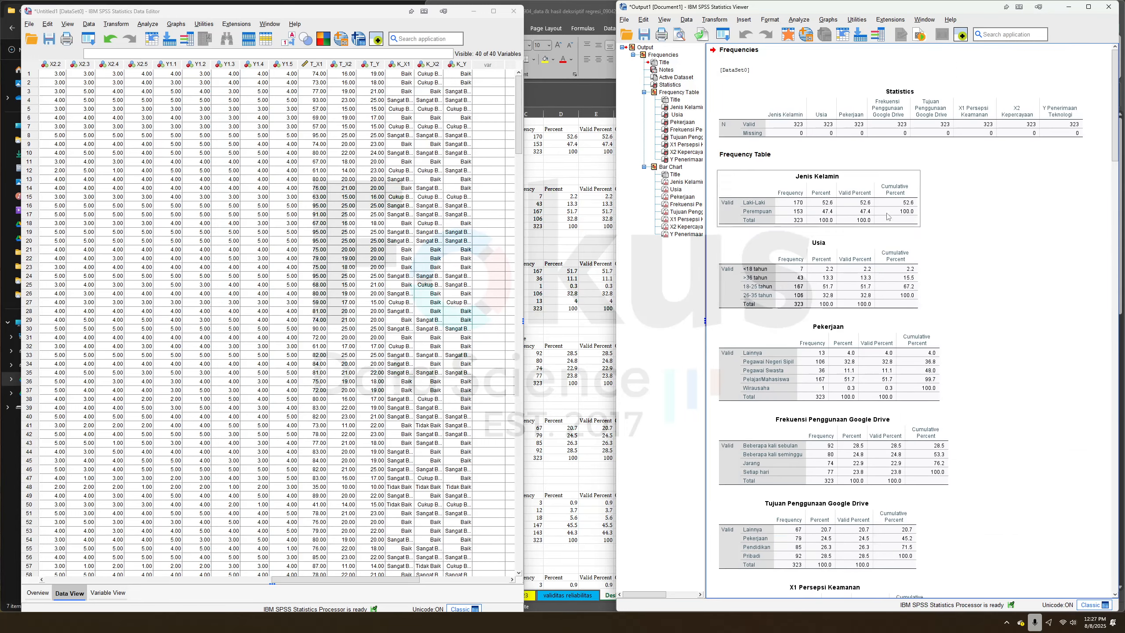
Copy the Jenis Kelamin frequency table and paste it into a new Excel worksheet with the destination's formatting.
{"action": "left_click", "coordinate": [863, 204]}
{"action": "right_click", "coordinate": [863, 204]}
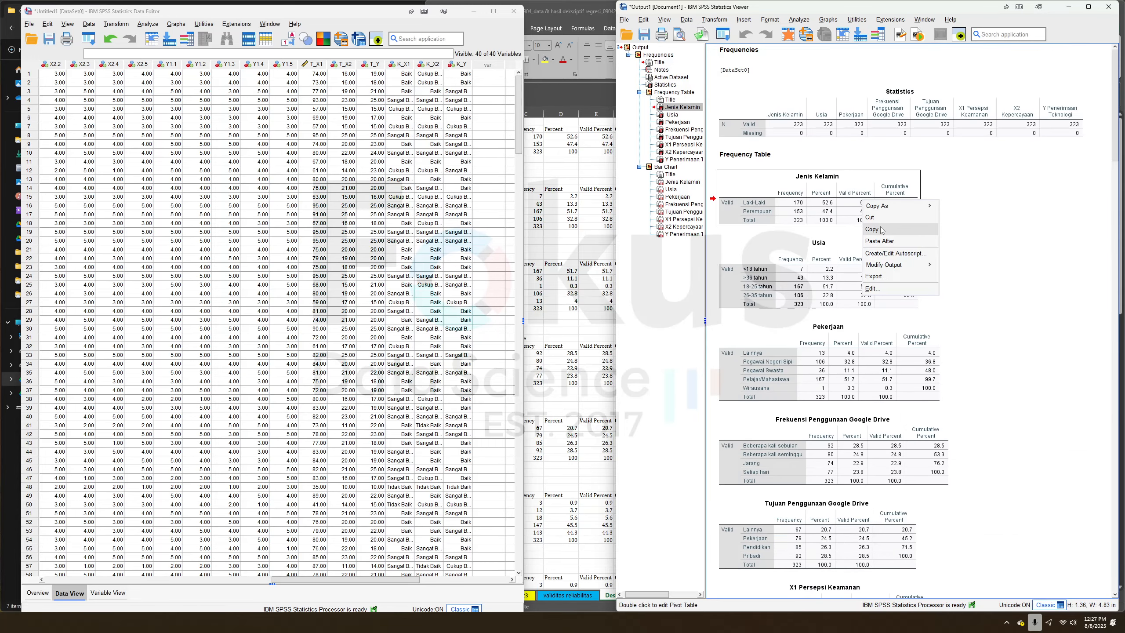
{"action": "left_click", "coordinate": [881, 229]}
{"action": "left_click", "coordinate": [607, 410]}
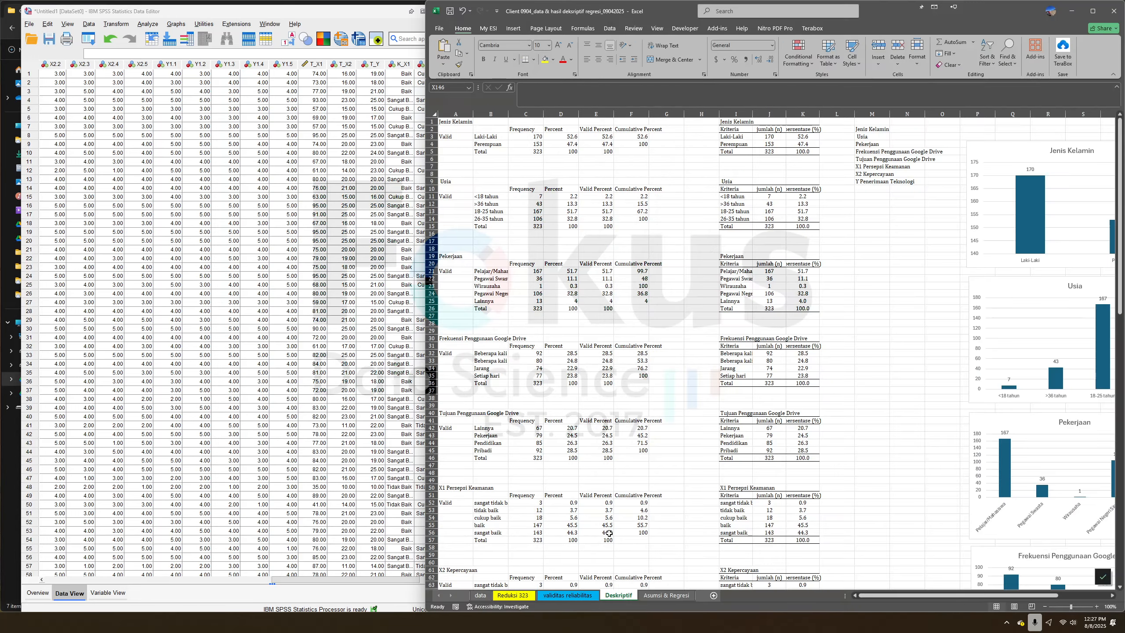
{"action": "left_click", "coordinate": [713, 595]}
{"action": "right_click", "coordinate": [459, 119]}
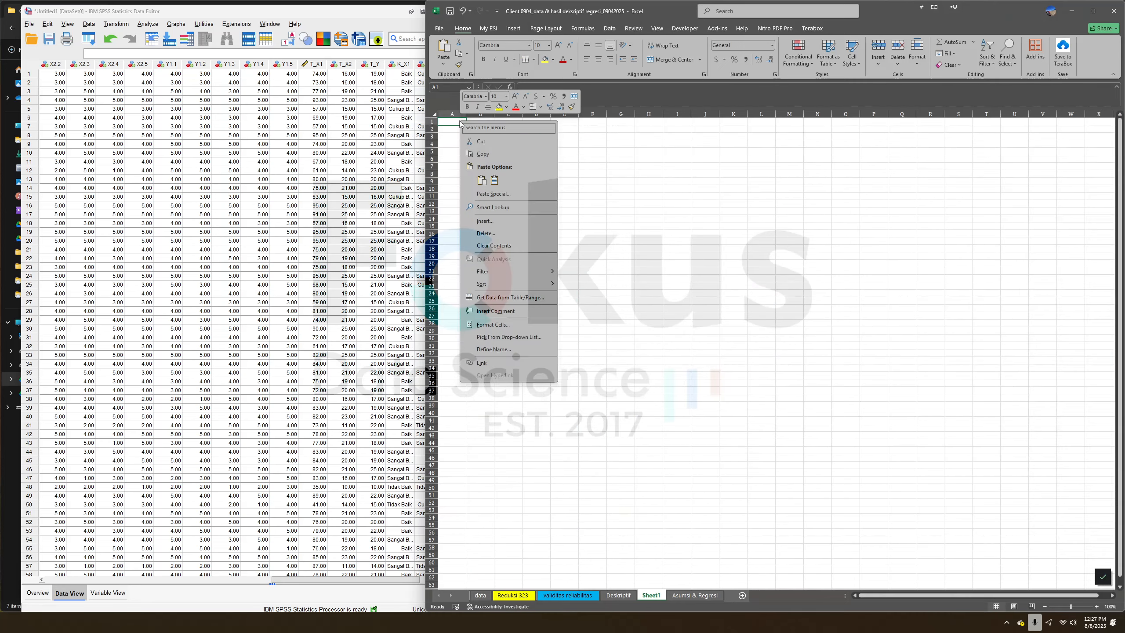
{"action": "left_click", "coordinate": [495, 180]}
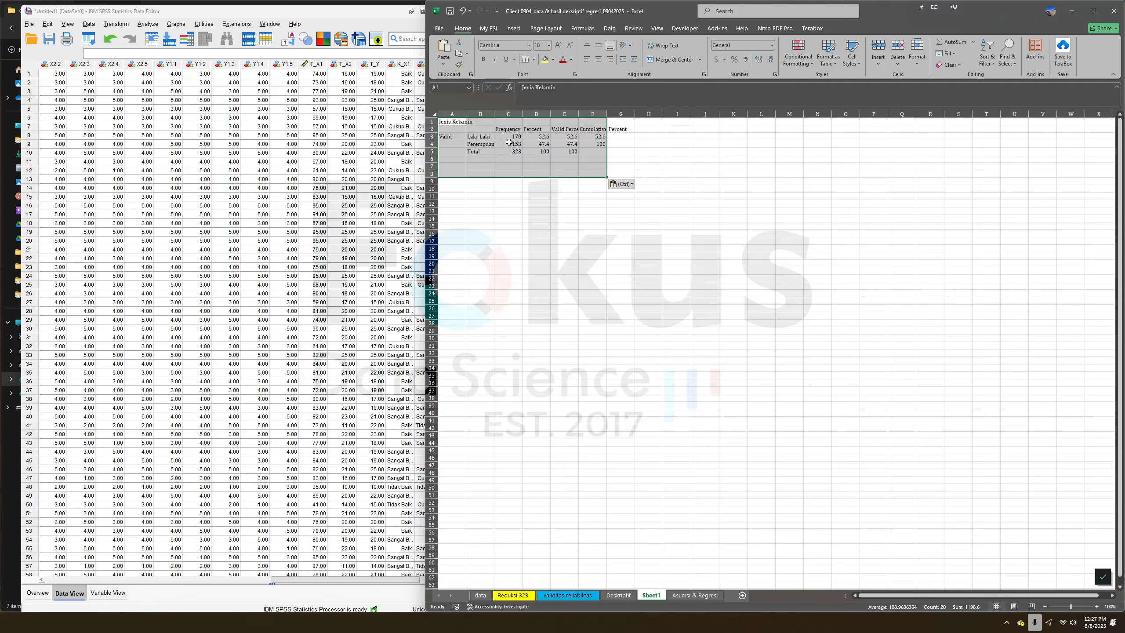
Copy the Jenis Kelamin bar chart from the SPSS output and return to the Deskriptif sheet in Excel.
{"action": "left_click", "coordinate": [619, 595]}
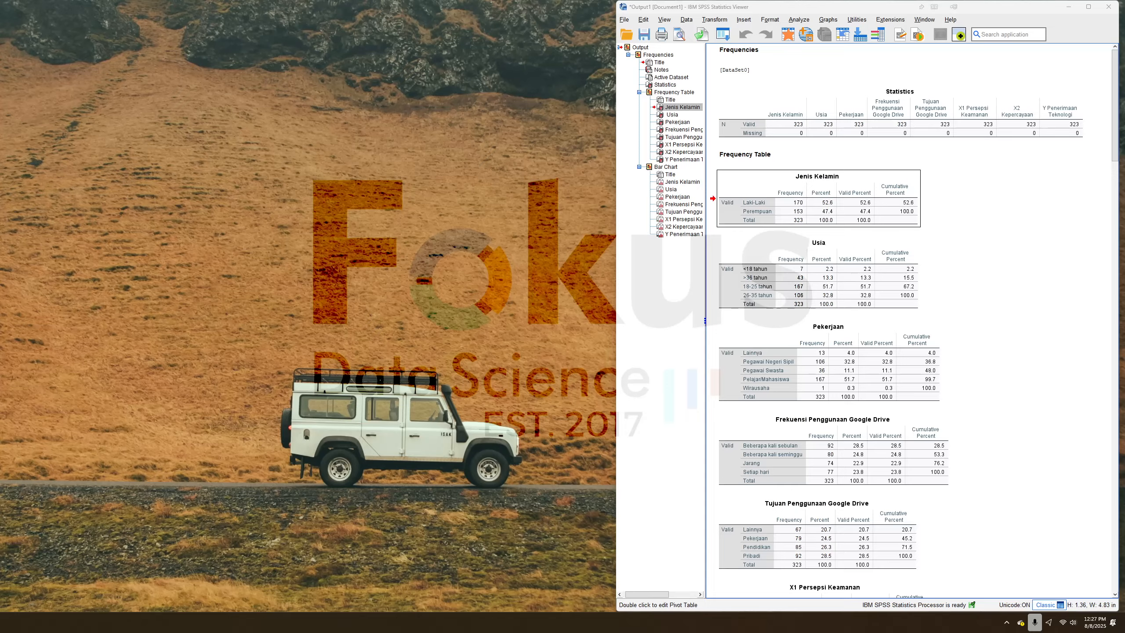
{"action": "left_click", "coordinate": [177, 568]}
{"action": "scroll", "coordinate": [1031, 342], "scroll_direction": "down", "scroll_amount": 8}
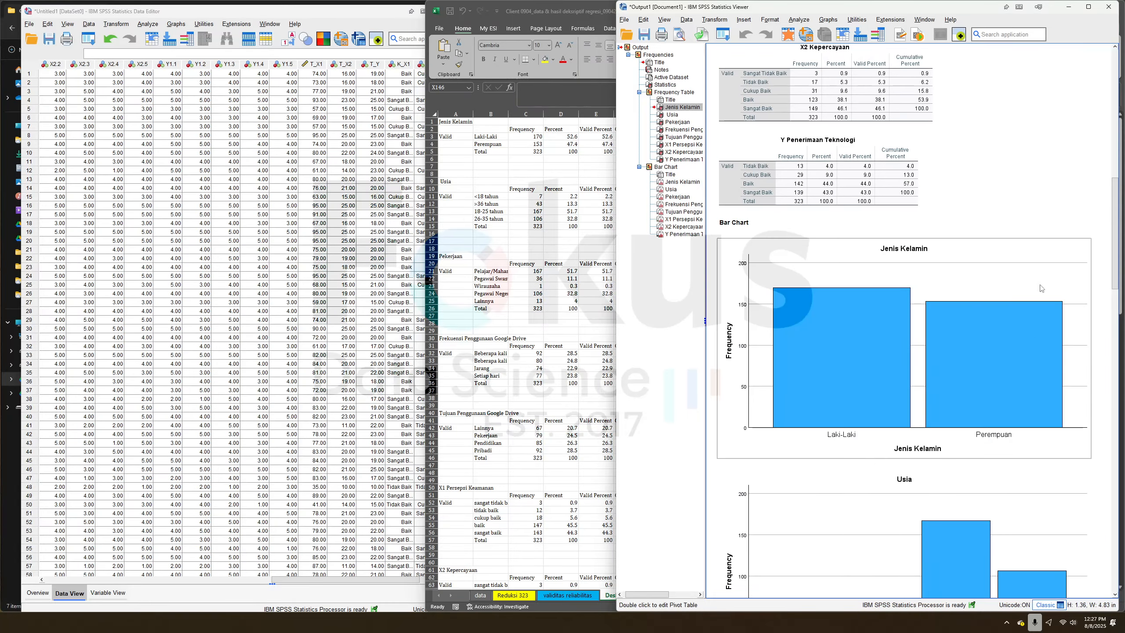
{"action": "left_click", "coordinate": [1026, 249]}
{"action": "right_click", "coordinate": [1019, 260]}
{"action": "left_click", "coordinate": [1034, 291]}
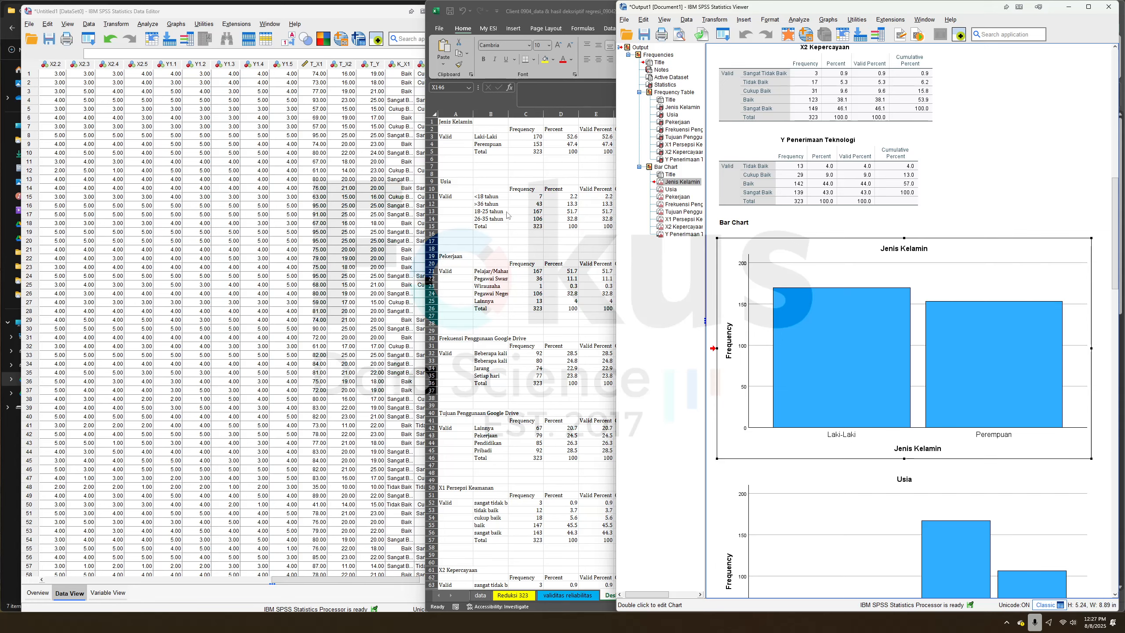
{"action": "key", "text": "alt+Tab"}
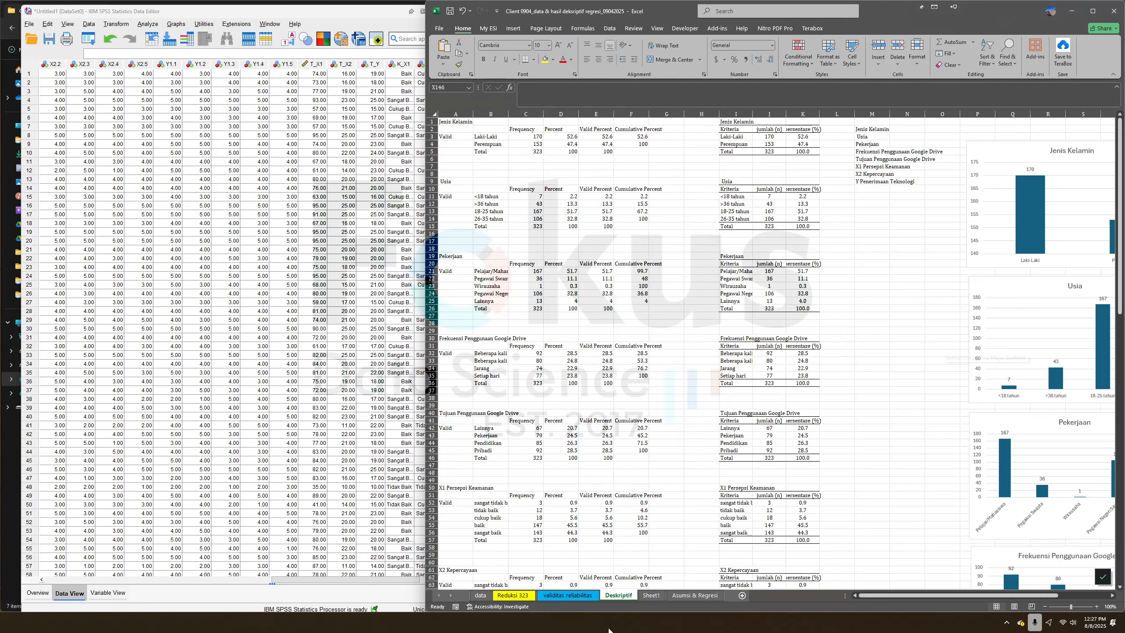
Paste the copied Jenis Kelamin bar chart into Sheet1 and position it beside the frequency table.
{"action": "left_click", "coordinate": [651, 596]}
{"action": "left_click", "coordinate": [671, 129]}
{"action": "key", "text": "ctrl+v"}
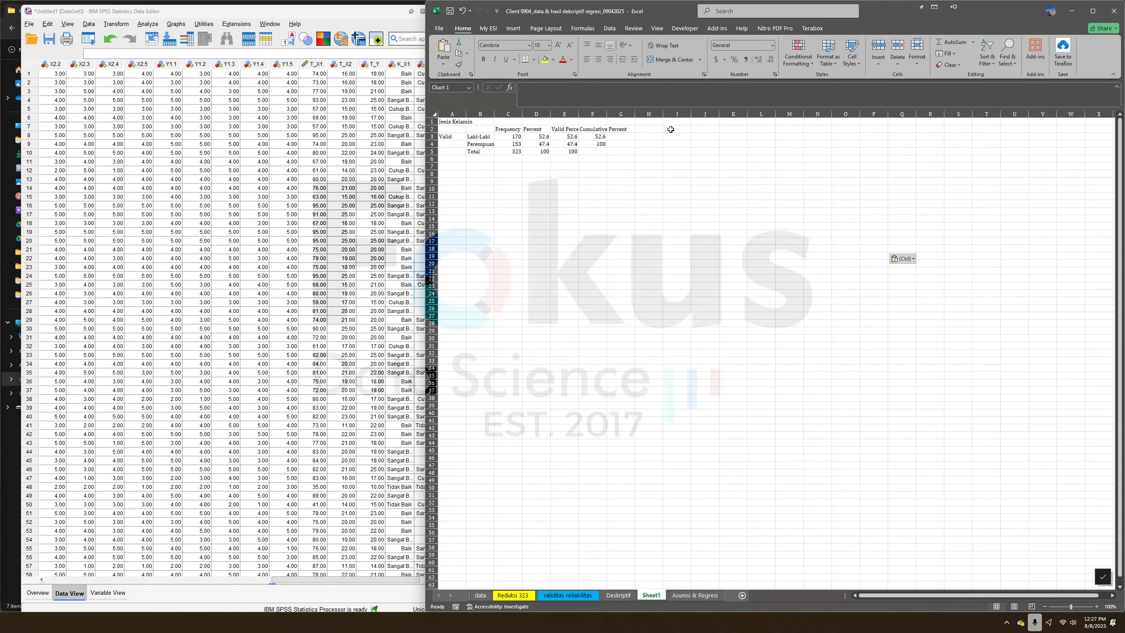
{"action": "left_click_drag", "start_coordinate": [809, 142], "coordinate": [955, 167]}
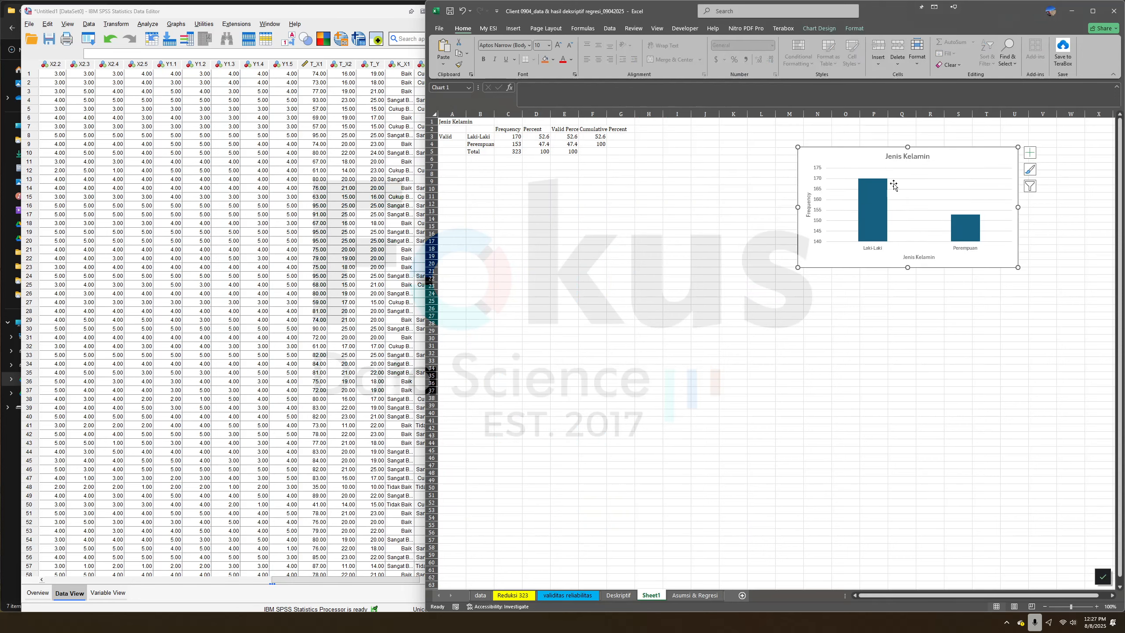
{"action": "left_click_drag", "start_coordinate": [842, 159], "coordinate": [810, 139]}
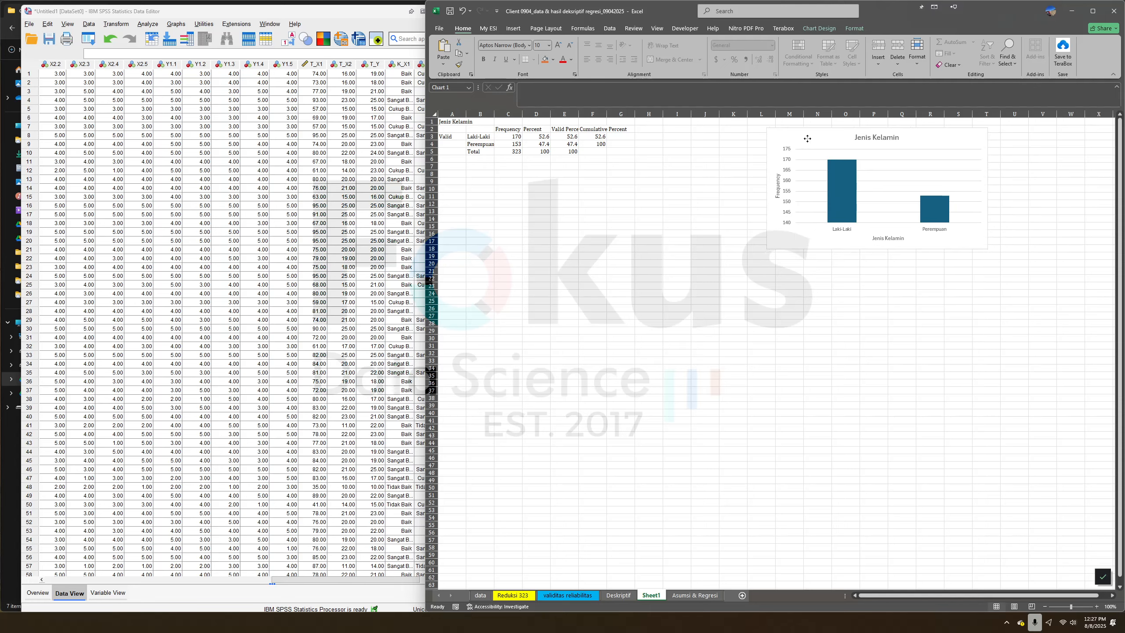
Review the descriptive tables on the Deskriptif sheet and open the validitas reliabilitas sheet.
{"action": "left_click", "coordinate": [619, 595]}
{"action": "scroll", "coordinate": [705, 487], "scroll_direction": "down", "scroll_amount": 15}
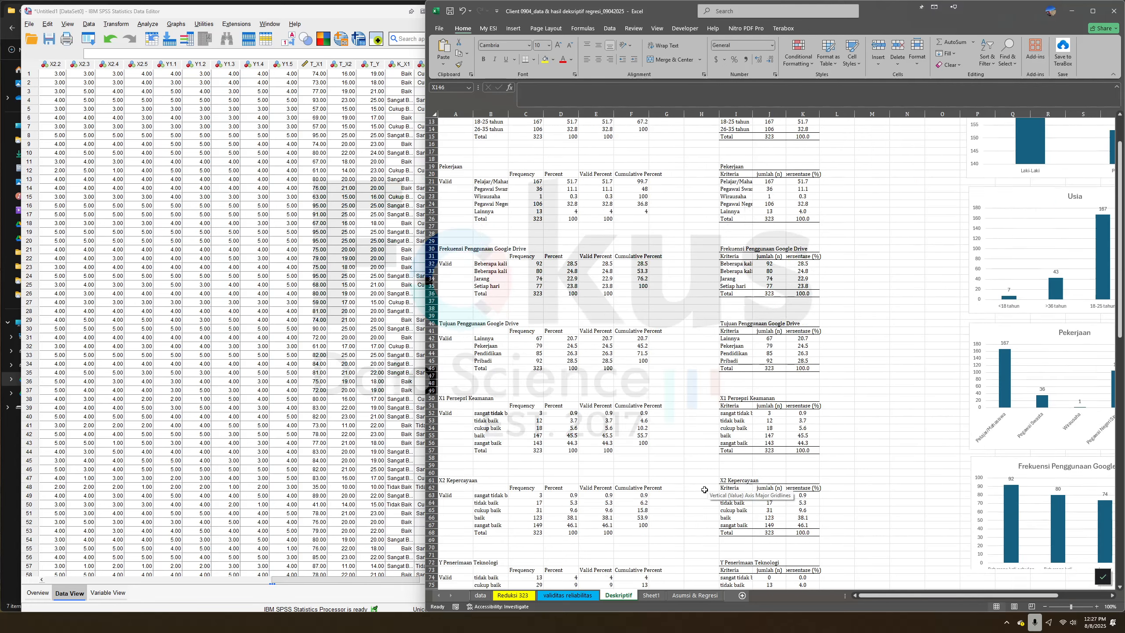
{"action": "scroll", "coordinate": [650, 443], "scroll_direction": "up", "scroll_amount": 15}
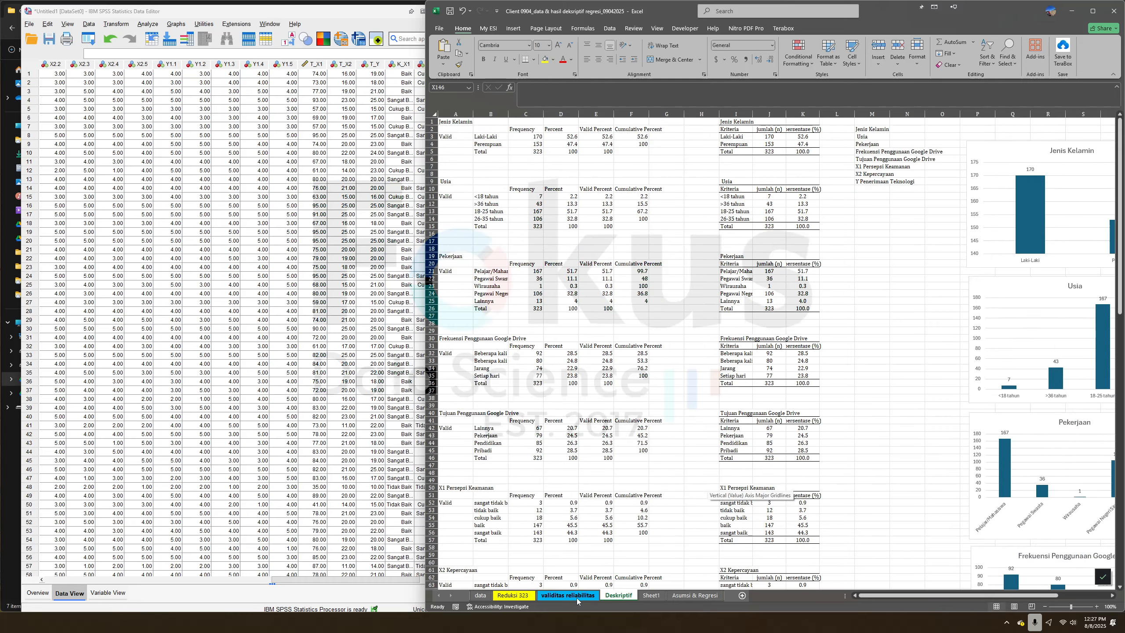
{"action": "left_click", "coordinate": [542, 597]}
{"action": "left_click", "coordinate": [722, 322]}
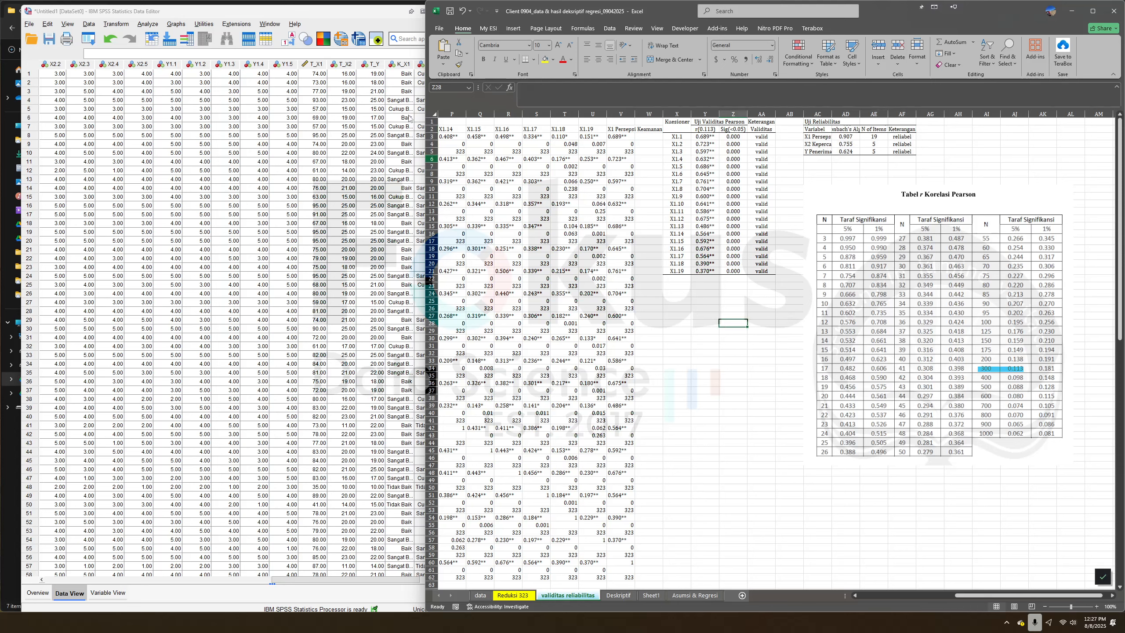
Examine the descriptive tables and the Uji Normalitas section in the Word interpretation document, and return to the Excel workbook.
{"action": "left_click", "coordinate": [355, 14]}
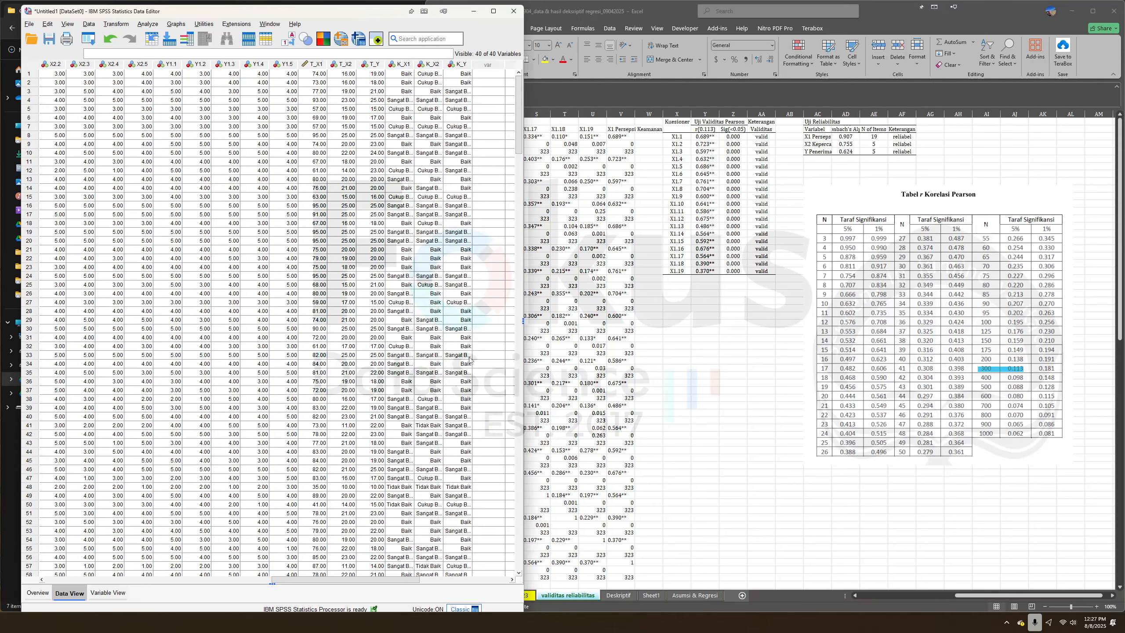
{"action": "left_click", "coordinate": [575, 623]}
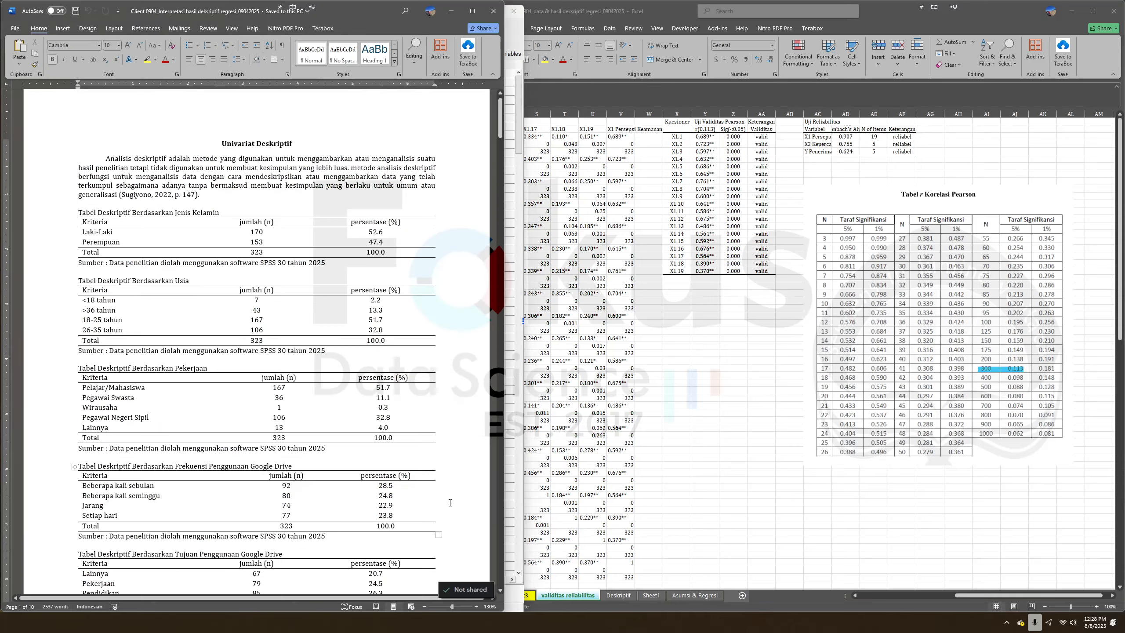
{"action": "left_click_drag", "start_coordinate": [379, 16], "coordinate": [899, 20]}
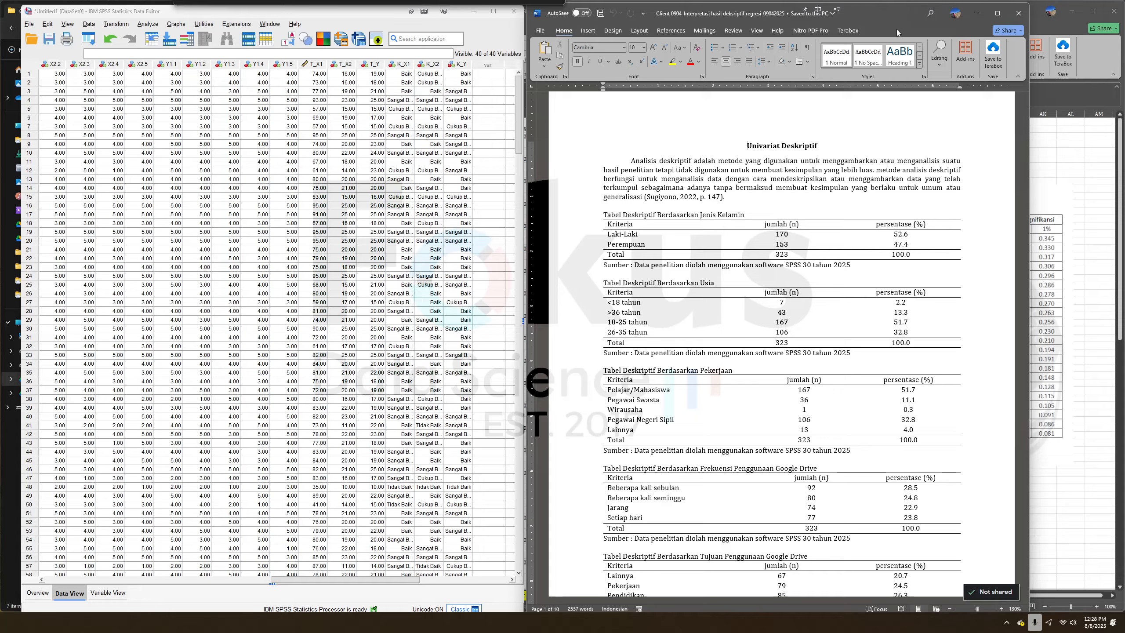
{"action": "scroll", "coordinate": [955, 516], "scroll_direction": "down", "scroll_amount": 20}
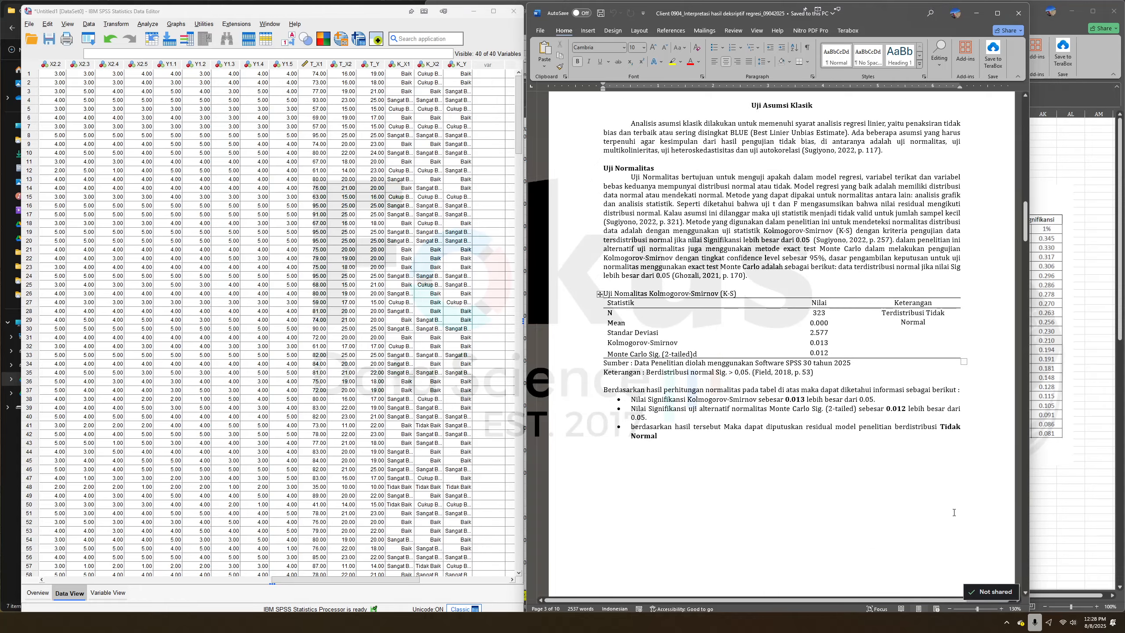
{"action": "scroll", "coordinate": [955, 517], "scroll_direction": "up", "scroll_amount": 15}
{"action": "scroll", "coordinate": [953, 498], "scroll_direction": "up", "scroll_amount": 12}
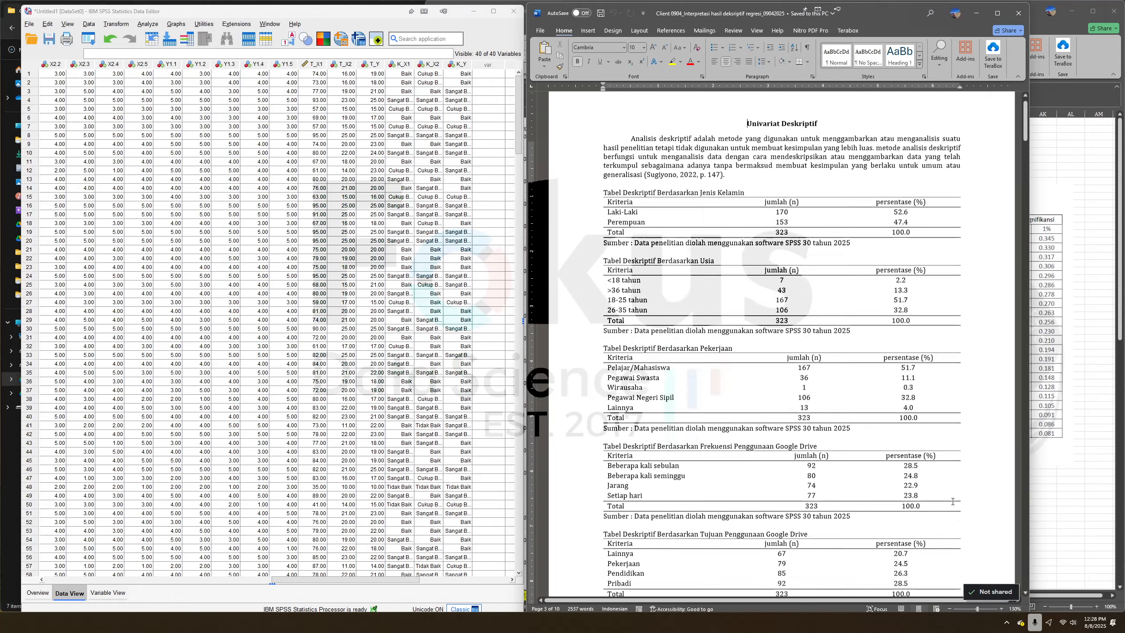
{"action": "scroll", "coordinate": [953, 497], "scroll_direction": "down", "scroll_amount": 16}
{"action": "scroll", "coordinate": [953, 497], "scroll_direction": "down", "scroll_amount": 15}
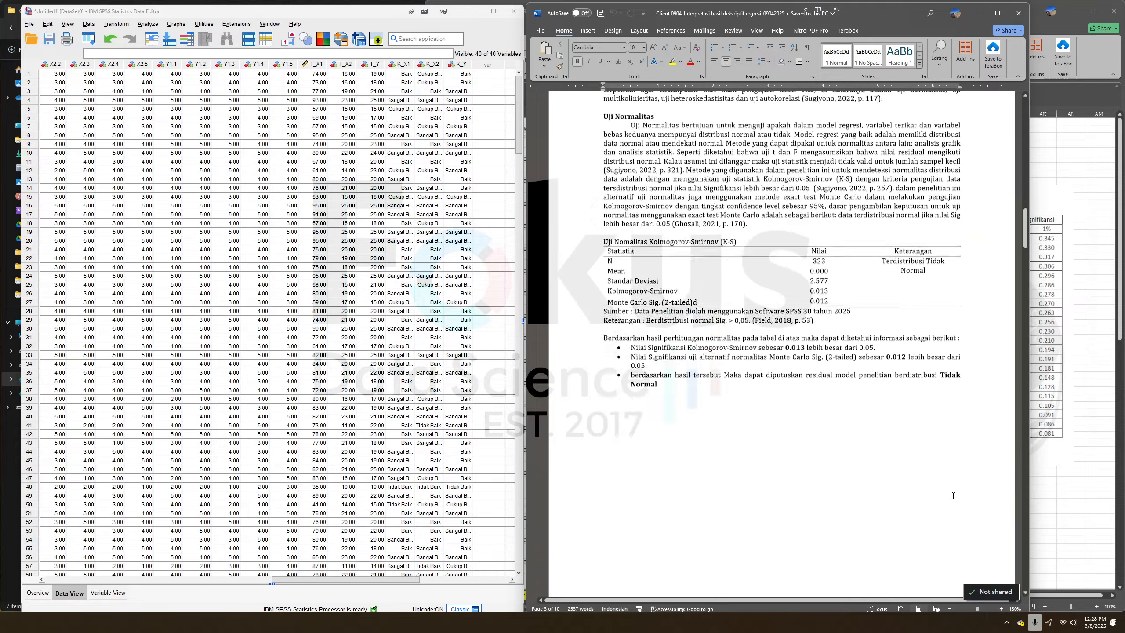
{"action": "key", "text": "alt+Tab"}
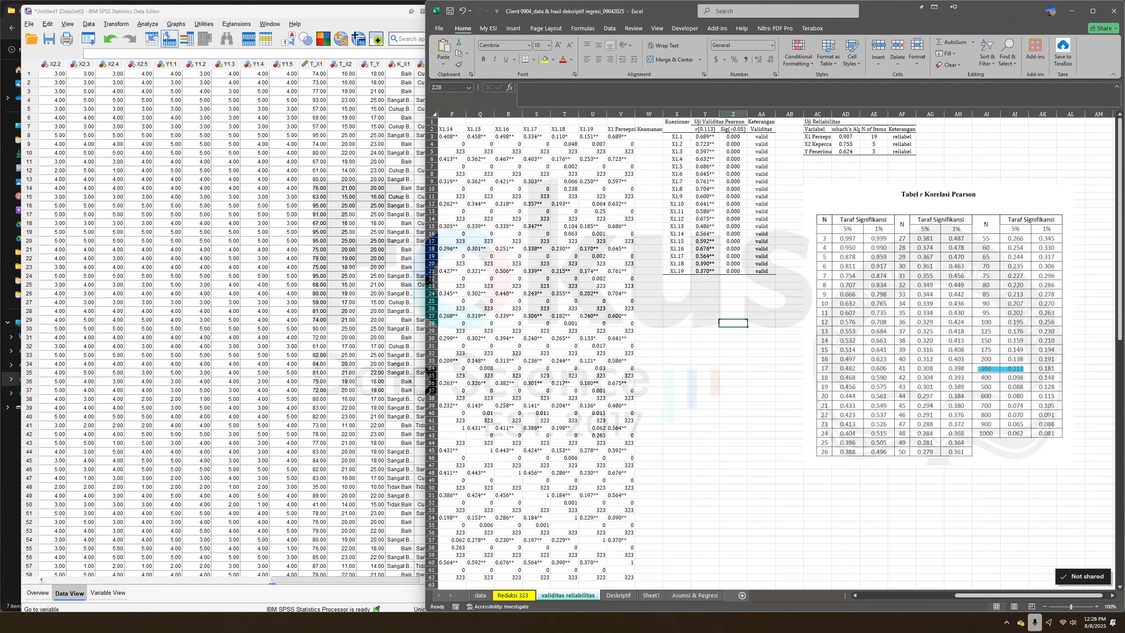
In SPSS, run a bivariate Pearson correlation on items X1.1 to X1.19 together with the total X1 Persepsi Keamanan [T_X1].
{"action": "left_click", "coordinate": [151, 24]}
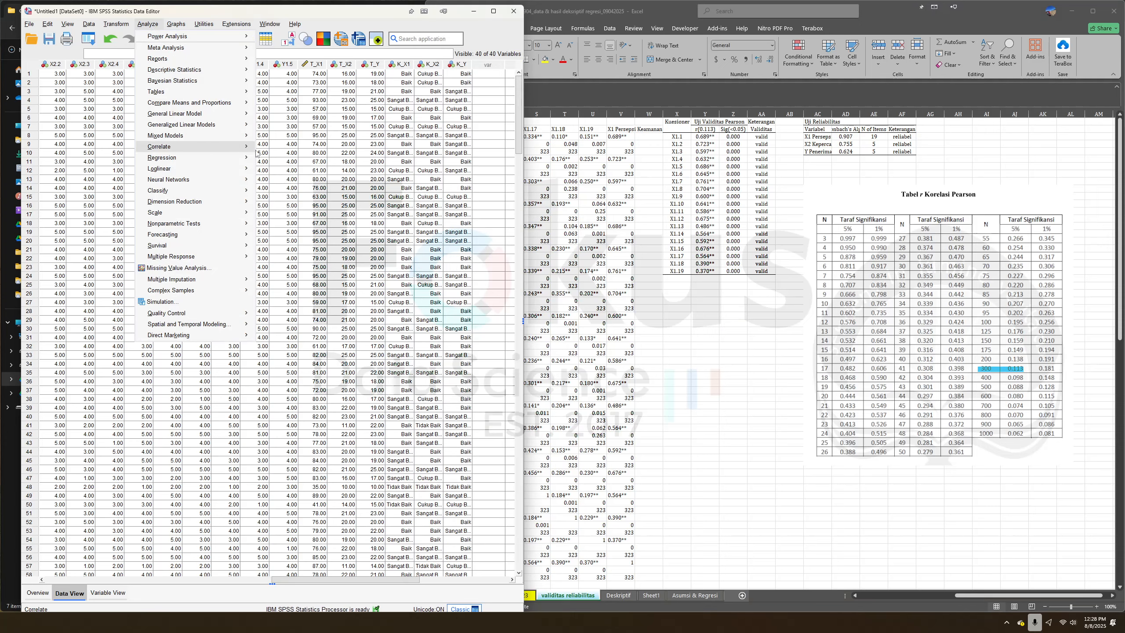
{"action": "left_click", "coordinate": [275, 150]}
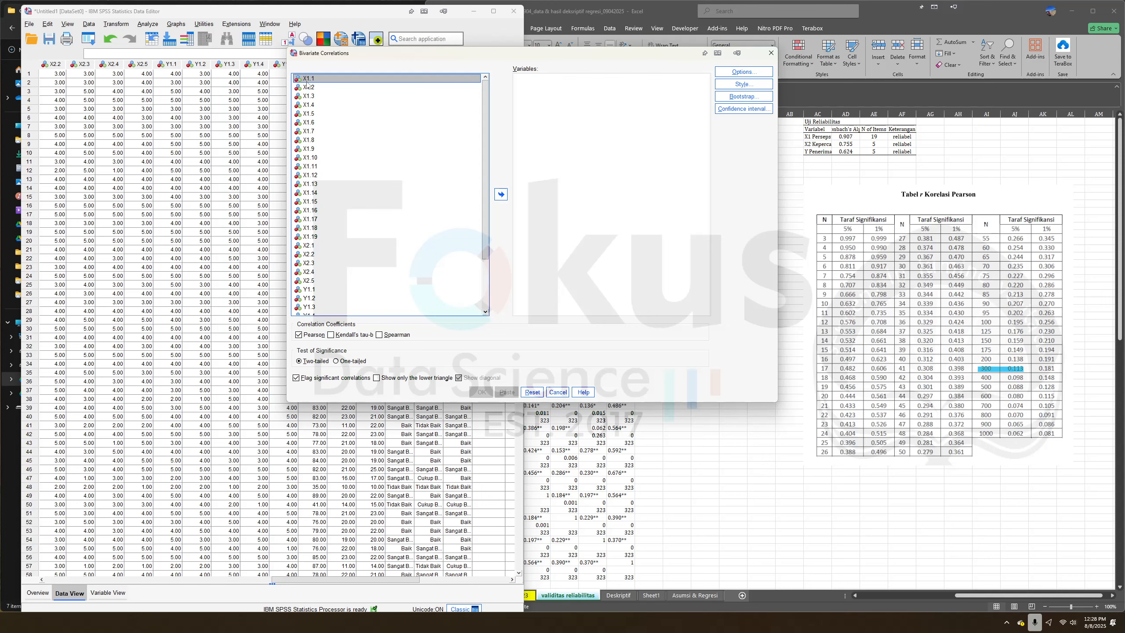
{"action": "left_click", "coordinate": [314, 239], "text": "shift"}
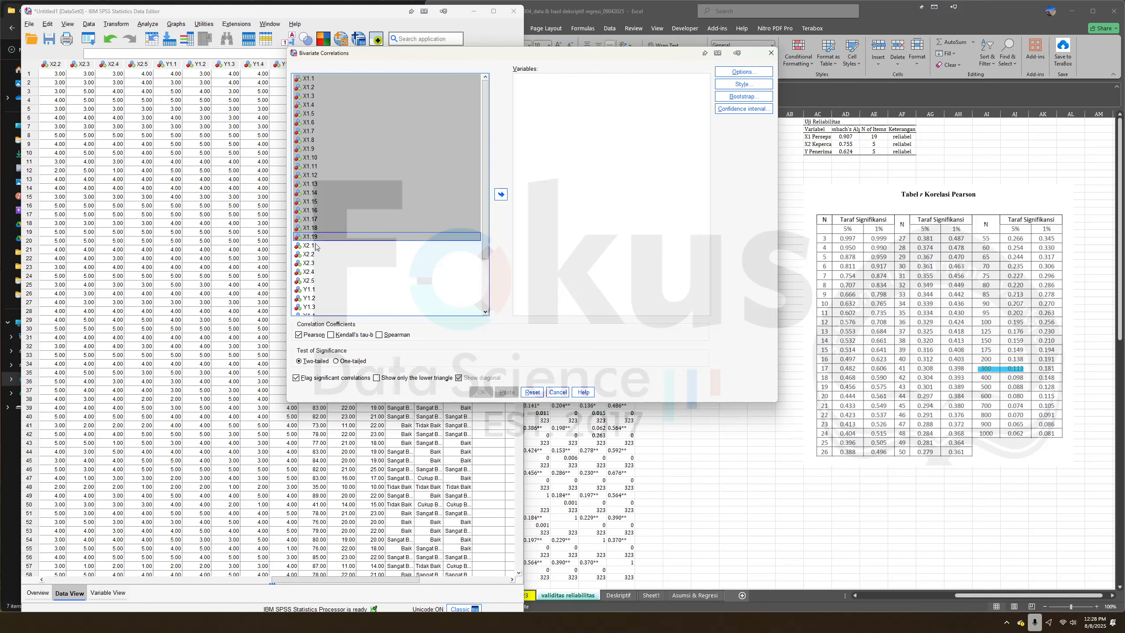
{"action": "left_click", "coordinate": [501, 194]}
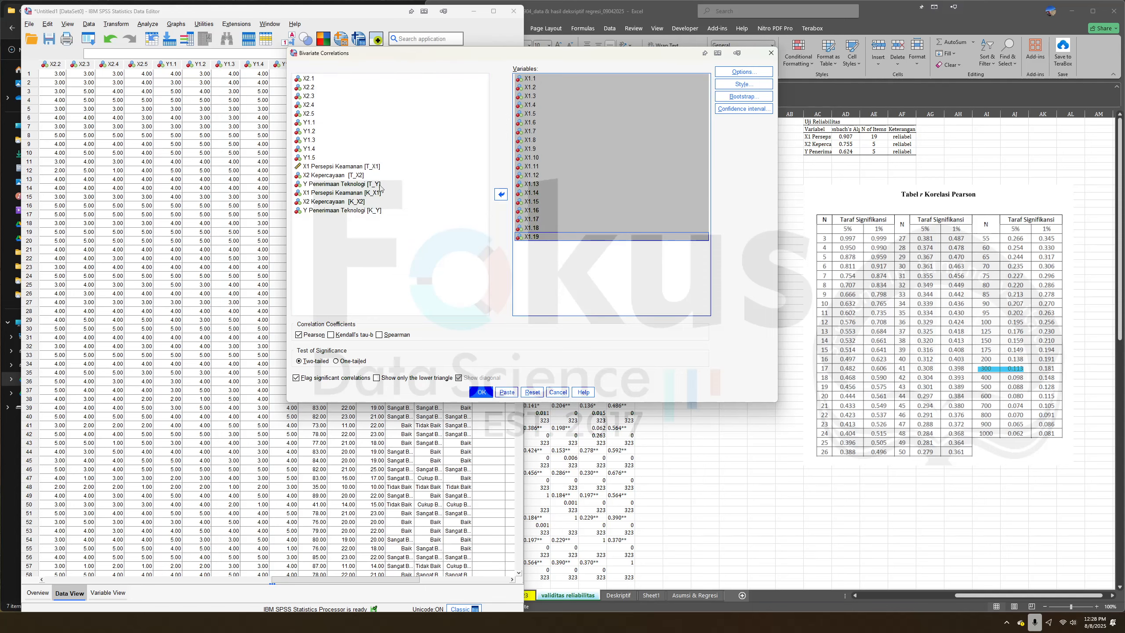
{"action": "left_click", "coordinate": [351, 167]}
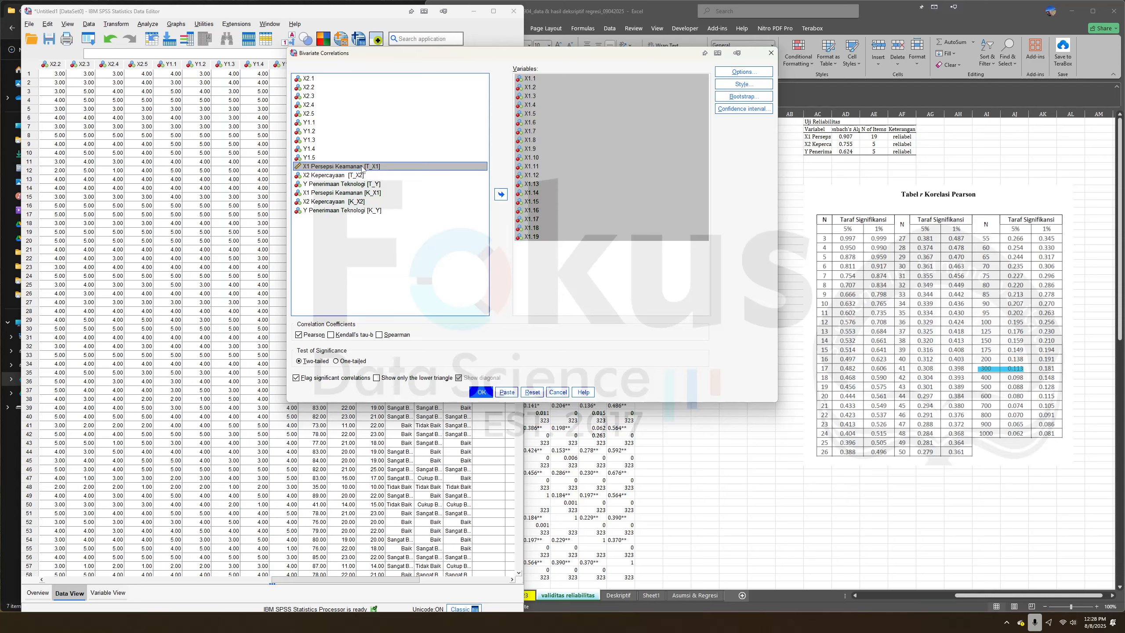
{"action": "left_click", "coordinate": [502, 194]}
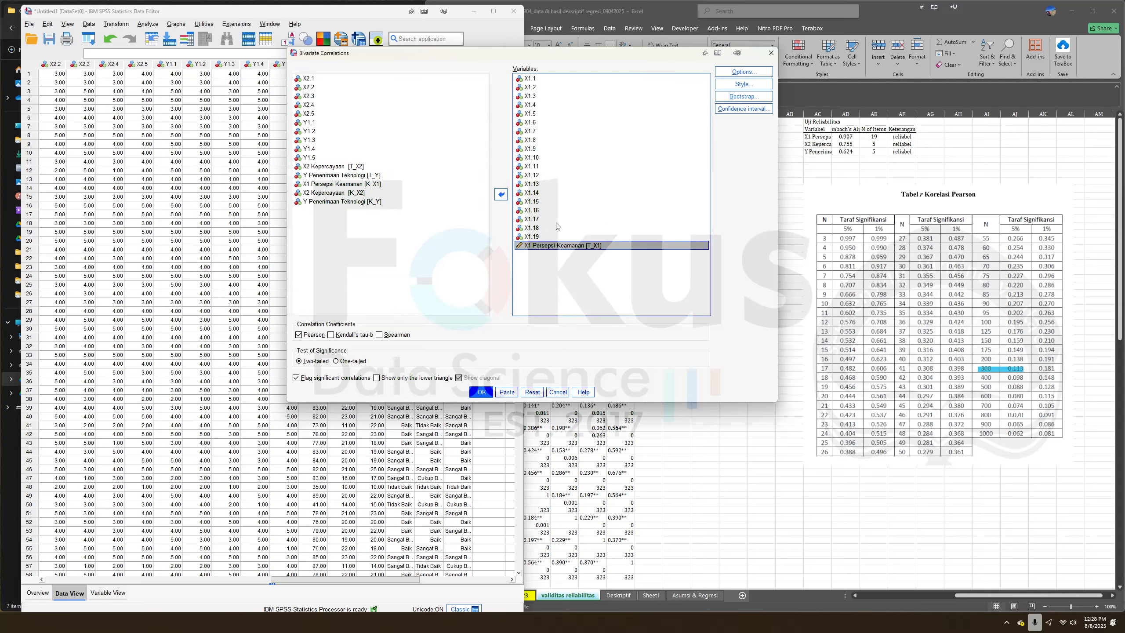
{"action": "left_click", "coordinate": [481, 392]}
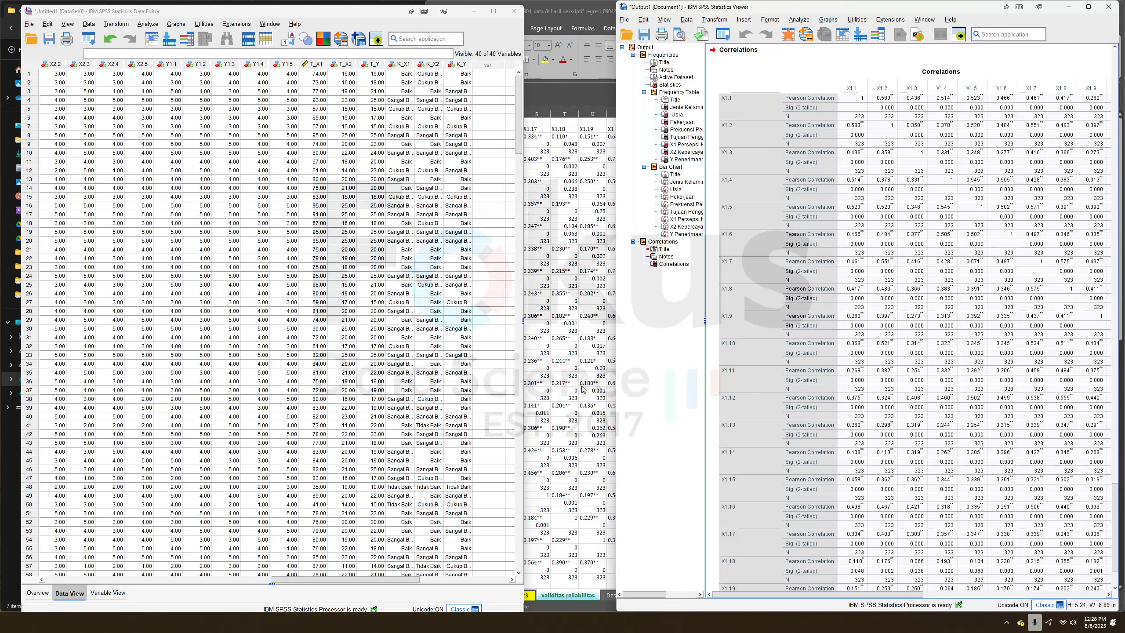
Examine the Correlations table through its X1 Persepsi Keamanan column and last rows.
{"action": "left_click_drag", "start_coordinate": [817, 594], "coordinate": [1104, 610]}
{"action": "left_click", "coordinate": [1031, 219]}
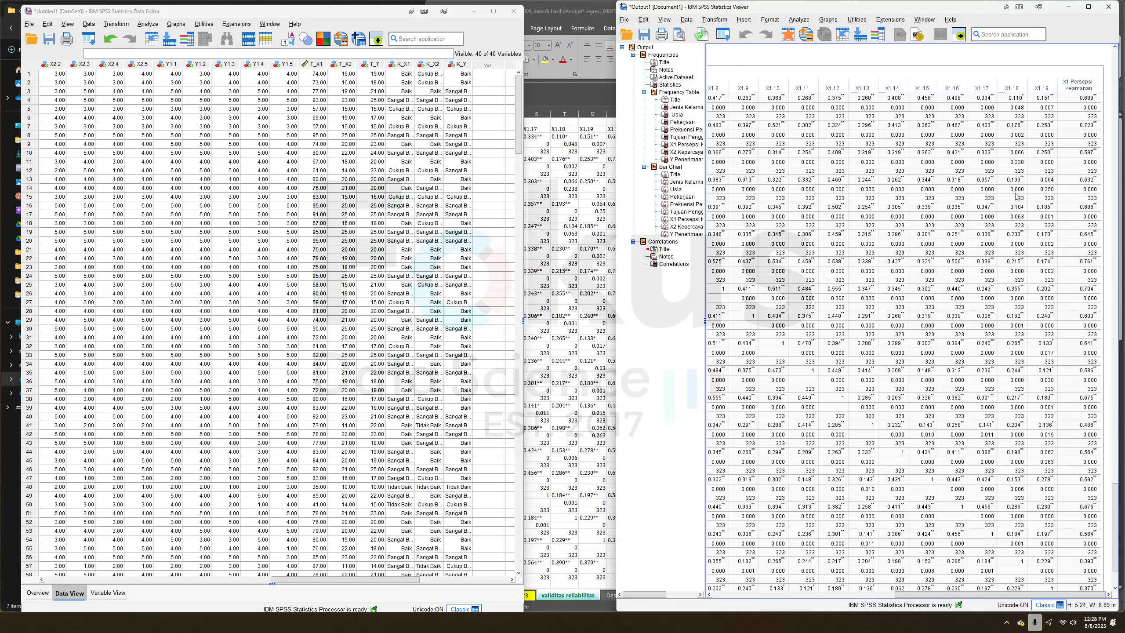
{"action": "scroll", "coordinate": [917, 275], "scroll_direction": "down", "scroll_amount": 3}
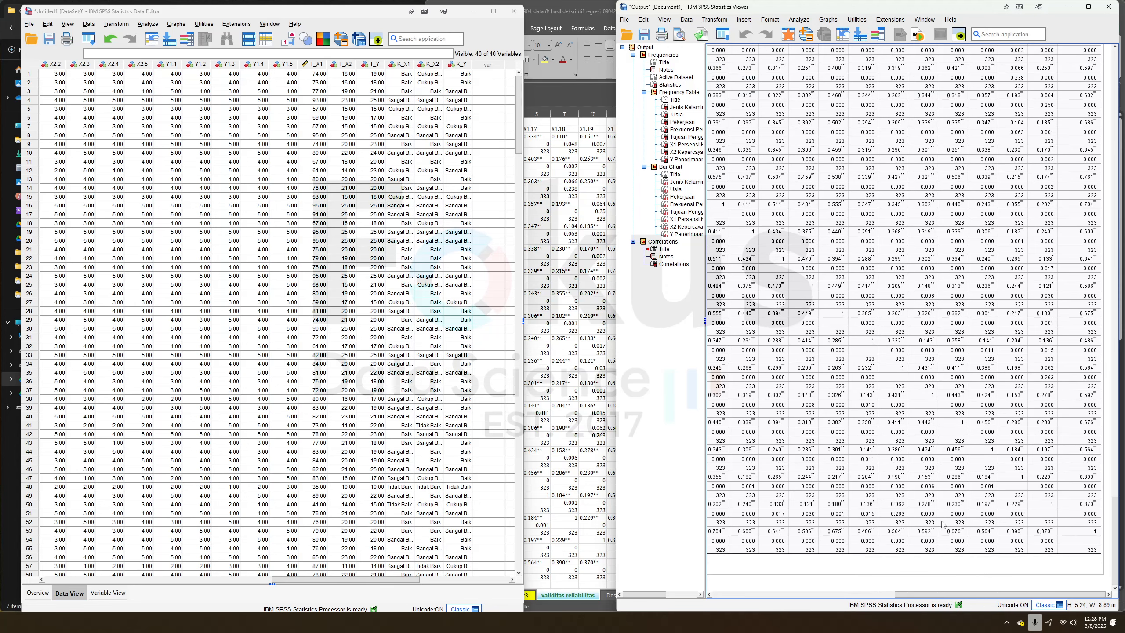
{"action": "left_click_drag", "start_coordinate": [930, 594], "coordinate": [749, 594]}
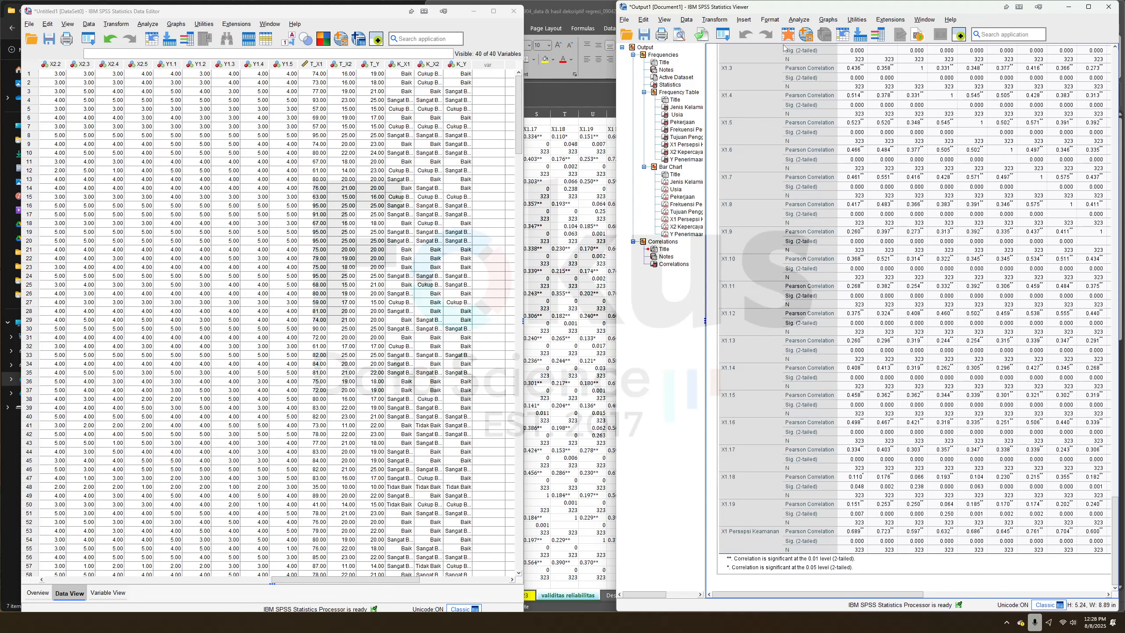
Run a Reliability Analysis with the Alpha model on items X1.1 to X1.19.
{"action": "left_click", "coordinate": [799, 20]}
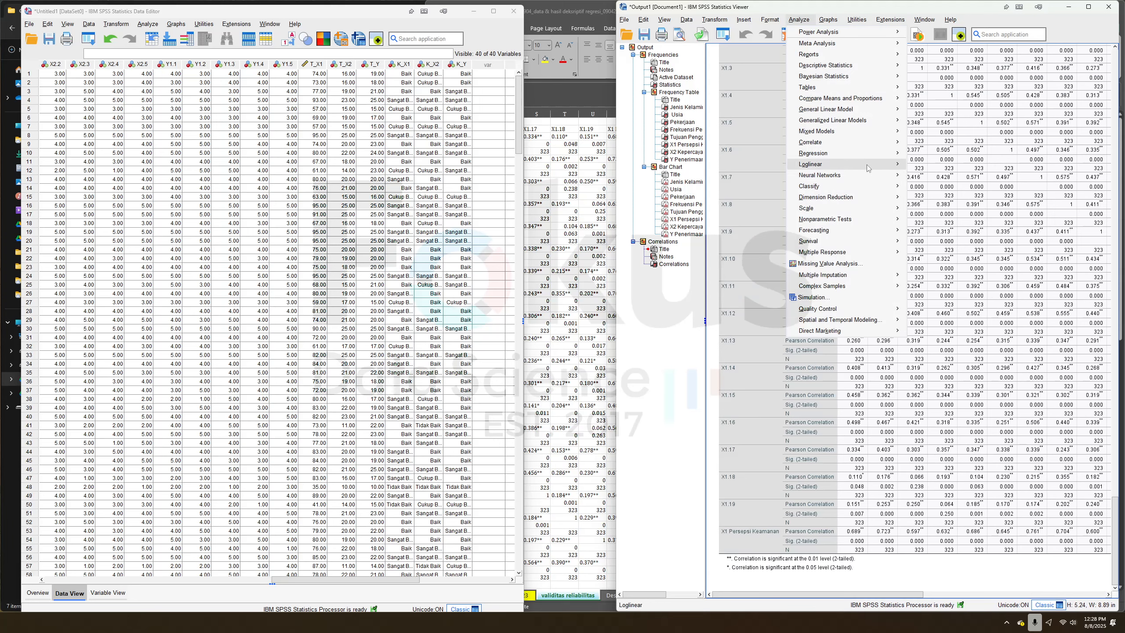
{"action": "mouse_move", "coordinate": [850, 211]}
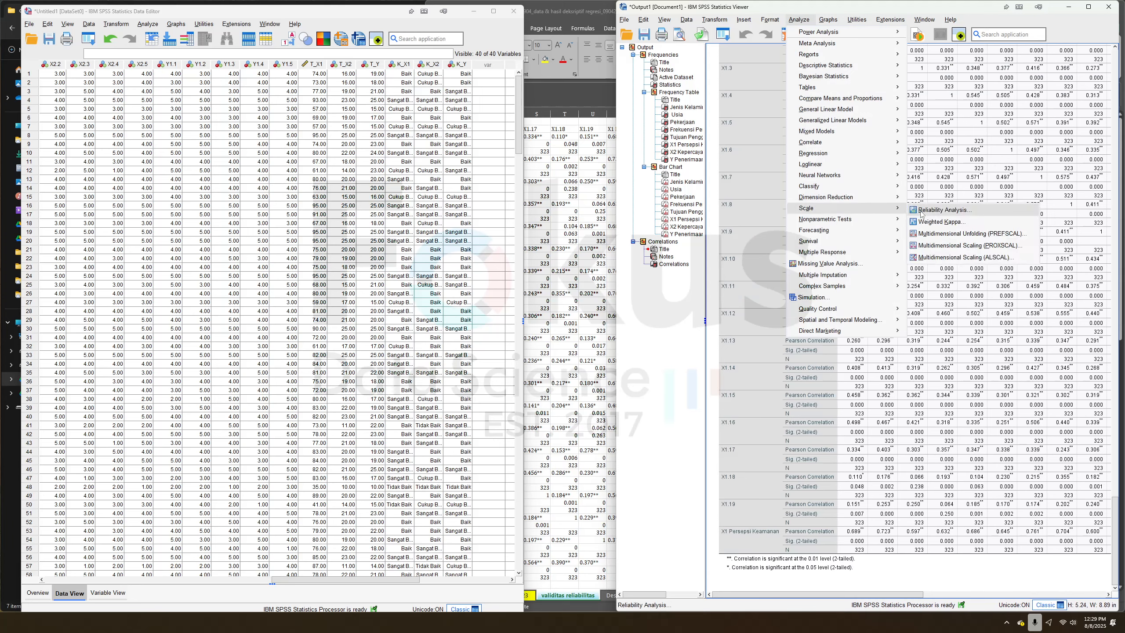
{"action": "left_click", "coordinate": [944, 210]}
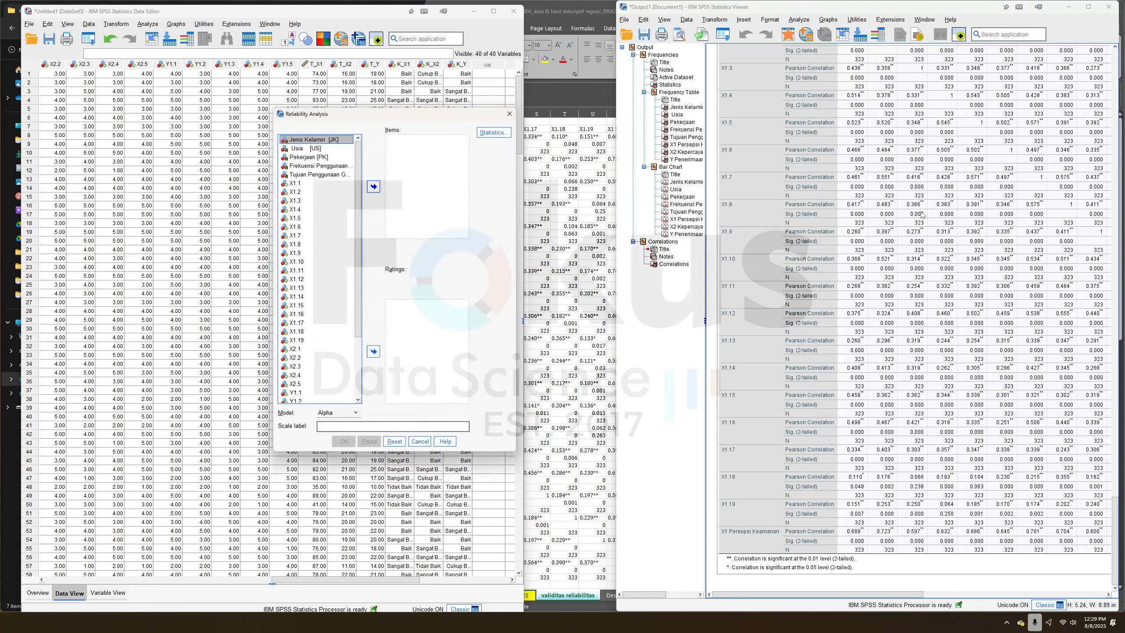
{"action": "left_click", "coordinate": [314, 186]}
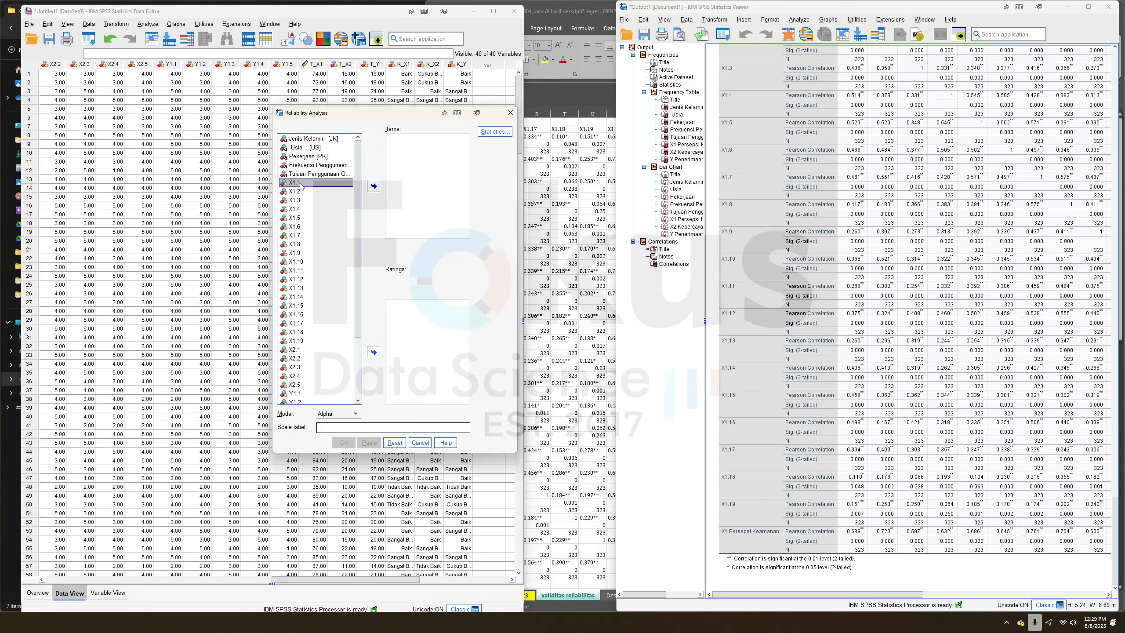
{"action": "left_click", "coordinate": [304, 340], "text": "shift"}
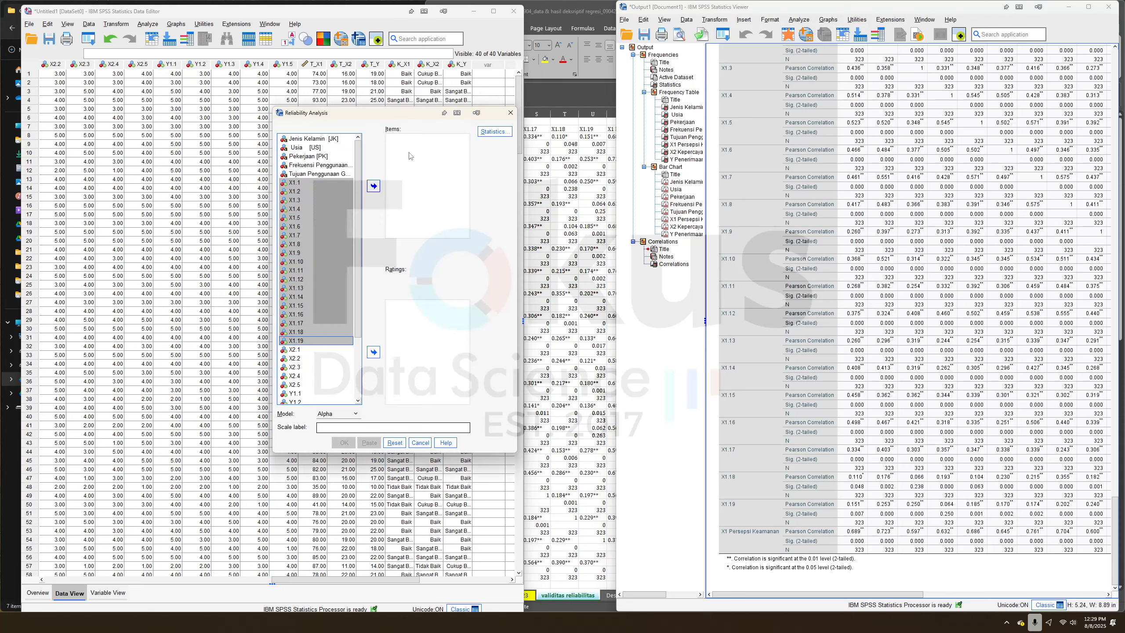
{"action": "left_click", "coordinate": [373, 186]}
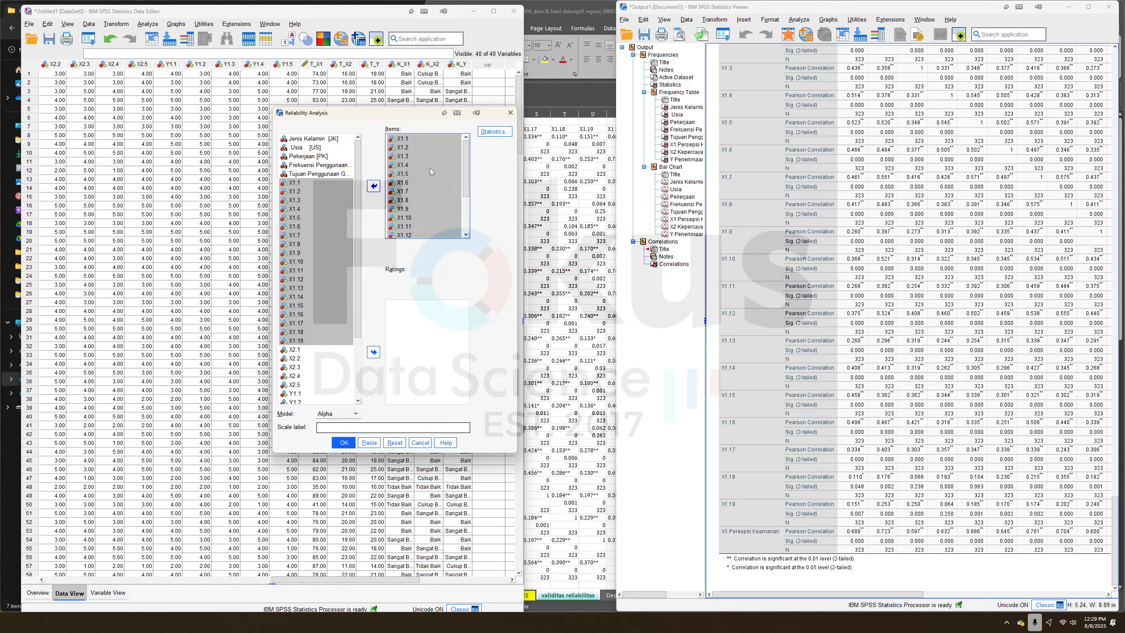
{"action": "scroll", "coordinate": [445, 202], "scroll_direction": "down", "scroll_amount": 3}
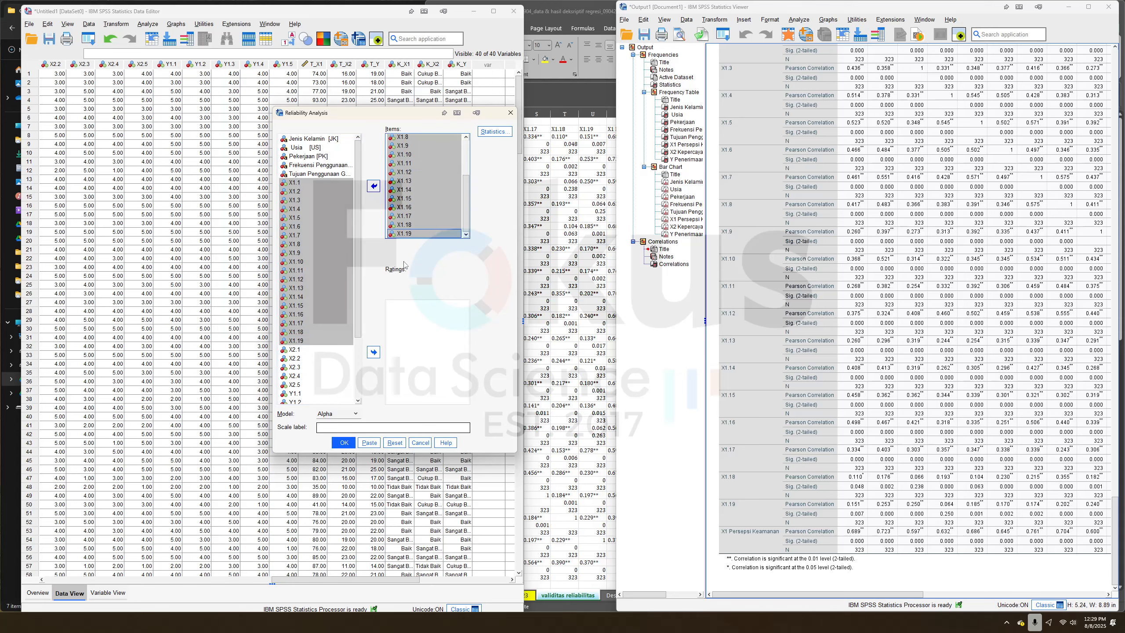
{"action": "scroll", "coordinate": [343, 372], "scroll_direction": "down", "scroll_amount": 3}
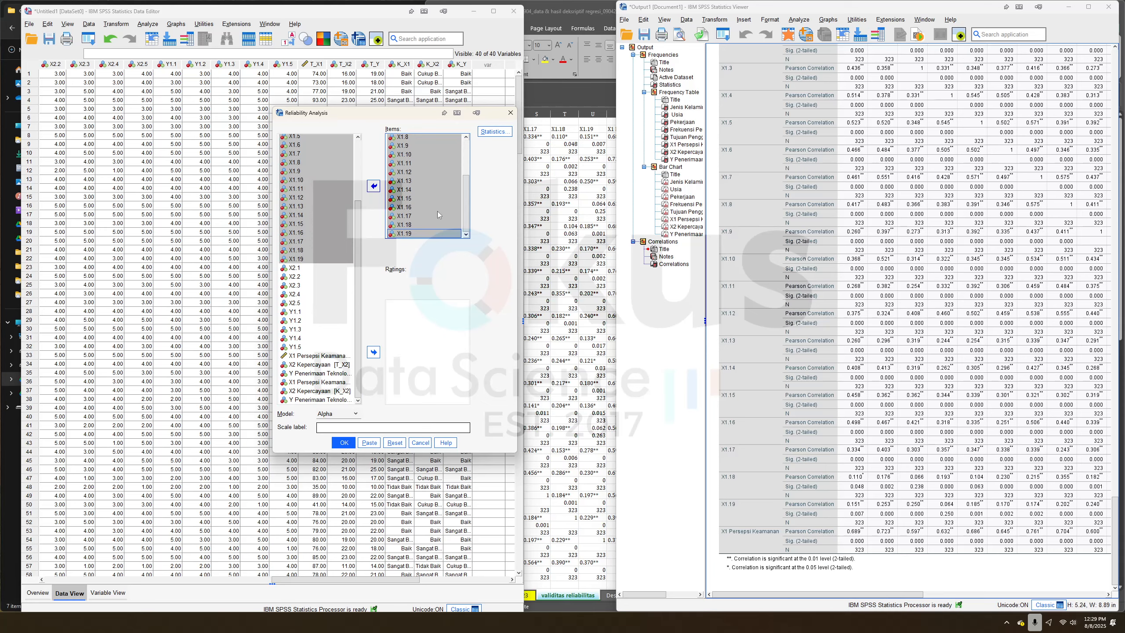
{"action": "left_click", "coordinate": [344, 443]}
Check the Reliability Statistics table, select the Correlations table and widen the output window to show more of its columns.
{"action": "left_click", "coordinate": [779, 563]}
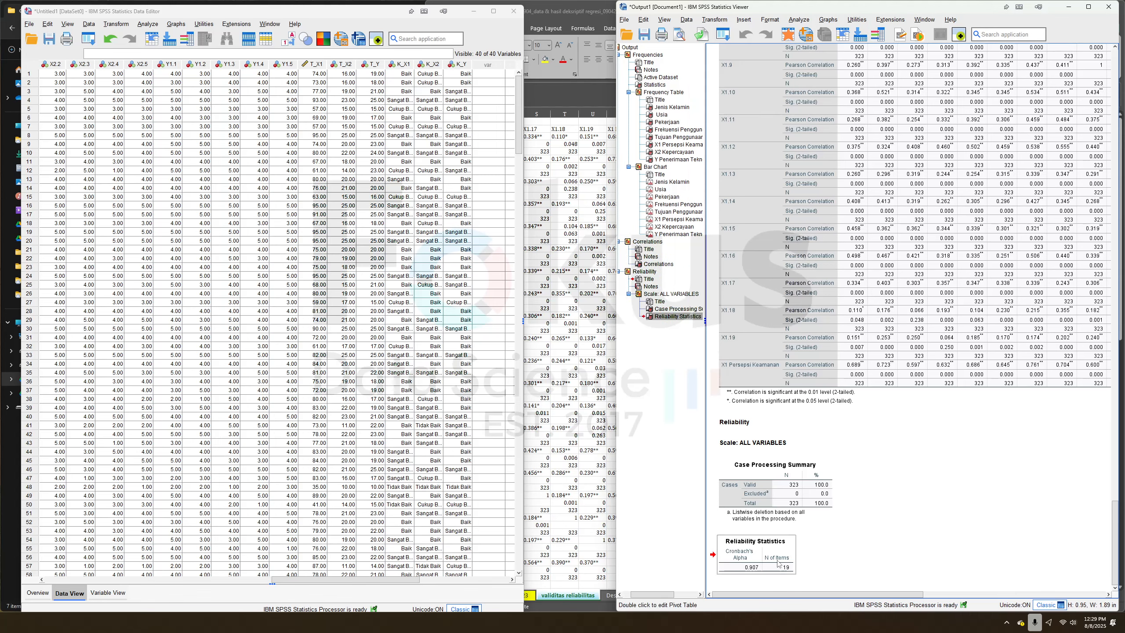
{"action": "scroll", "coordinate": [822, 173], "scroll_direction": "up", "scroll_amount": 15}
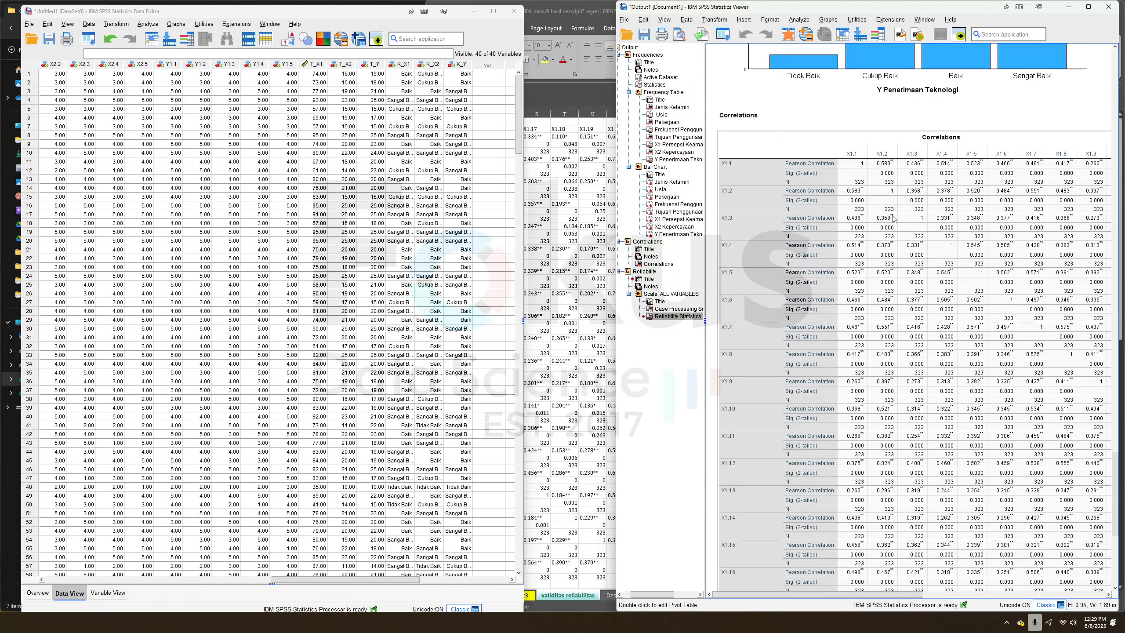
{"action": "left_click", "coordinate": [776, 140]}
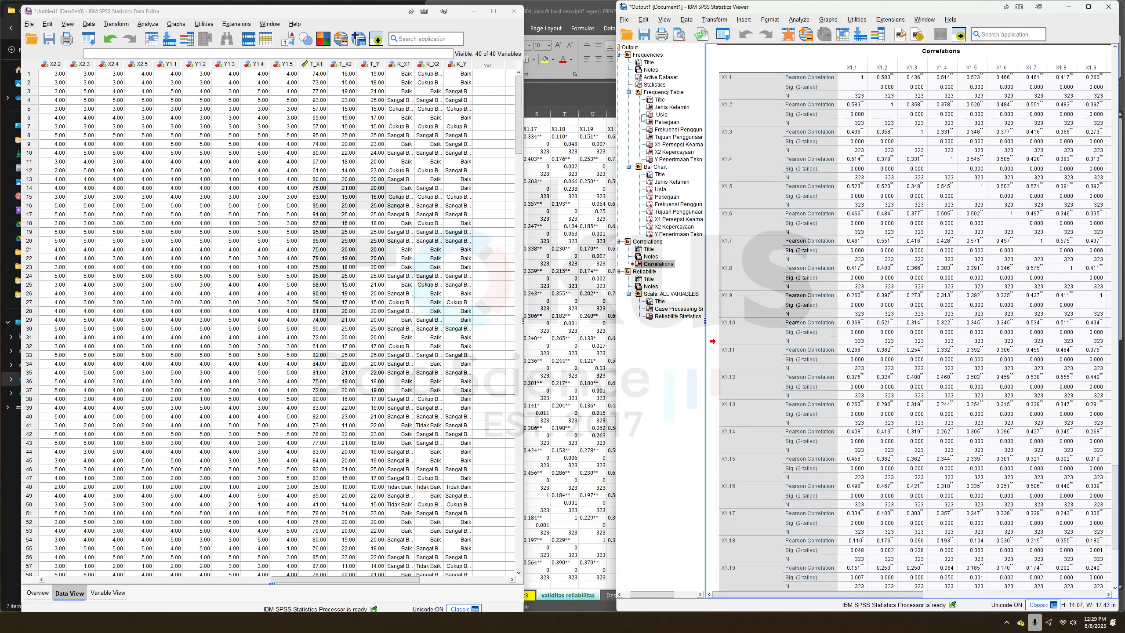
{"action": "left_click_drag", "start_coordinate": [615, 117], "coordinate": [516, 117]}
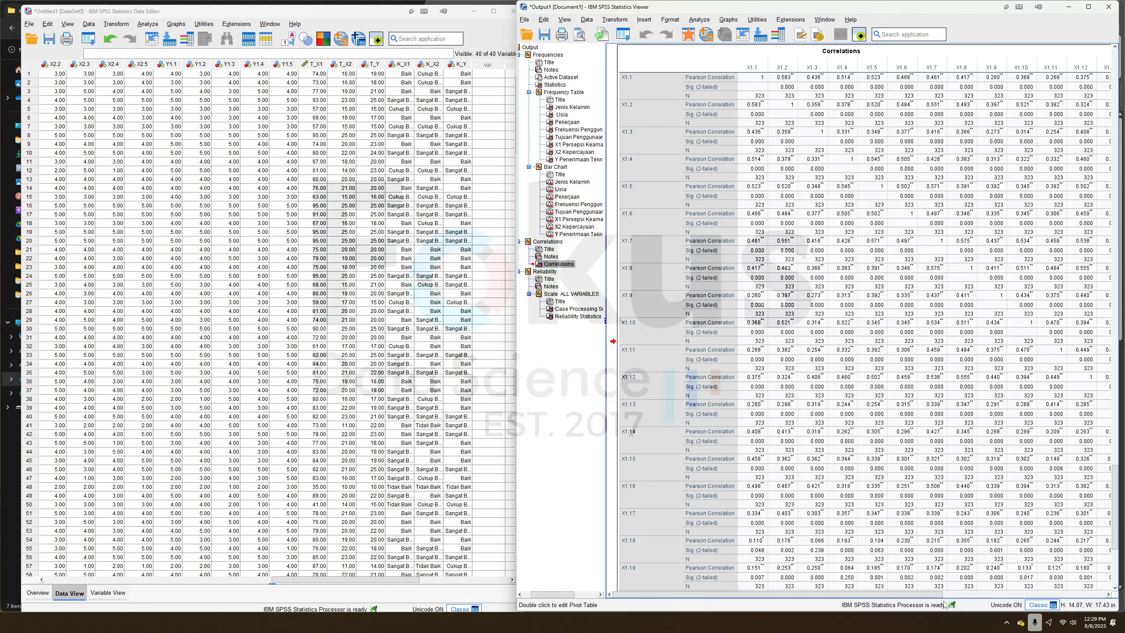
Examine the Correlations table from the item columns across to its X1 Persepsi Keamanan column.
{"action": "left_click_drag", "start_coordinate": [917, 595], "coordinate": [1113, 575]}
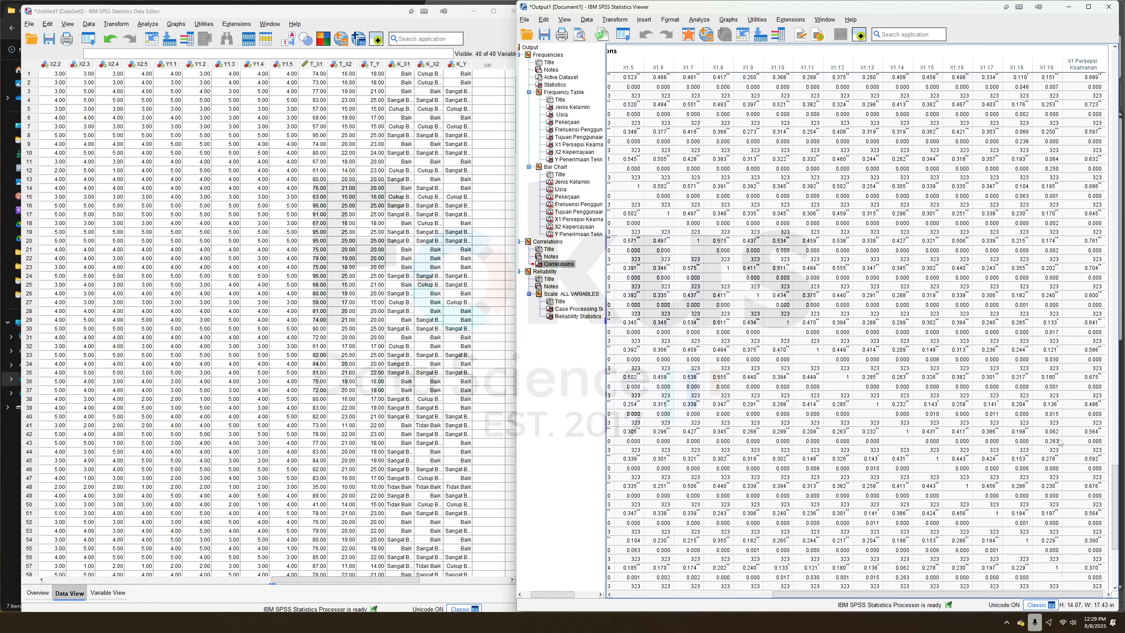
{"action": "left_click_drag", "start_coordinate": [942, 594], "coordinate": [718, 592]}
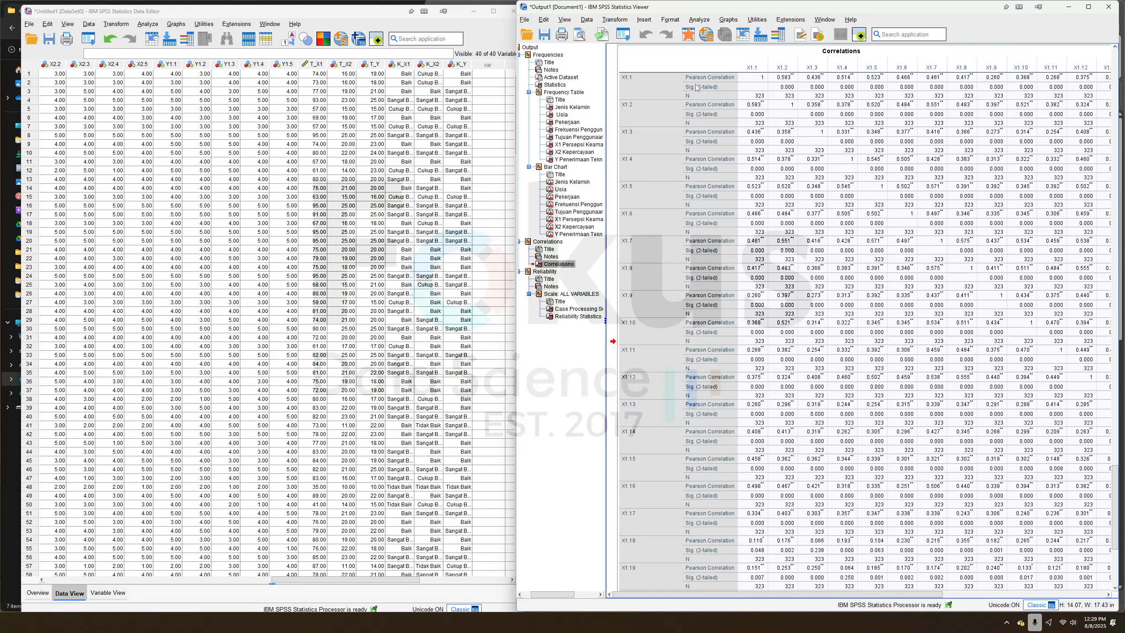
{"action": "left_click_drag", "start_coordinate": [929, 594], "coordinate": [1091, 597]}
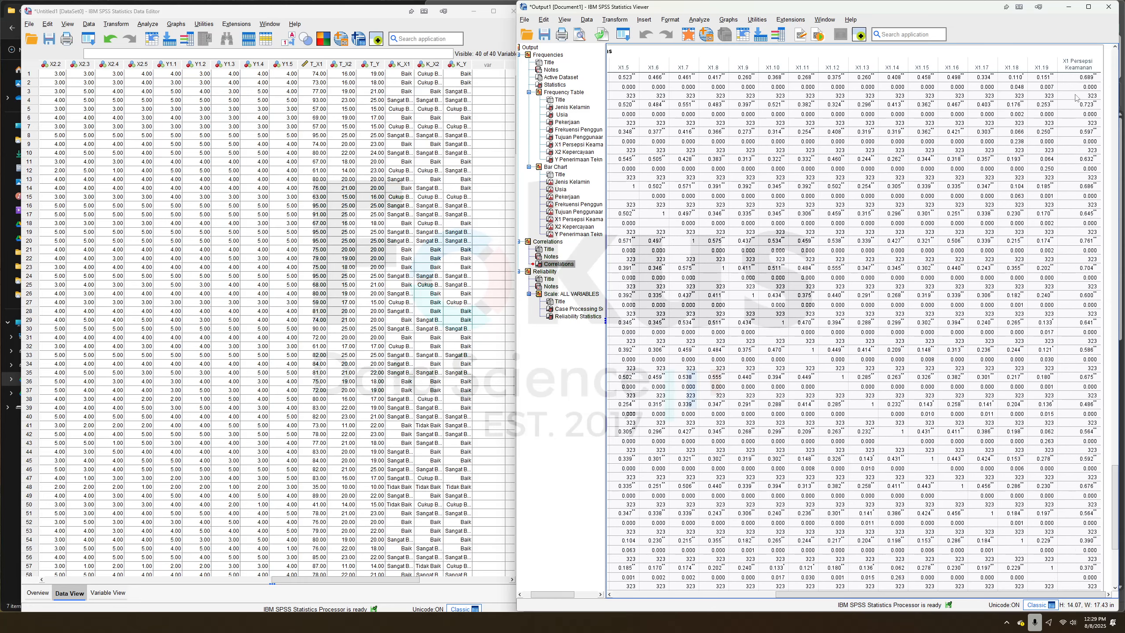
Move the SPSS output window aside, bring up the validitas reliabilitas sheet in Excel beside it and enlarge the sheet.
{"action": "left_click_drag", "start_coordinate": [986, 9], "coordinate": [467, 48]}
{"action": "left_click", "coordinate": [752, 228]}
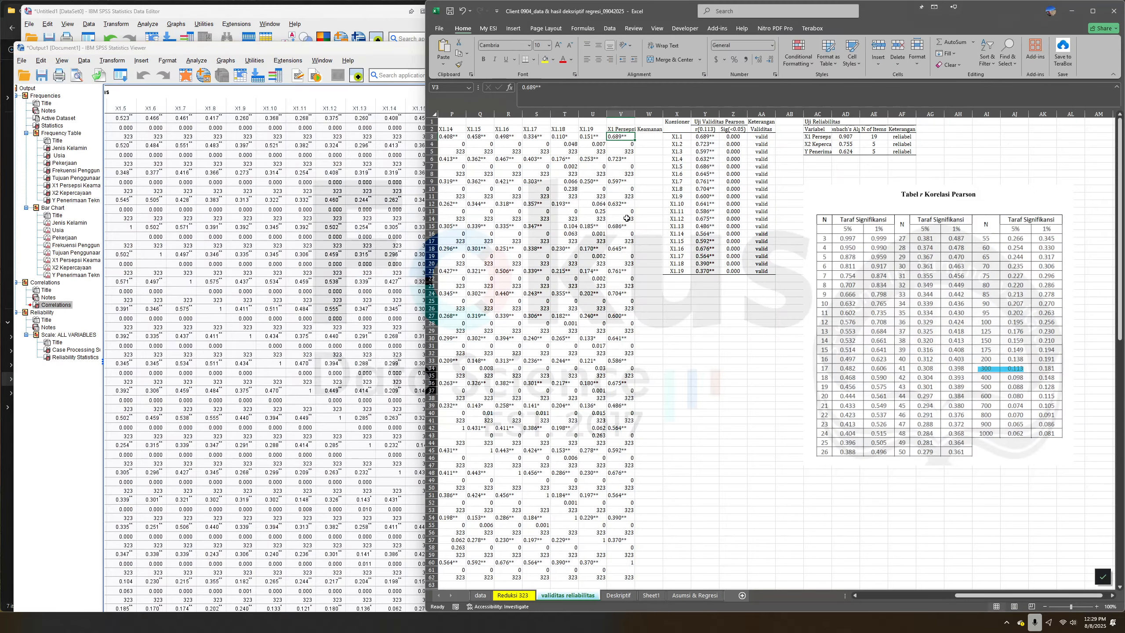
{"action": "left_click", "coordinate": [339, 174]}
{"action": "left_click", "coordinate": [662, 224]}
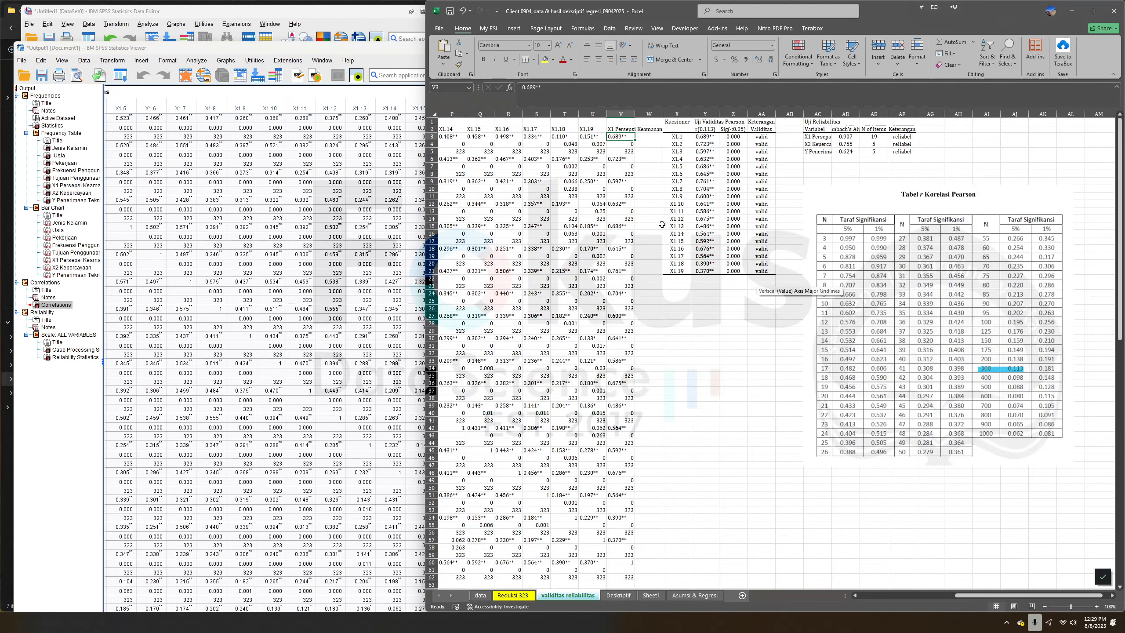
{"action": "left_click", "coordinate": [1096, 607]}
{"action": "left_click", "coordinate": [1096, 607]}
{"action": "left_click", "coordinate": [1097, 607]}
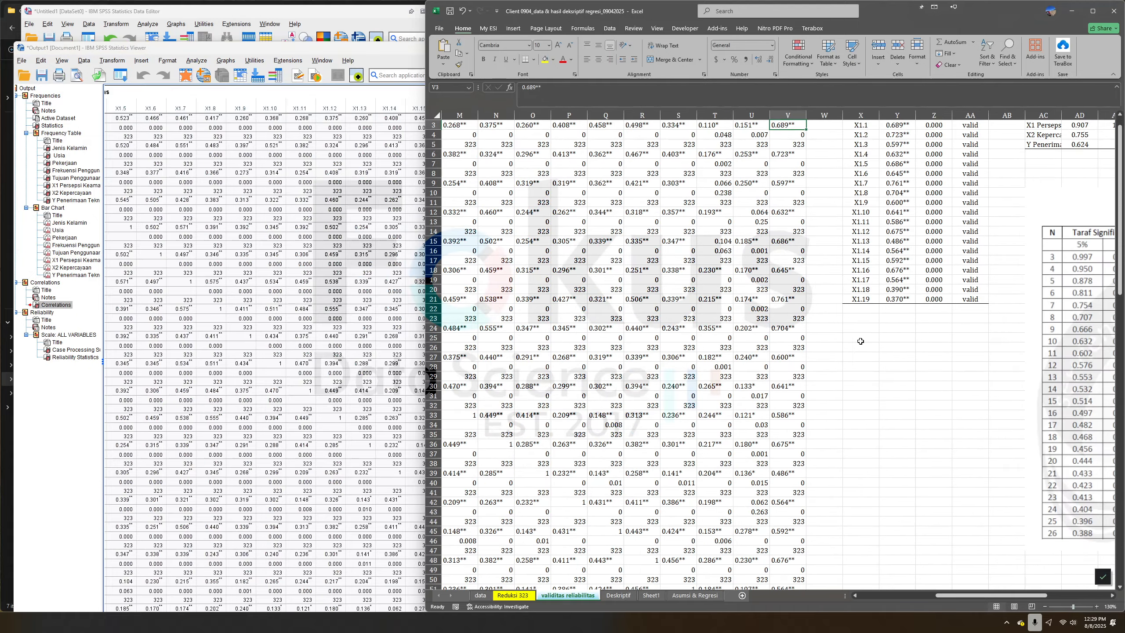
Compare the significance values under X1 Persepsi Keamanan with the r and Sig columns of the Uji Validitas Pearson table.
{"action": "left_click", "coordinate": [796, 152]}
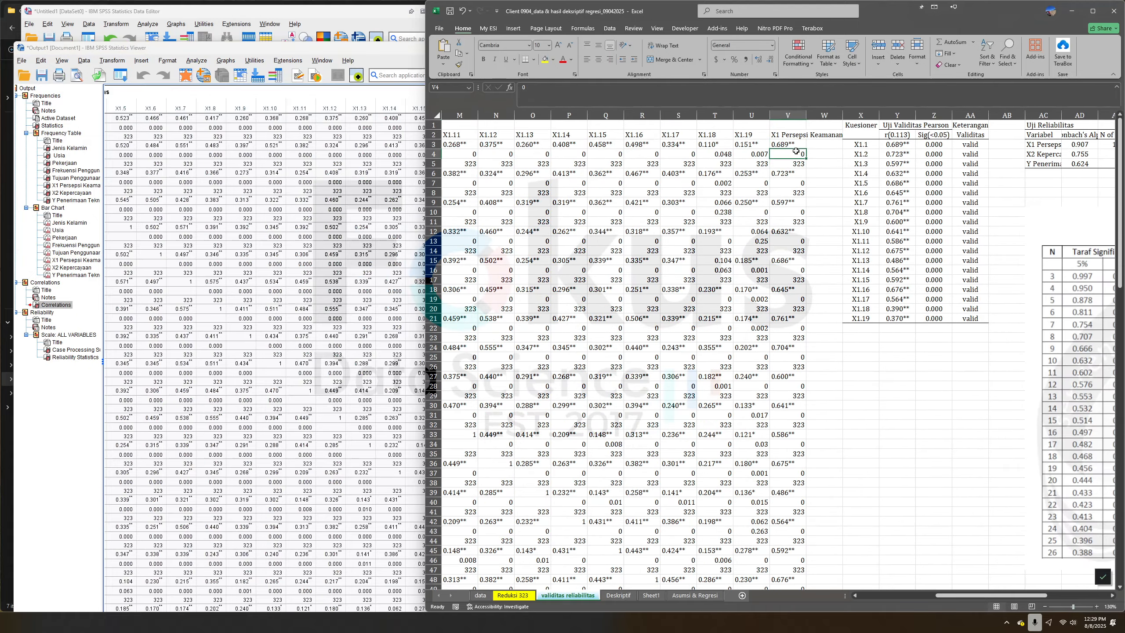
{"action": "left_click", "coordinate": [798, 183]}
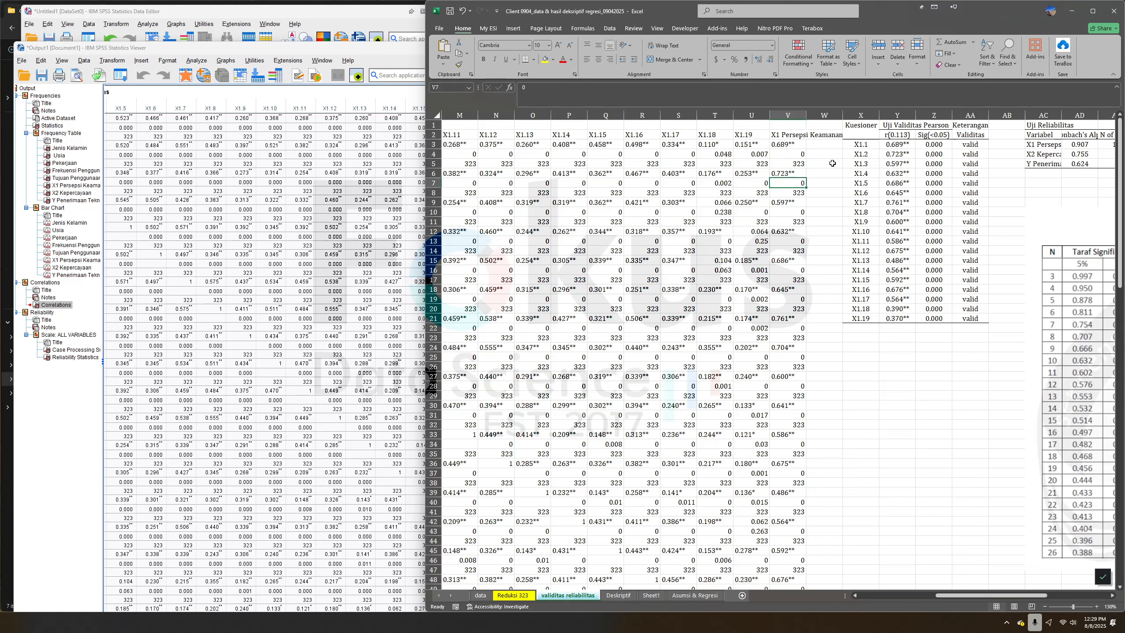
{"action": "left_click", "coordinate": [803, 156]}
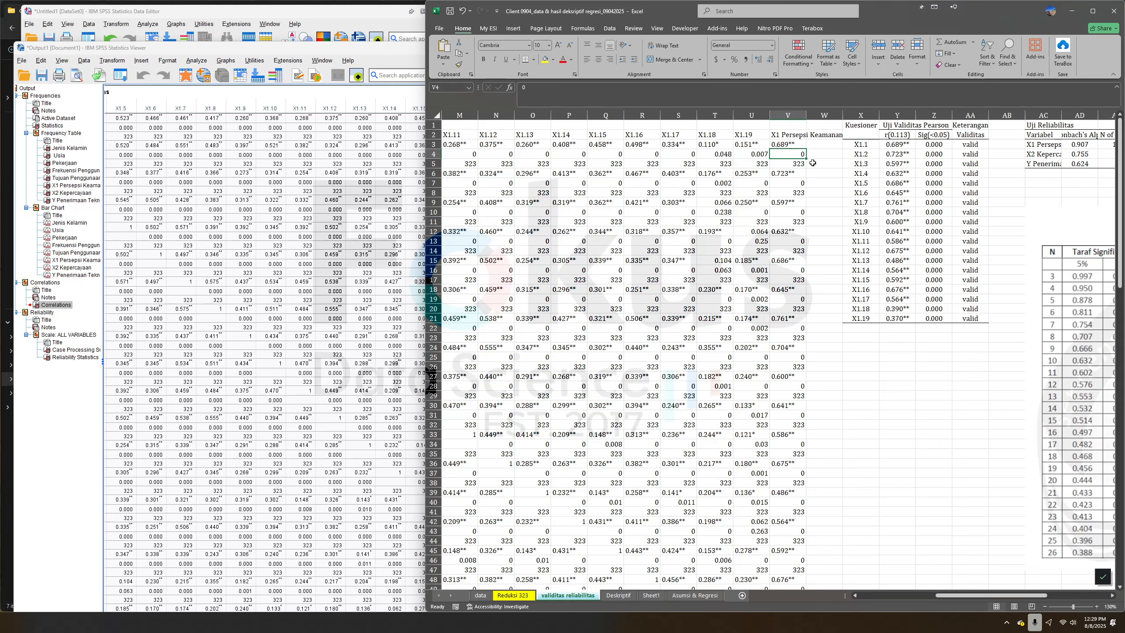
{"action": "left_click", "coordinate": [789, 182]}
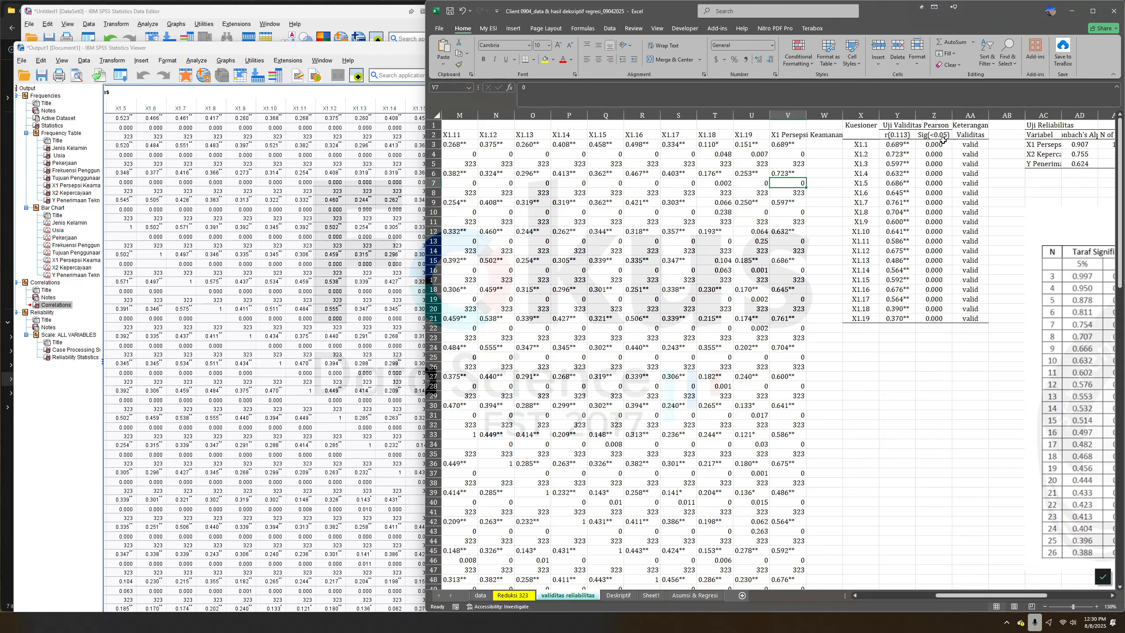
{"action": "left_click_drag", "start_coordinate": [939, 141], "coordinate": [920, 317]}
{"action": "left_click", "coordinate": [1007, 298]}
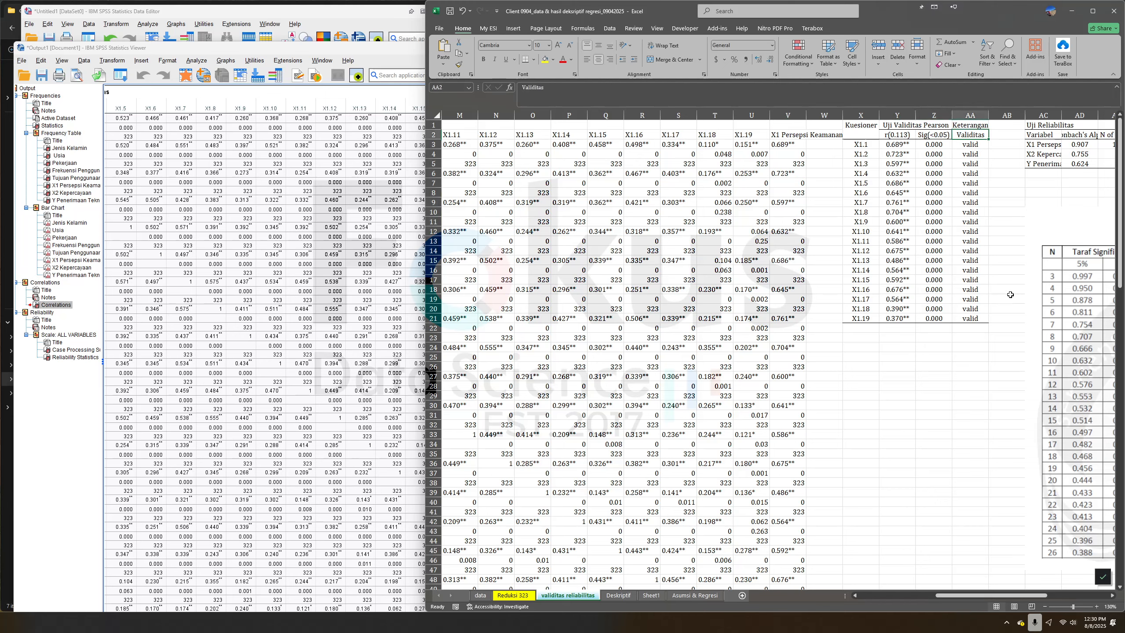
{"action": "left_click_drag", "start_coordinate": [892, 135], "coordinate": [900, 309]}
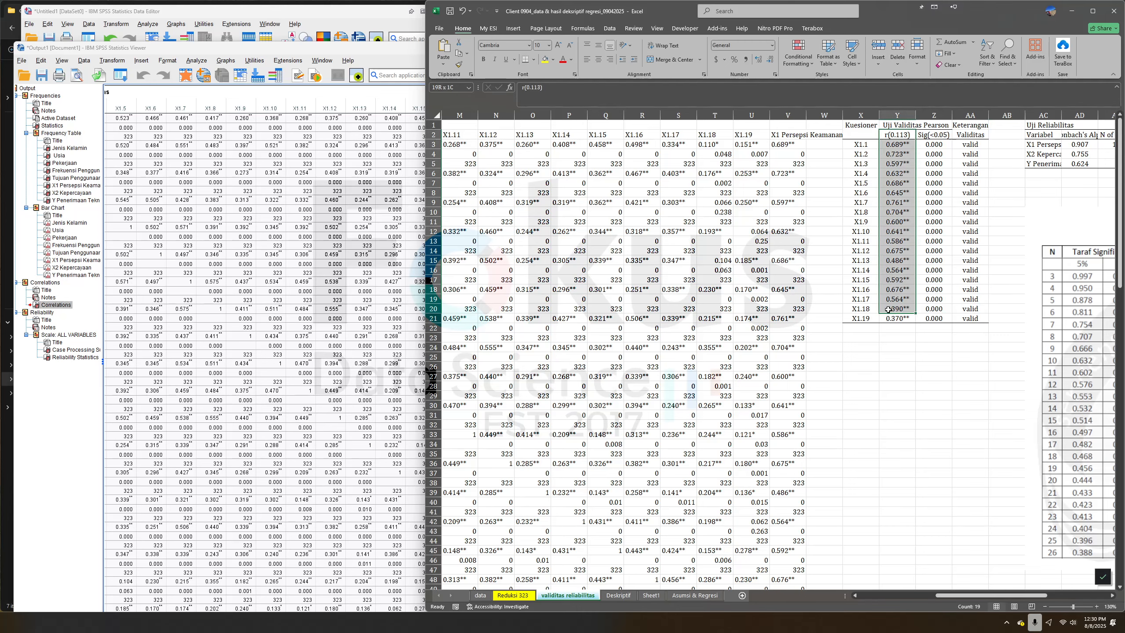
Consult the highlighted N 300 row in the Tabel r Korelasi Pearson picture and check the Sig(<0.05) column of the validity table.
{"action": "left_click_drag", "start_coordinate": [974, 597], "coordinate": [1014, 597]}
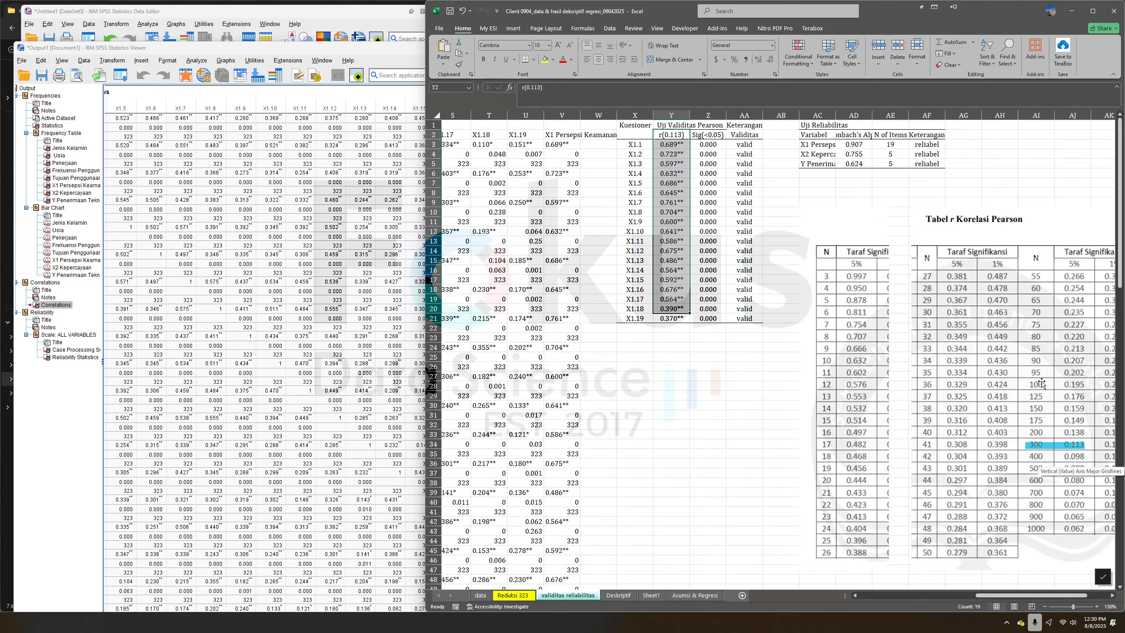
{"action": "left_click", "coordinate": [1032, 344]}
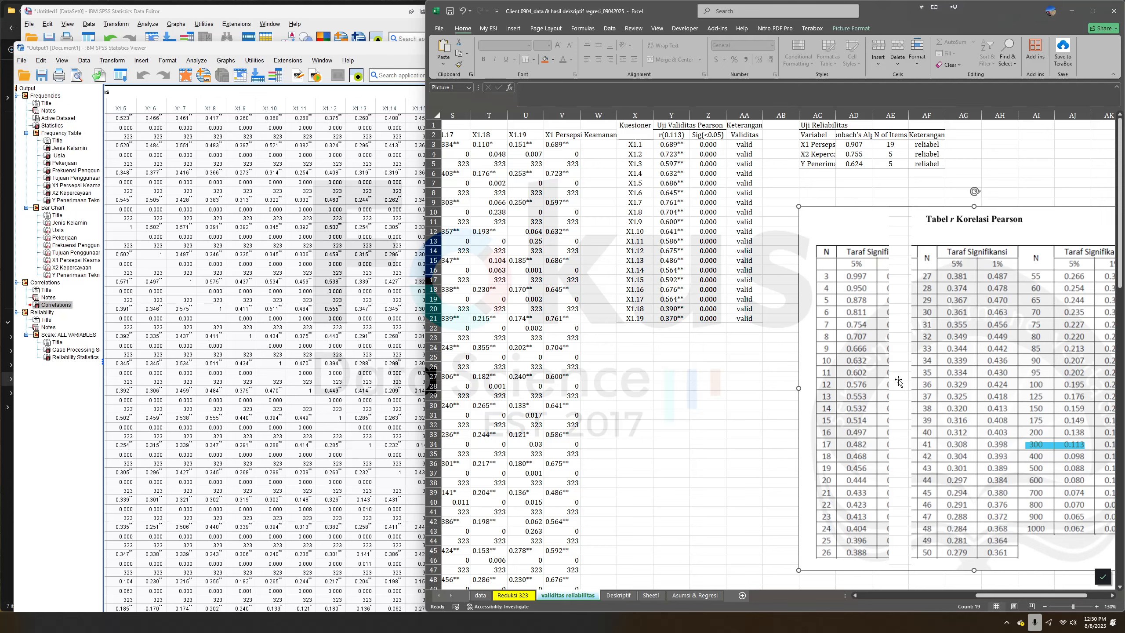
{"action": "left_click", "coordinate": [744, 366]}
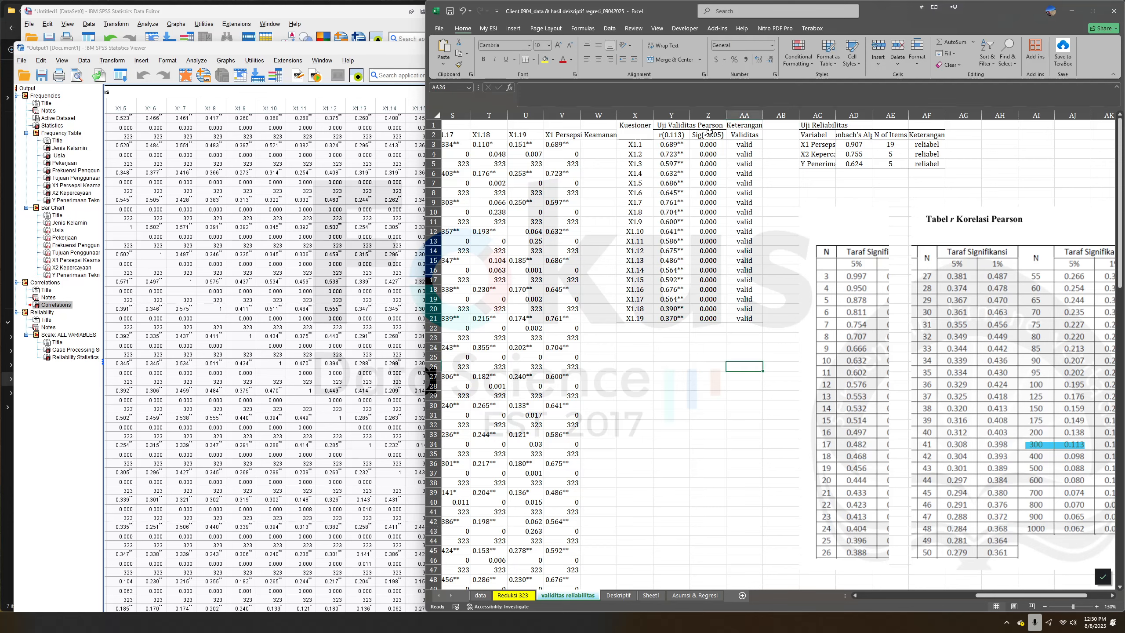
{"action": "left_click", "coordinate": [713, 116]}
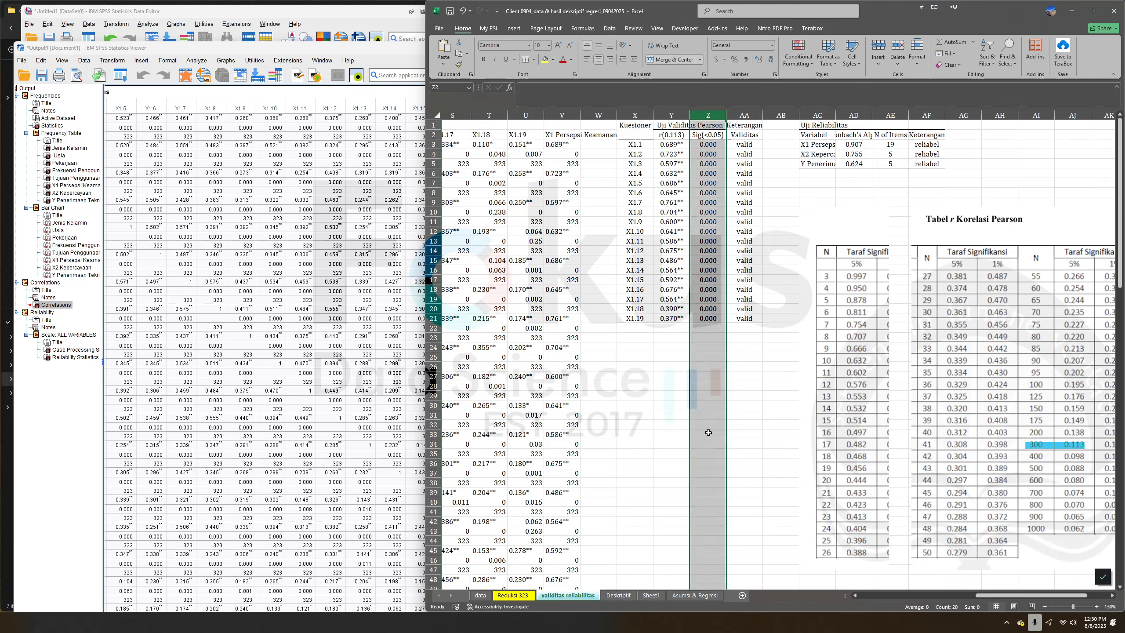
Compare Cronbach's Alpha in the SPSS Reliability Statistics table with the X1 Persepsi row of Excel's Uji Reliabilitas table.
{"action": "scroll", "coordinate": [304, 474], "scroll_direction": "down", "scroll_amount": 4}
{"action": "left_click", "coordinate": [301, 595]}
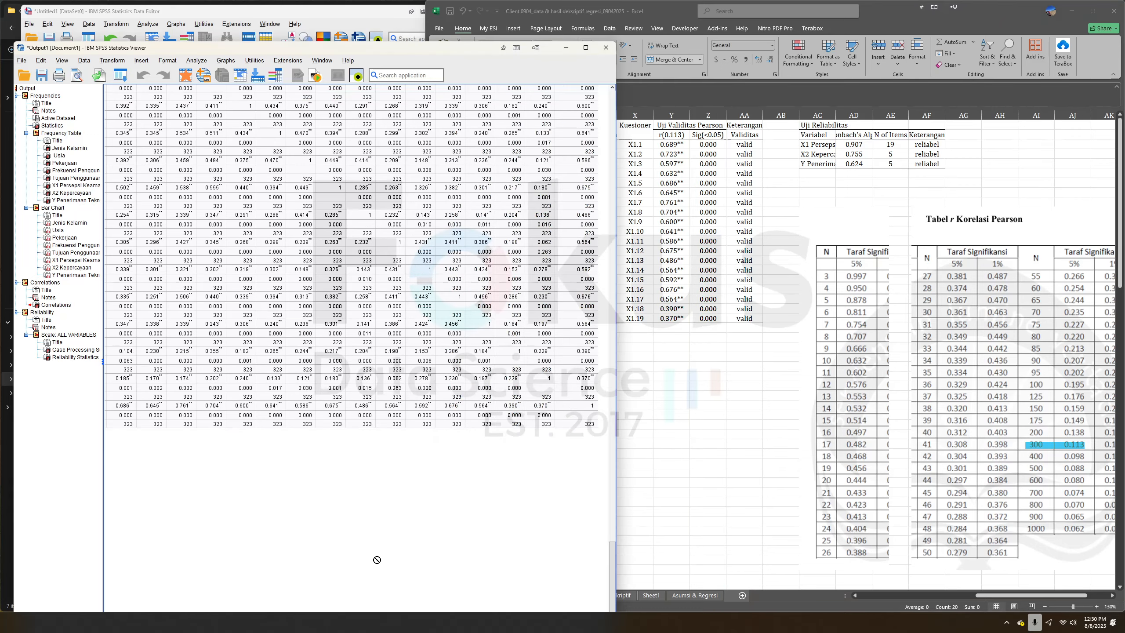
{"action": "left_click_drag", "start_coordinate": [441, 51], "coordinate": [450, 16]}
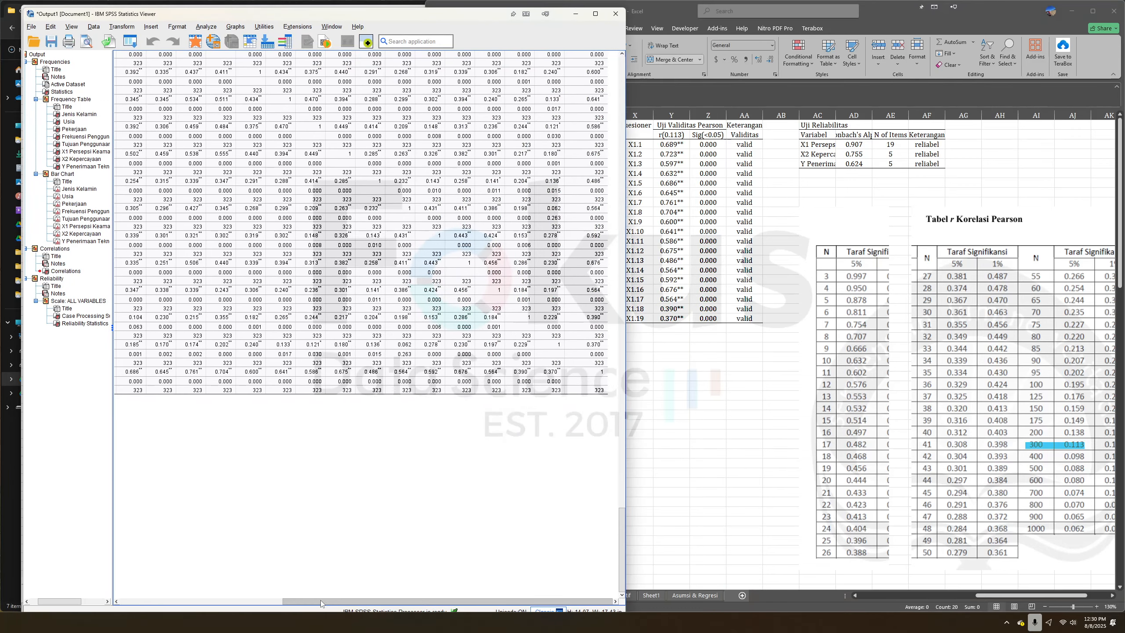
{"action": "left_click_drag", "start_coordinate": [328, 603], "coordinate": [164, 603]}
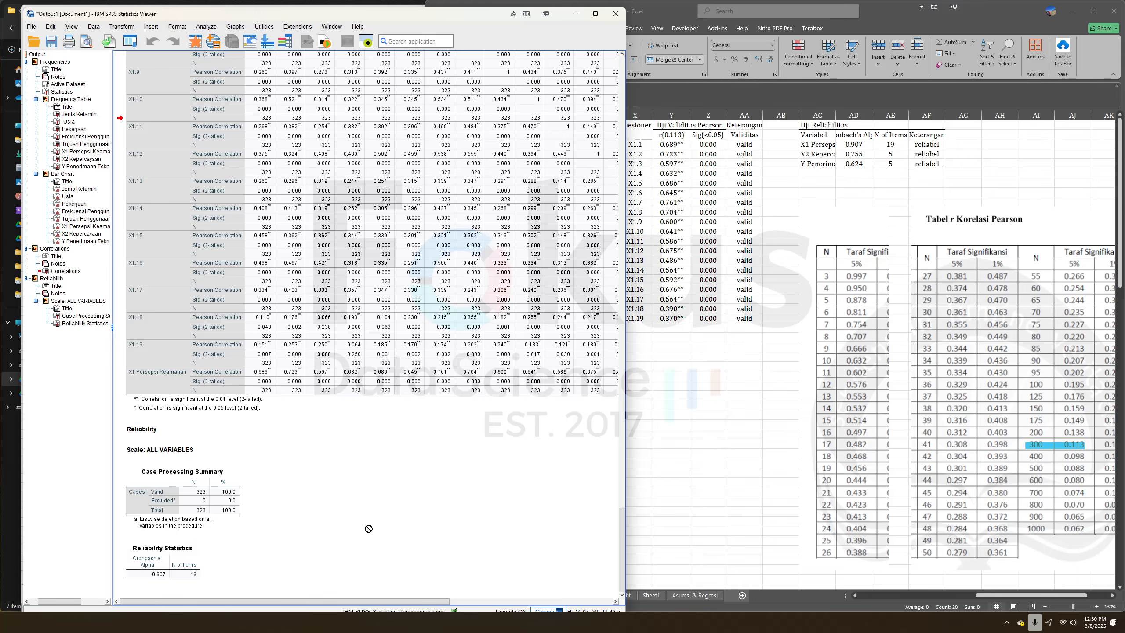
{"action": "left_click", "coordinate": [845, 144]}
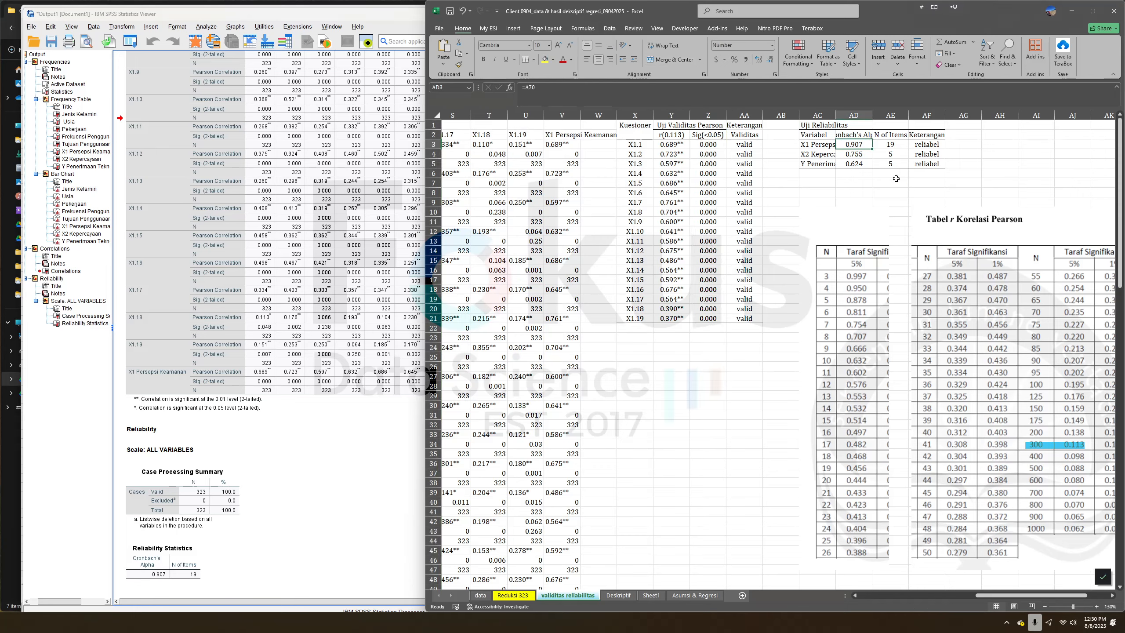
View the Asumsi Klasik and Regresi Linear Berganda tables on the Asumsi & Regresi sheet.
{"action": "left_click", "coordinate": [750, 444]}
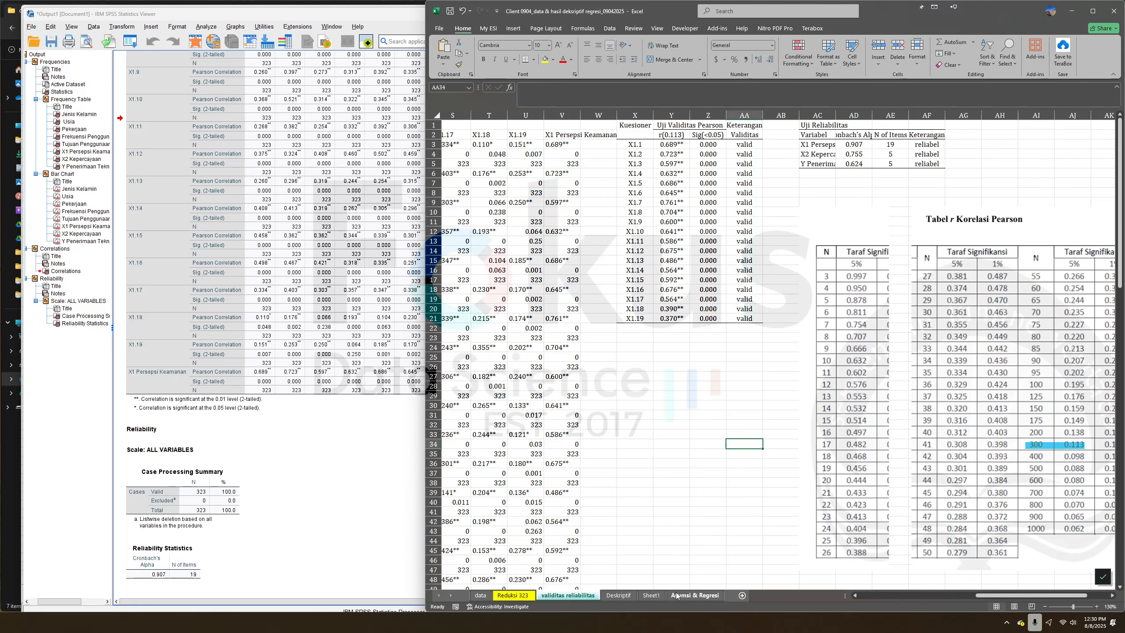
{"action": "left_click", "coordinate": [694, 596]}
{"action": "left_click_drag", "start_coordinate": [962, 595], "coordinate": [1036, 604]}
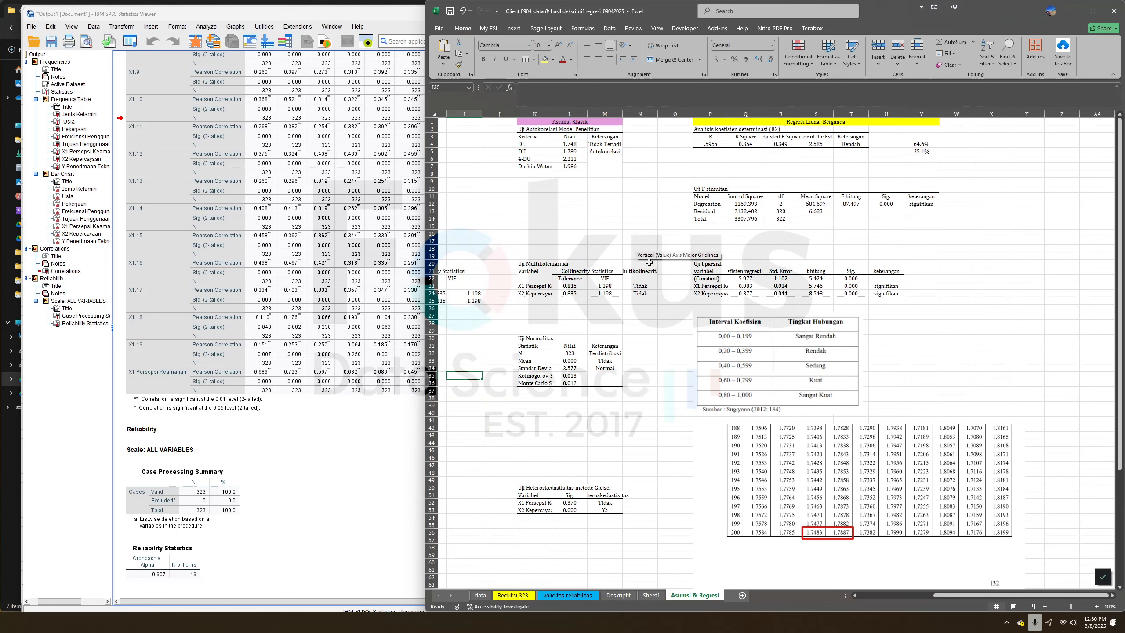
In SPSS, set up a Linear Regression with Y Penerimaan Teknologi [T_Y] as dependent and X1 Persepsi Keamanan [T_X1] and X2 Kepercayaan [T_X2] as independents.
{"action": "left_click", "coordinate": [369, 494]}
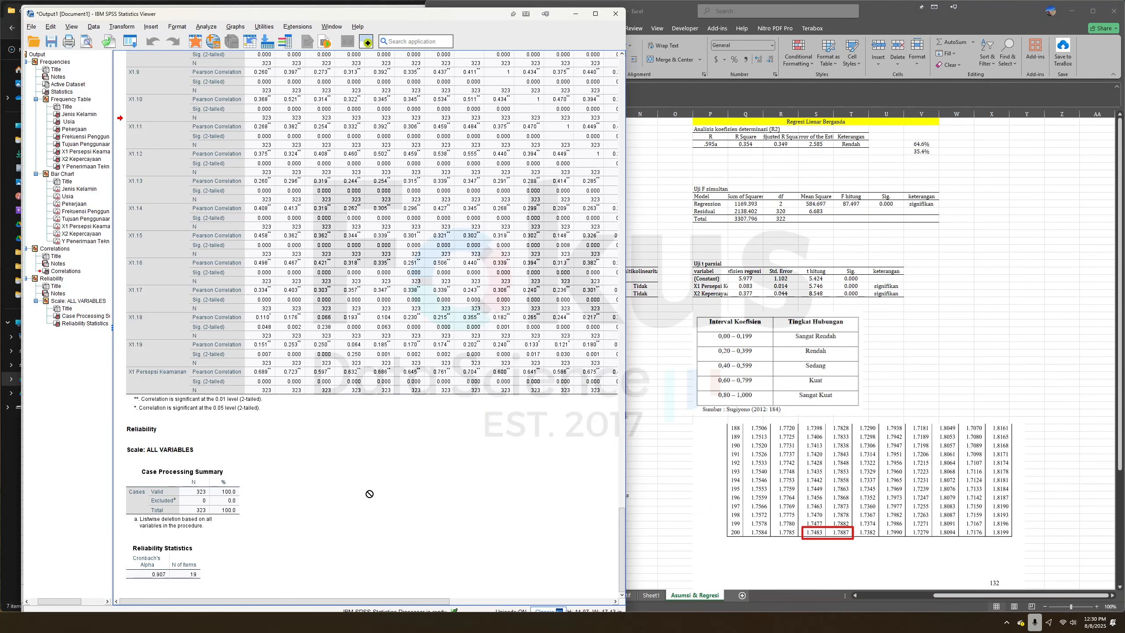
{"action": "left_click", "coordinate": [206, 27]}
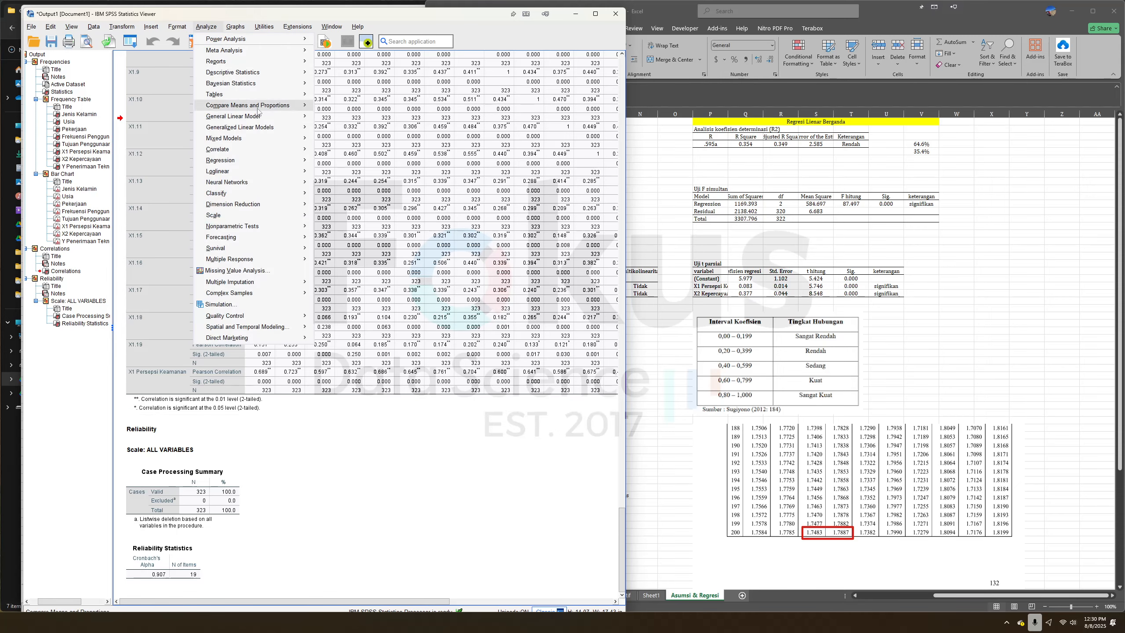
{"action": "mouse_move", "coordinate": [254, 167]}
{"action": "left_click", "coordinate": [336, 171]}
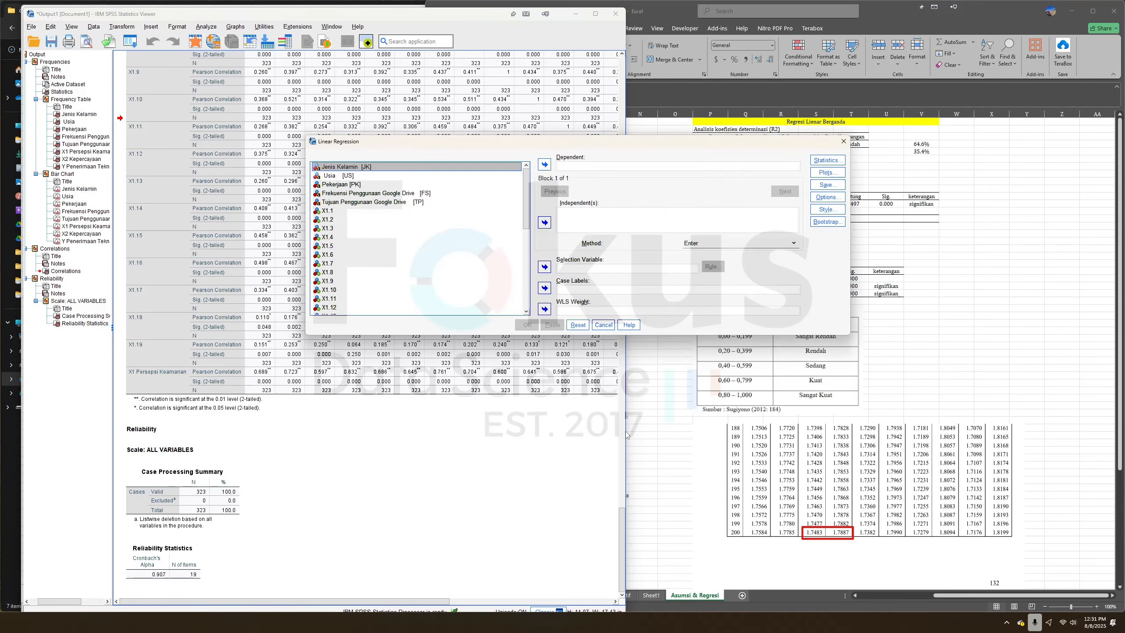
{"action": "scroll", "coordinate": [465, 259], "scroll_direction": "down", "scroll_amount": 8}
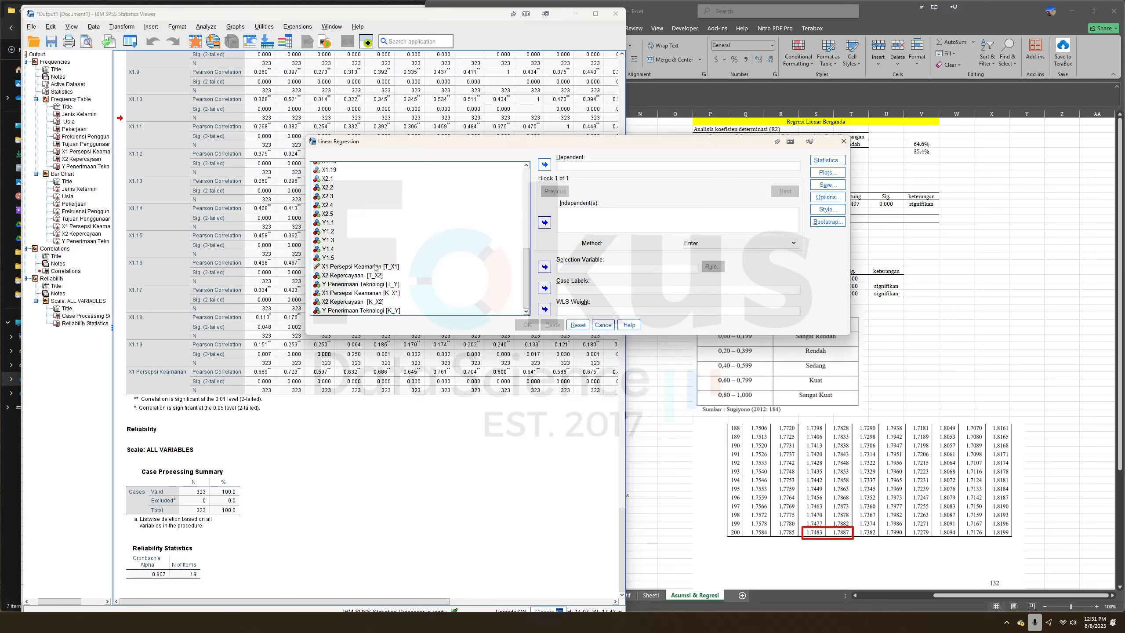
{"action": "left_click", "coordinate": [389, 269]}
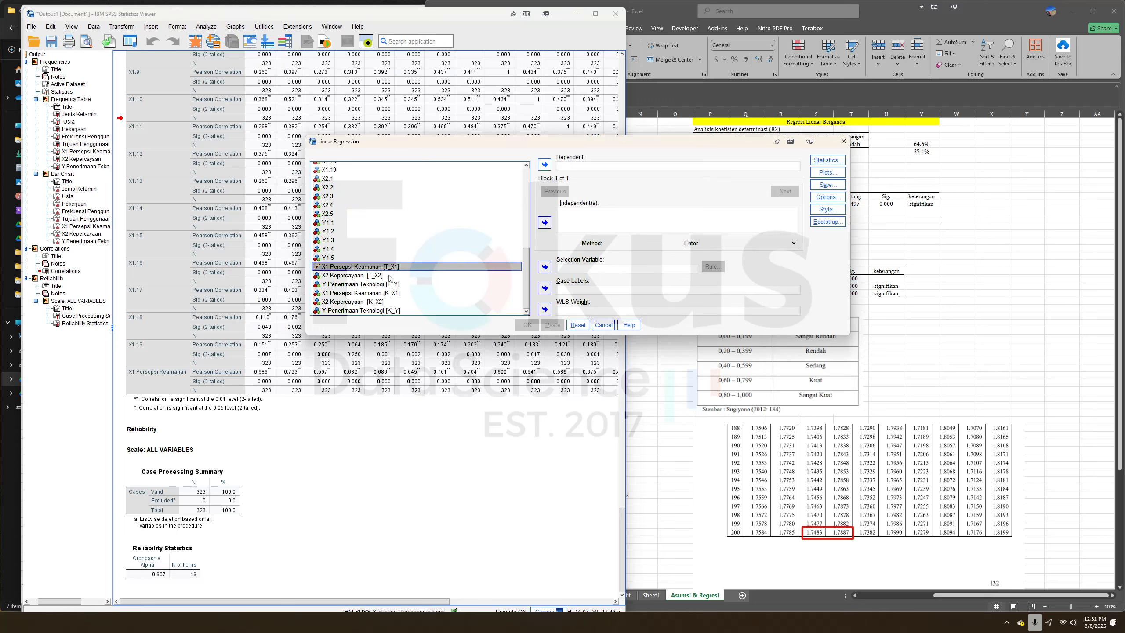
{"action": "left_click", "coordinate": [390, 276], "text": "ctrl"}
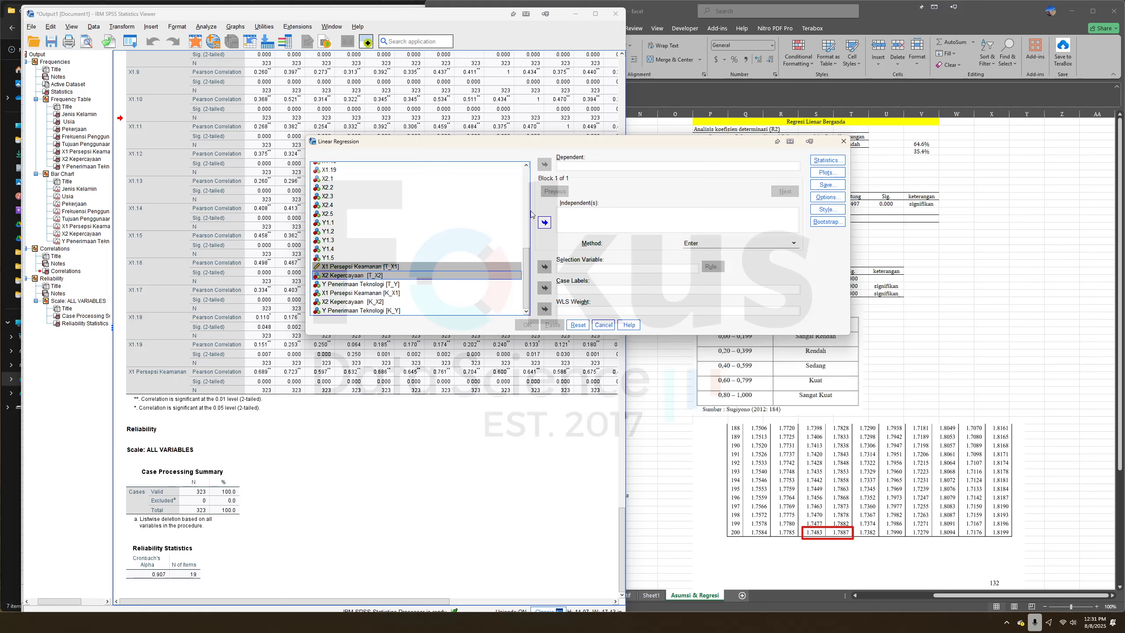
{"action": "left_click", "coordinate": [544, 222]}
{"action": "left_click", "coordinate": [406, 285]}
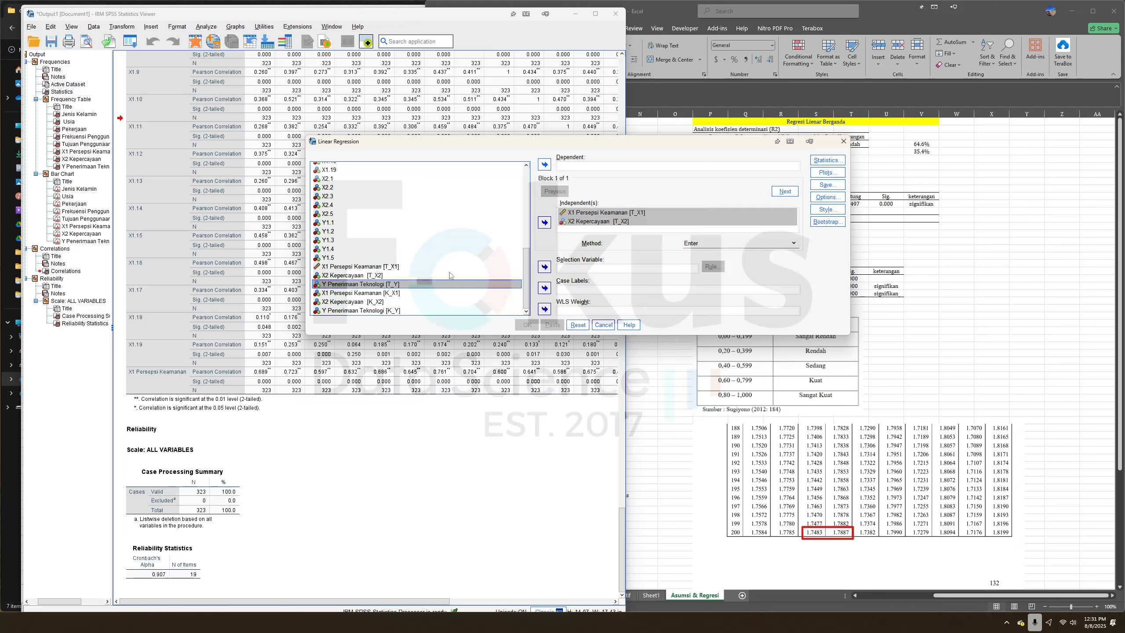
{"action": "left_click", "coordinate": [545, 165]}
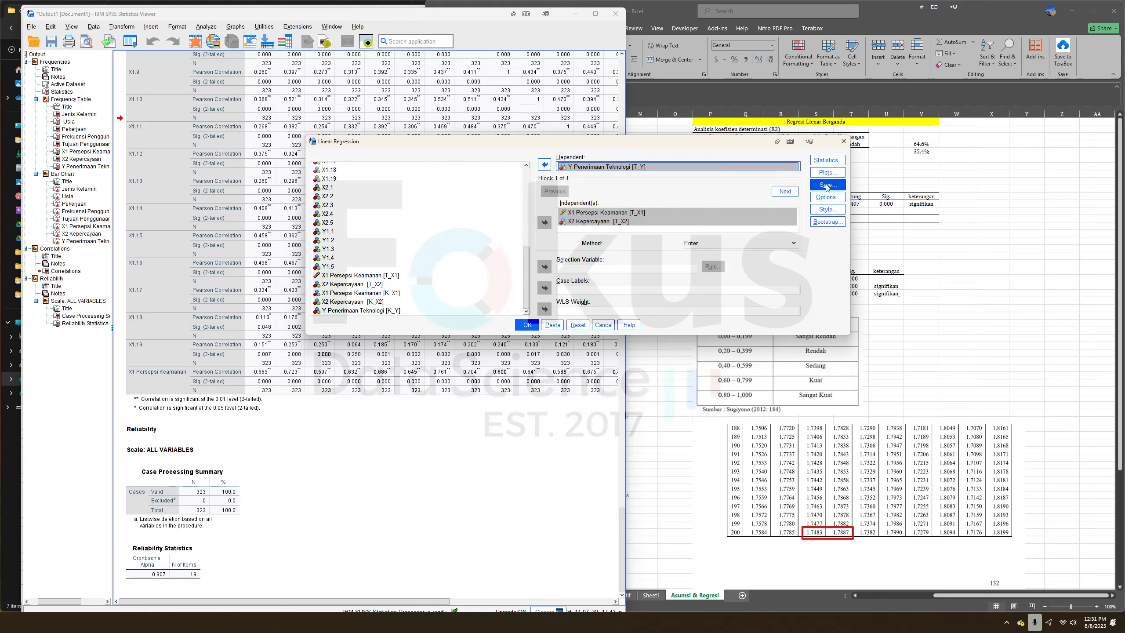
Add Collinearity diagnostics and the Durbin-Watson test to the regression statistics.
{"action": "left_click", "coordinate": [826, 160]}
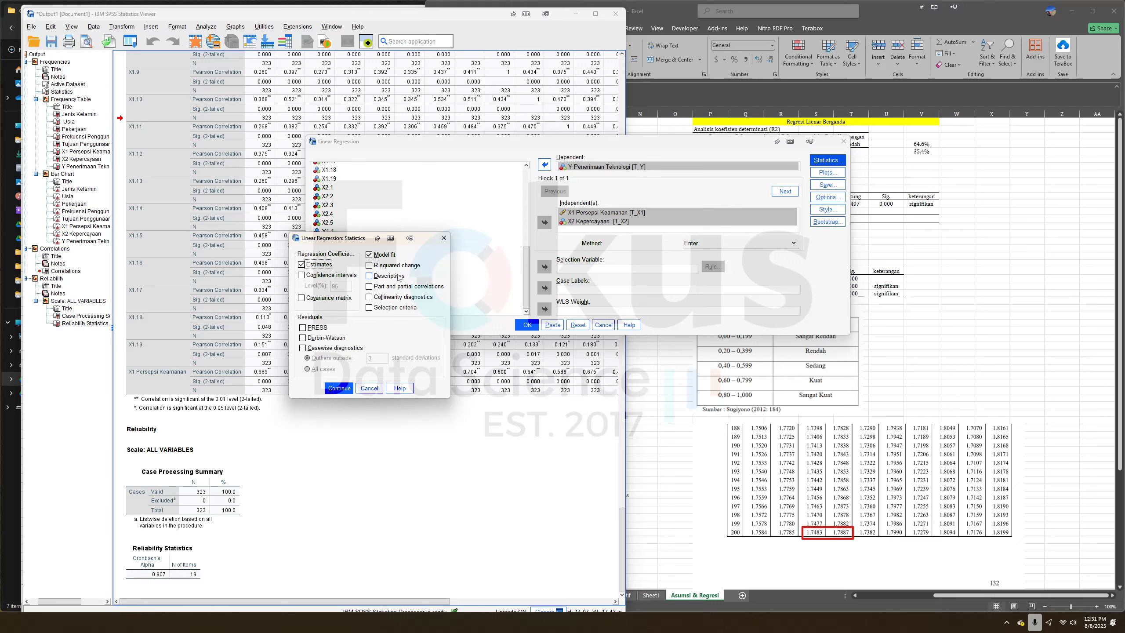
{"action": "left_click", "coordinate": [404, 298]}
{"action": "left_click", "coordinate": [335, 339]}
{"action": "left_click", "coordinate": [339, 388]}
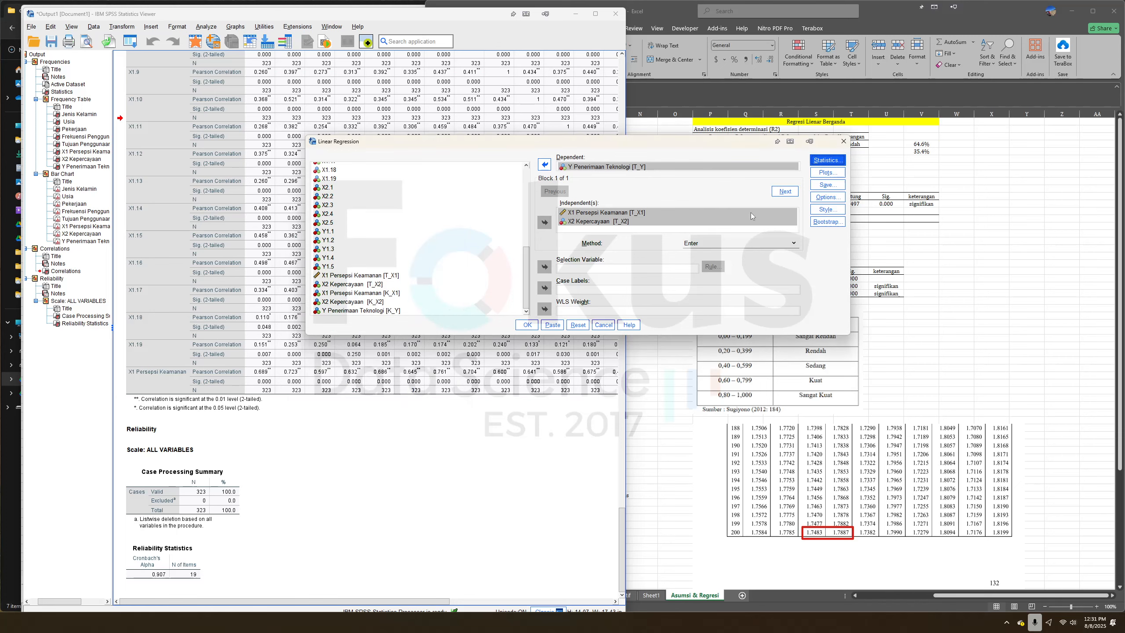
Set the regression plots to *SRESID on Y and *ZPRED on X, and include the histogram and normal probability plot.
{"action": "left_click", "coordinate": [826, 172]}
{"action": "left_click", "coordinate": [304, 273]}
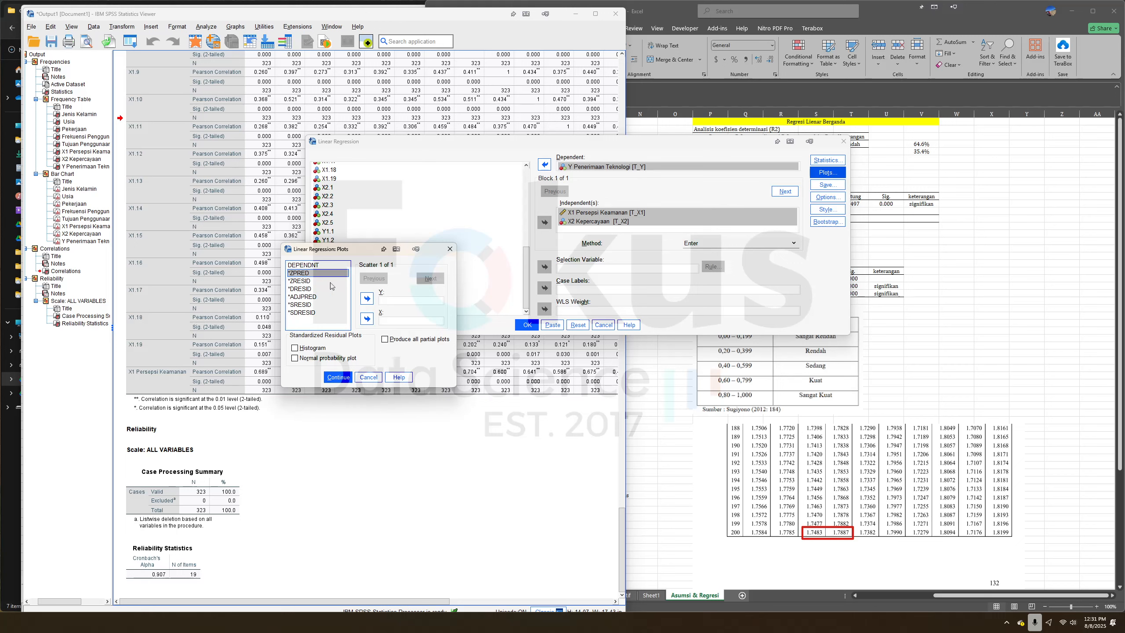
{"action": "left_click", "coordinate": [368, 318]}
{"action": "left_click", "coordinate": [306, 305]}
{"action": "left_click", "coordinate": [367, 298]}
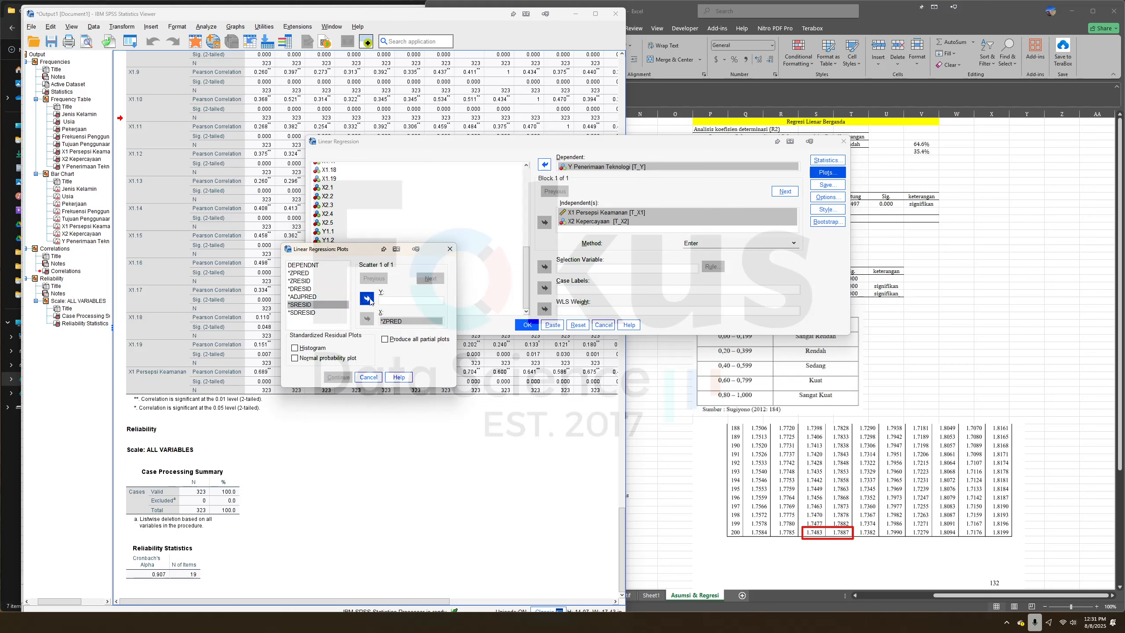
{"action": "left_click", "coordinate": [318, 350]}
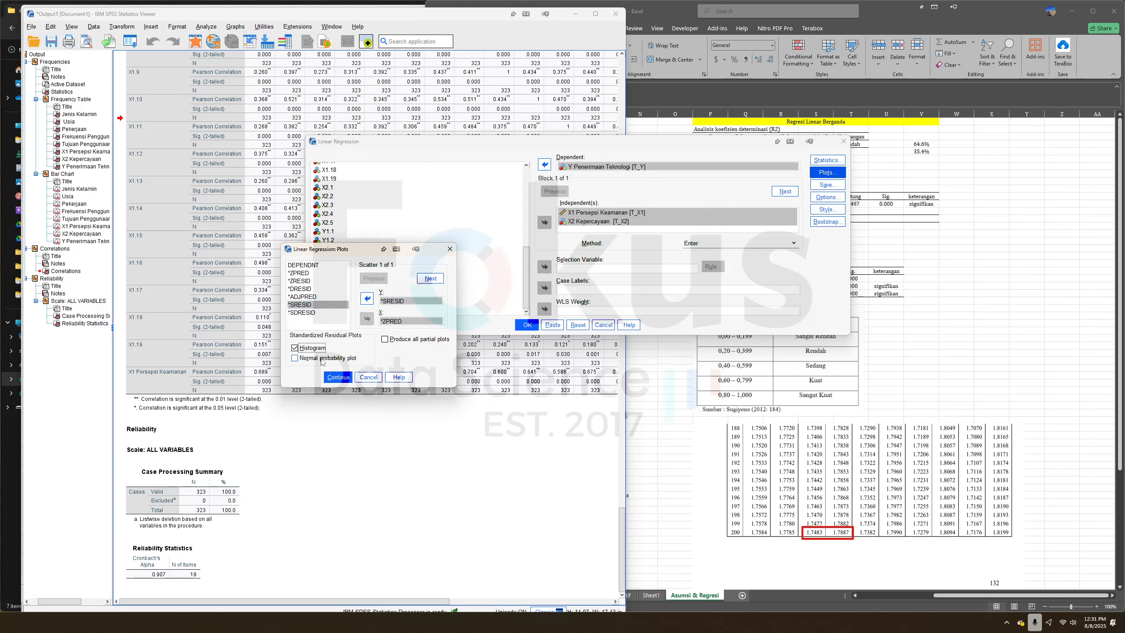
{"action": "left_click", "coordinate": [322, 361]}
{"action": "left_click", "coordinate": [338, 377]}
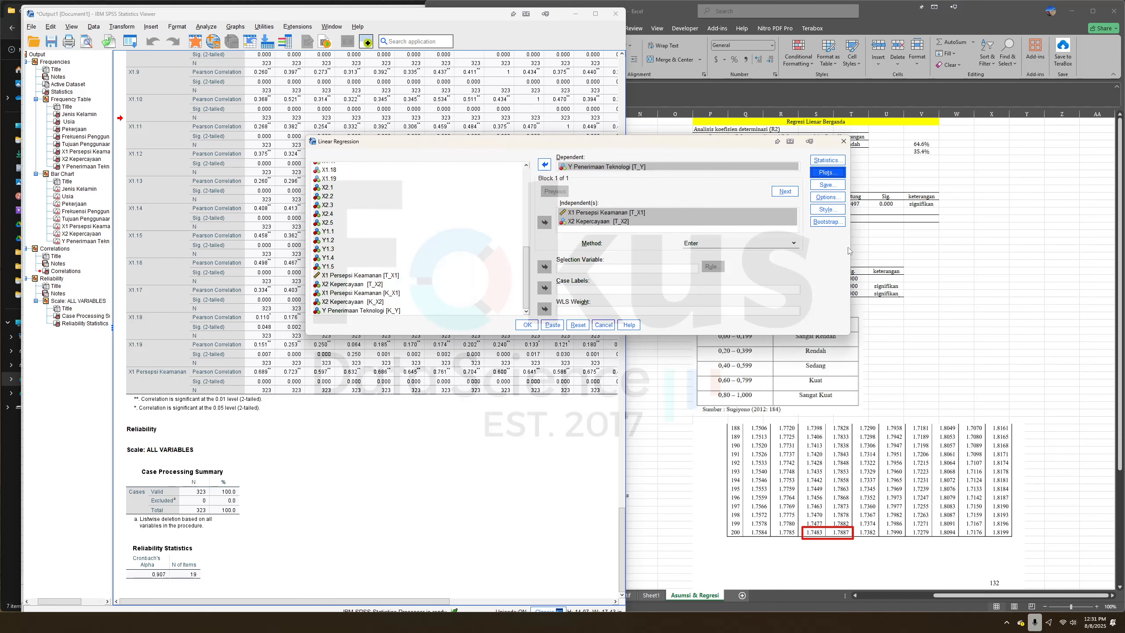
Save the unstandardized residuals, run the linear regression, and review its residual histogram, P-P plot and scatterplot.
{"action": "left_click", "coordinate": [828, 184]}
{"action": "left_click", "coordinate": [541, 126]}
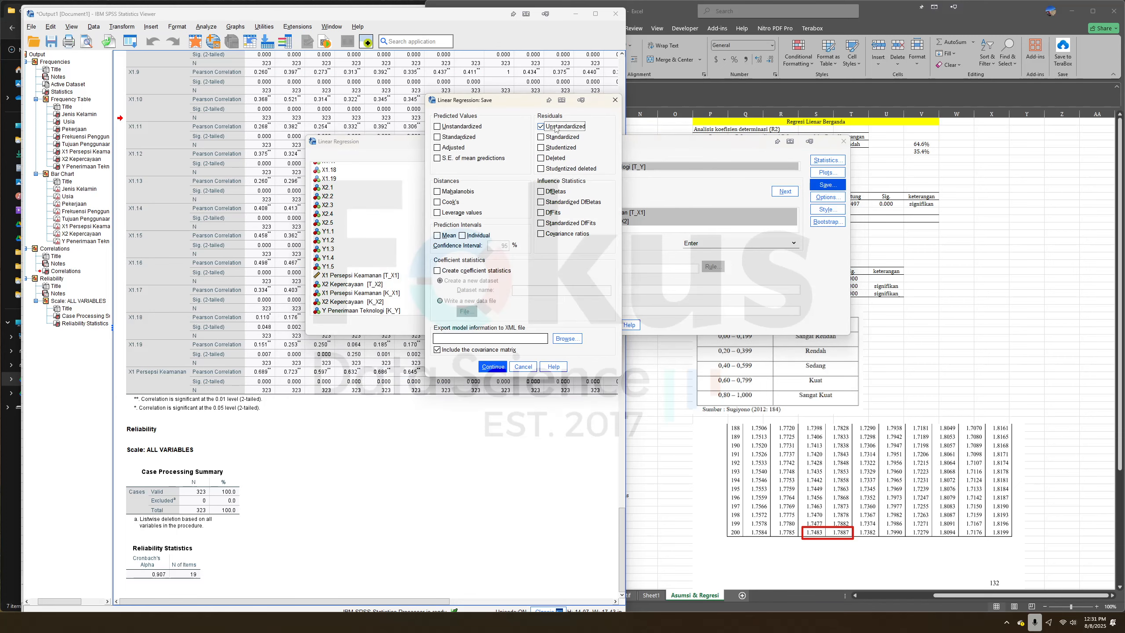
{"action": "left_click", "coordinate": [492, 366]}
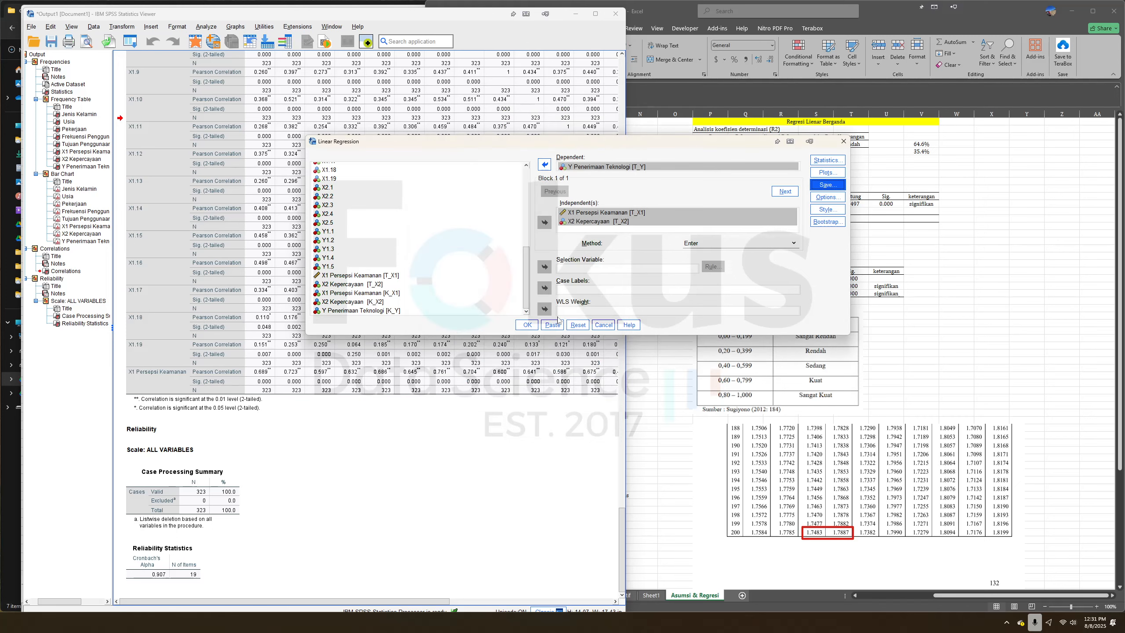
{"action": "left_click", "coordinate": [528, 325]}
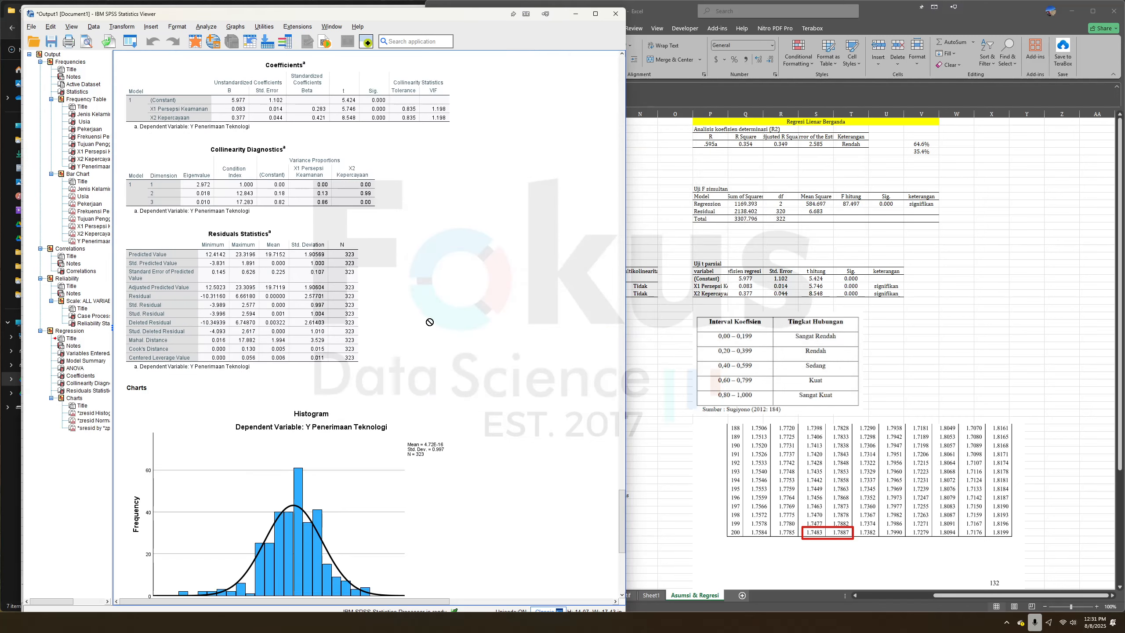
{"action": "scroll", "coordinate": [430, 322], "scroll_direction": "down", "scroll_amount": 8}
{"action": "scroll", "coordinate": [229, 378], "scroll_direction": "up", "scroll_amount": 5}
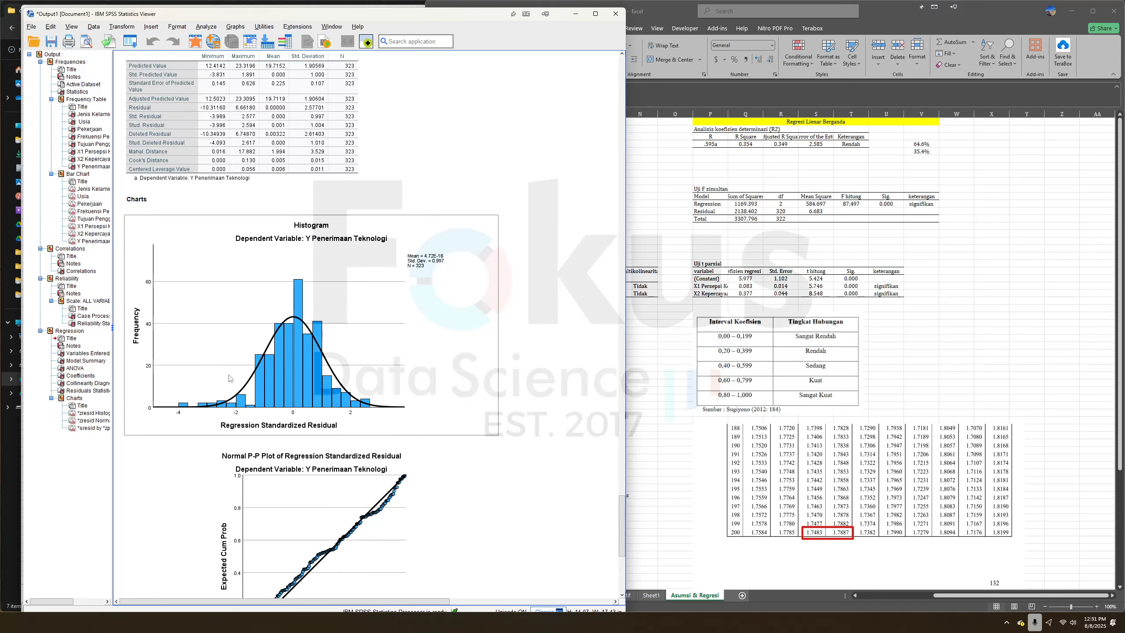
{"action": "scroll", "coordinate": [229, 378], "scroll_direction": "down", "scroll_amount": 5}
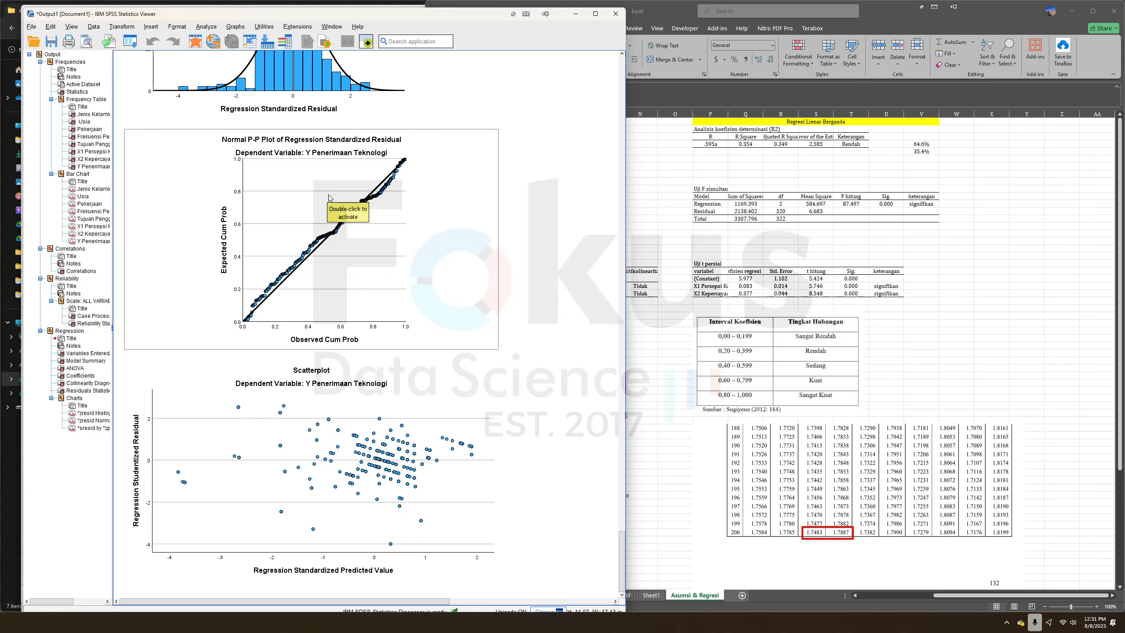
Run a legacy 1-Sample K-S normality test on Unstandardized Residual [RES_1].
{"action": "left_click", "coordinate": [205, 26]}
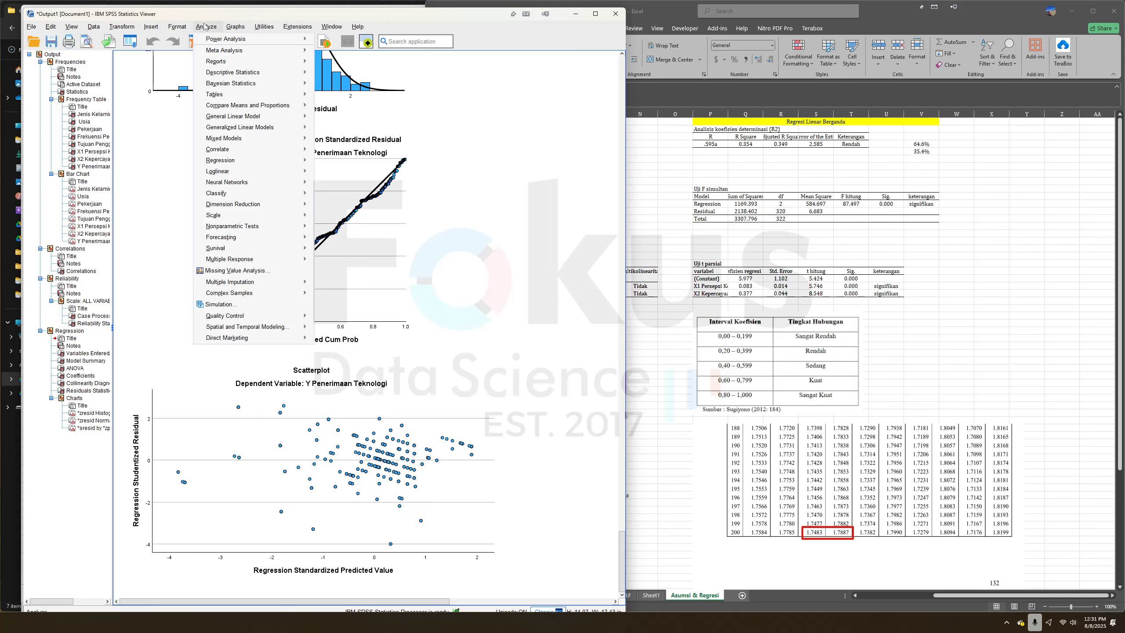
{"action": "mouse_move", "coordinate": [250, 166]}
{"action": "mouse_move", "coordinate": [243, 218]}
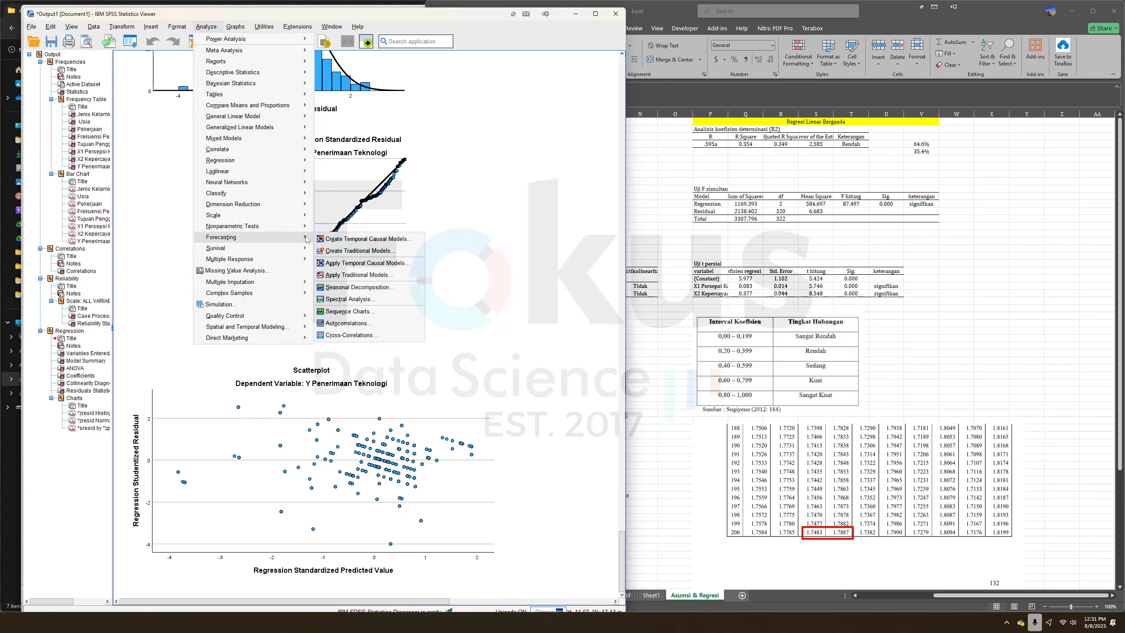
{"action": "mouse_move", "coordinate": [380, 276]}
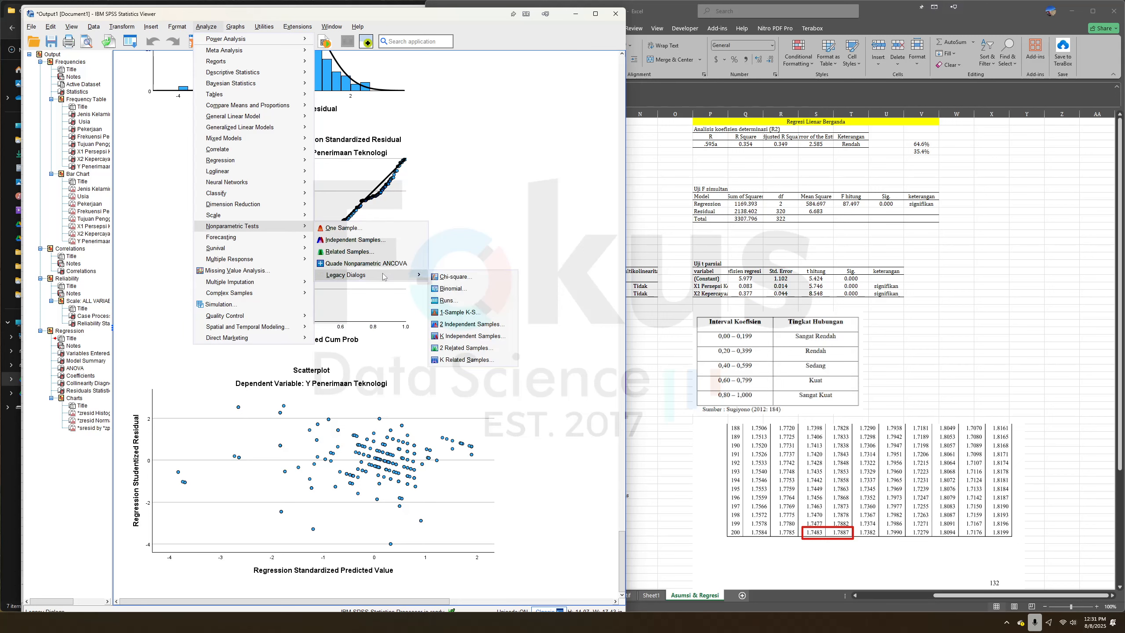
{"action": "left_click", "coordinate": [466, 315]}
{"action": "scroll", "coordinate": [324, 197], "scroll_direction": "down", "scroll_amount": 10}
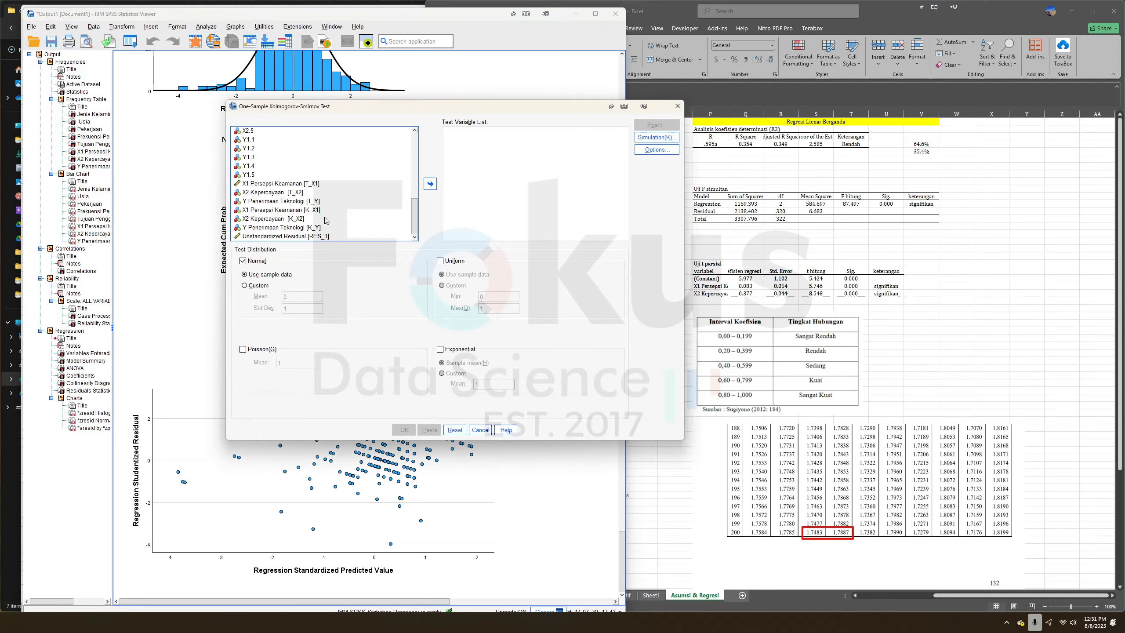
{"action": "left_click", "coordinate": [249, 238]}
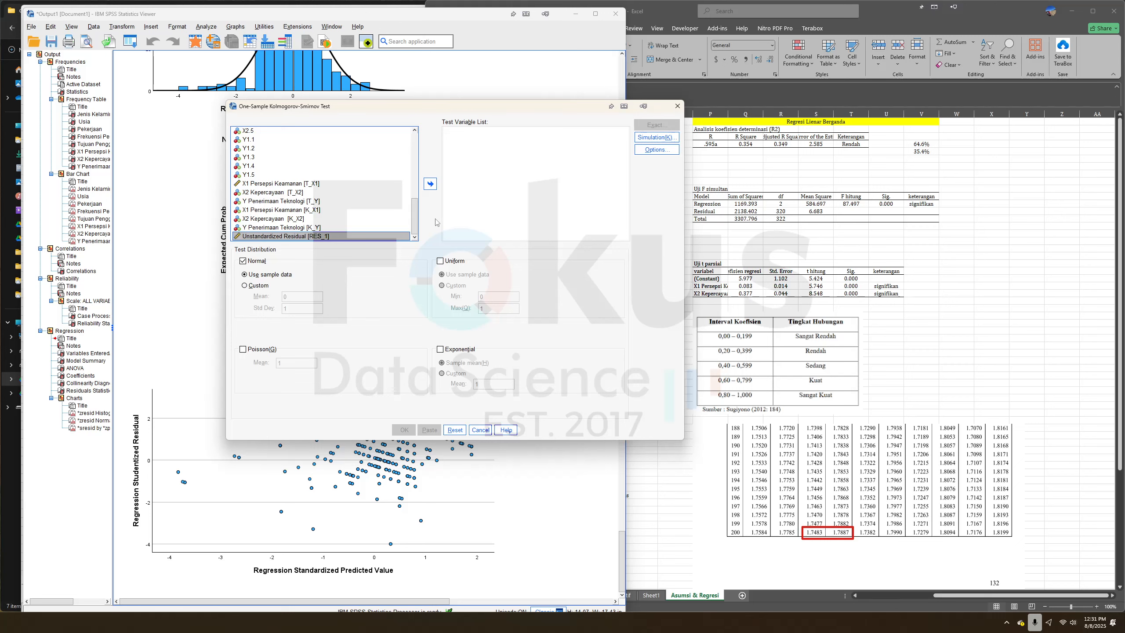
{"action": "left_click", "coordinate": [430, 184]}
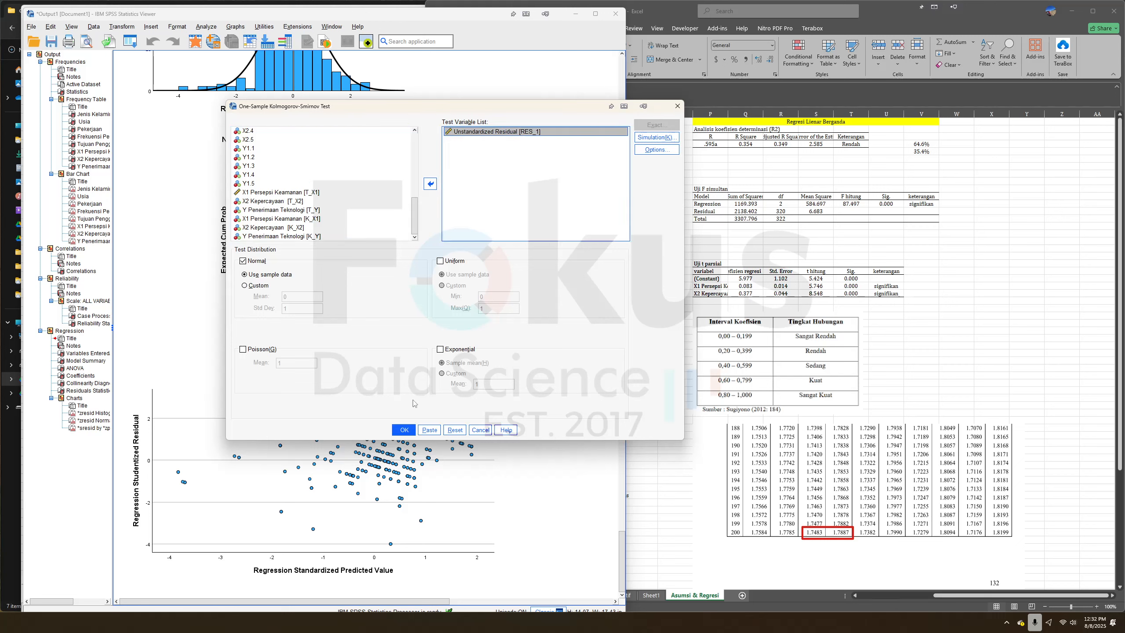
{"action": "left_click", "coordinate": [403, 429]}
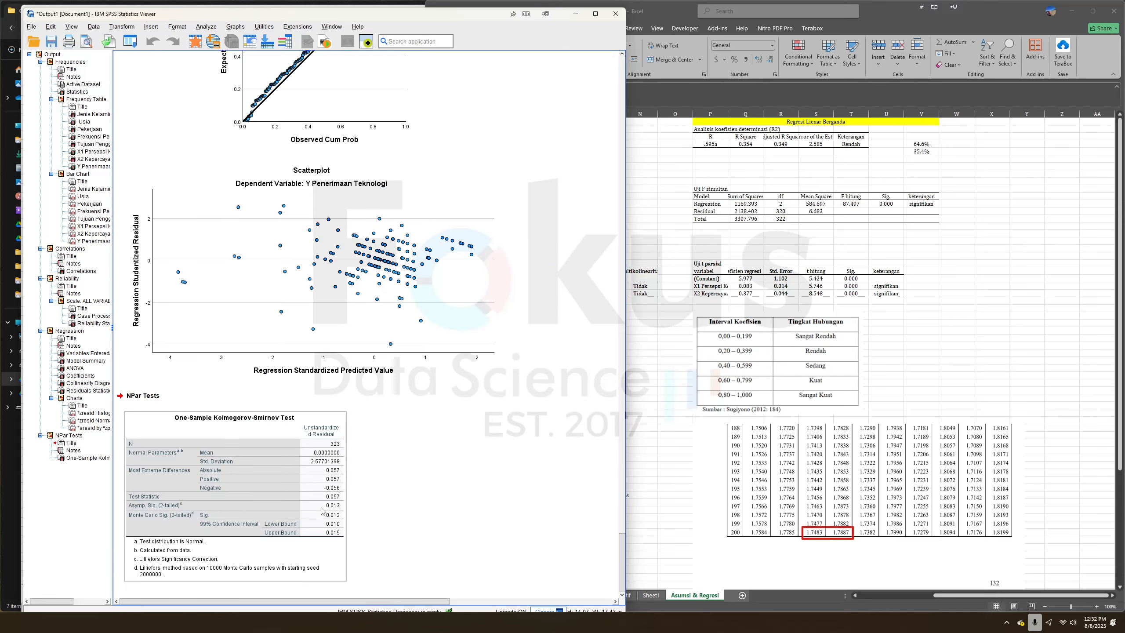
Compare the Kolmogorov-Smirnov output with Excel's Uji Normalitas table, and view the Uji Heteroskedastisitas metode Glejser table.
{"action": "left_click", "coordinate": [428, 511]}
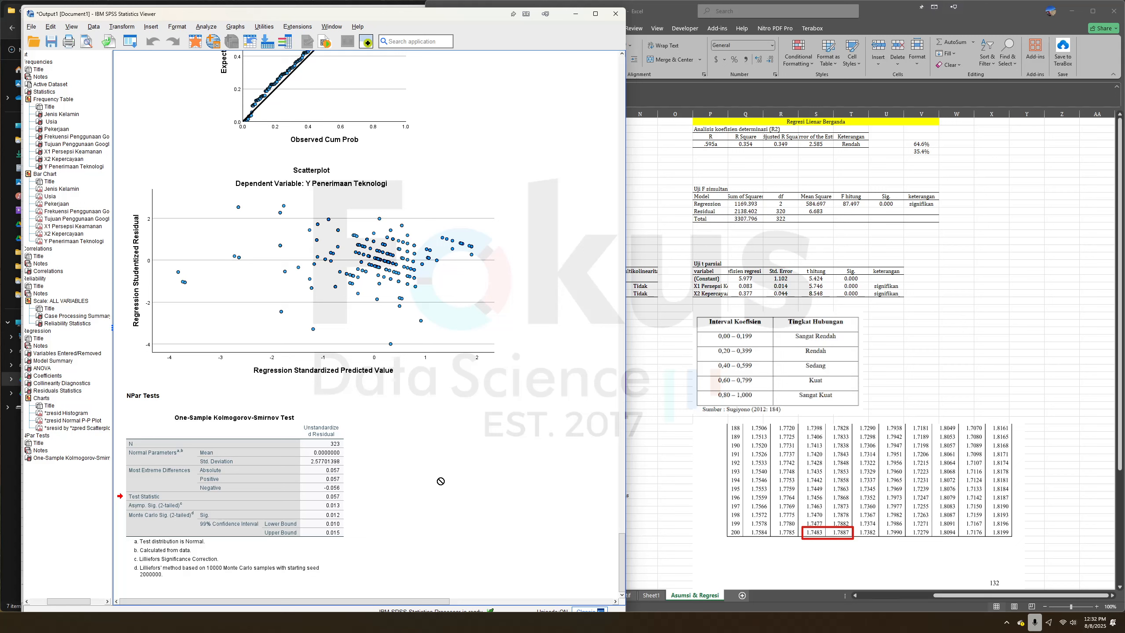
{"action": "left_click", "coordinate": [814, 433]}
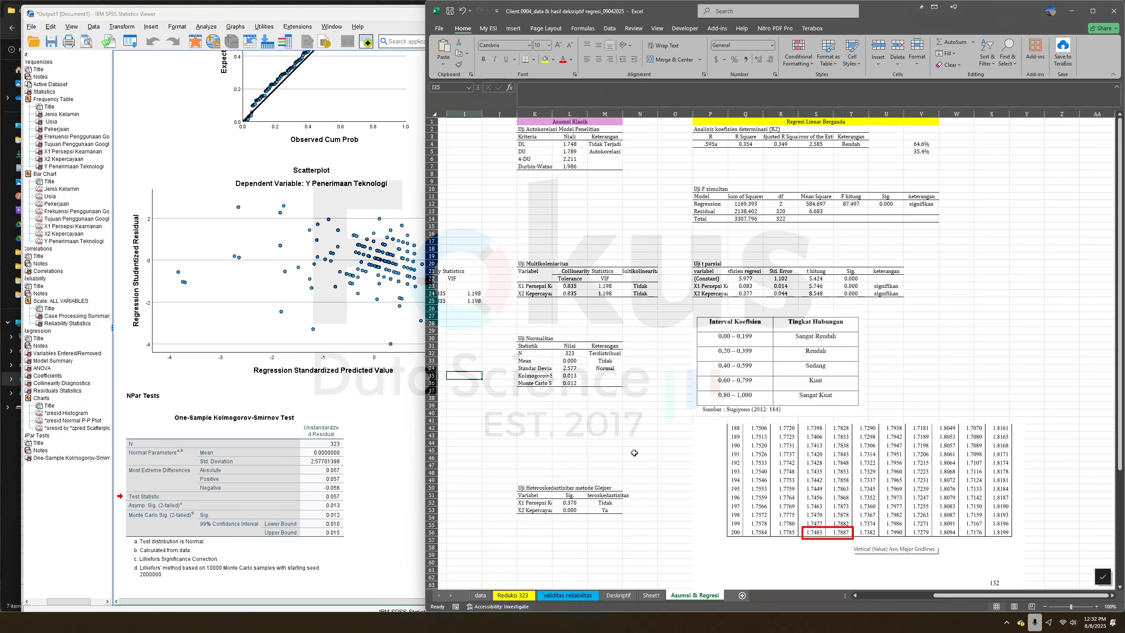
{"action": "left_click", "coordinate": [365, 472]}
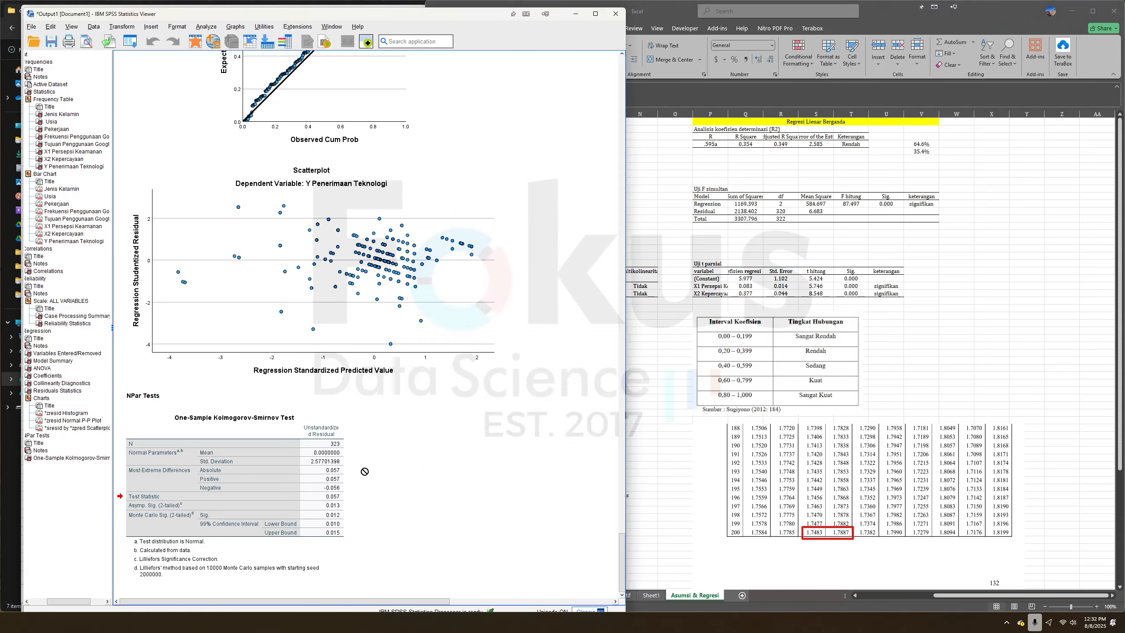
{"action": "left_click", "coordinate": [644, 503]}
{"action": "scroll", "coordinate": [645, 501], "scroll_direction": "down", "scroll_amount": 10}
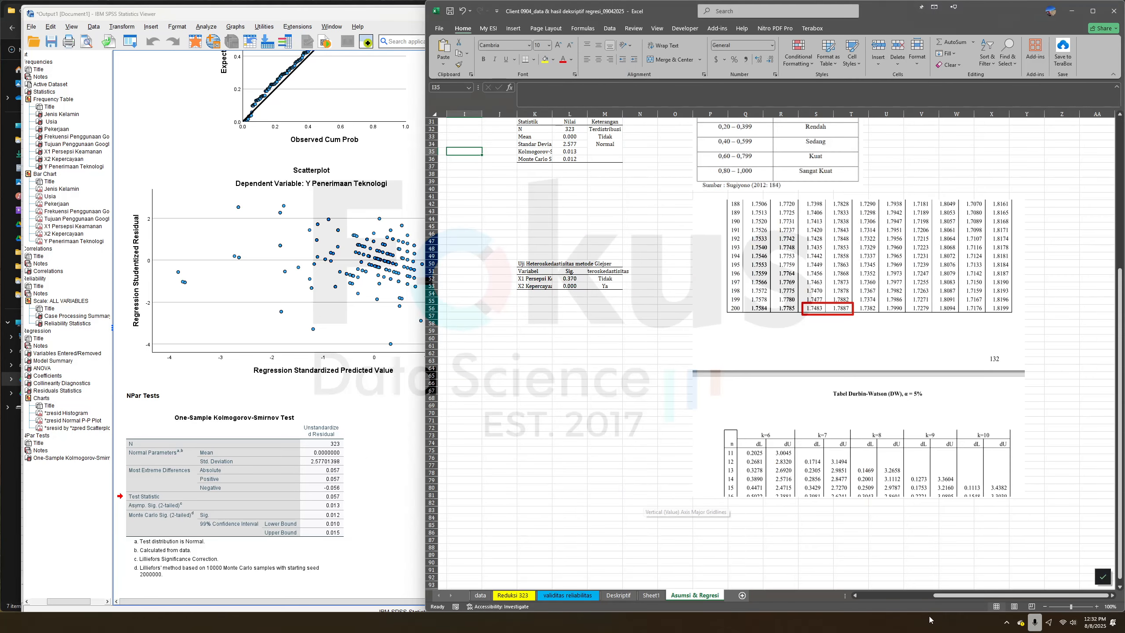
{"action": "left_click_drag", "start_coordinate": [992, 596], "coordinate": [929, 595]}
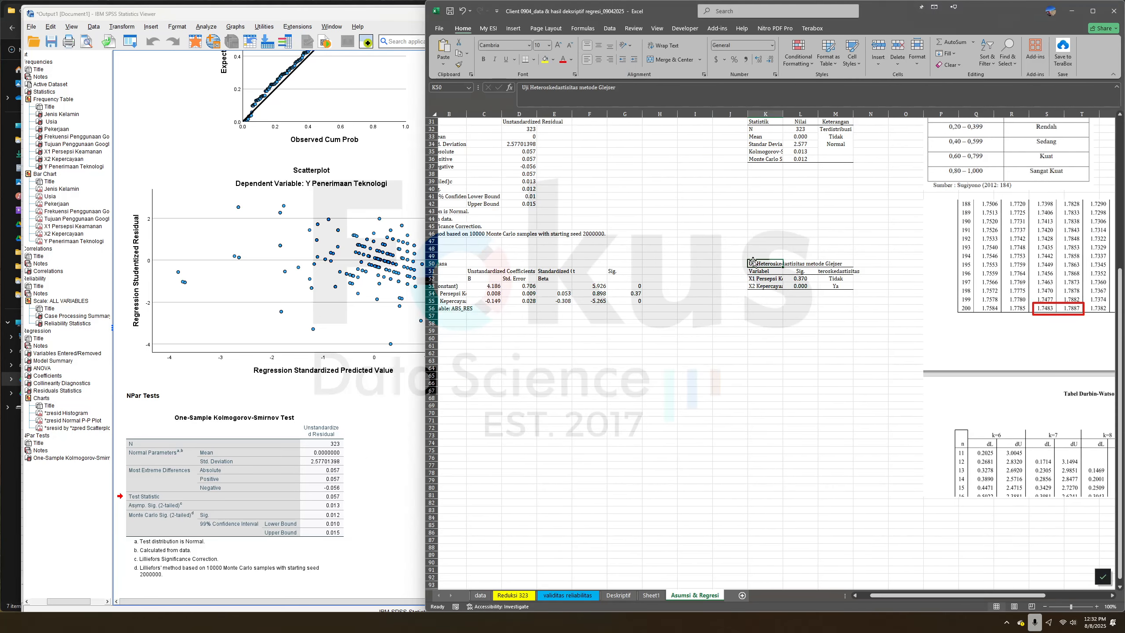
{"action": "left_click", "coordinate": [367, 412]}
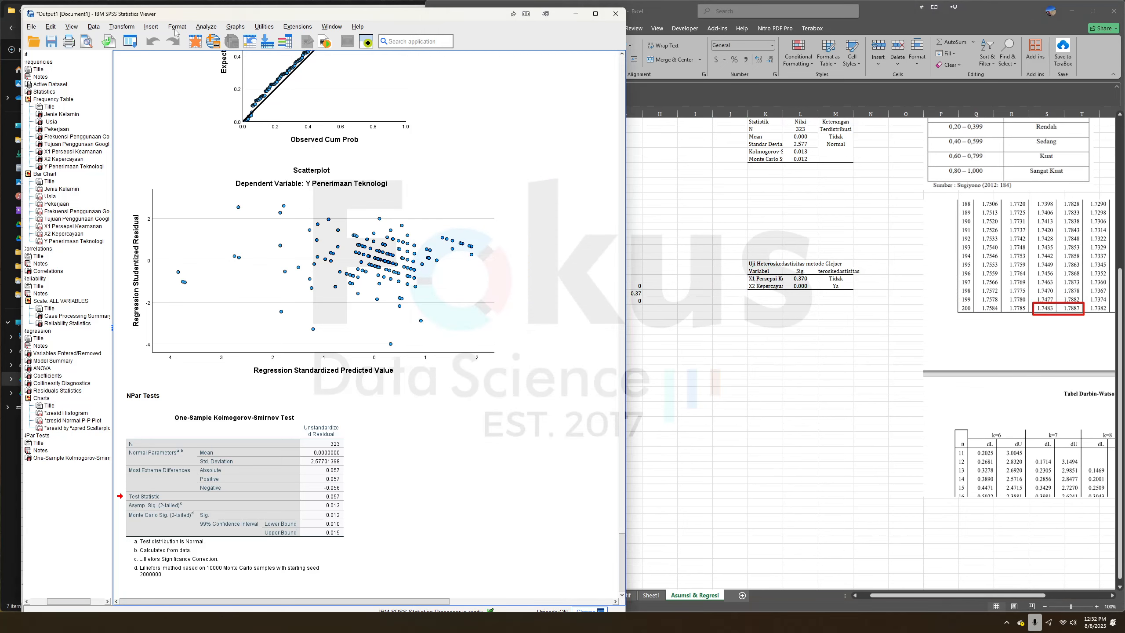
{"action": "left_click", "coordinate": [206, 27]}
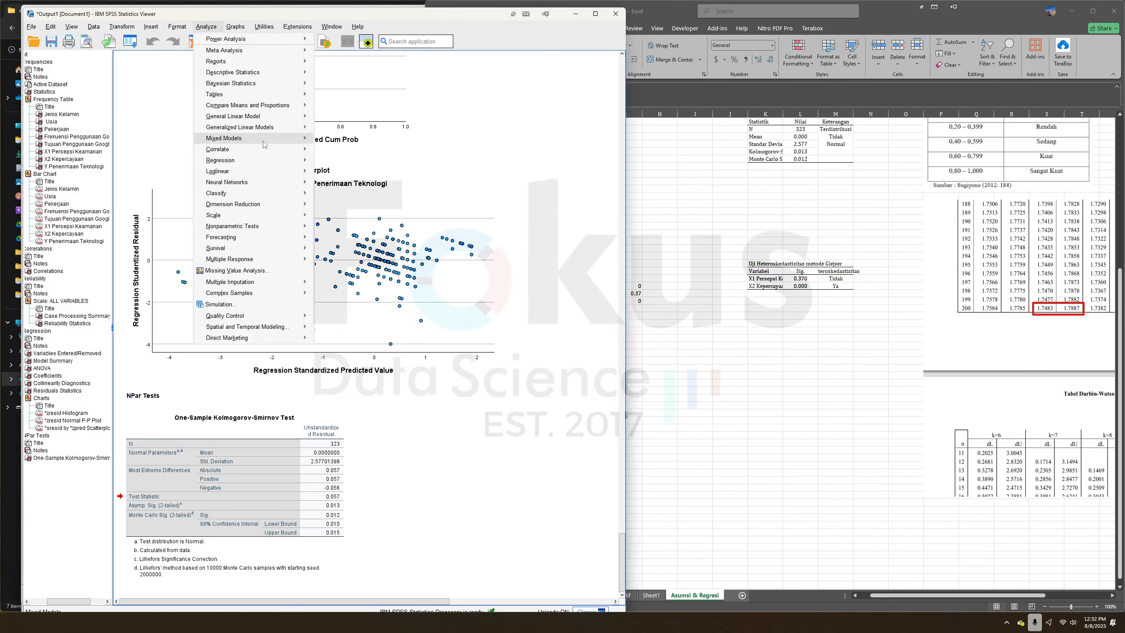
{"action": "mouse_move", "coordinate": [266, 154]}
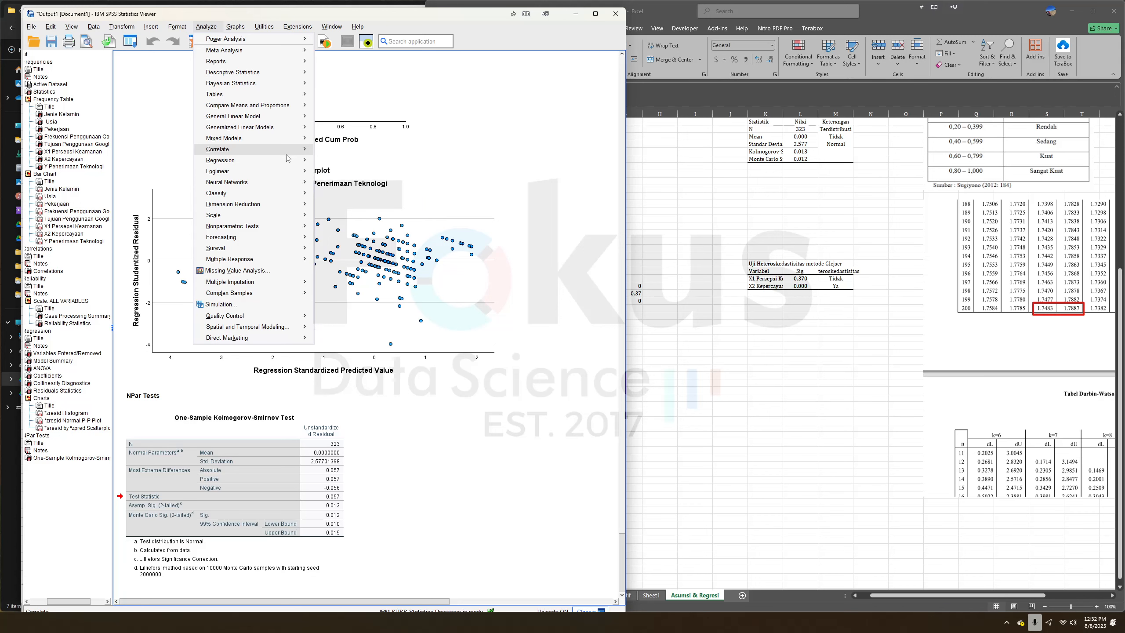
{"action": "left_click", "coordinate": [349, 173]}
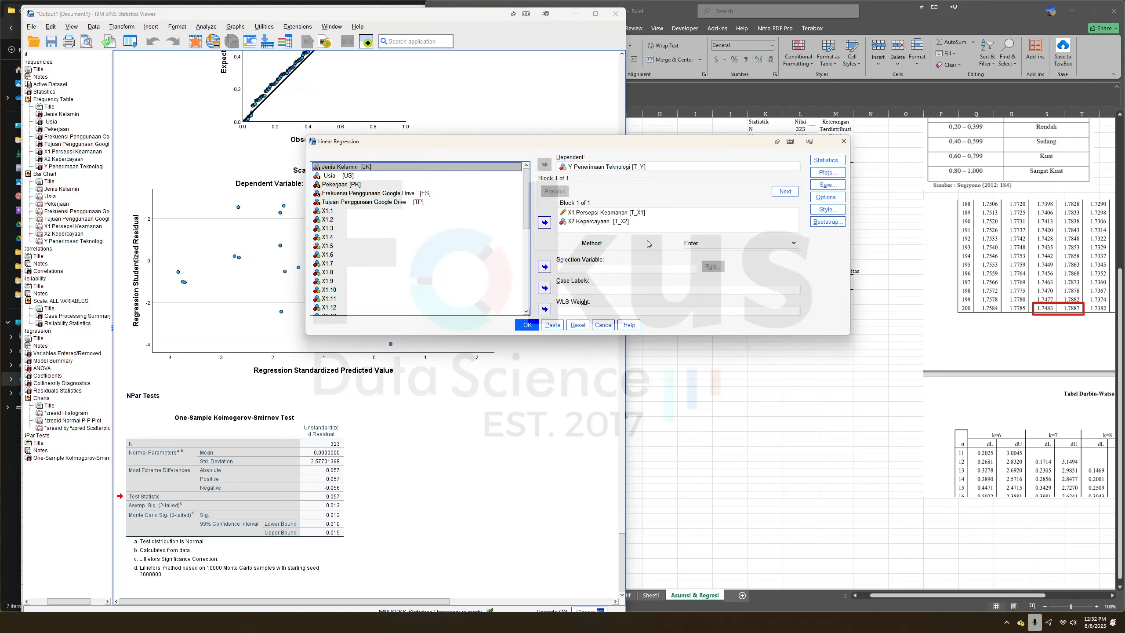
{"action": "left_click", "coordinate": [578, 325]}
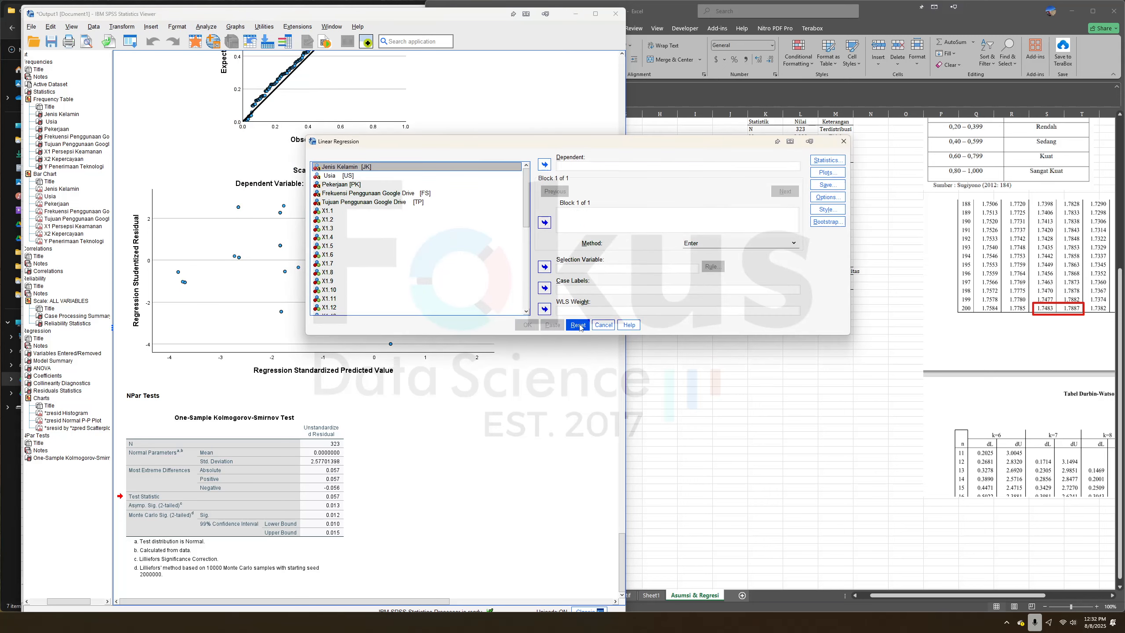
{"action": "left_click", "coordinate": [603, 325]}
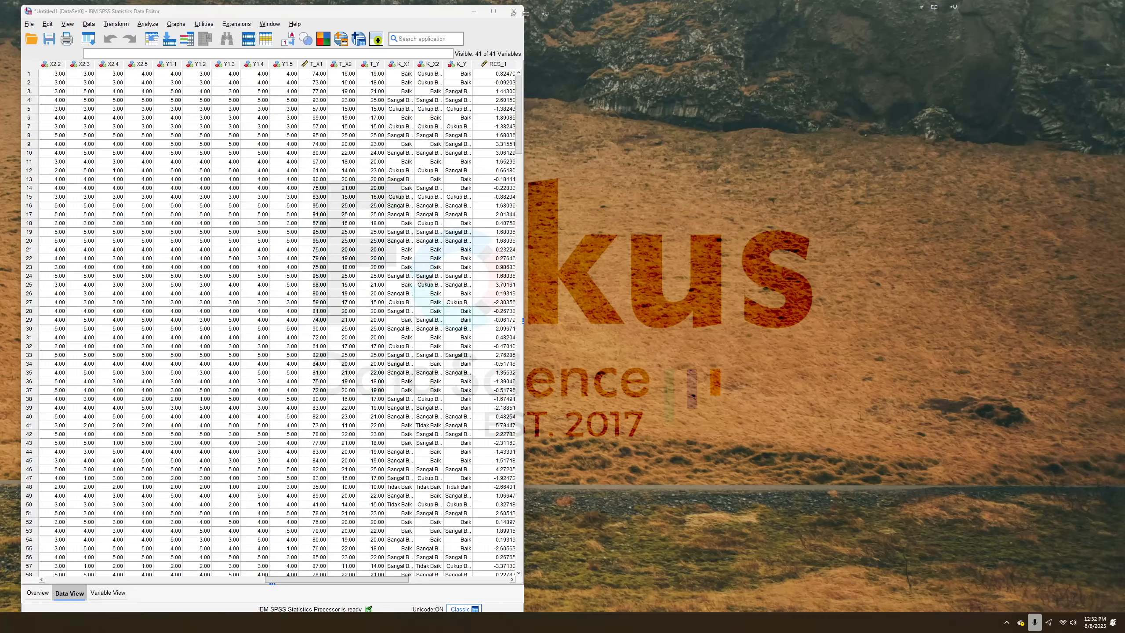
Select the RES_1 residual column and start computing a new variable with the target name ABS_RES.
{"action": "left_click", "coordinate": [350, 572]}
{"action": "left_click_drag", "start_coordinate": [336, 580], "coordinate": [391, 580]}
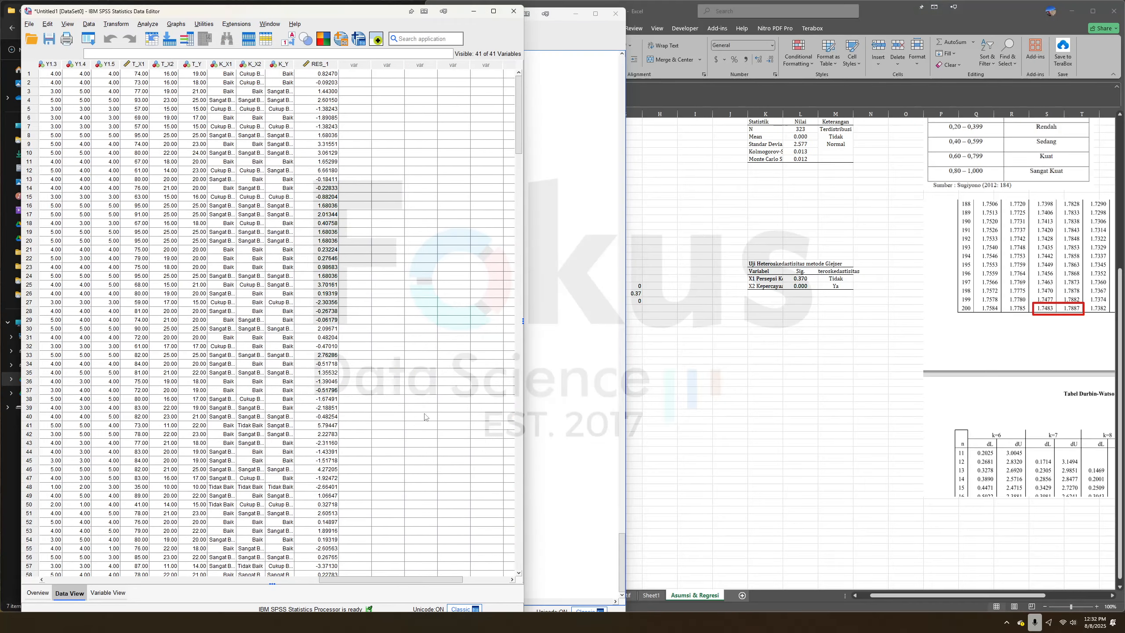
{"action": "left_click", "coordinate": [330, 64]}
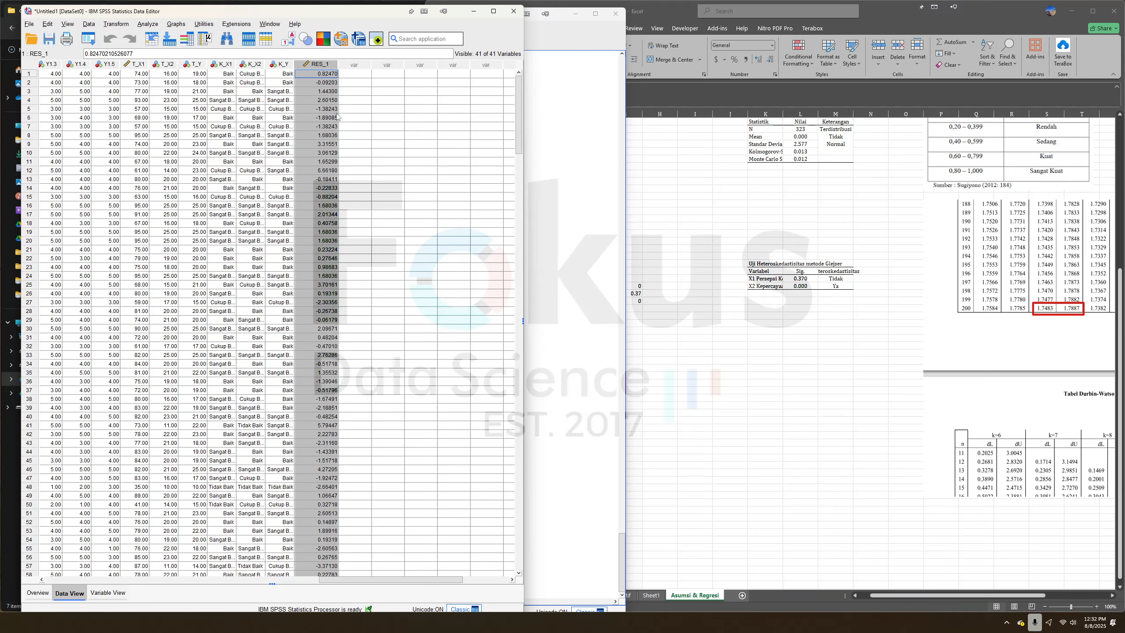
{"action": "left_click", "coordinate": [123, 25]}
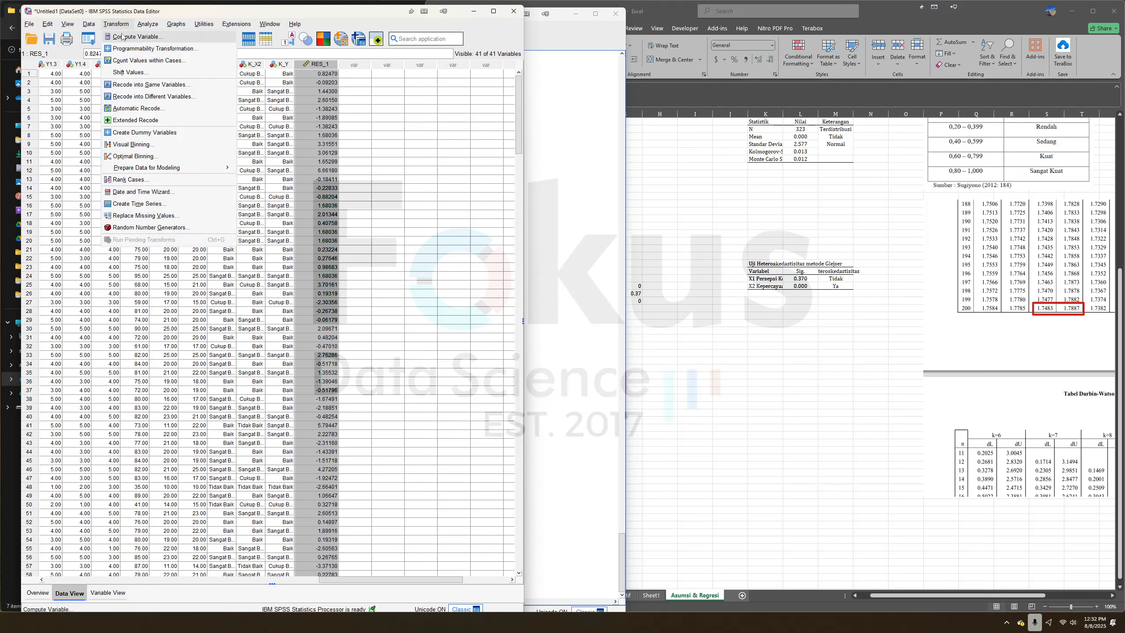
{"action": "left_click", "coordinate": [122, 36]}
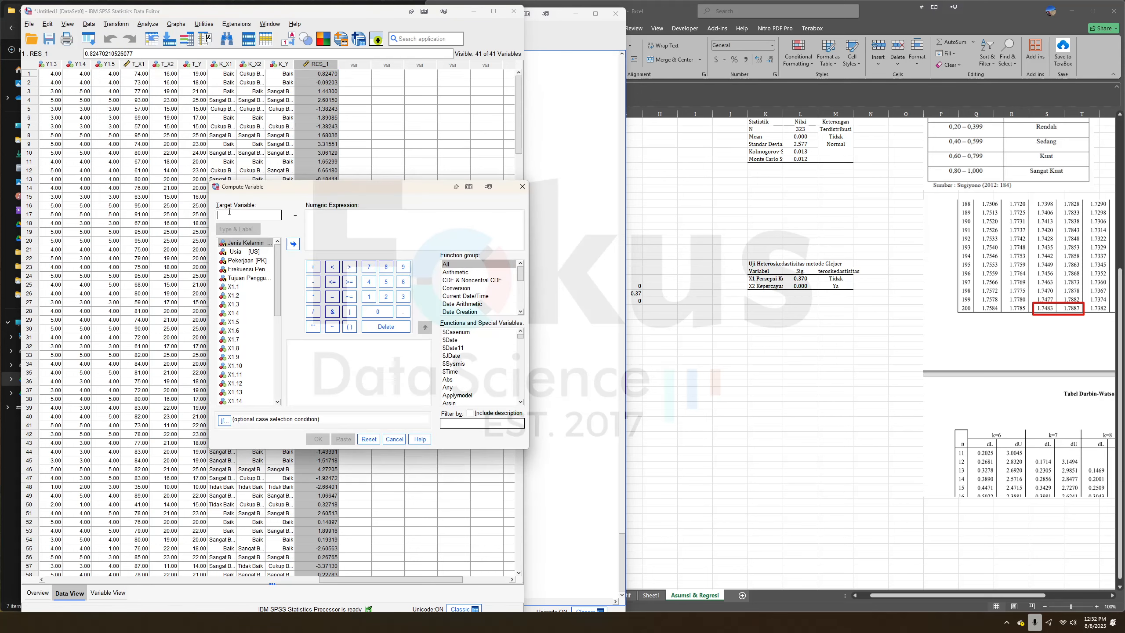
{"action": "type", "text": "ABS_RES"}
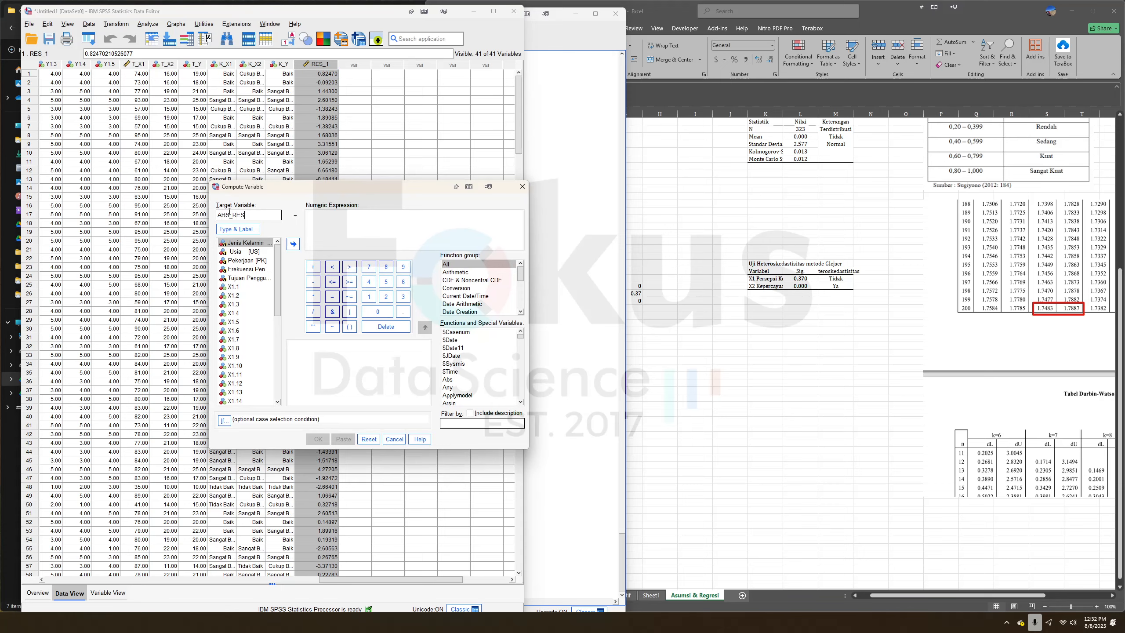
Define the numeric expression as ABS(RES_1), compute the variable, and check the ABS_RES column in the data.
{"action": "left_click", "coordinate": [404, 244]}
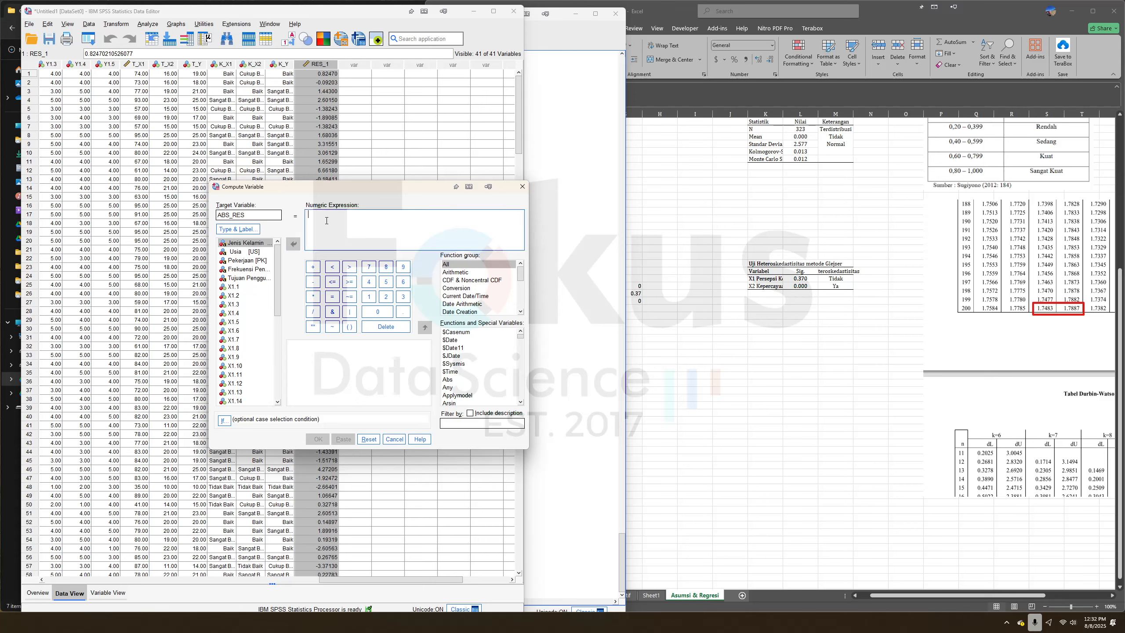
{"action": "double_click", "coordinate": [449, 380]}
{"action": "scroll", "coordinate": [256, 340], "scroll_direction": "down", "scroll_amount": 7}
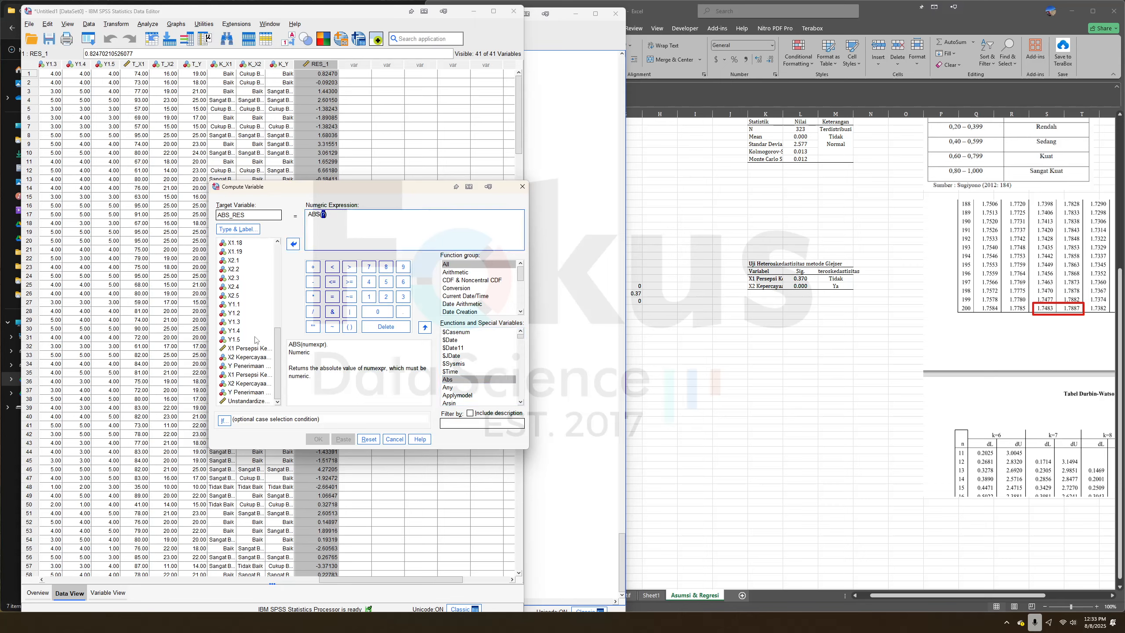
{"action": "double_click", "coordinate": [244, 402]}
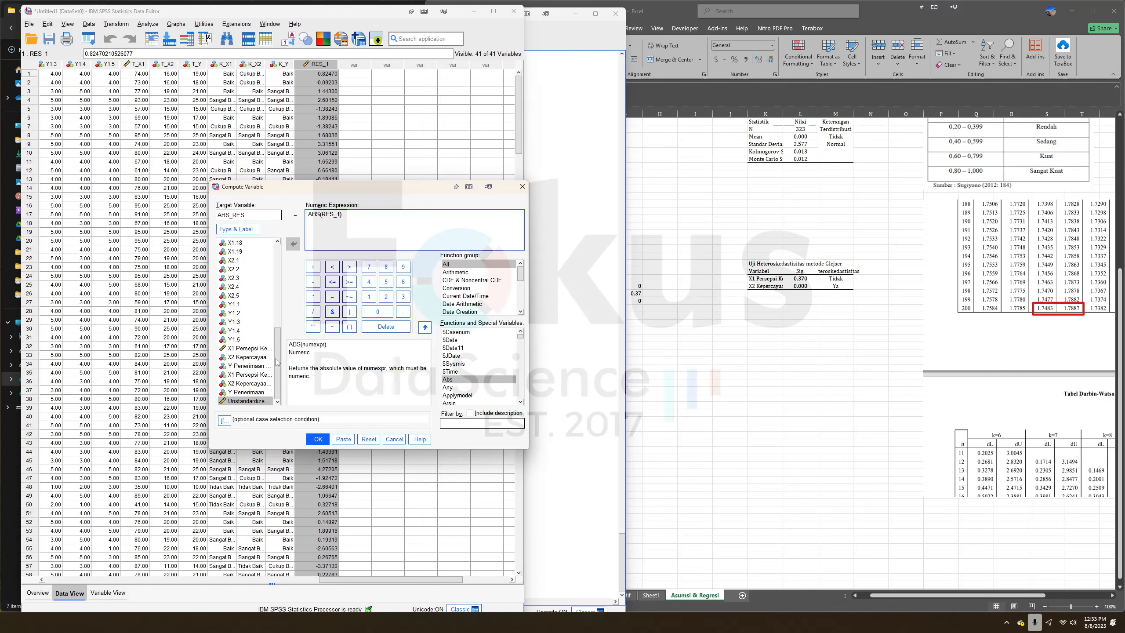
{"action": "left_click", "coordinate": [318, 439]}
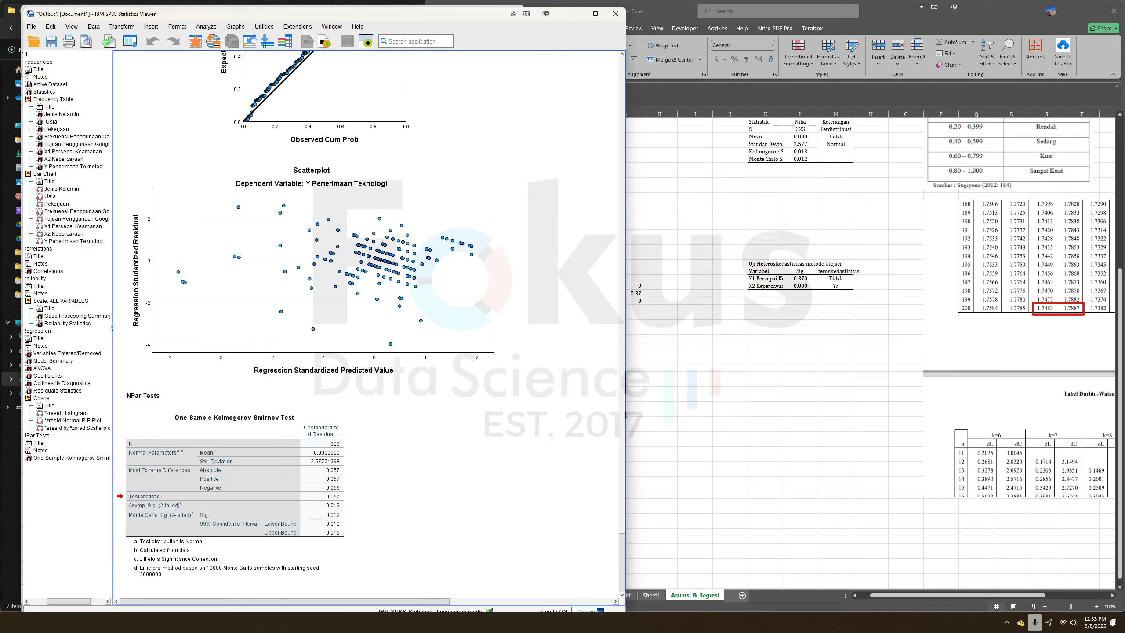
{"action": "key", "text": "alt+Tab"}
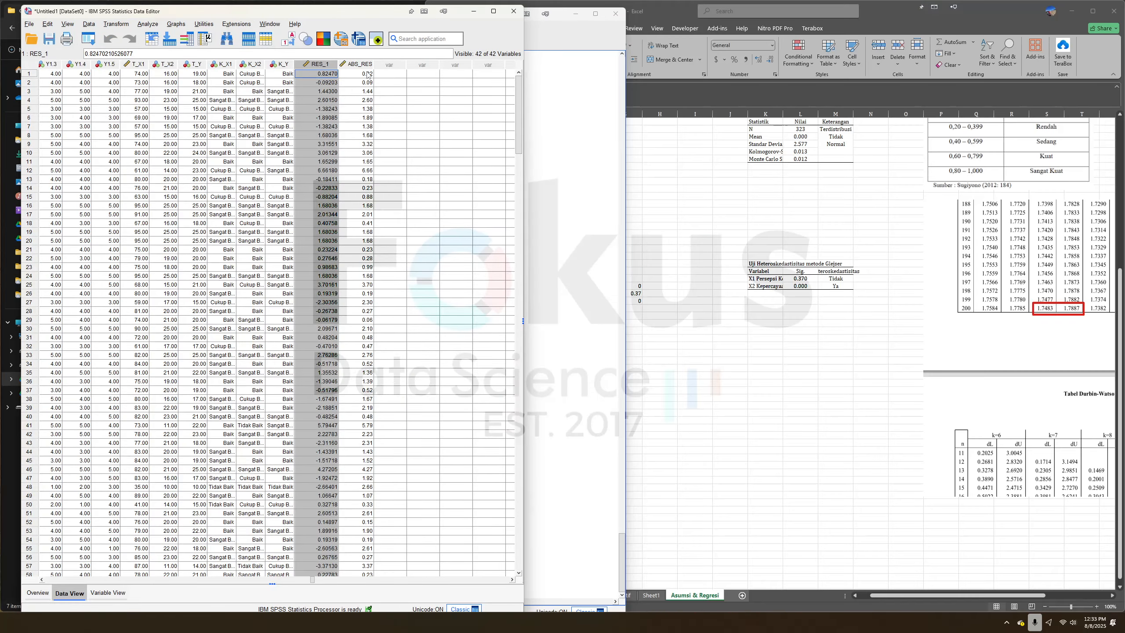
{"action": "left_click", "coordinate": [371, 65]}
{"action": "left_click_drag", "start_coordinate": [374, 62], "coordinate": [382, 62]}
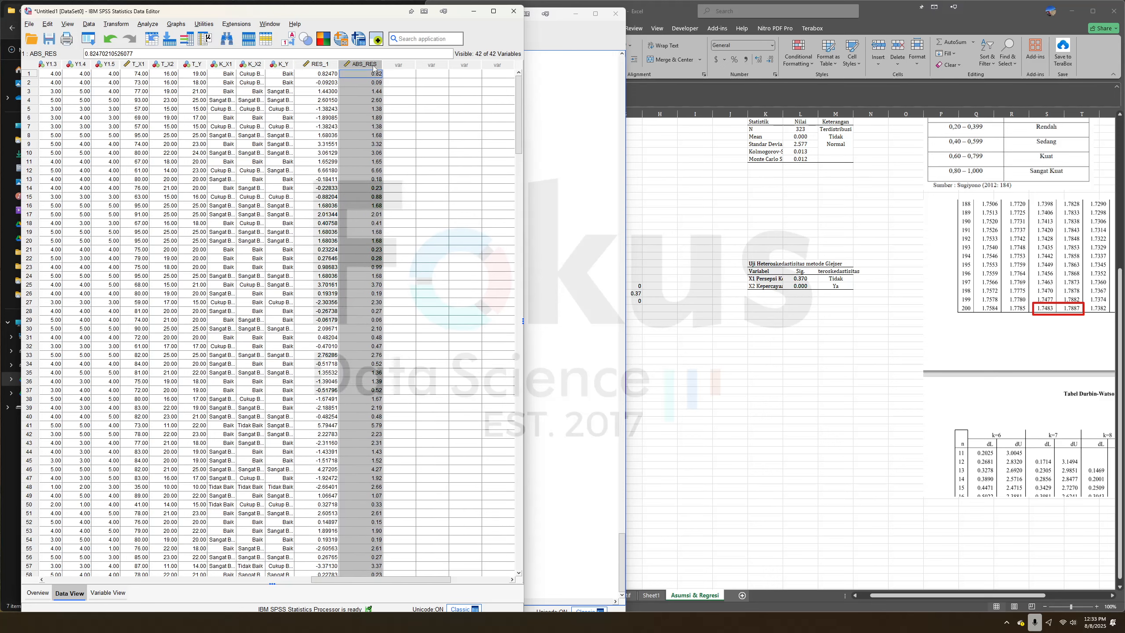
Start a linear regression with X1 Persepsi Keamanan [T_X1] and X2 Kepercayaan [T_X2] as the independent variables.
{"action": "left_click", "coordinate": [535, 39]}
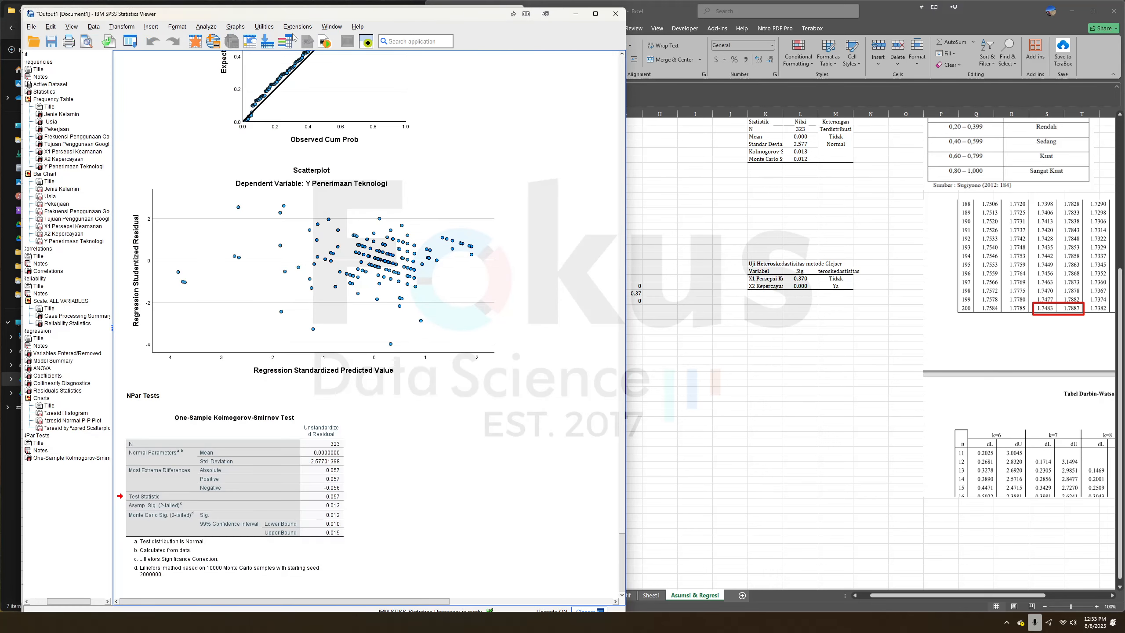
{"action": "left_click", "coordinate": [204, 27]}
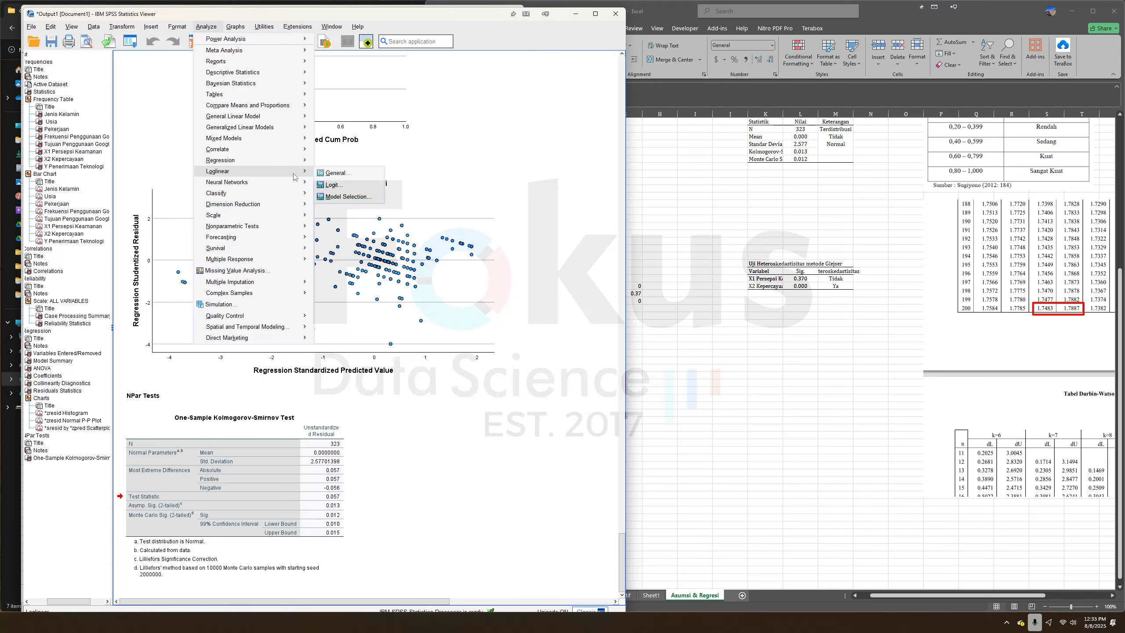
{"action": "mouse_move", "coordinate": [283, 160]}
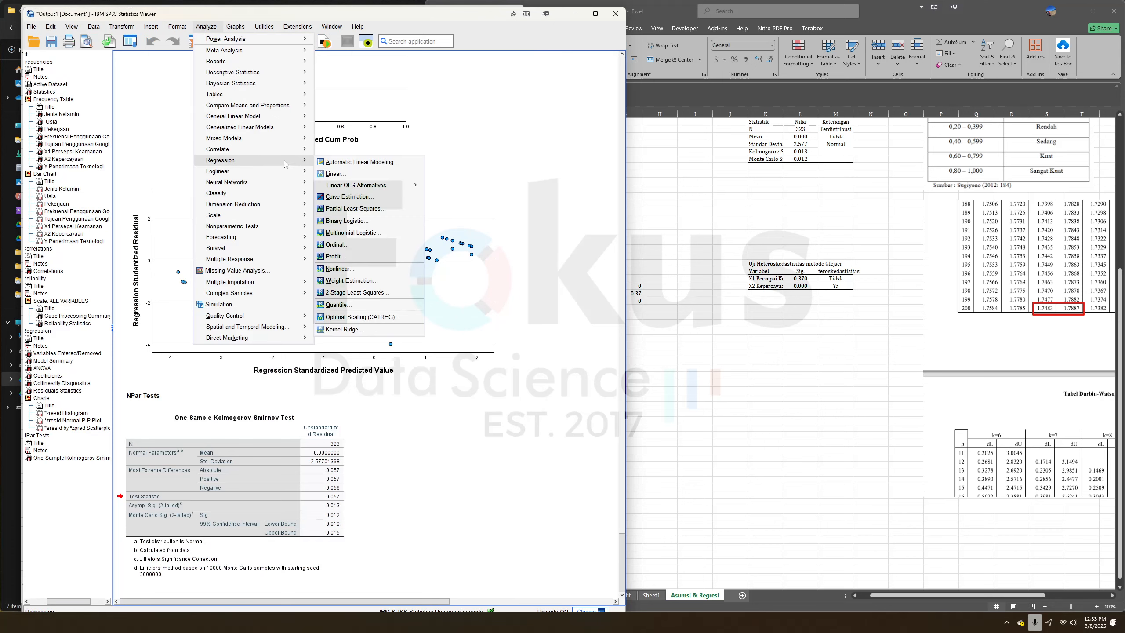
{"action": "left_click", "coordinate": [337, 174]}
{"action": "scroll", "coordinate": [474, 246], "scroll_direction": "down", "scroll_amount": 10}
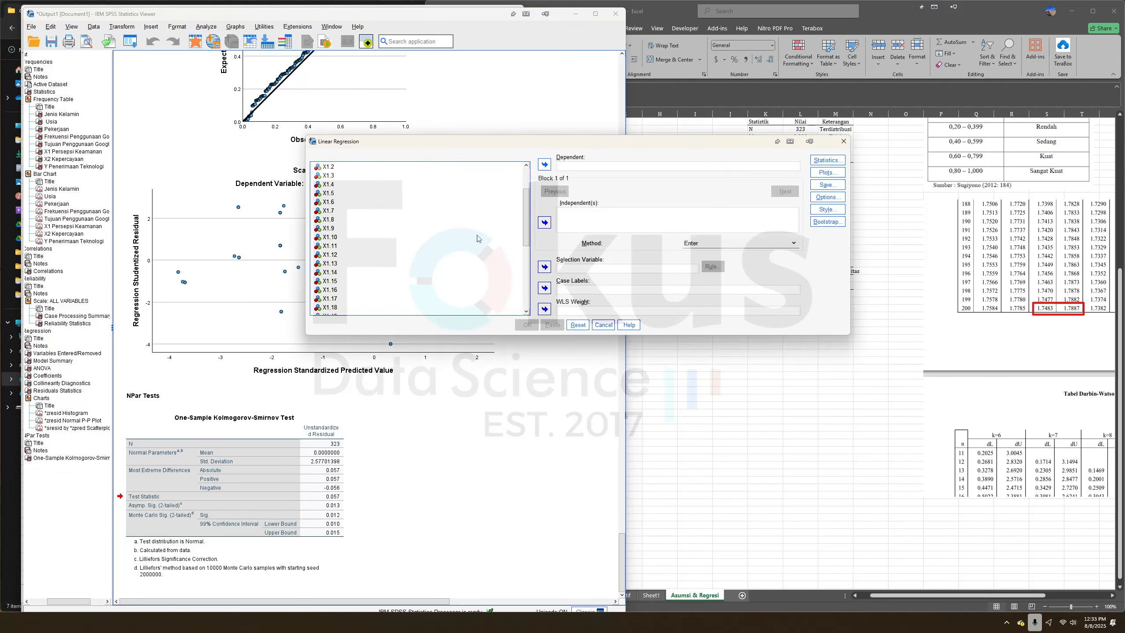
{"action": "left_click", "coordinate": [381, 249]}
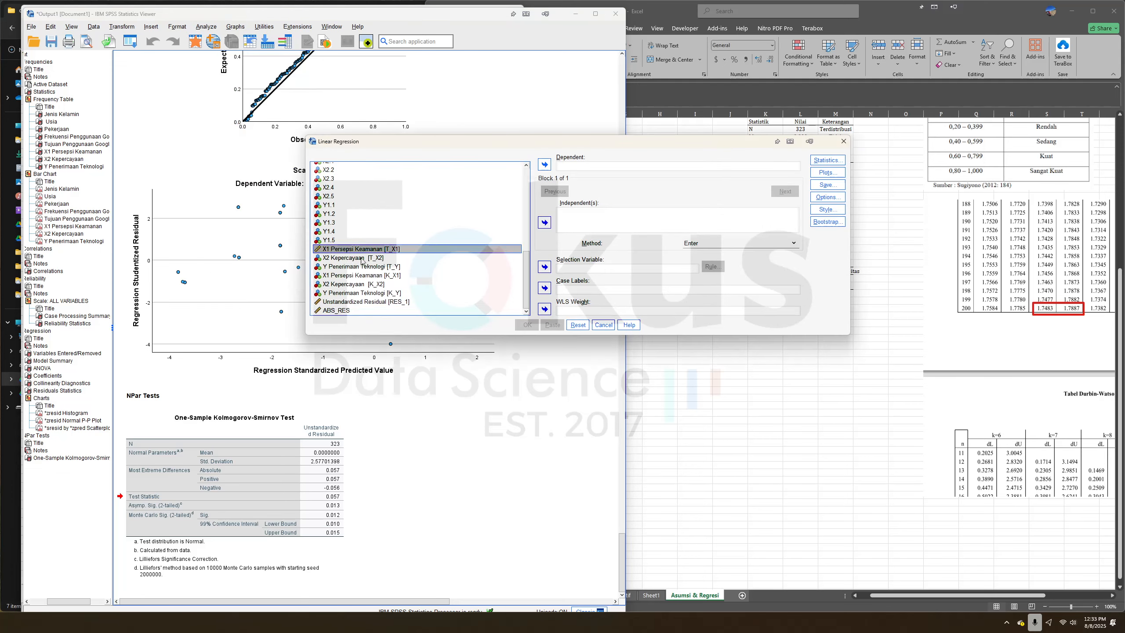
{"action": "left_click", "coordinate": [360, 258], "text": "shift"}
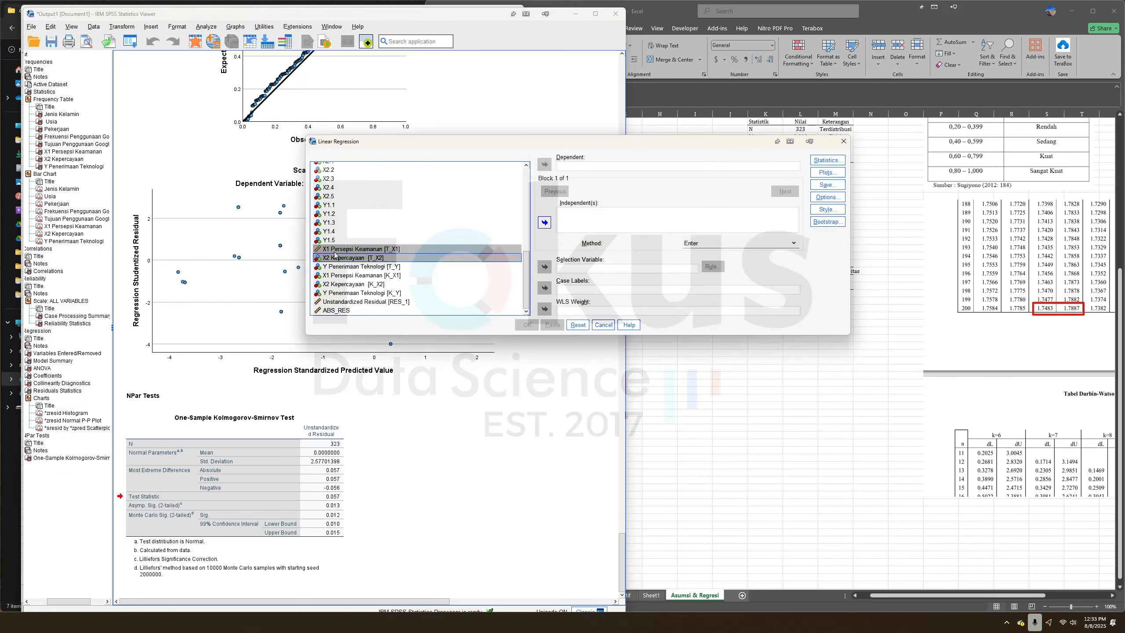
{"action": "left_click", "coordinate": [545, 222]}
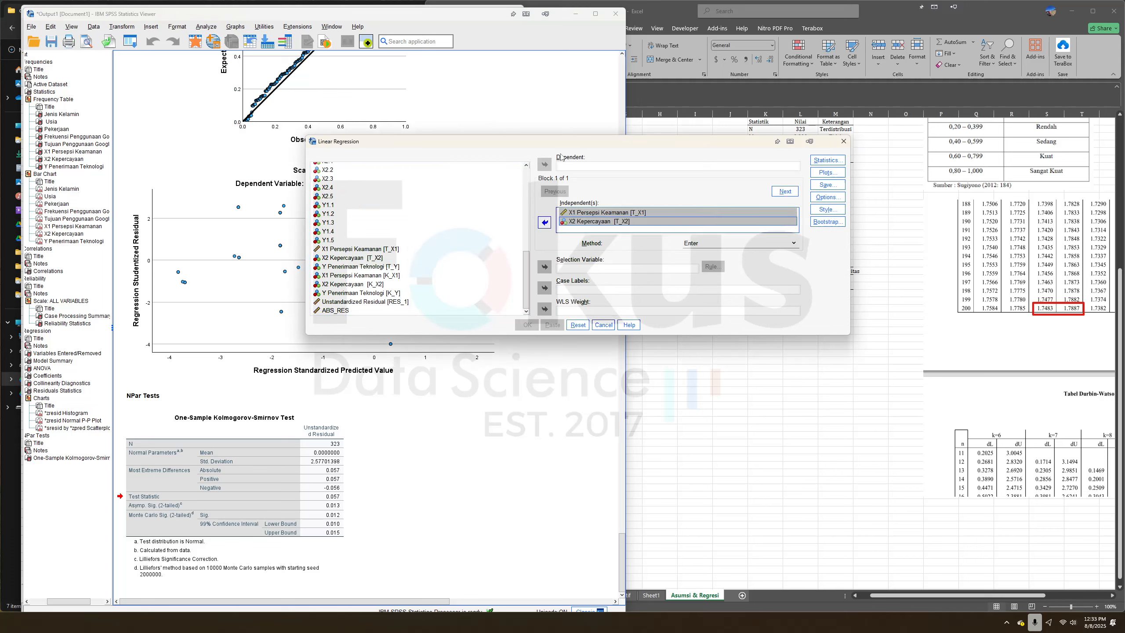
Set ABS_RES as the dependent variable and run the Glejser regression.
{"action": "left_click", "coordinate": [349, 311]}
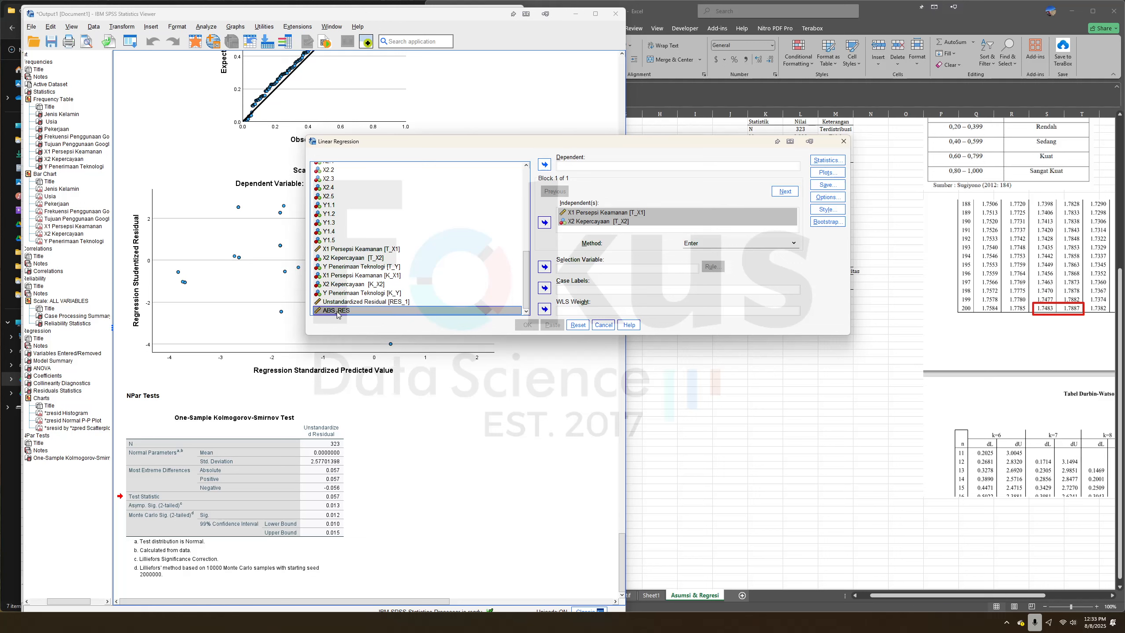
{"action": "left_click", "coordinate": [544, 165]}
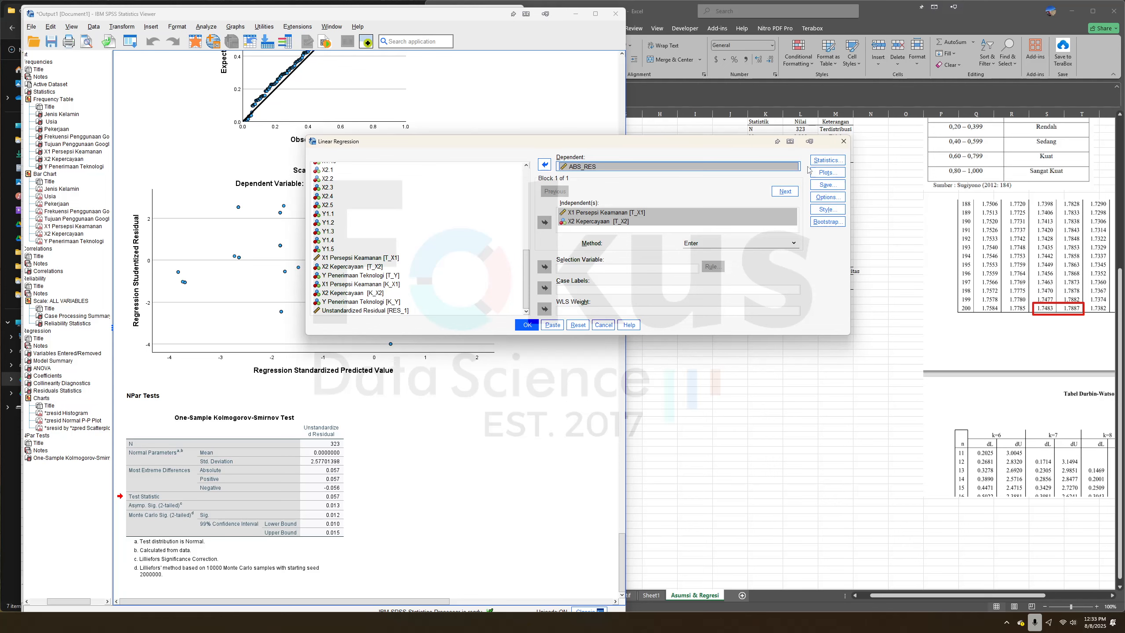
{"action": "left_click", "coordinate": [527, 325]}
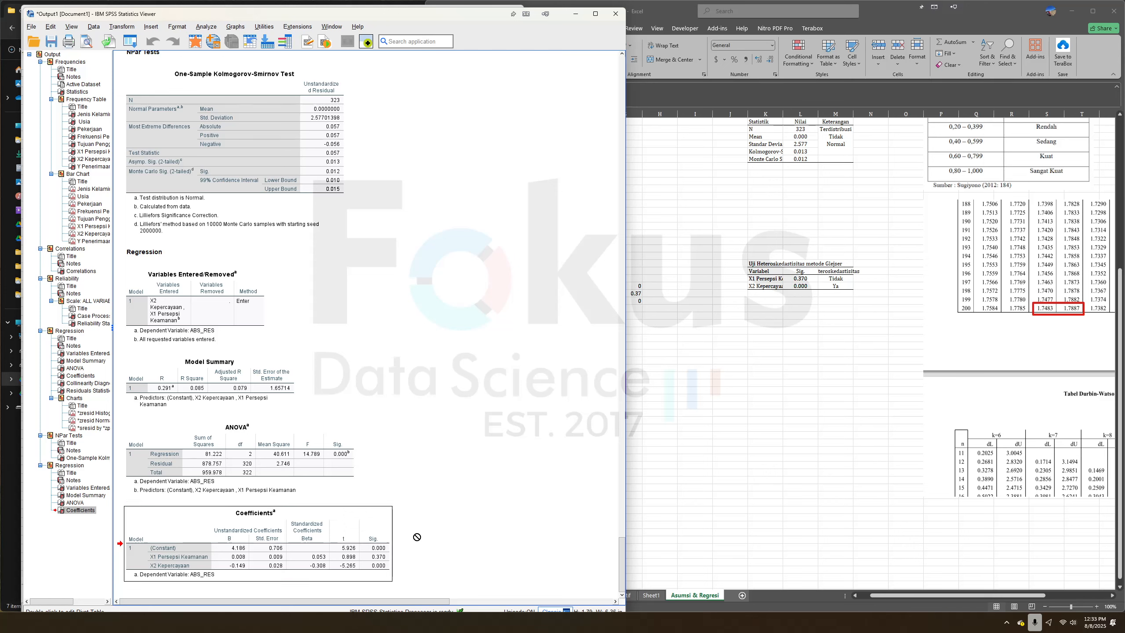
Retitle the new regression's Coefficients table as heteroskedastisitas and close the pivot table editor.
{"action": "double_click", "coordinate": [249, 522]}
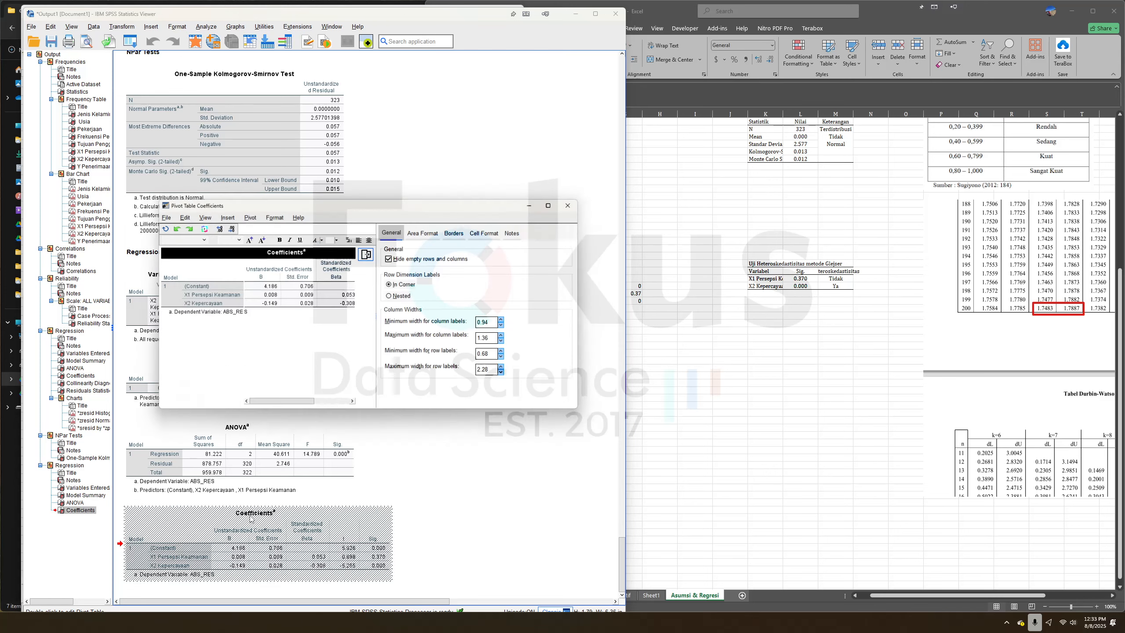
{"action": "double_click", "coordinate": [295, 251]}
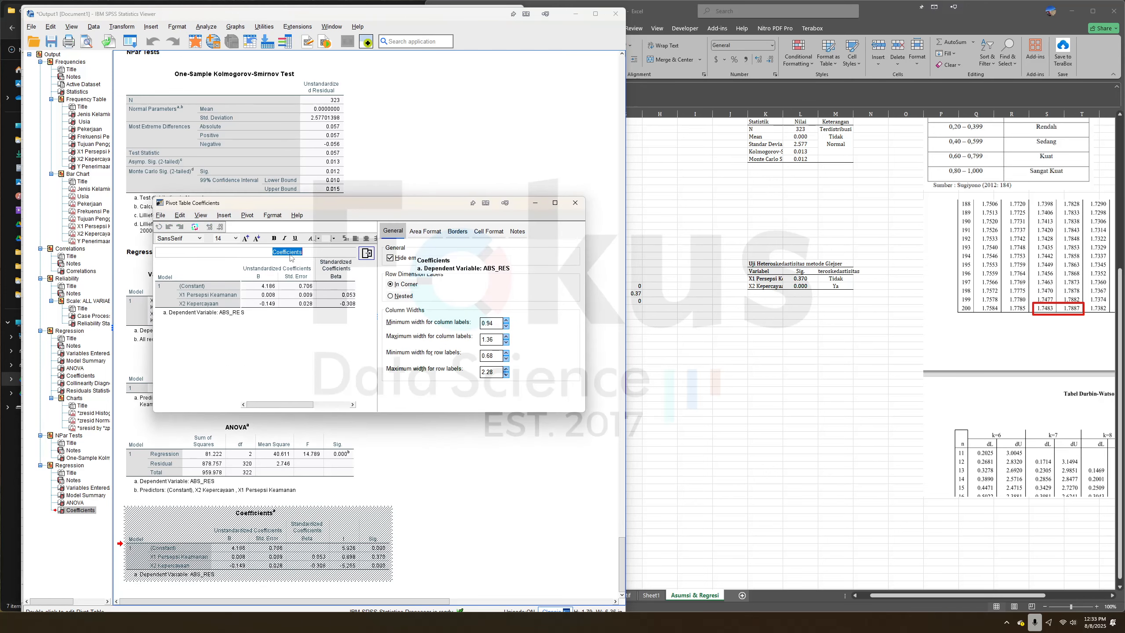
{"action": "type", "text": "heteroskedastisitas"}
{"action": "key", "text": "Return"}
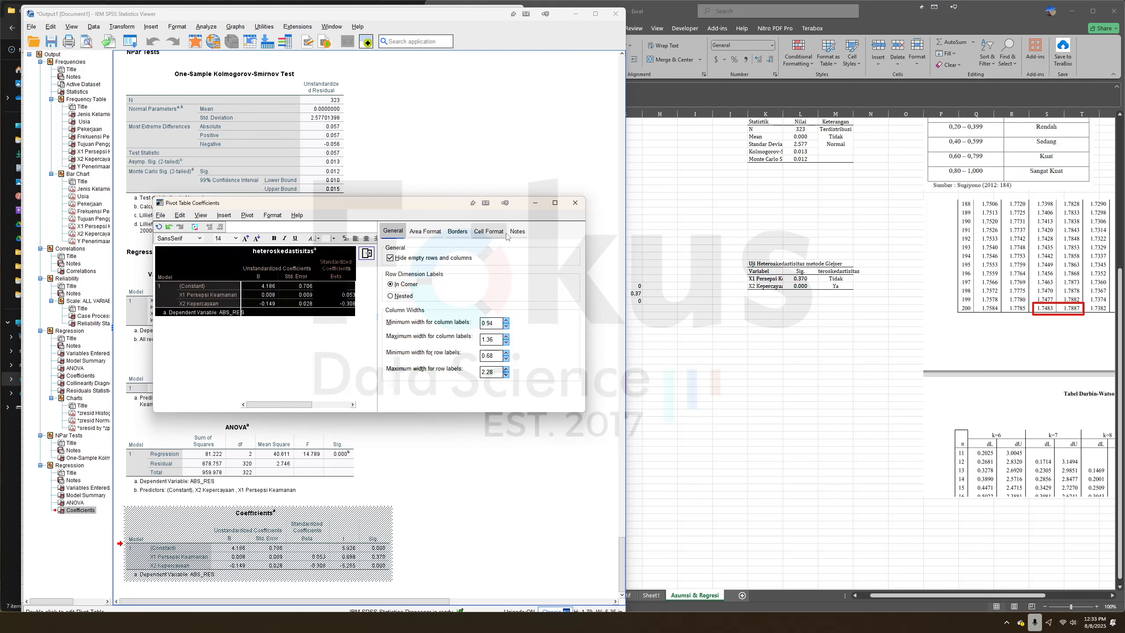
{"action": "left_click", "coordinate": [575, 203]}
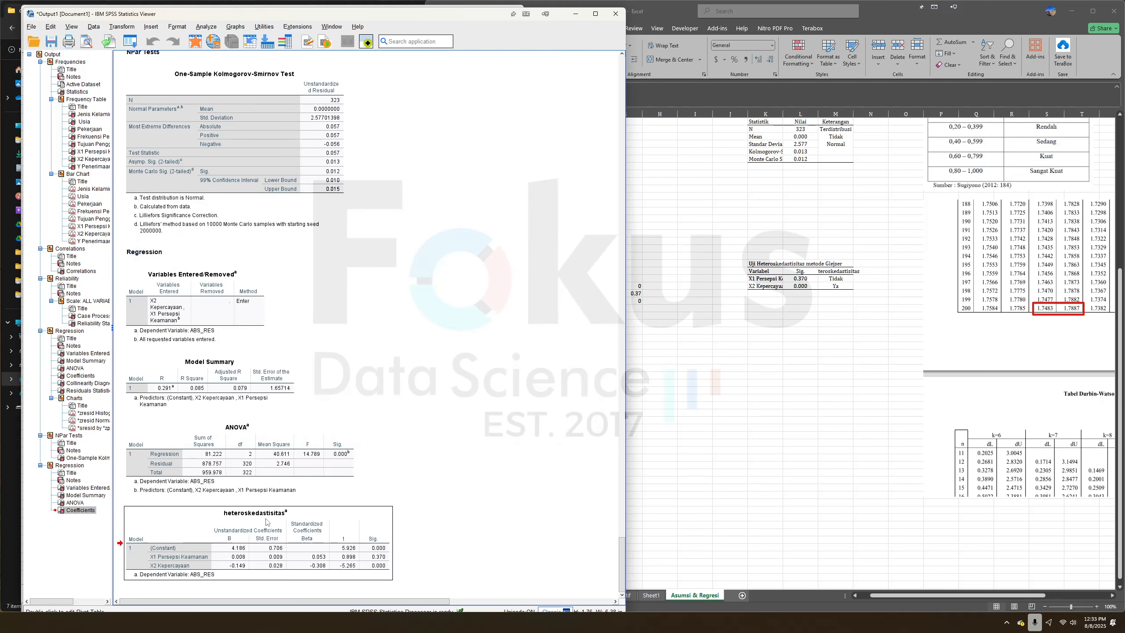
Look back at the residual plots, then switch to the Word interpretation document and find its Kolmogorov-Smirnov normality section.
{"action": "scroll", "coordinate": [413, 395], "scroll_direction": "up", "scroll_amount": 15}
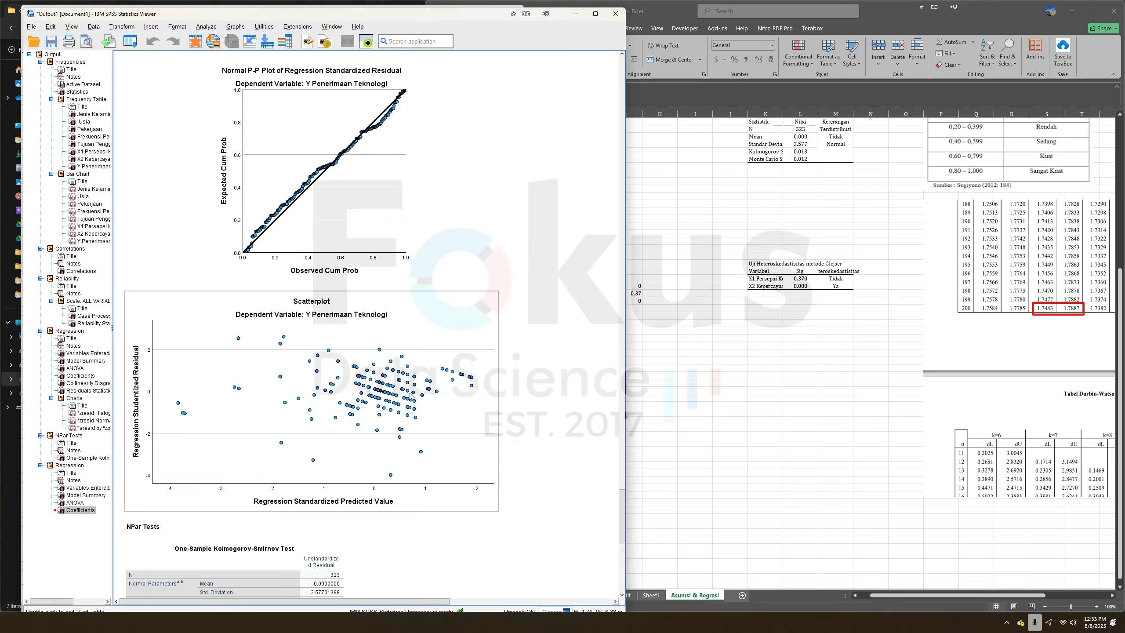
{"action": "left_click", "coordinate": [793, 339]}
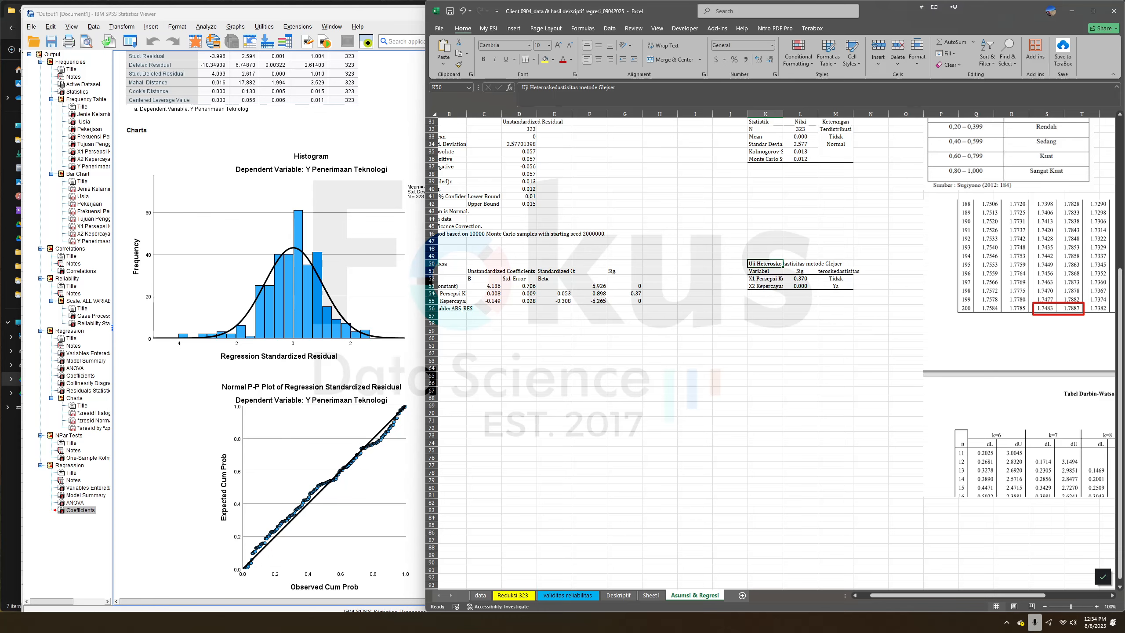
{"action": "key", "text": "alt+Tab"}
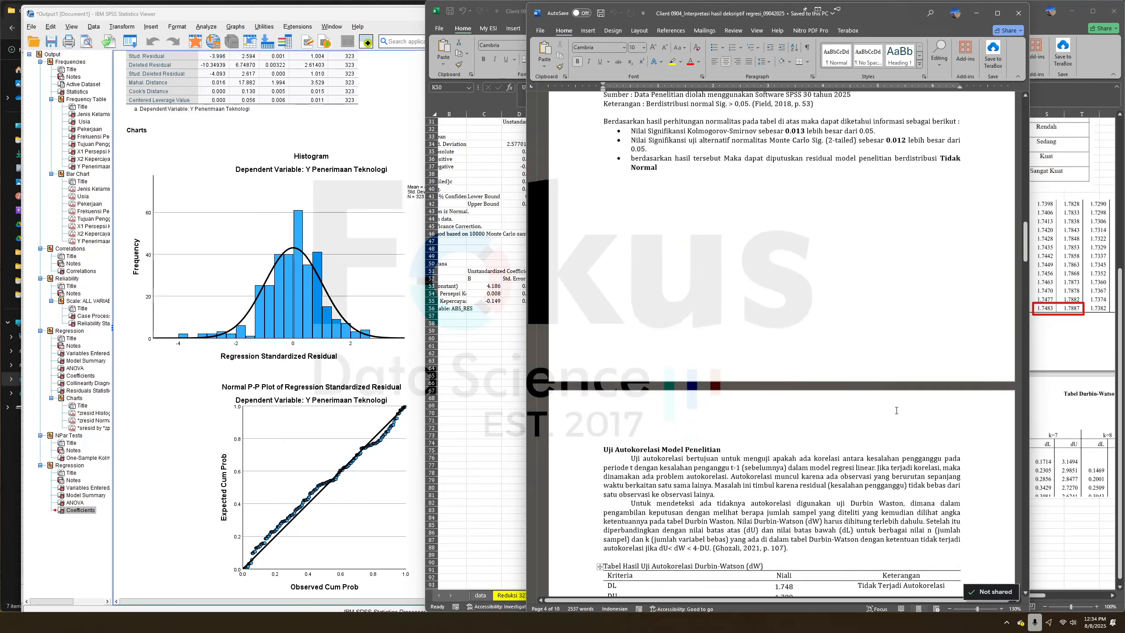
{"action": "scroll", "coordinate": [897, 410], "scroll_direction": "up", "scroll_amount": 15}
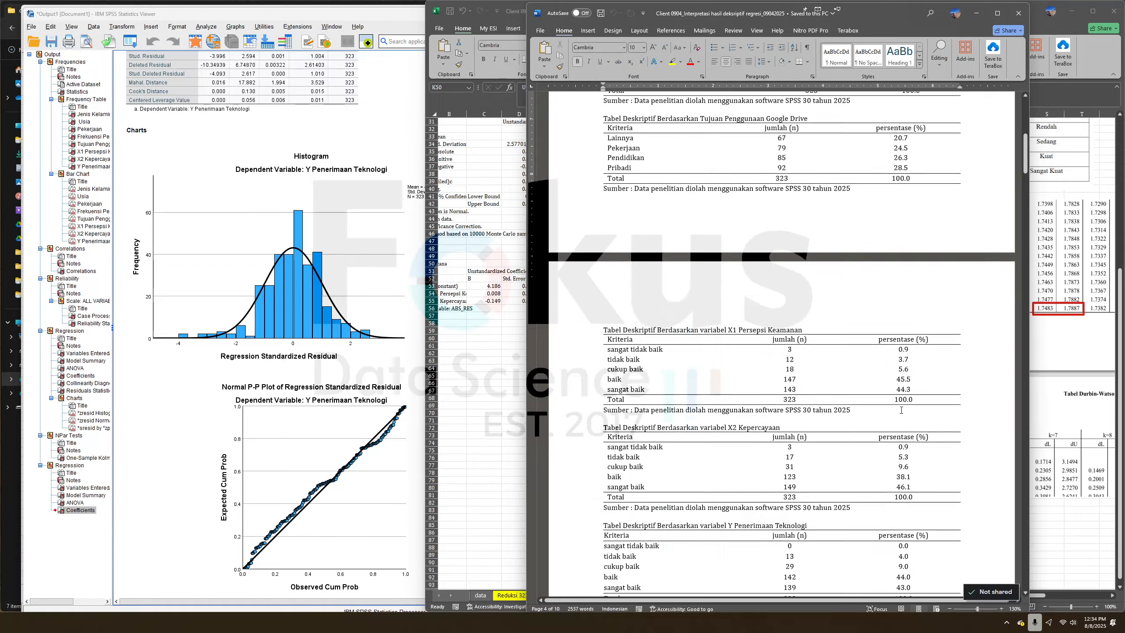
{"action": "scroll", "coordinate": [901, 410], "scroll_direction": "down", "scroll_amount": 15}
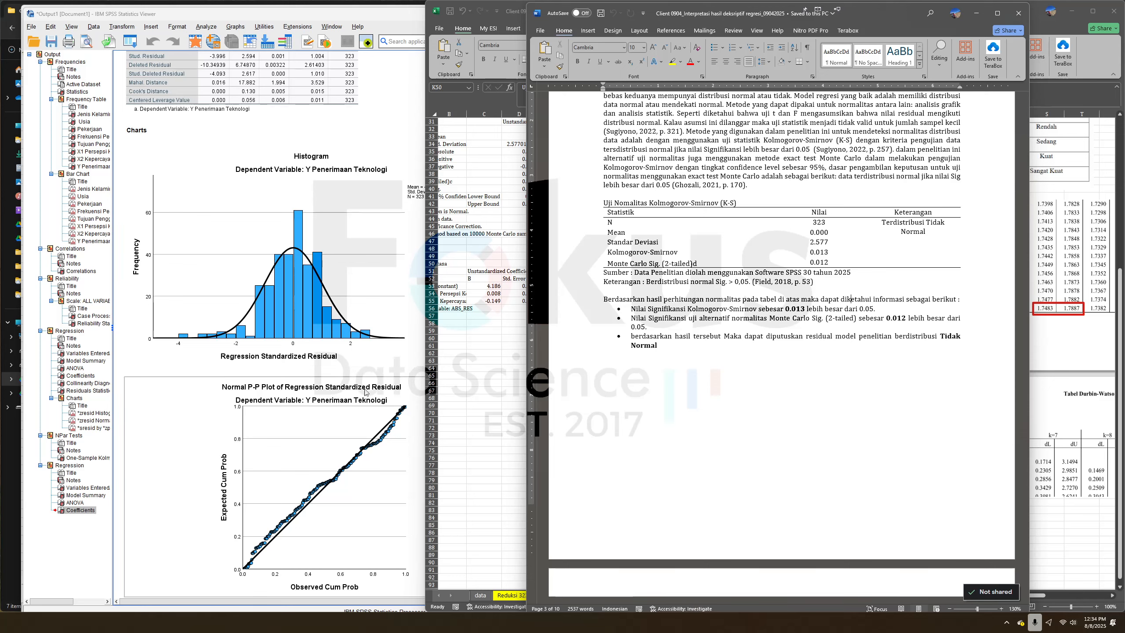
Arrange the SPSS output and the Word document side by side, and zoom the document to 150%.
{"action": "left_click", "coordinate": [173, 372]}
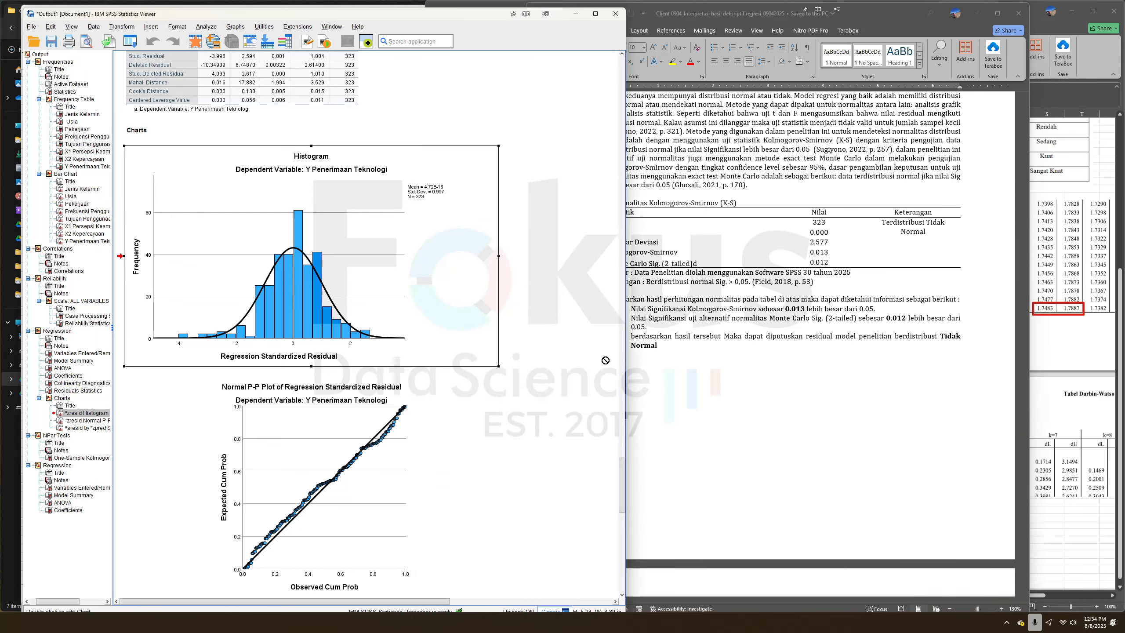
{"action": "left_click_drag", "start_coordinate": [628, 357], "coordinate": [539, 352]}
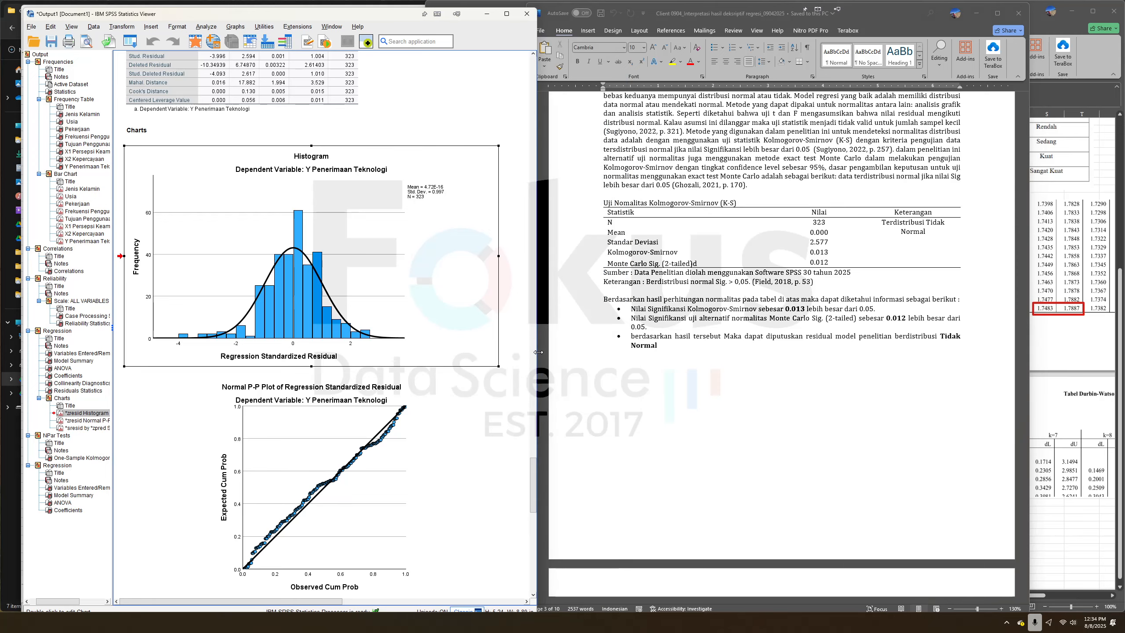
{"action": "left_click_drag", "start_coordinate": [910, 26], "coordinate": [1001, 23]}
{"action": "left_click_drag", "start_coordinate": [538, 346], "coordinate": [617, 346]}
{"action": "left_click", "coordinate": [1091, 606]}
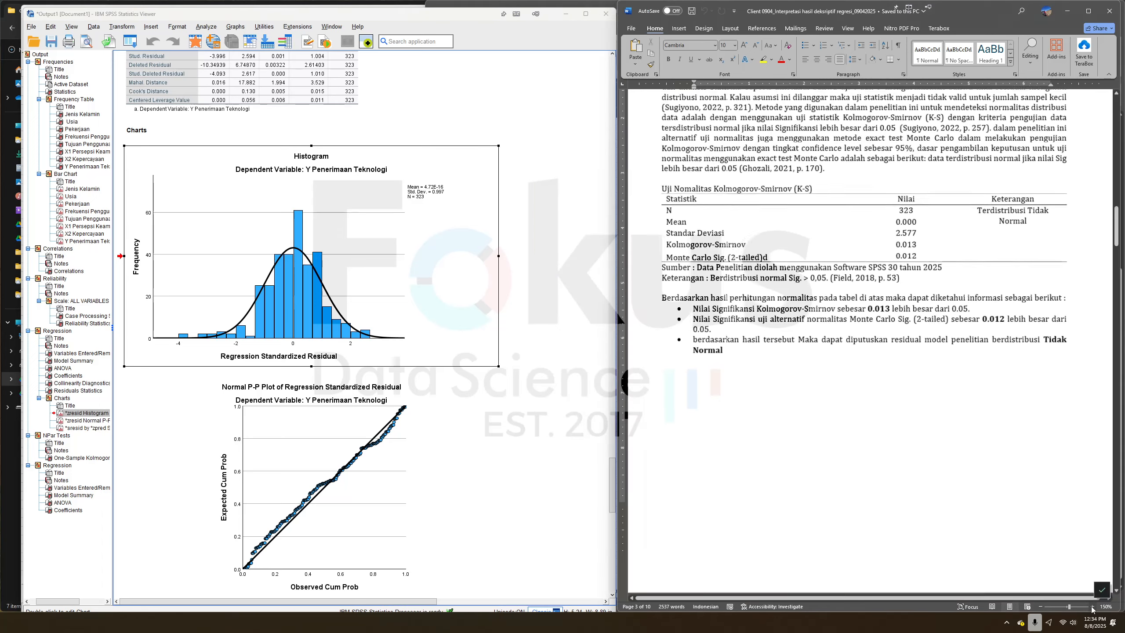
{"action": "left_click", "coordinate": [1091, 606]}
Review the SPSS regression tables, scatterplot and One-Sample Kolmogorov-Smirnov Test against the Word document's normality table.
{"action": "scroll", "coordinate": [290, 389], "scroll_direction": "up", "scroll_amount": 10}
{"action": "scroll", "coordinate": [291, 389], "scroll_direction": "up", "scroll_amount": 6}
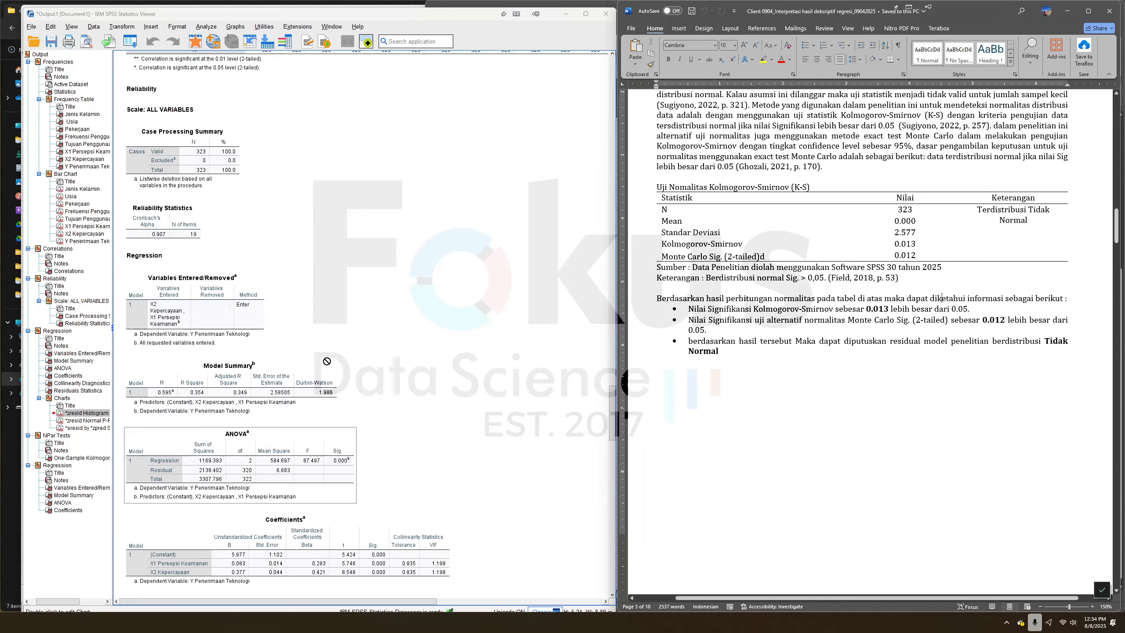
{"action": "scroll", "coordinate": [310, 376], "scroll_direction": "down", "scroll_amount": 15}
{"action": "scroll", "coordinate": [326, 364], "scroll_direction": "down", "scroll_amount": 15}
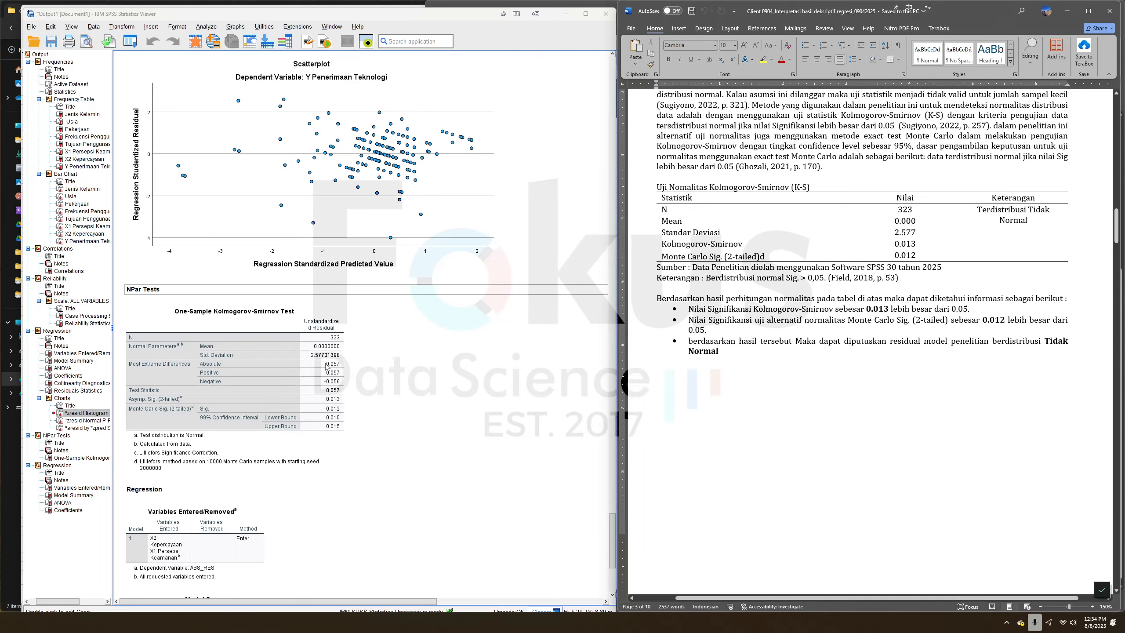
Compare the mean, standard deviation and significance values of the Kolmogorov-Smirnov output with the Word normality table.
{"action": "scroll", "coordinate": [262, 256], "scroll_direction": "up", "scroll_amount": 3}
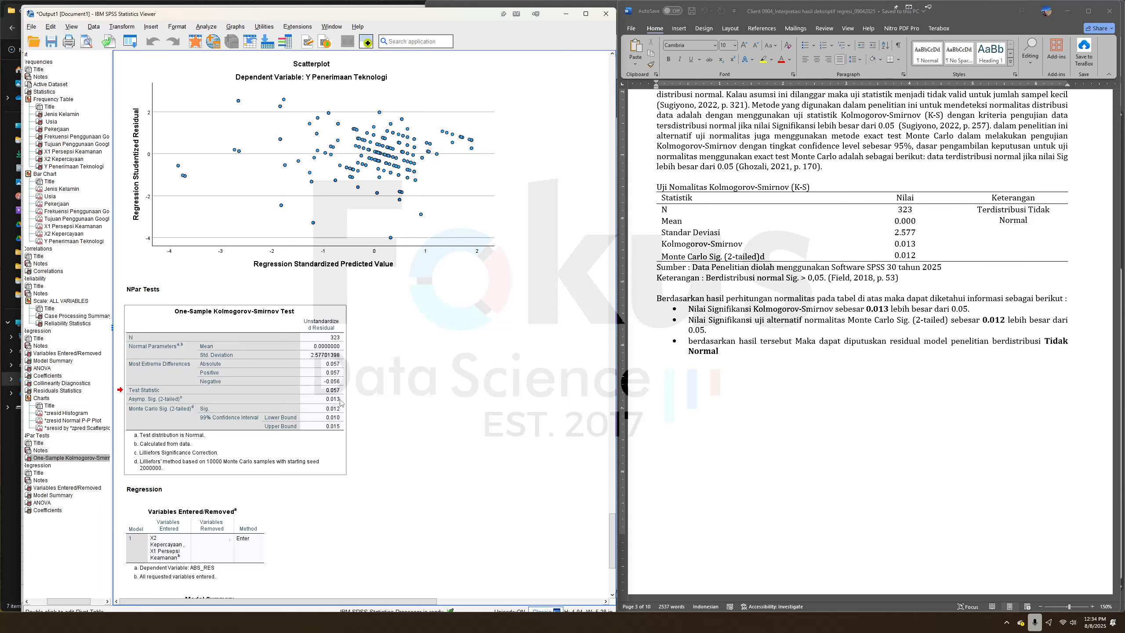
{"action": "left_click", "coordinate": [903, 242]}
{"action": "left_click_drag", "start_coordinate": [916, 244], "coordinate": [898, 244]}
{"action": "left_click", "coordinate": [900, 244]}
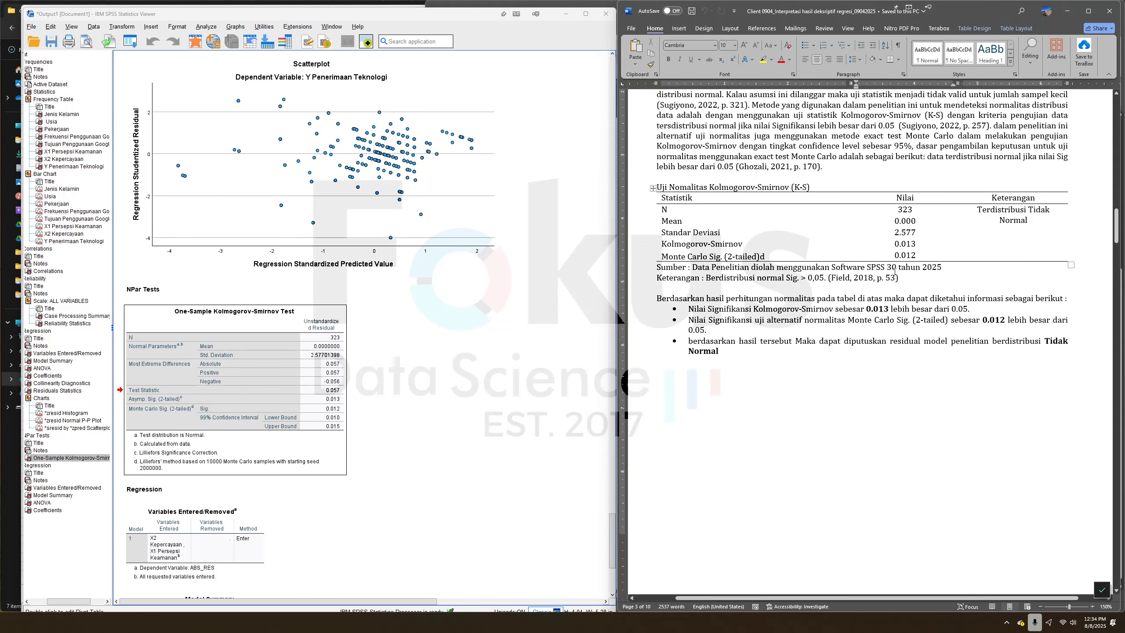
Find the Durbin-Watson autocorrelation section in the Word document and the matching regression Model Summary in the SPSS output.
{"action": "scroll", "coordinate": [895, 271], "scroll_direction": "down", "scroll_amount": 10}
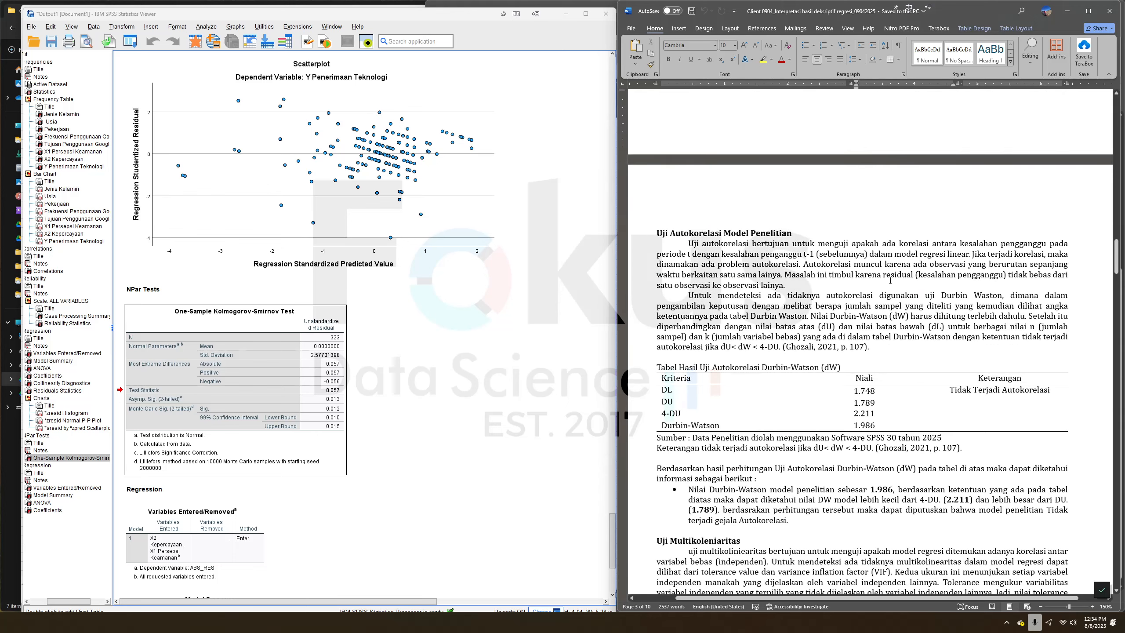
{"action": "scroll", "coordinate": [891, 280], "scroll_direction": "down", "scroll_amount": 3}
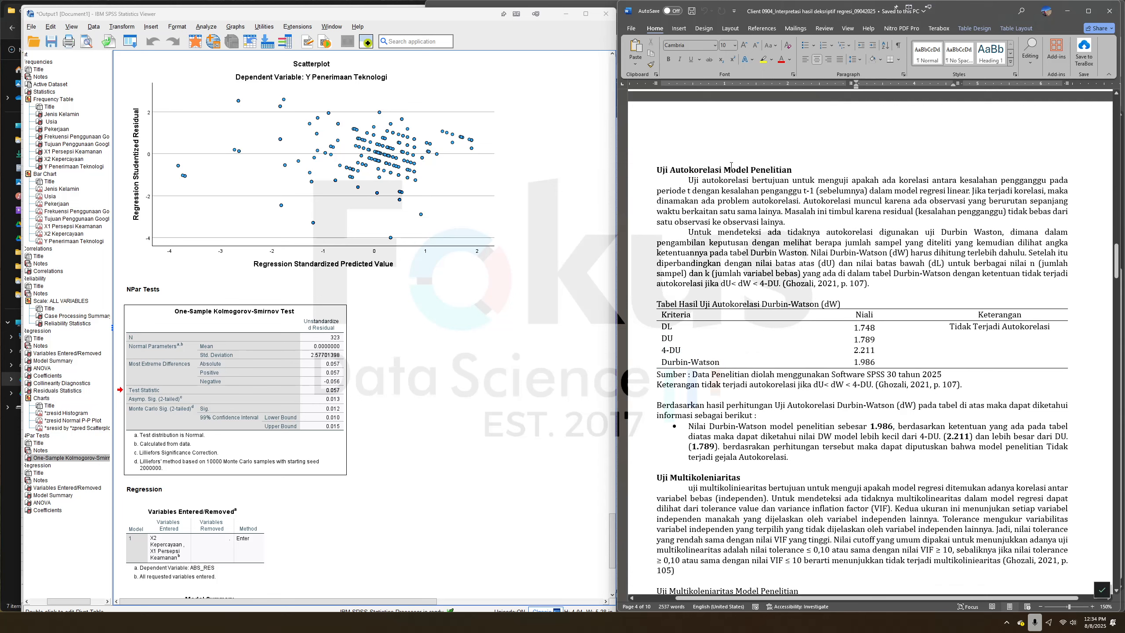
{"action": "left_click_drag", "start_coordinate": [732, 170], "coordinate": [763, 182]}
{"action": "left_click", "coordinate": [791, 212]}
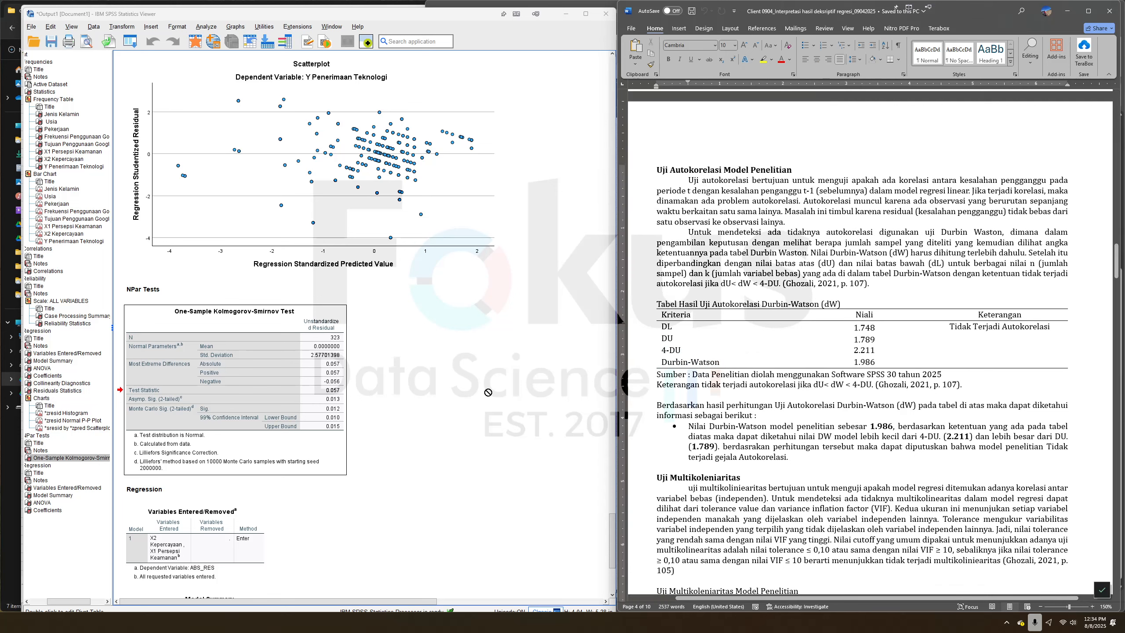
{"action": "scroll", "coordinate": [300, 415], "scroll_direction": "up", "scroll_amount": 15}
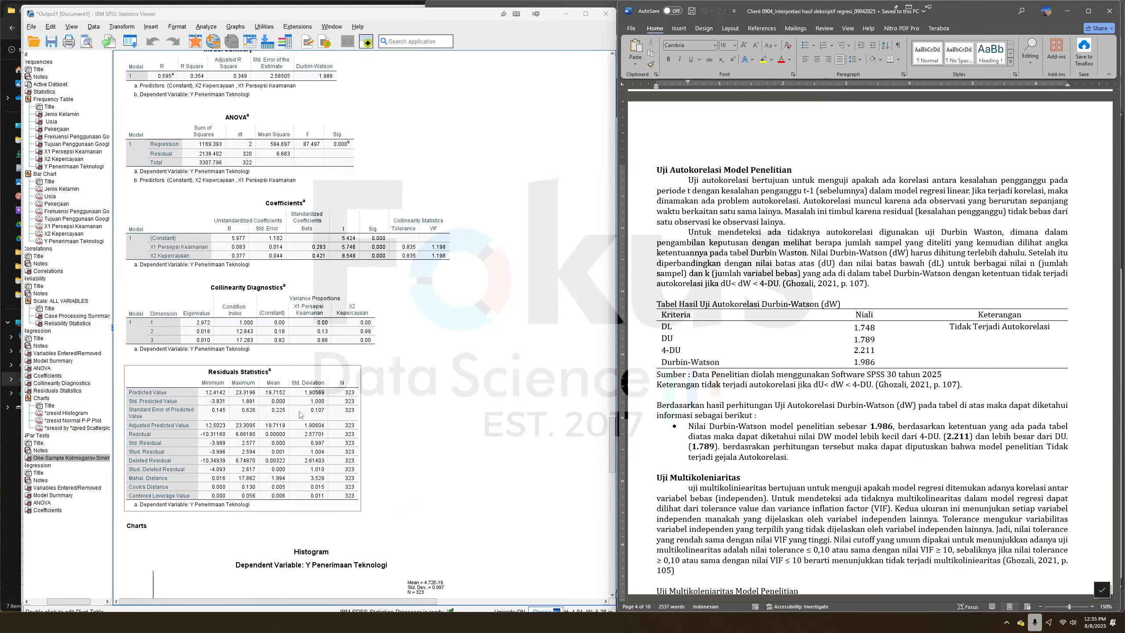
{"action": "scroll", "coordinate": [299, 414], "scroll_direction": "up", "scroll_amount": 3}
{"action": "left_click", "coordinate": [316, 156]}
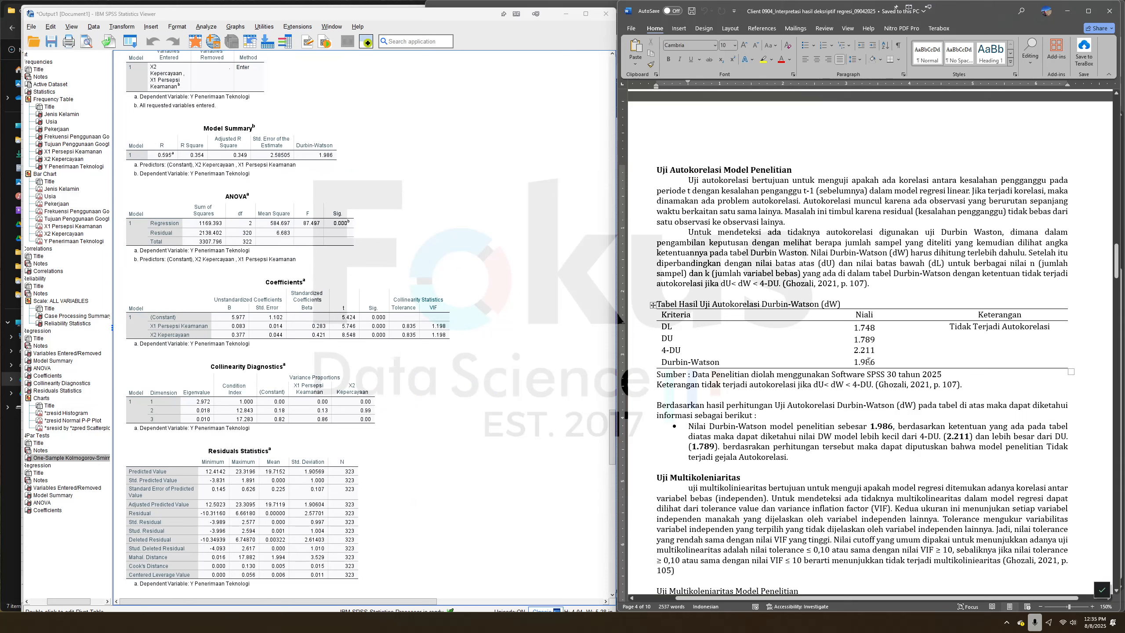
Examine the DU, 4-DU and Durbin-Watson values in the Word autocorrelation table against the SPSS Model Summary.
{"action": "left_click_drag", "start_coordinate": [874, 364], "coordinate": [838, 357]}
{"action": "left_click", "coordinate": [848, 357]}
{"action": "double_click", "coordinate": [856, 340]}
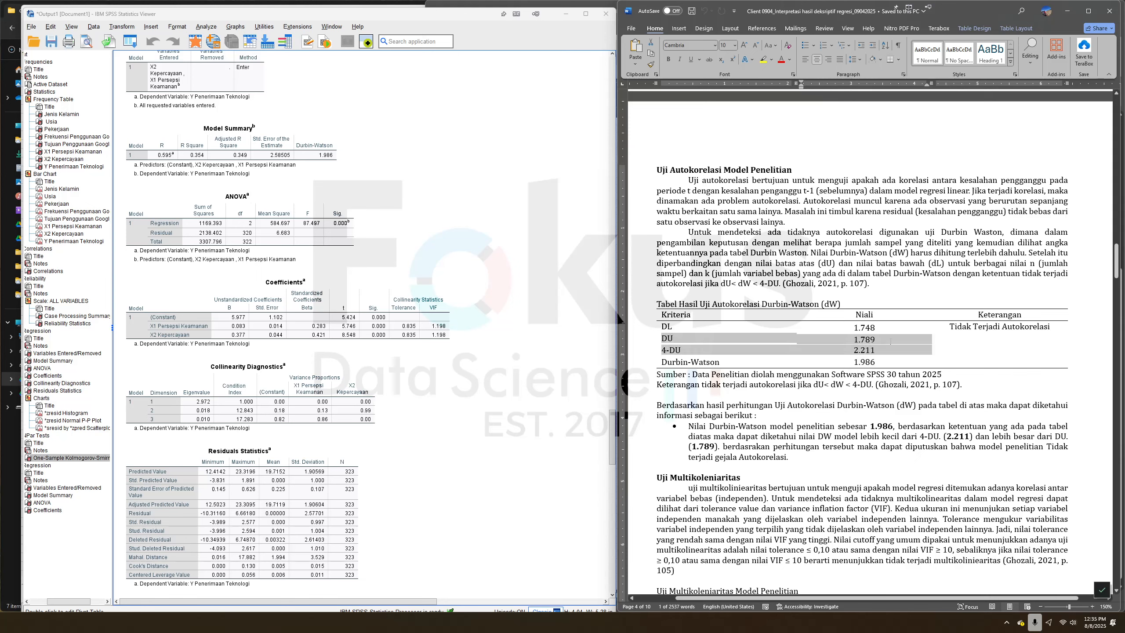
{"action": "left_click", "coordinate": [854, 350]}
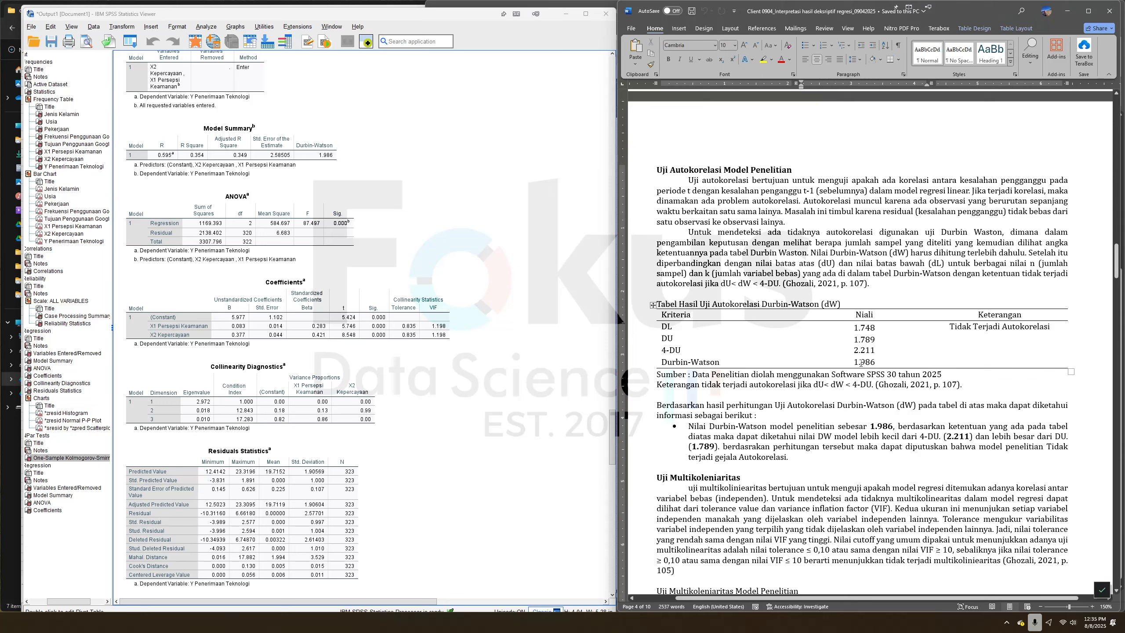
{"action": "left_click", "coordinate": [860, 362]}
{"action": "left_click", "coordinate": [869, 341]}
{"action": "double_click", "coordinate": [866, 362]}
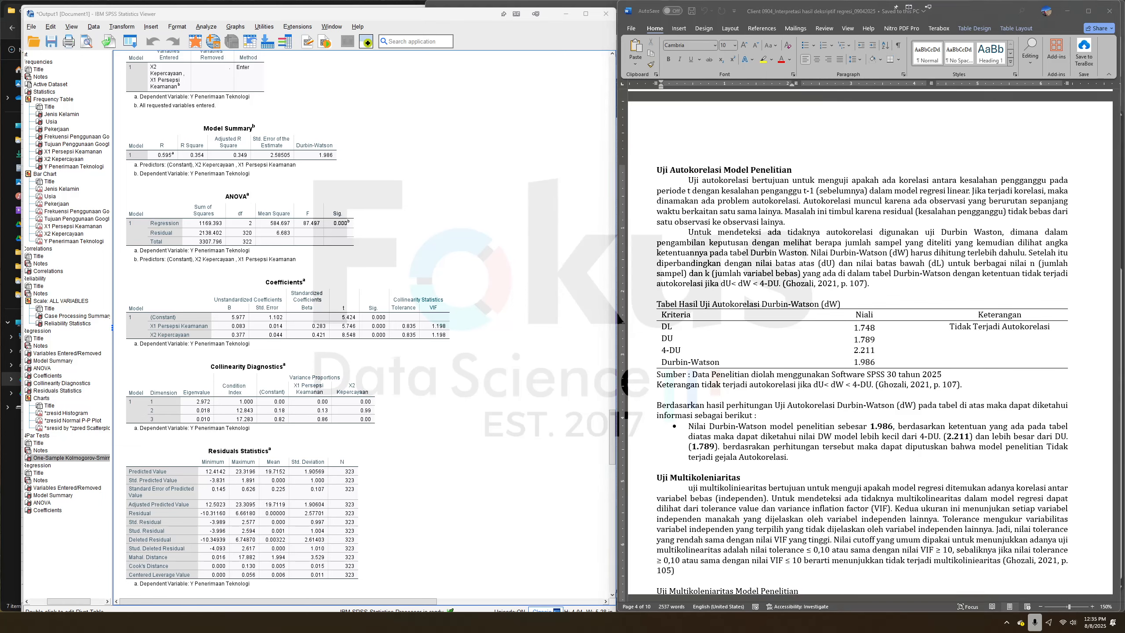
Switch to the Excel workbook to check the Durbin-Watson critical values table, and return to the SPSS output beside the Word document.
{"action": "key", "text": "alt+Tab"}
{"action": "scroll", "coordinate": [940, 597], "scroll_direction": "right", "scroll_amount": 3}
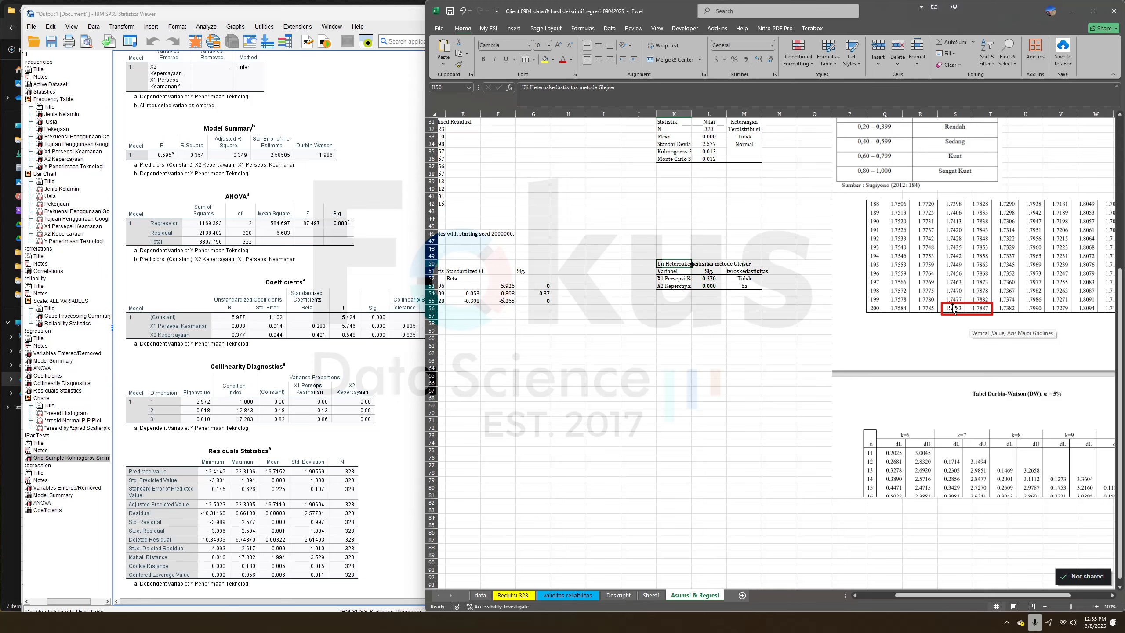
{"action": "scroll", "coordinate": [966, 312], "scroll_direction": "up", "scroll_amount": 4}
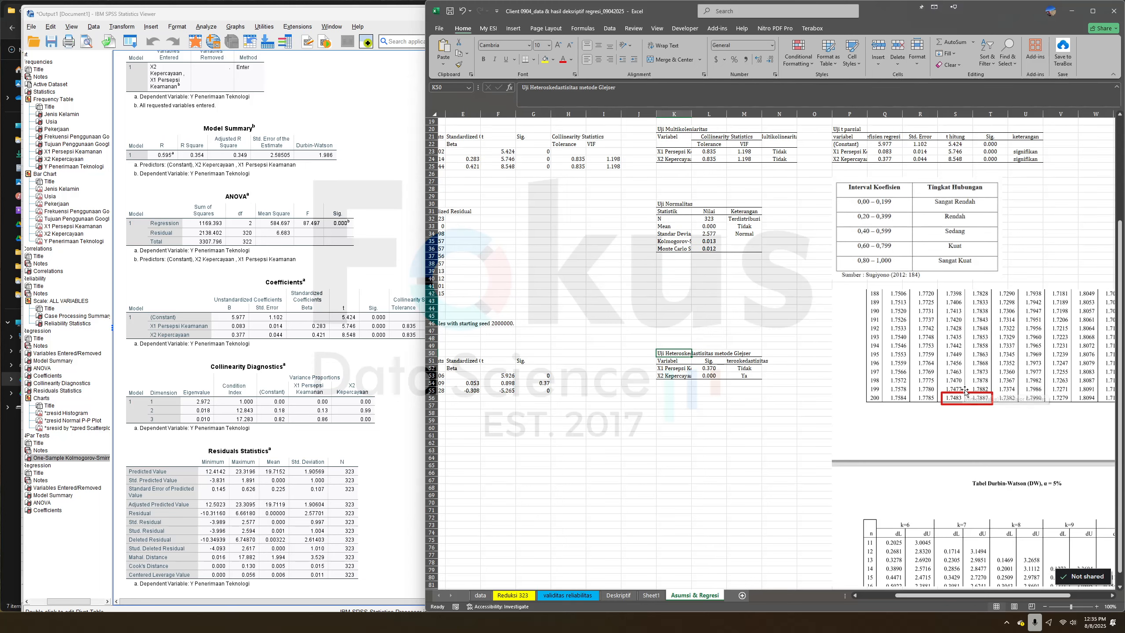
{"action": "left_click", "coordinate": [609, 525]}
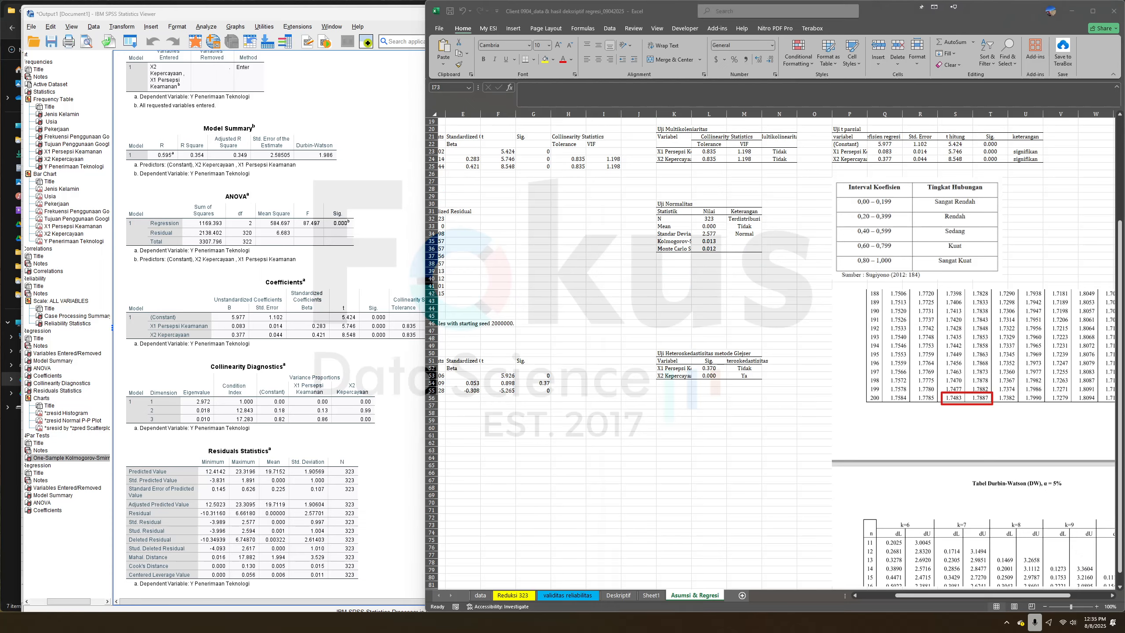
{"action": "key", "text": "alt+Tab"}
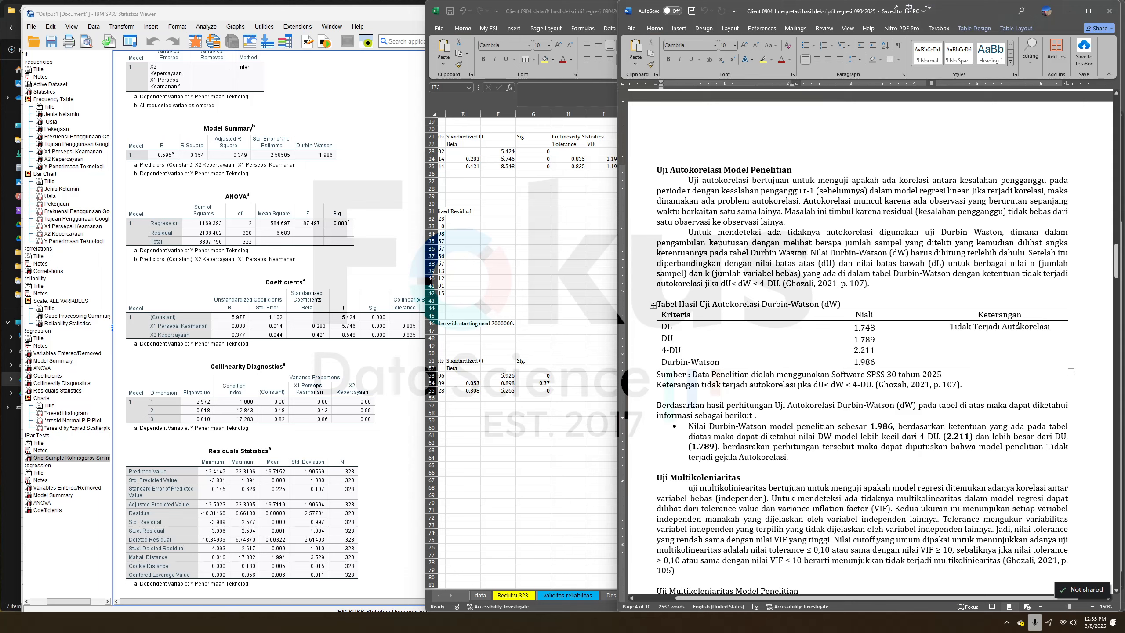
{"action": "left_click", "coordinate": [402, 104]}
{"action": "left_click", "coordinate": [718, 340]}
Compare the Tolerance and VIF values in the Word multicollinearity table with the SPSS Coefficients table.
{"action": "scroll", "coordinate": [850, 366], "scroll_direction": "down", "scroll_amount": 4}
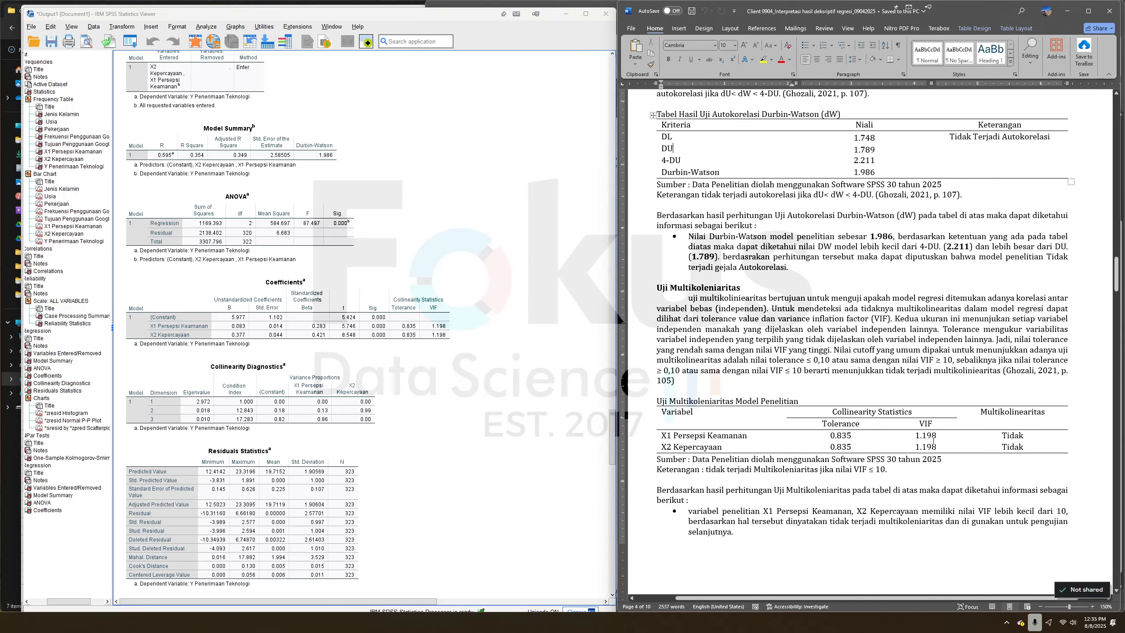
{"action": "left_click", "coordinate": [404, 320]}
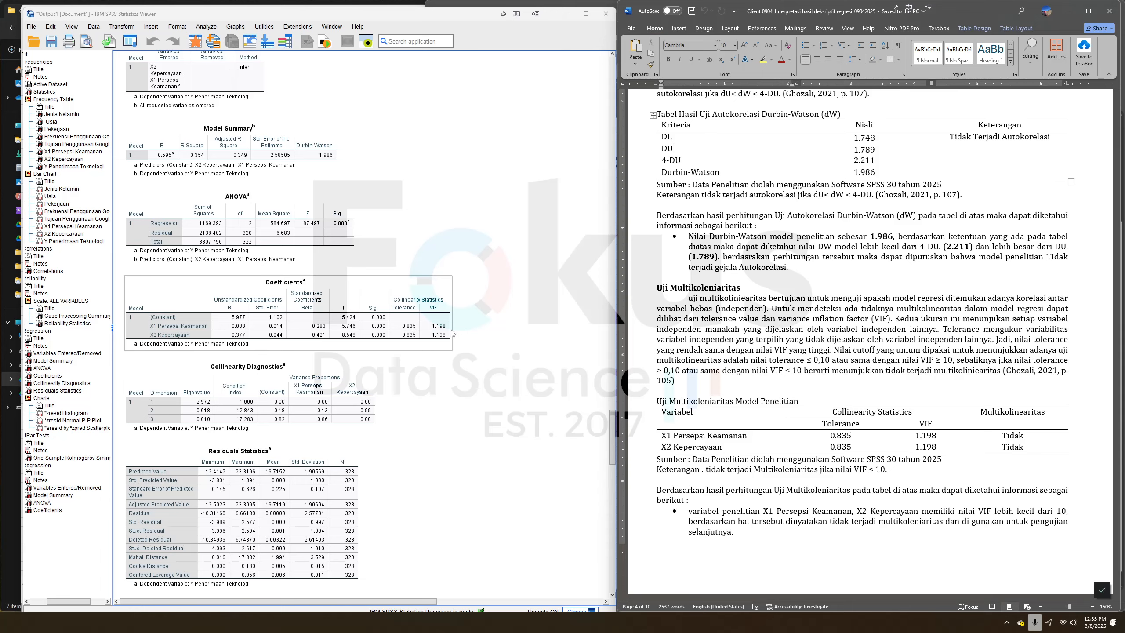
{"action": "left_click", "coordinate": [788, 461]}
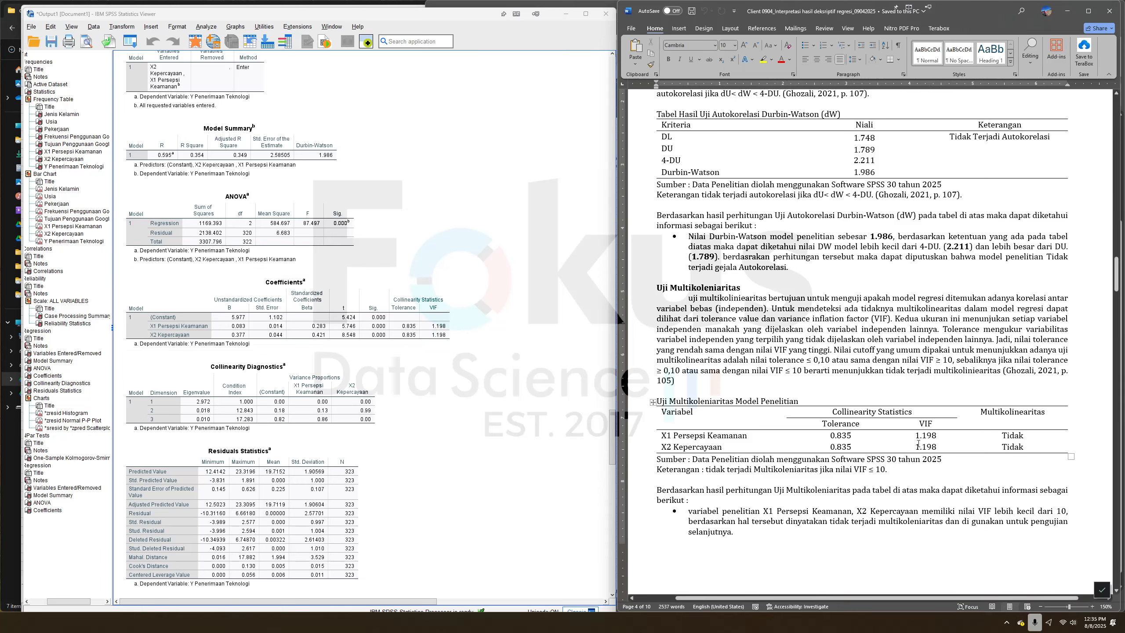
{"action": "left_click", "coordinate": [922, 423]}
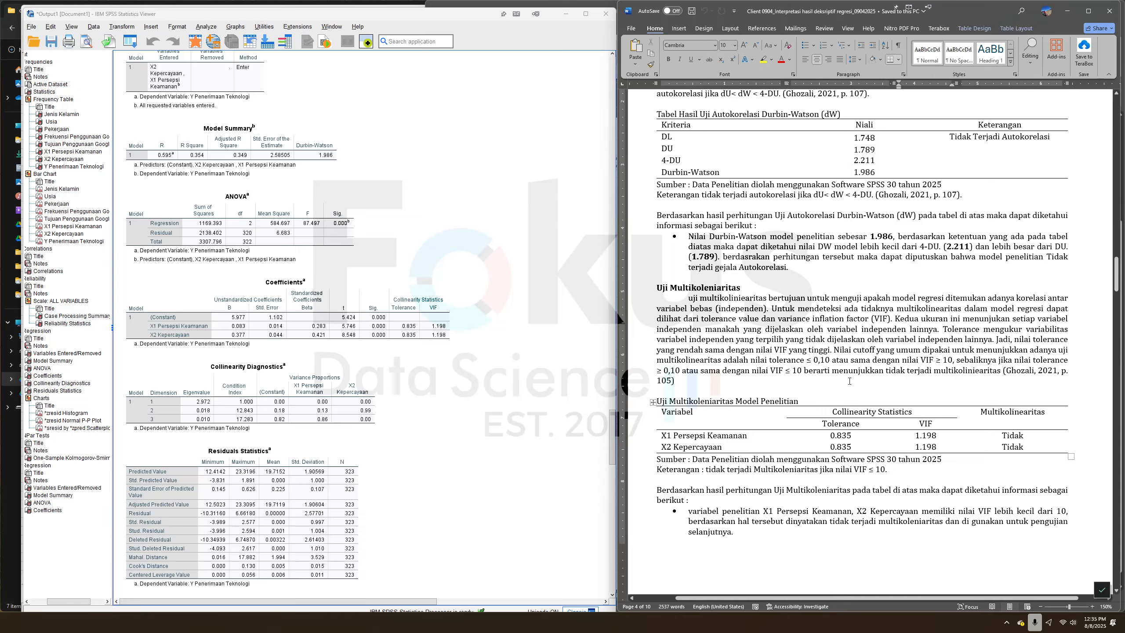
Find the Glejser heteroskedasticity section in Word and the matching heteroskedastisitas coefficients table in the SPSS output.
{"action": "scroll", "coordinate": [721, 245], "scroll_direction": "down", "scroll_amount": 3}
{"action": "scroll", "coordinate": [929, 408], "scroll_direction": "down", "scroll_amount": 10}
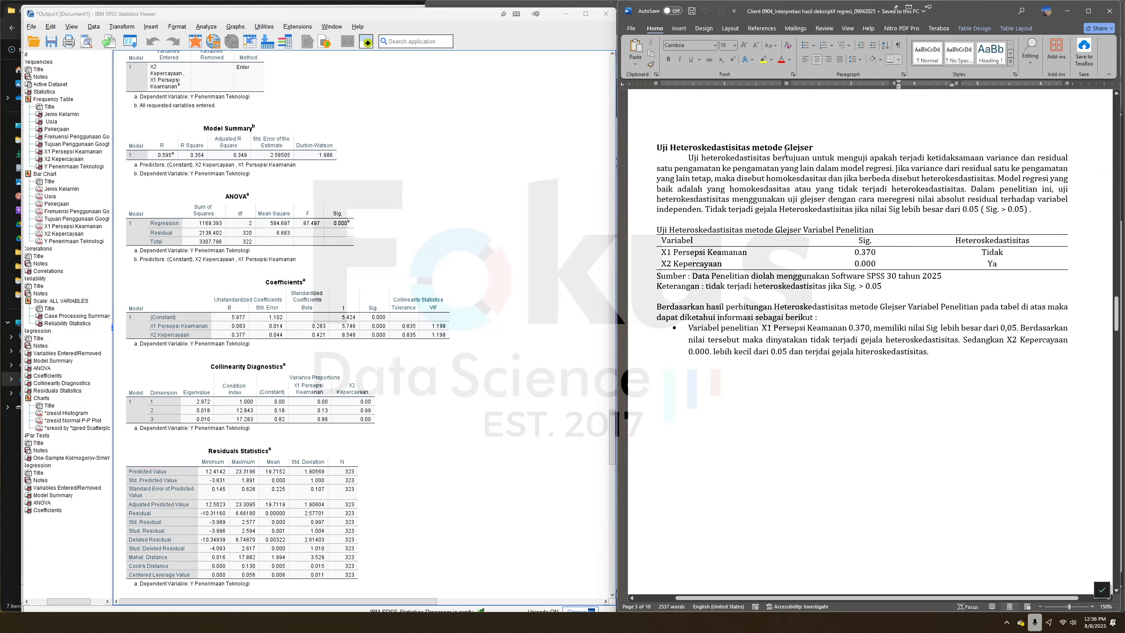
{"action": "scroll", "coordinate": [444, 408], "scroll_direction": "down", "scroll_amount": 20}
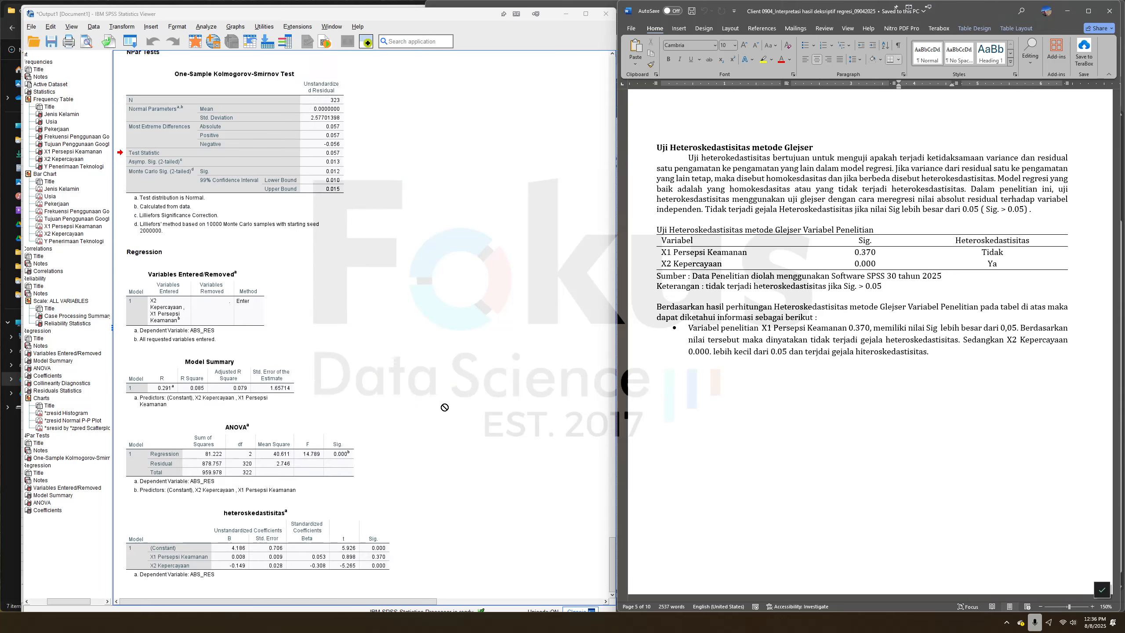
{"action": "left_click", "coordinate": [360, 525]}
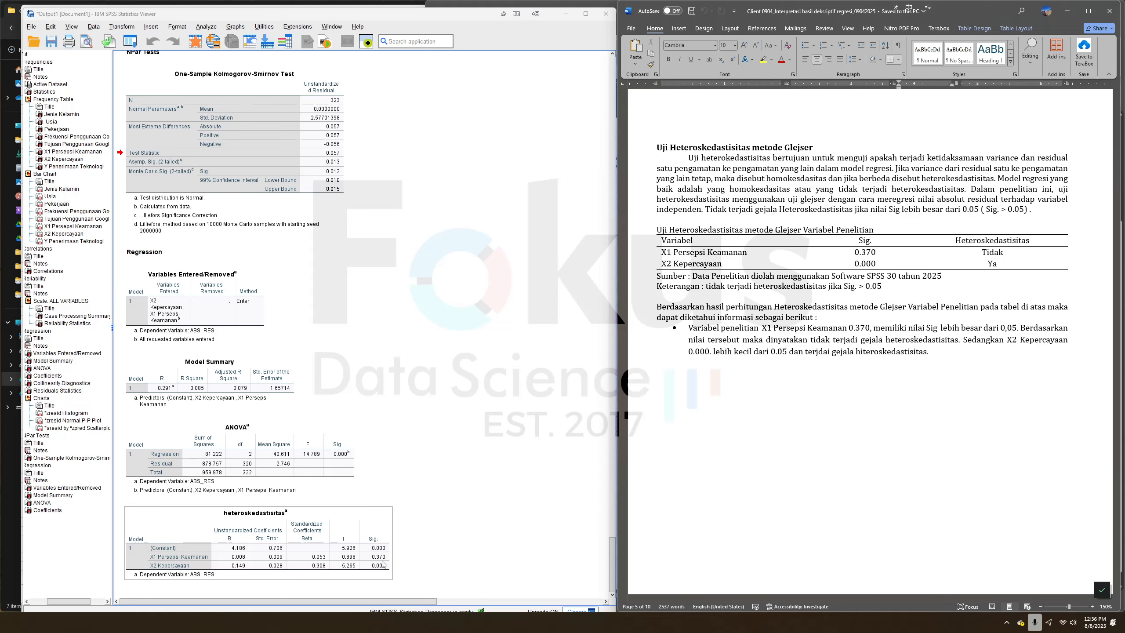
{"action": "left_click", "coordinate": [827, 273]}
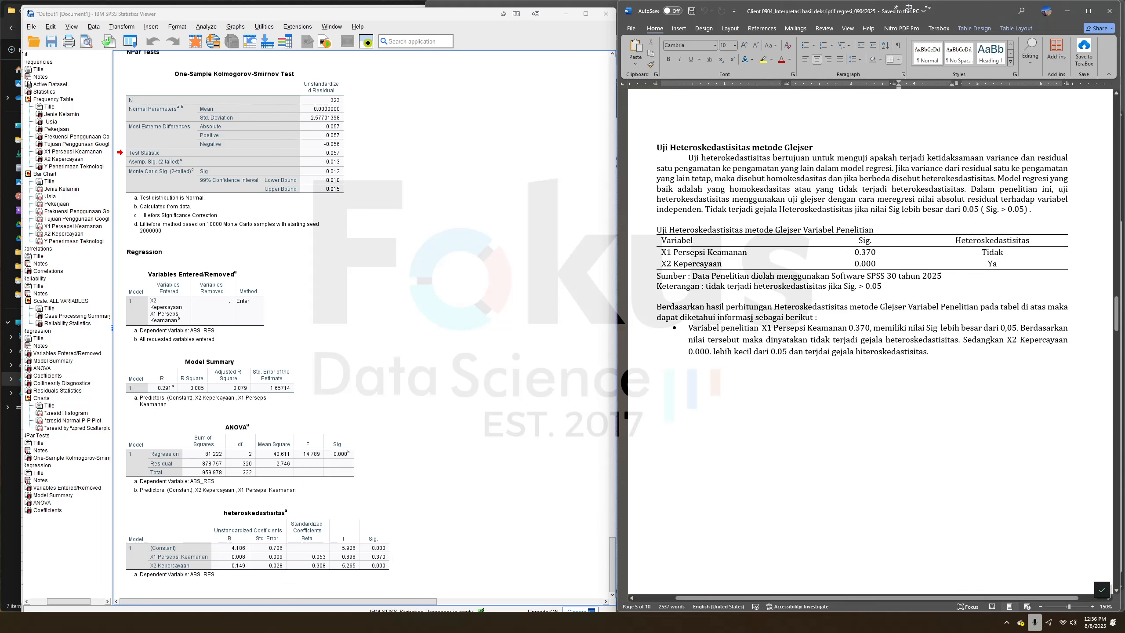
Examine the significance values of X1 Persepsi Keamanan and X2 Kepercayaan in the Word Glejser table.
{"action": "left_click", "coordinate": [723, 253]}
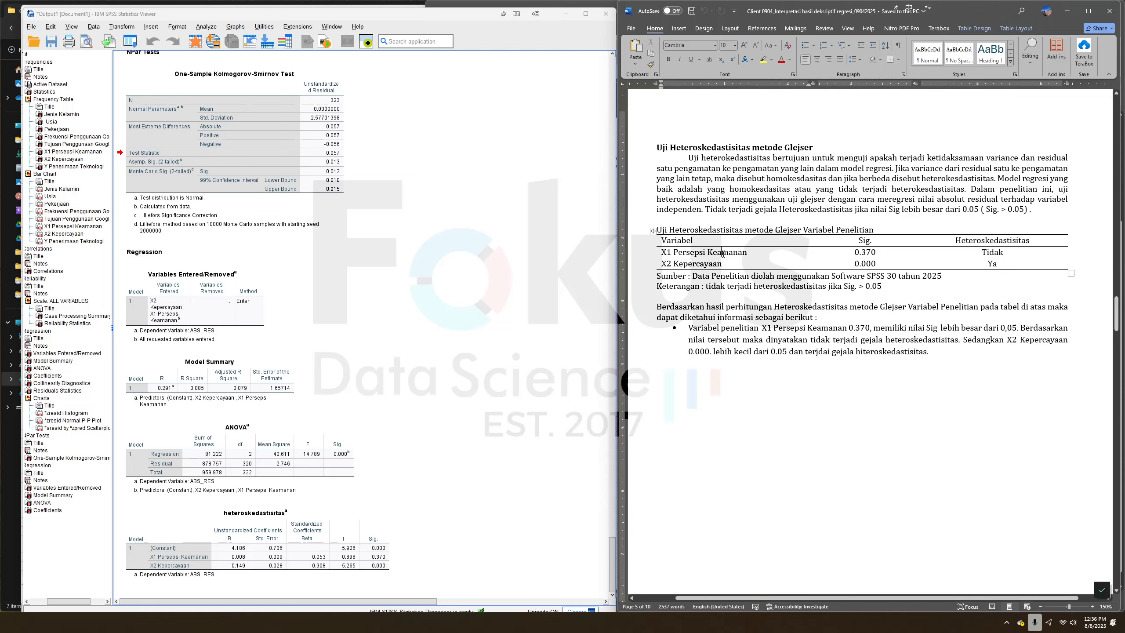
{"action": "left_click_drag", "start_coordinate": [885, 247], "coordinate": [880, 245]}
{"action": "key", "text": "ctrl+z"}
{"action": "left_click_drag", "start_coordinate": [681, 265], "coordinate": [723, 264]}
{"action": "left_click_drag", "start_coordinate": [847, 265], "coordinate": [865, 265]}
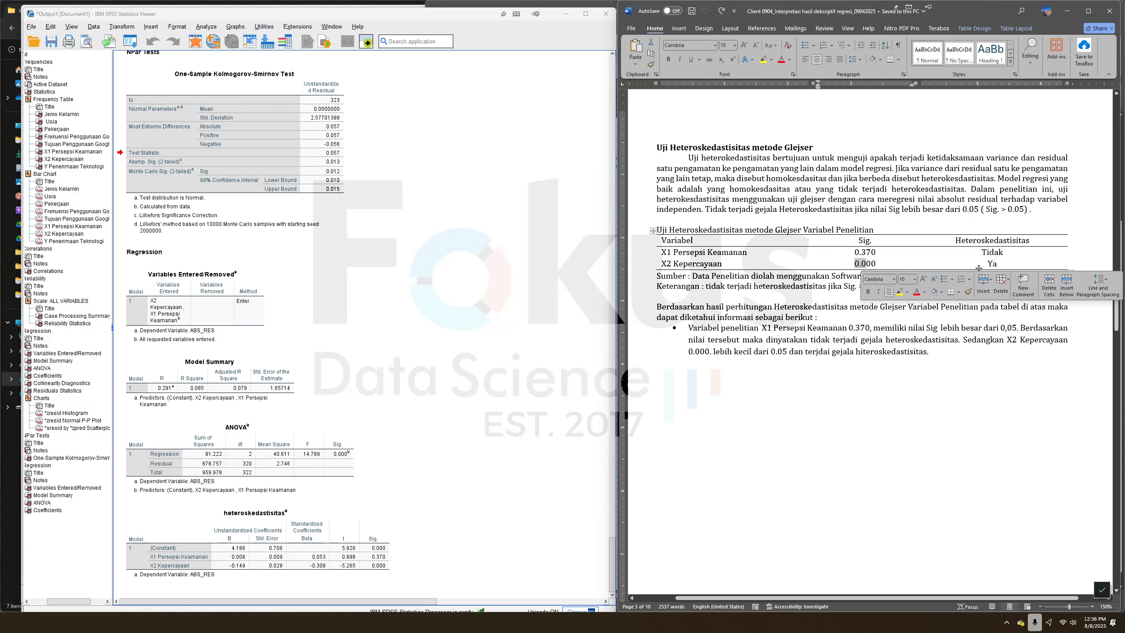
{"action": "left_click", "coordinate": [708, 265]}
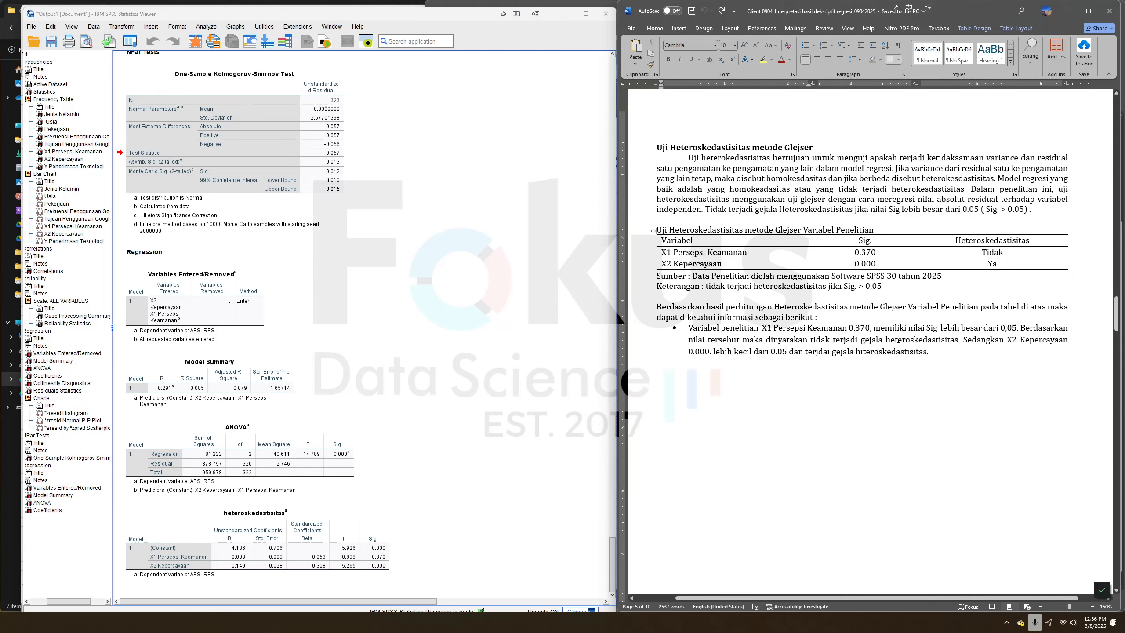
Find the coefficient of determination section in Word and select the matching Model Summary of the first regression in SPSS.
{"action": "scroll", "coordinate": [894, 350], "scroll_direction": "down", "scroll_amount": 10}
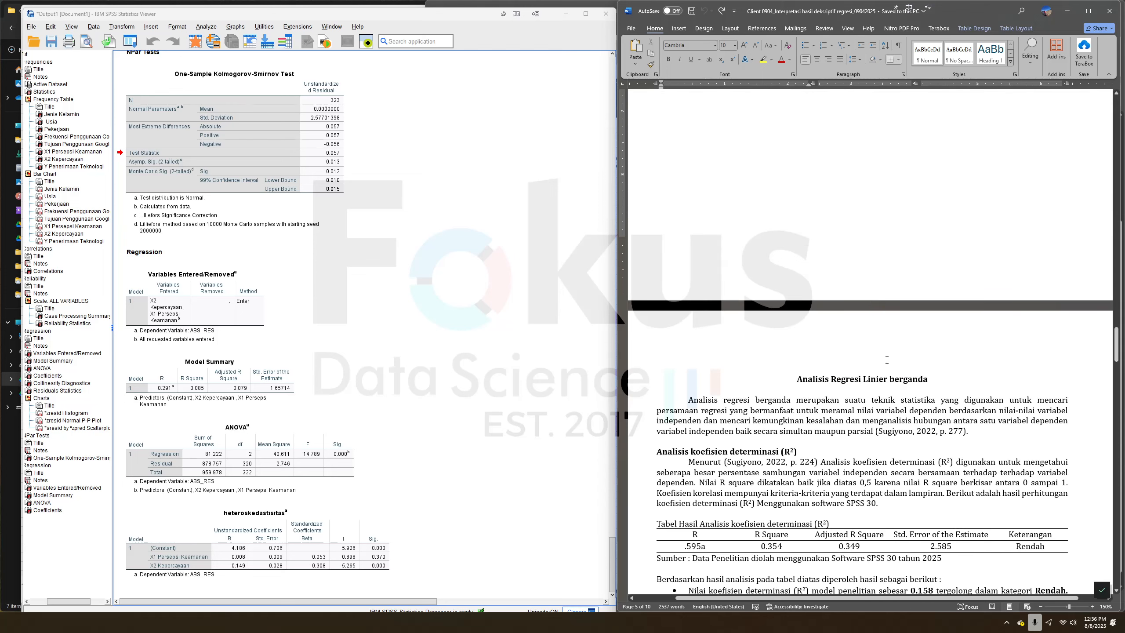
{"action": "scroll", "coordinate": [888, 381], "scroll_direction": "down", "scroll_amount": 3}
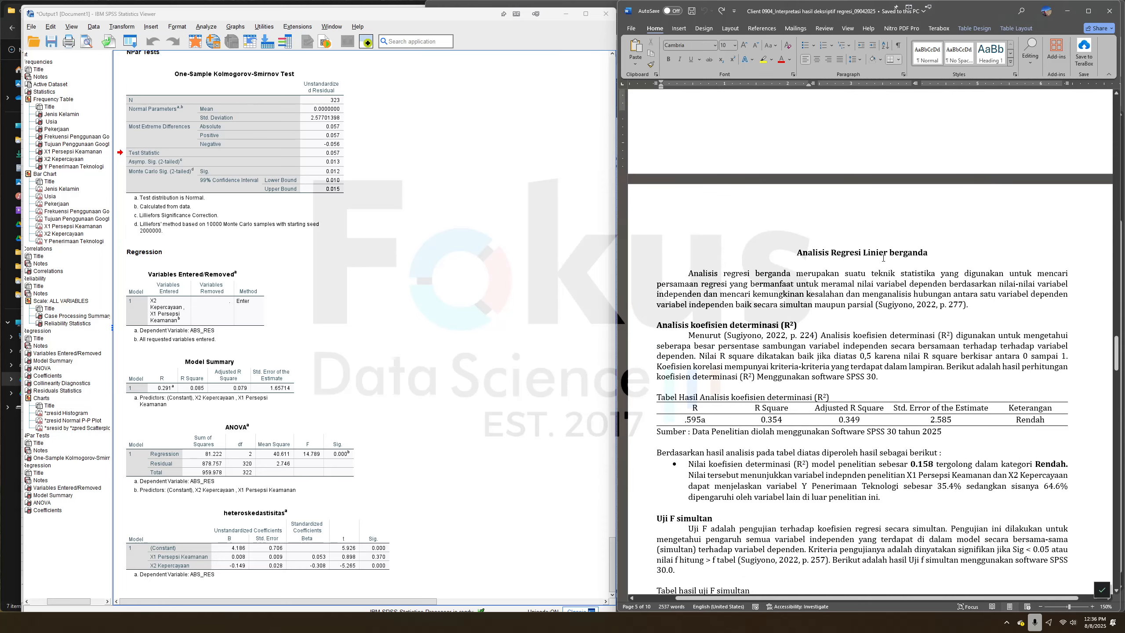
{"action": "left_click", "coordinate": [778, 357]}
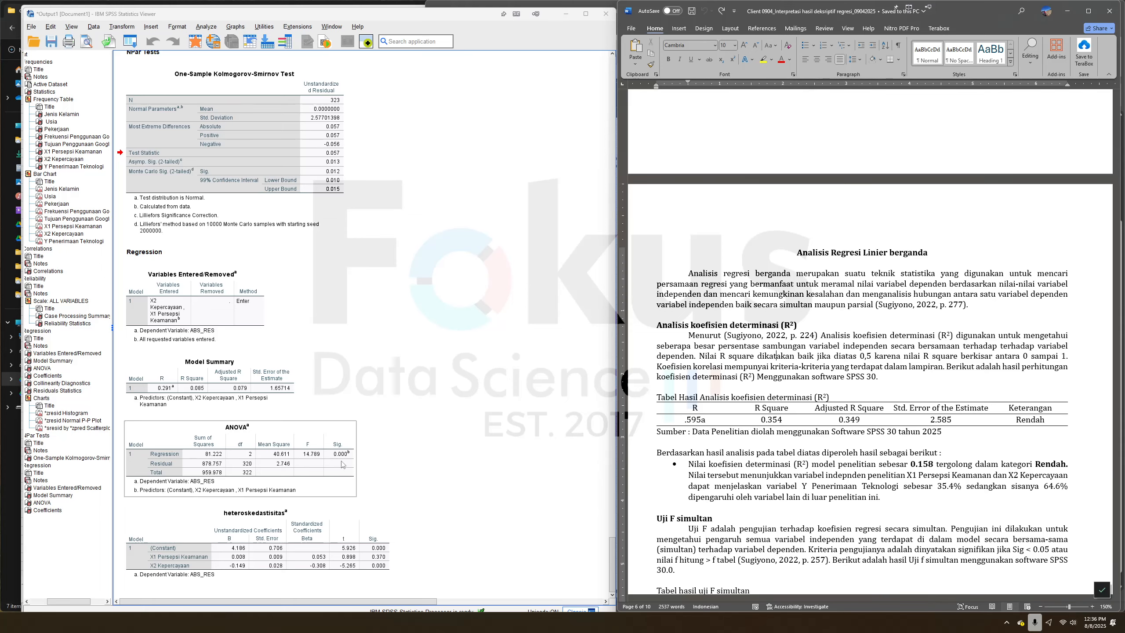
{"action": "scroll", "coordinate": [390, 462], "scroll_direction": "up", "scroll_amount": 15}
{"action": "scroll", "coordinate": [348, 455], "scroll_direction": "up", "scroll_amount": 10}
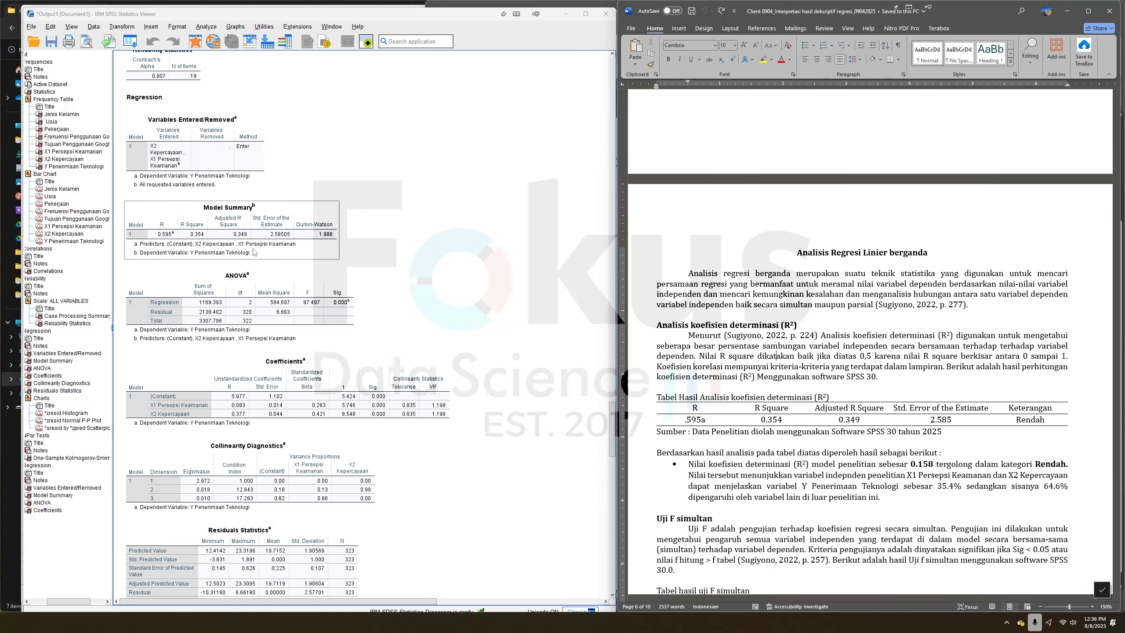
{"action": "left_click", "coordinate": [254, 248]}
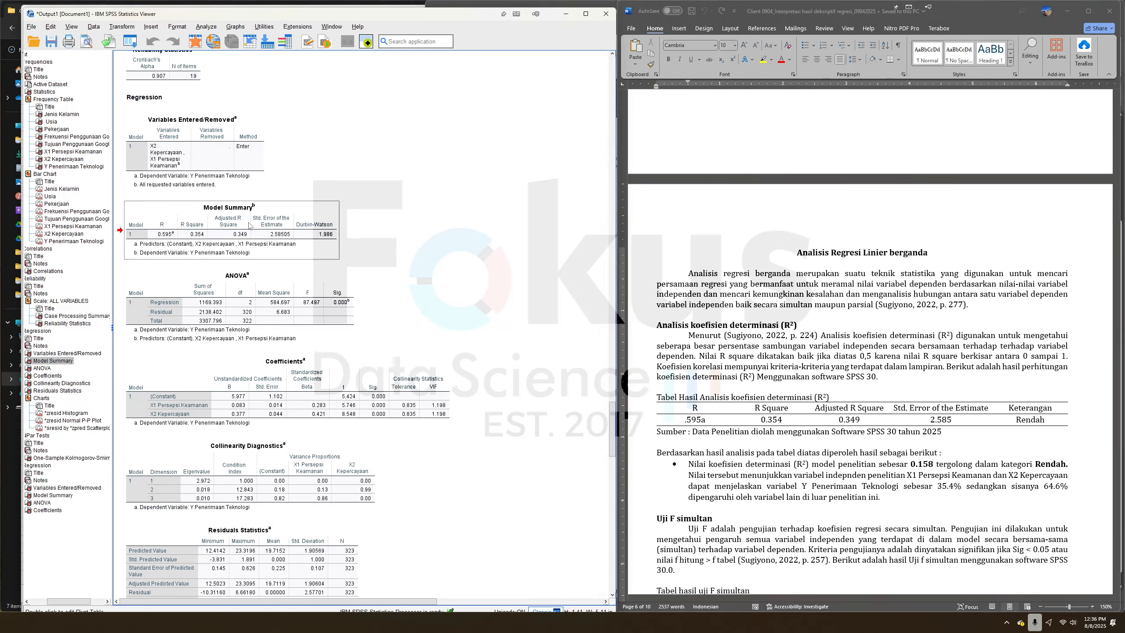
Examine the R Square value and the category interpretation in the Word coefficient of determination section.
{"action": "left_click", "coordinate": [843, 430]}
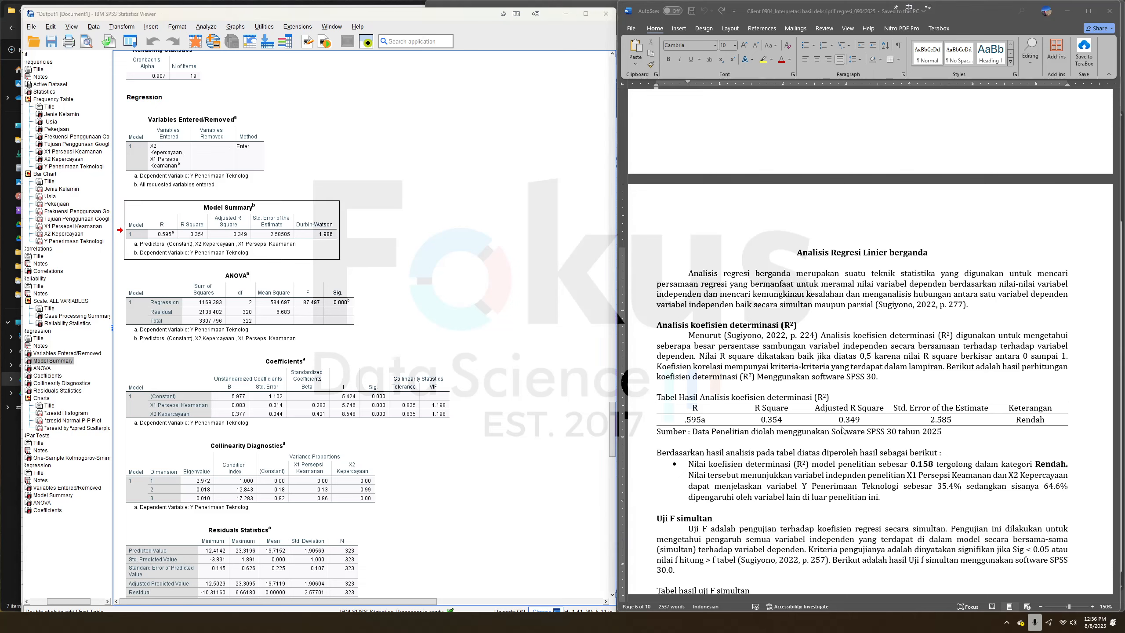
{"action": "left_click", "coordinate": [757, 420]}
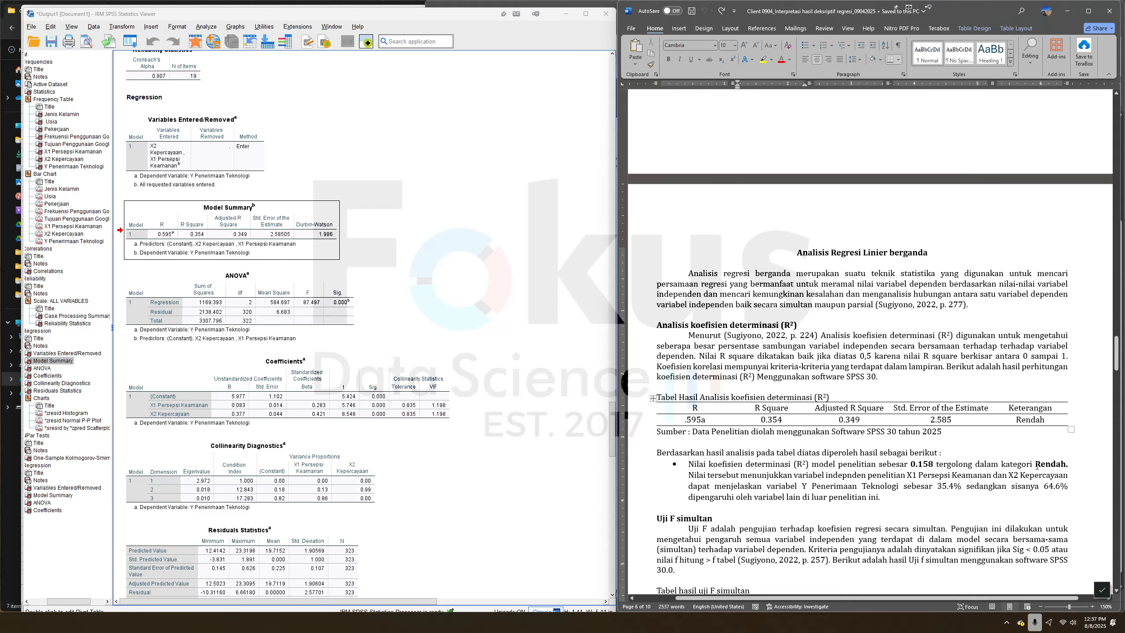
{"action": "left_click", "coordinate": [997, 486]}
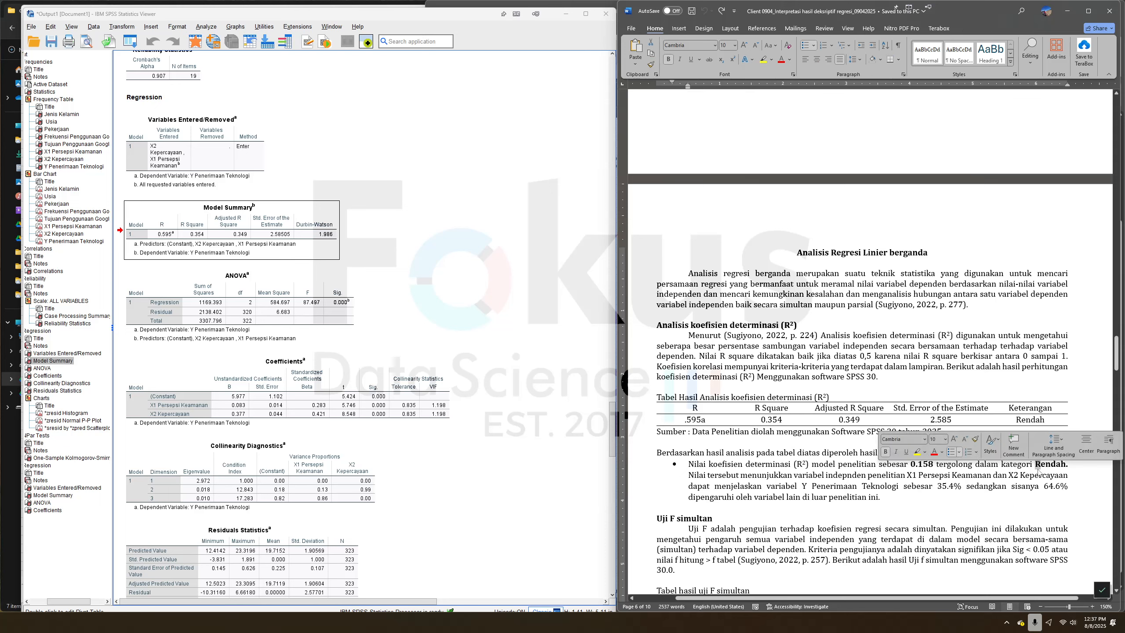
Find the Uji F simultan section in Word and compare its significance value with the ANOVA table of the first regression in SPSS.
{"action": "scroll", "coordinate": [954, 505], "scroll_direction": "down", "scroll_amount": 2}
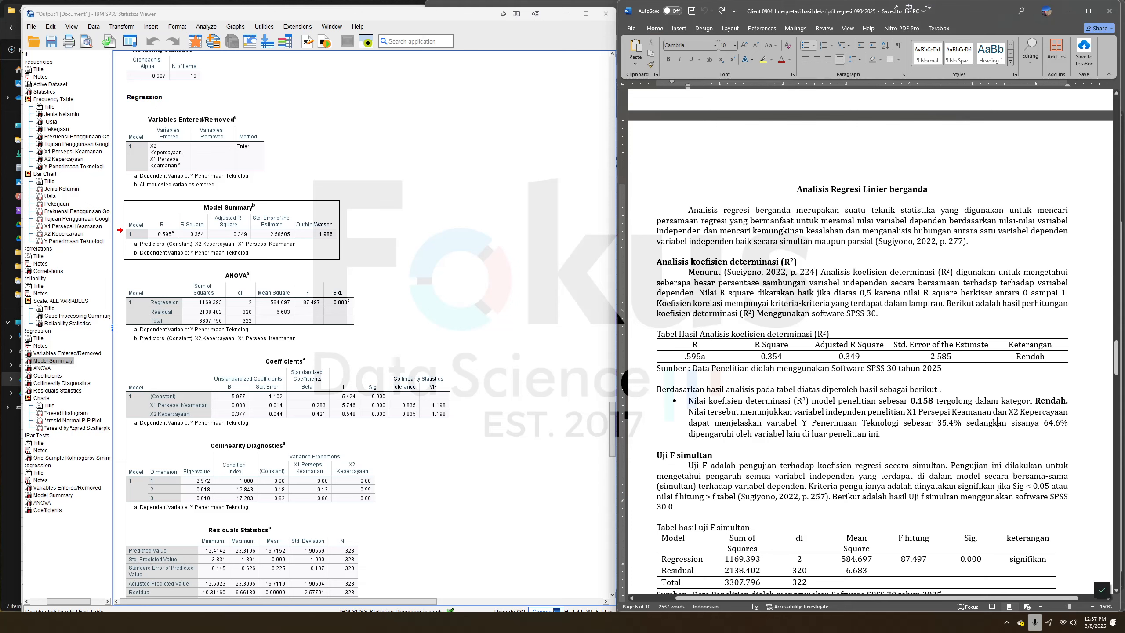
{"action": "scroll", "coordinate": [882, 395], "scroll_direction": "down", "scroll_amount": 7}
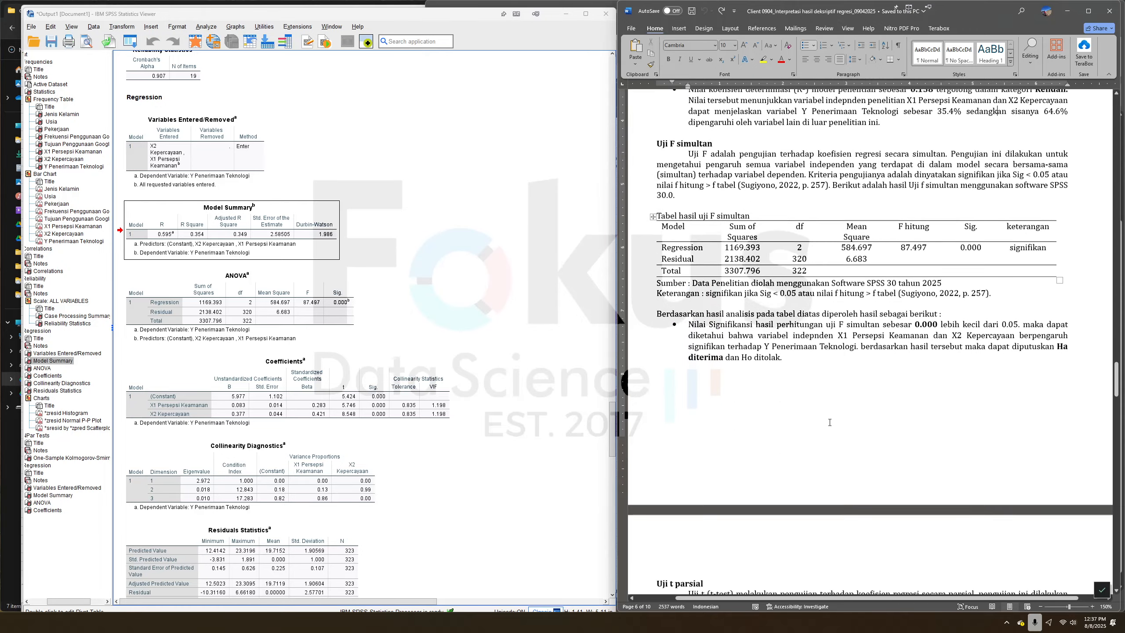
{"action": "double_click", "coordinate": [667, 139]}
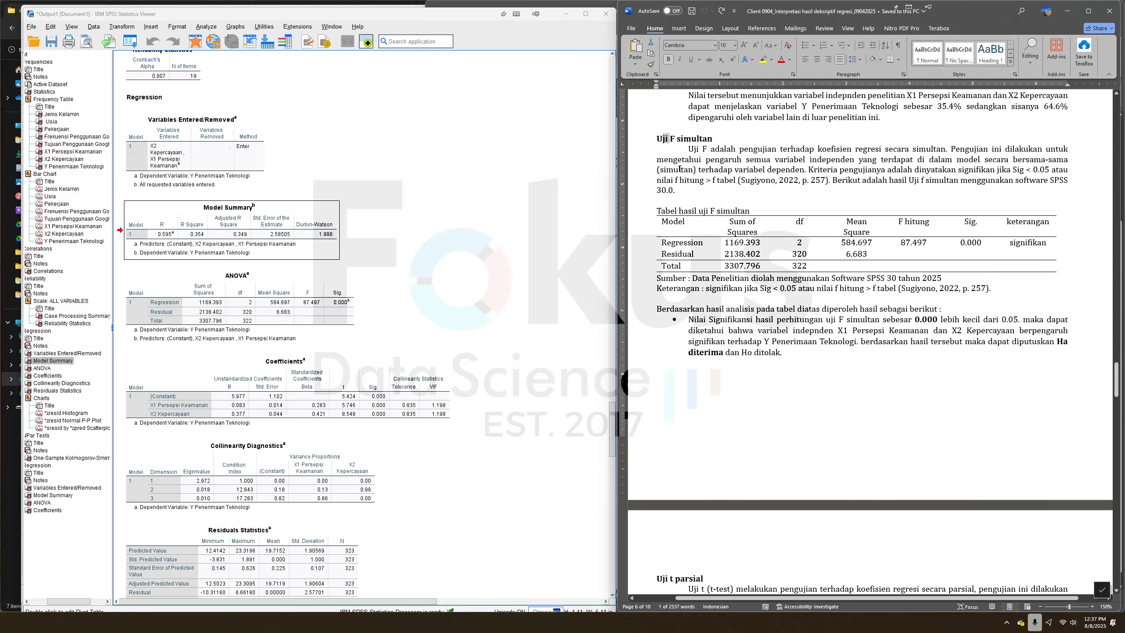
{"action": "left_click", "coordinate": [305, 301]}
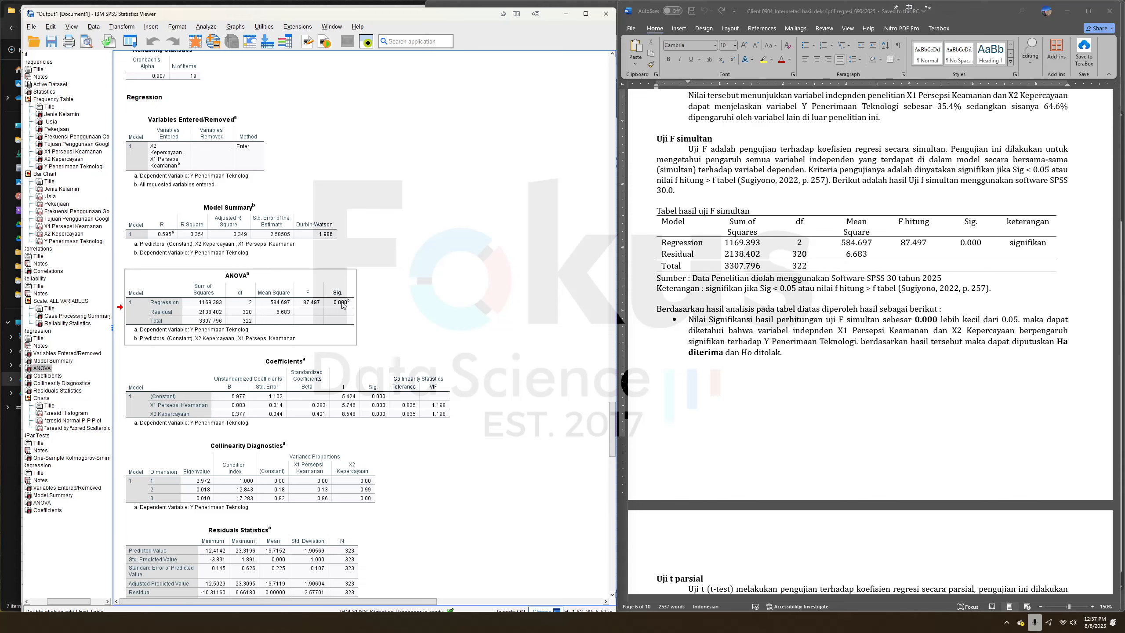
{"action": "left_click_drag", "start_coordinate": [330, 300], "coordinate": [986, 249]}
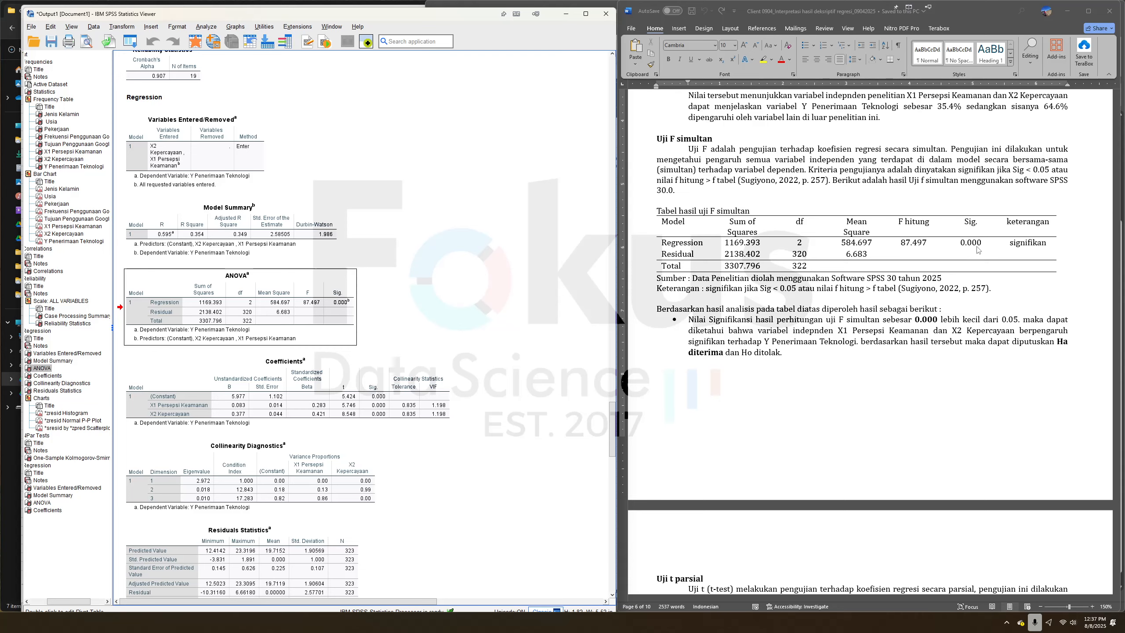
{"action": "left_click", "coordinate": [761, 331]}
Find the Uji t parsial section in Word and select the matching Coefficients table of the first regression in SPSS.
{"action": "scroll", "coordinate": [761, 330], "scroll_direction": "down", "scroll_amount": 7}
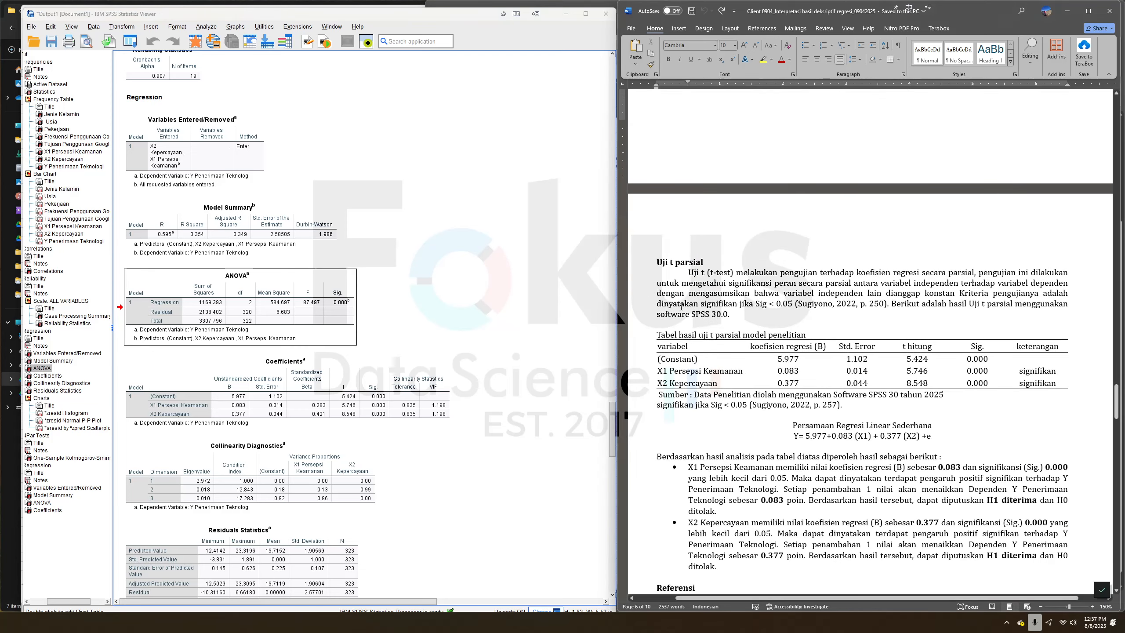
{"action": "left_click", "coordinate": [670, 263]}
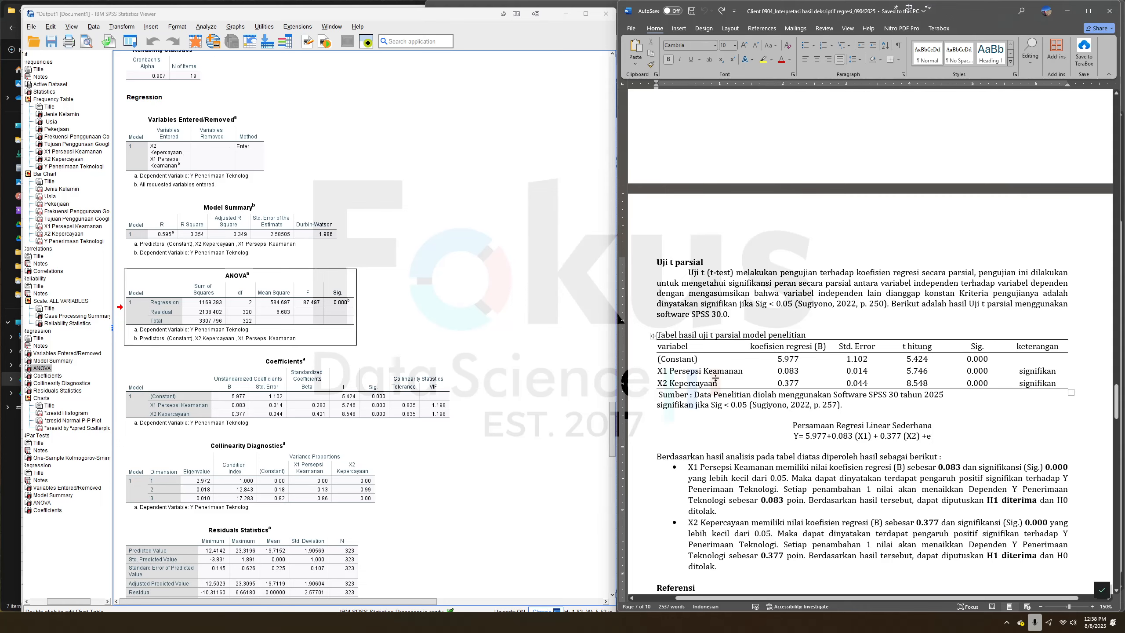
{"action": "left_click", "coordinate": [675, 375]}
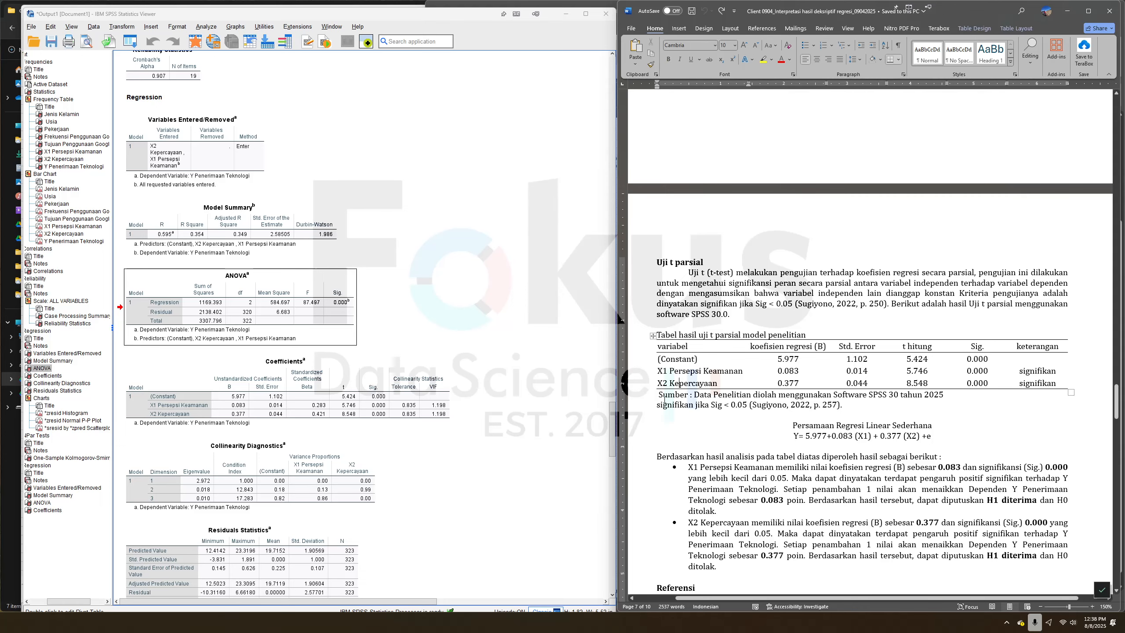
{"action": "scroll", "coordinate": [678, 385], "scroll_direction": "down", "scroll_amount": 4}
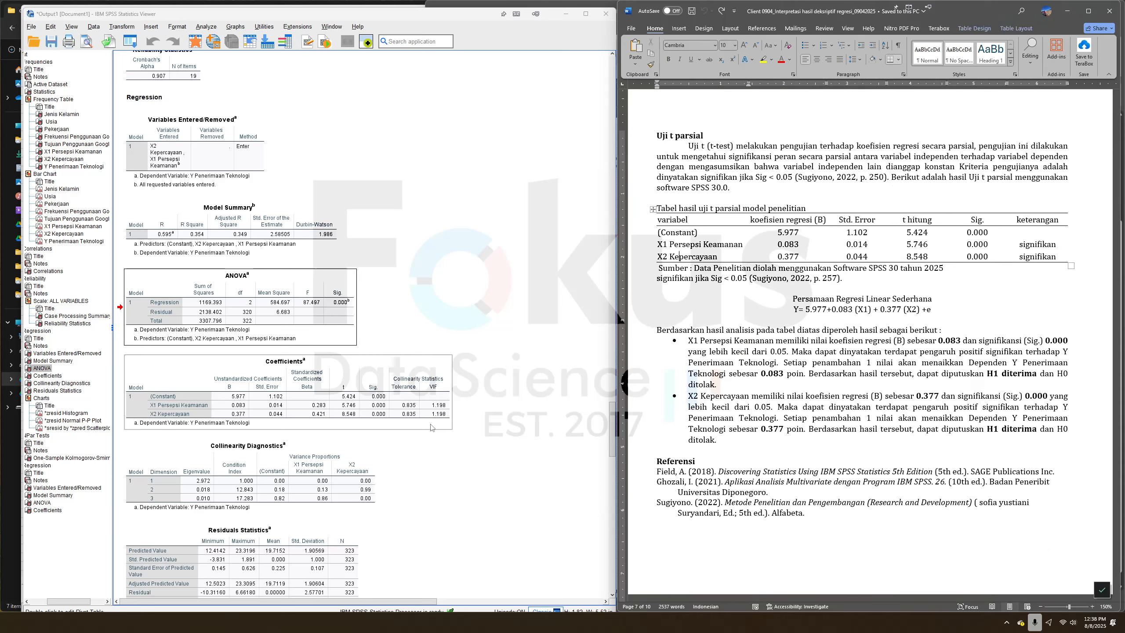
{"action": "scroll", "coordinate": [490, 396], "scroll_direction": "down", "scroll_amount": 3}
{"action": "left_click", "coordinate": [338, 342]}
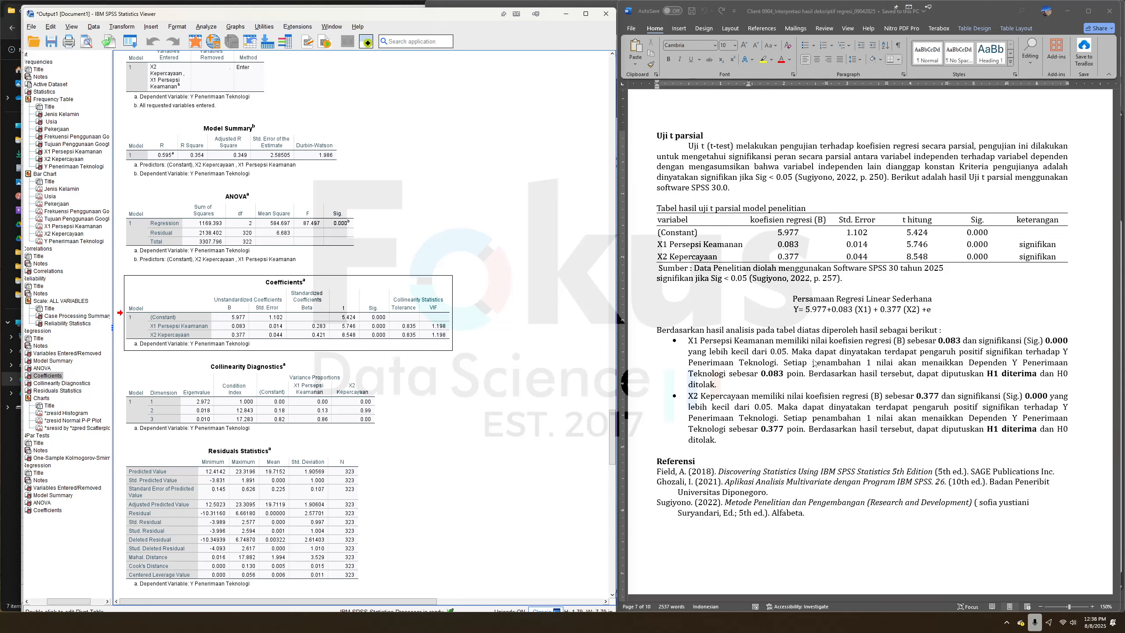
Examine the regression coefficients (B) and significance values of X1 Persepsi Keamanan and X2 Kepercayaan in the Word t-test table.
{"action": "left_click", "coordinate": [788, 233]}
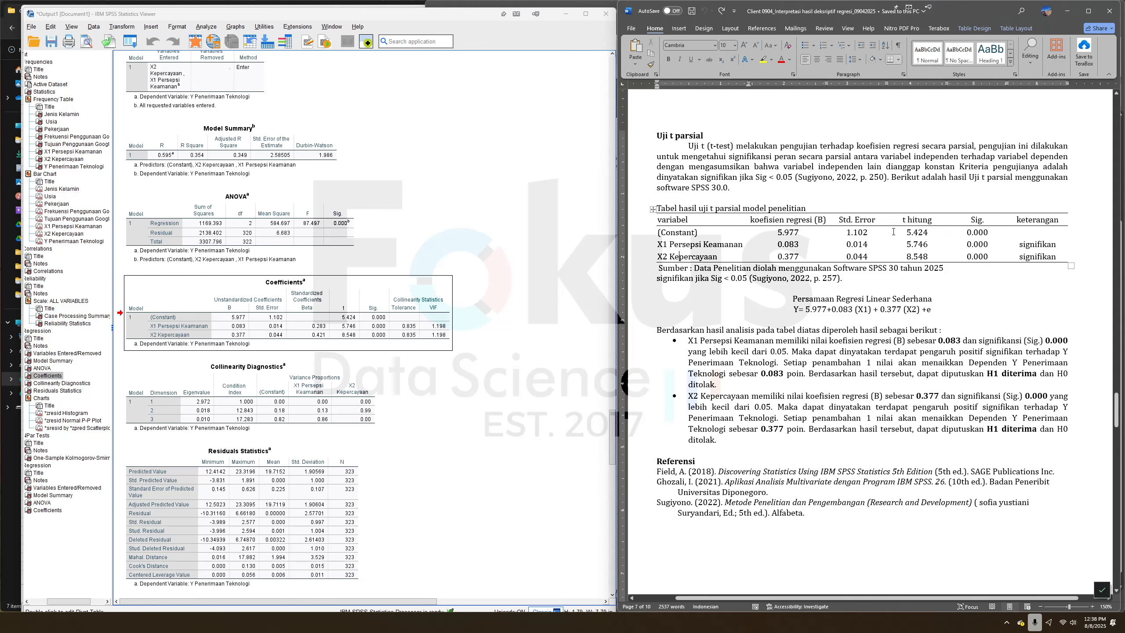
{"action": "left_click_drag", "start_coordinate": [802, 257], "coordinate": [791, 244]}
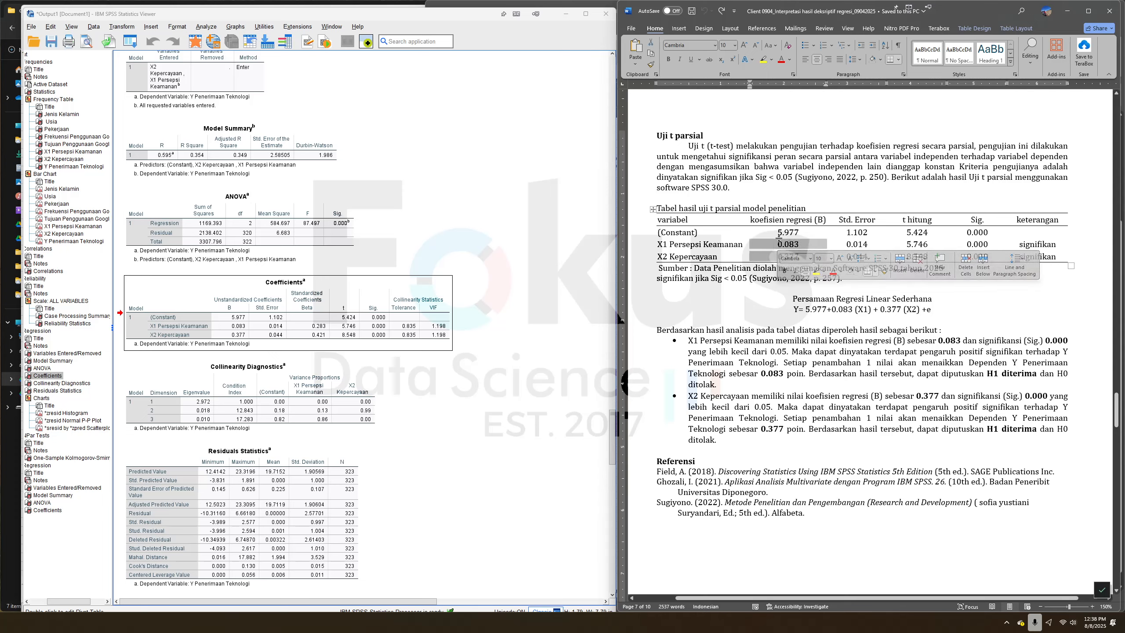
{"action": "left_click", "coordinate": [980, 246]}
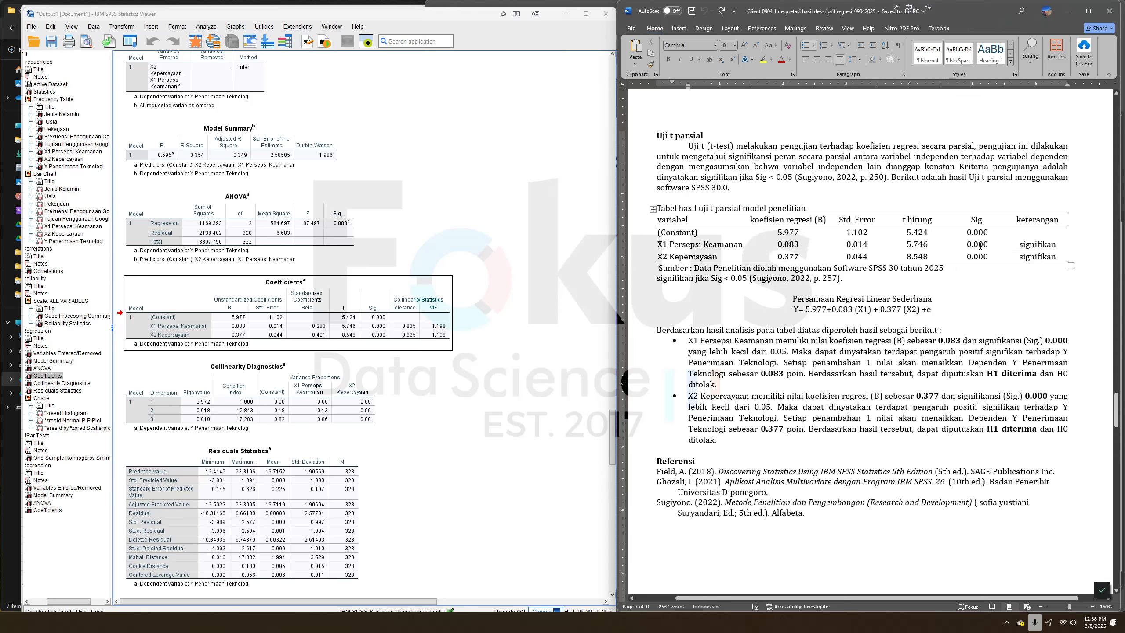
{"action": "left_click_drag", "start_coordinate": [980, 246], "coordinate": [979, 257]}
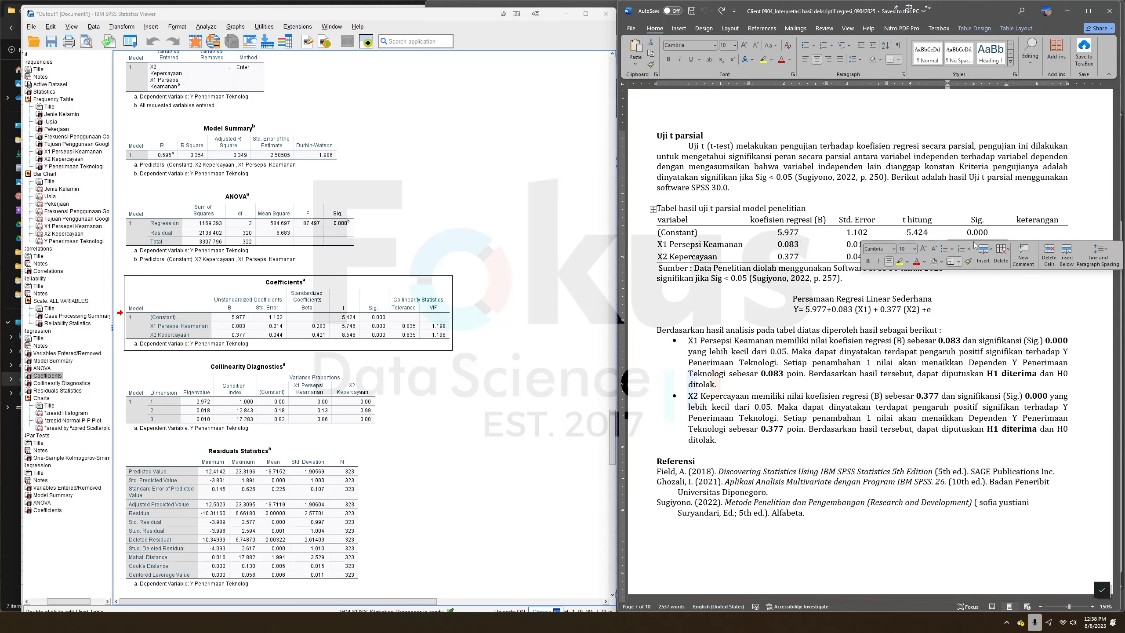
{"action": "left_click", "coordinate": [968, 235]}
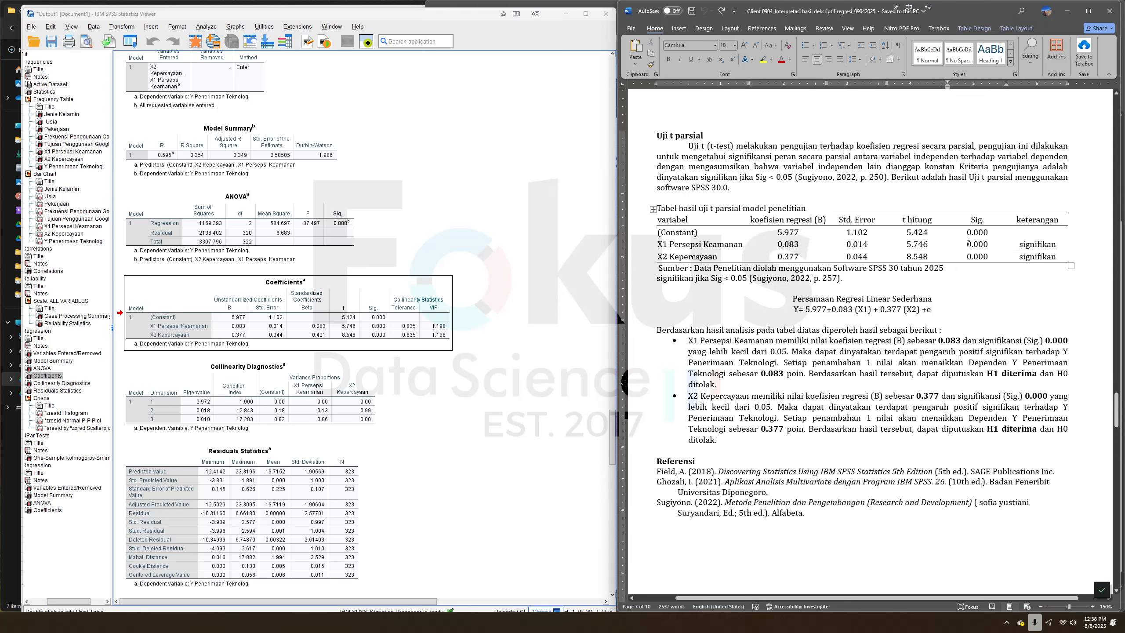
Review the hypothesis decisions for X1 and X2 written below the Word t-test table, continuing to the Referensi list.
{"action": "left_click", "coordinate": [956, 335]}
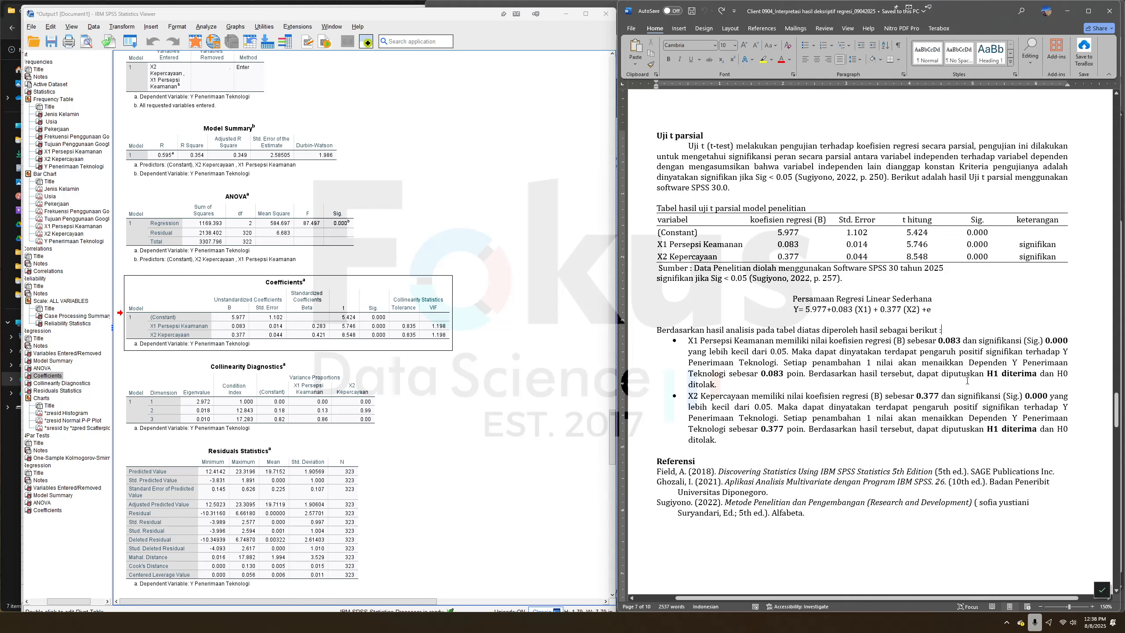
{"action": "left_click_drag", "start_coordinate": [987, 373], "coordinate": [1036, 374]}
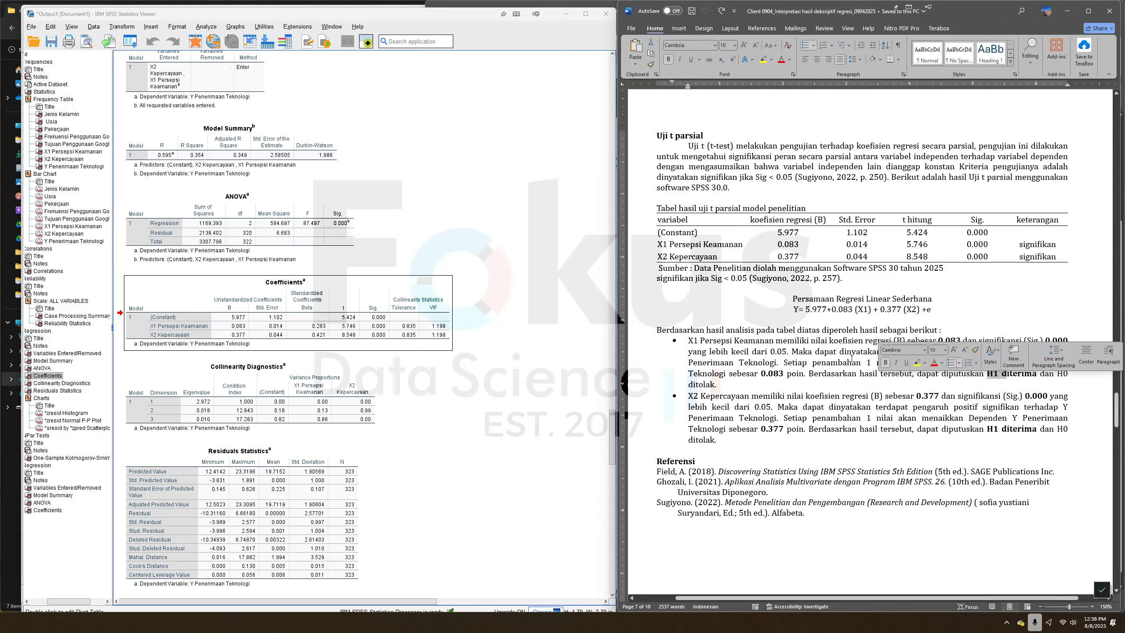
{"action": "left_click", "coordinate": [685, 257]}
{"action": "left_click", "coordinate": [798, 407]}
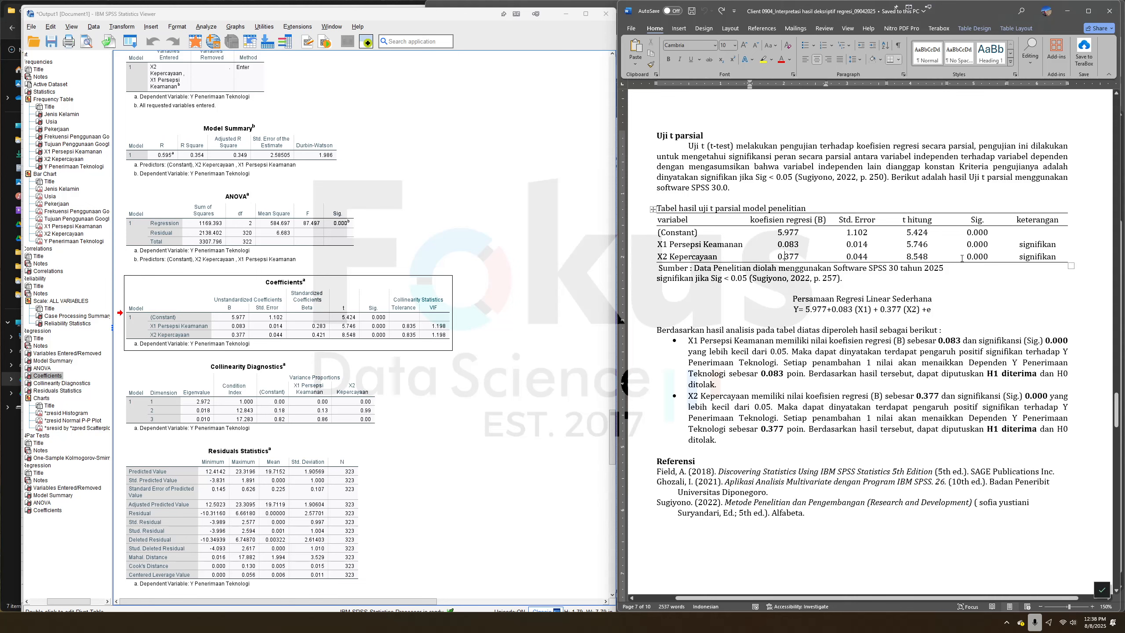
{"action": "left_click", "coordinate": [718, 440]}
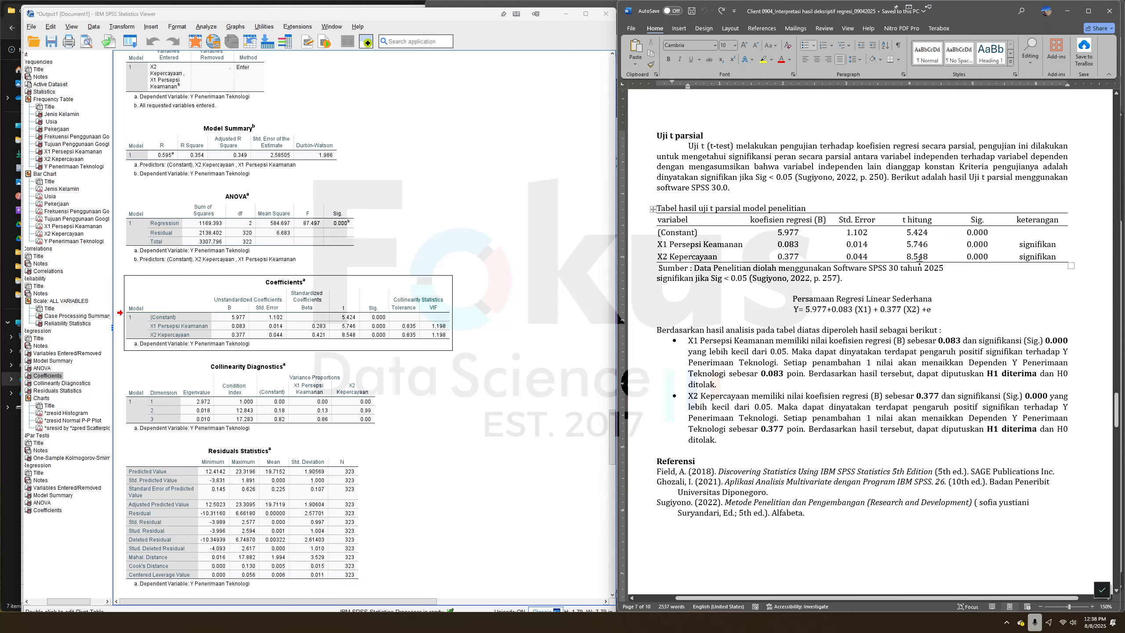
{"action": "scroll", "coordinate": [649, 288], "scroll_direction": "down", "scroll_amount": 12}
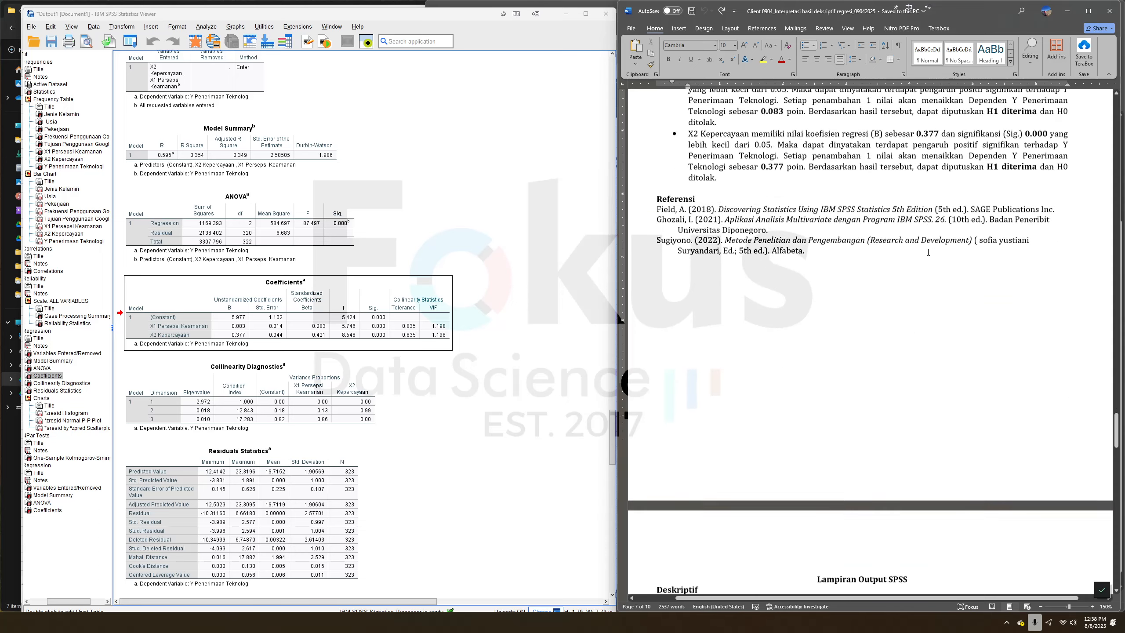